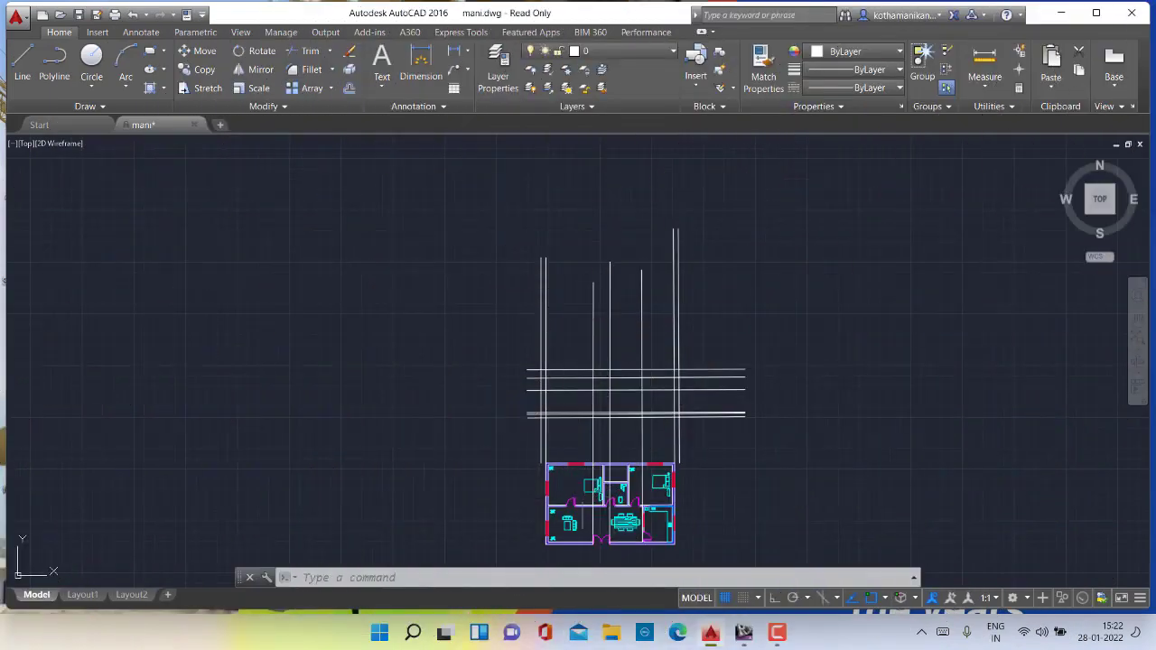
Pan and zoom in on the grid of construction lines above the floor plan
middle_drag(584, 598, 576, 529)
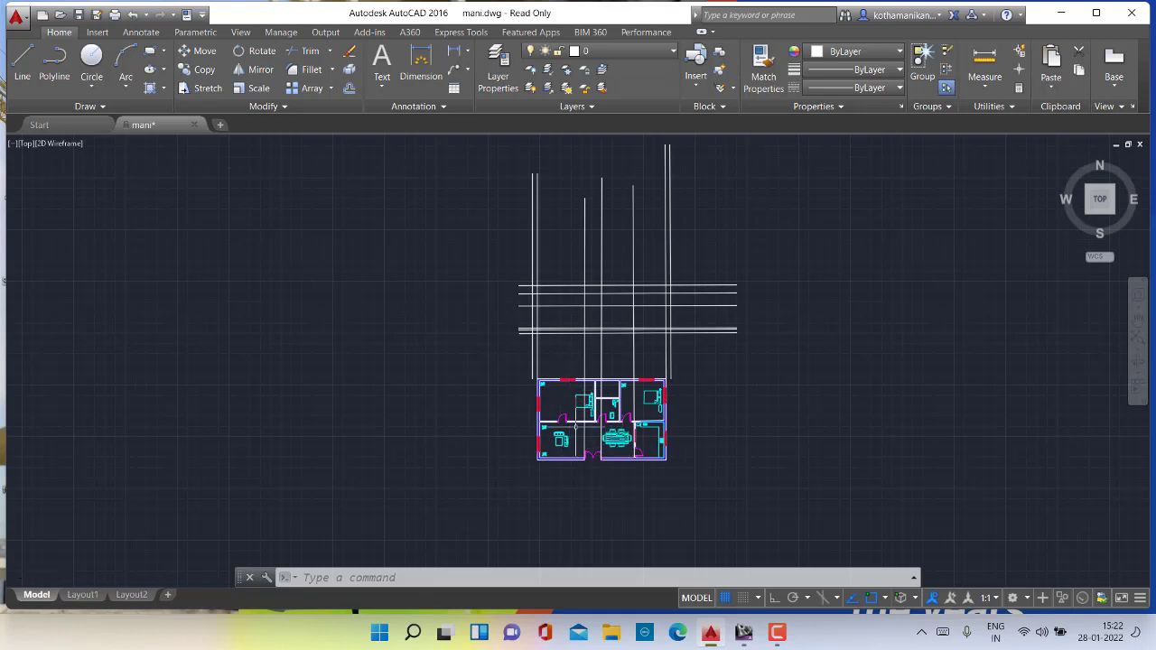
scroll(578, 426, up, 2)
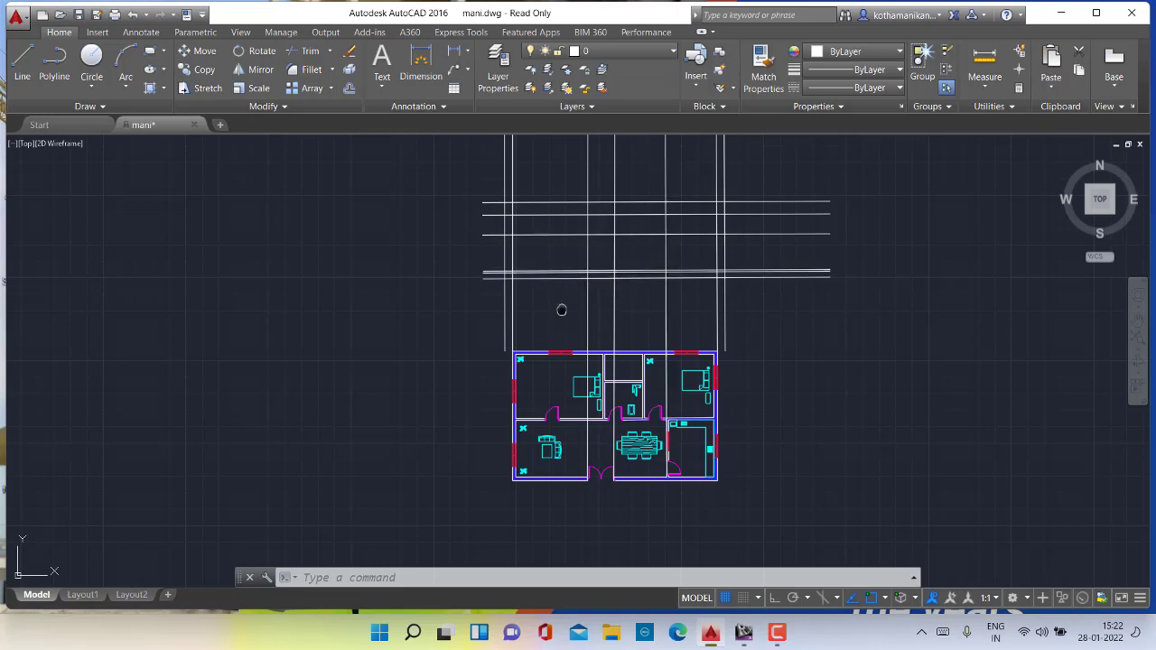
middle_drag(561, 307, 567, 349)
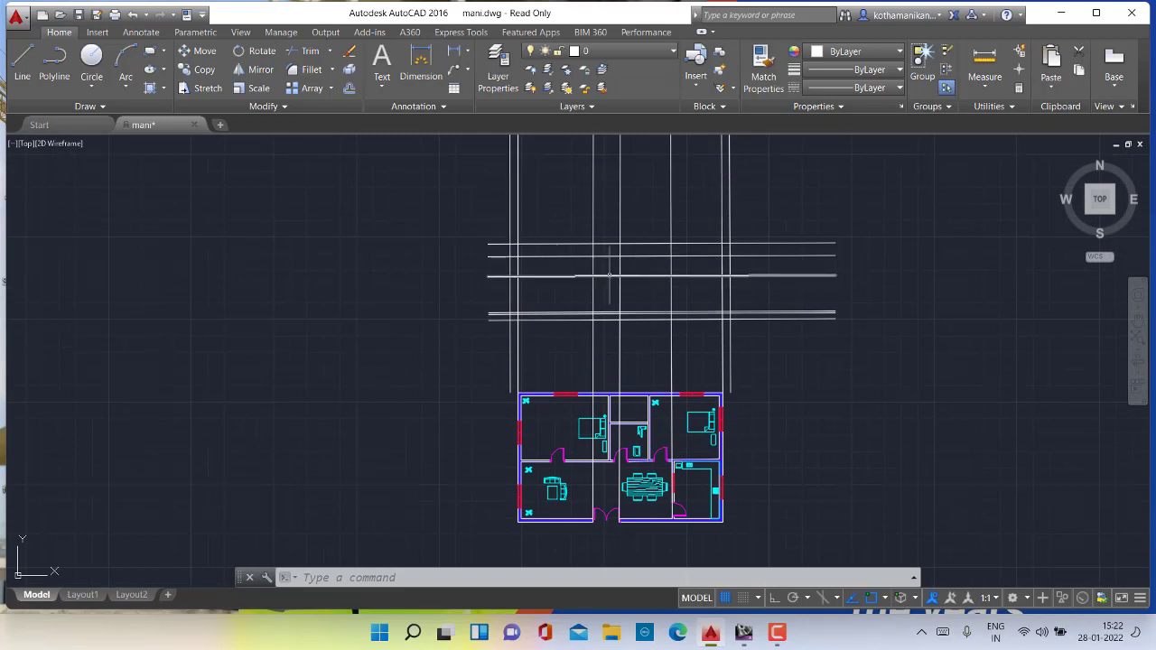
scroll(609, 280, up, 2)
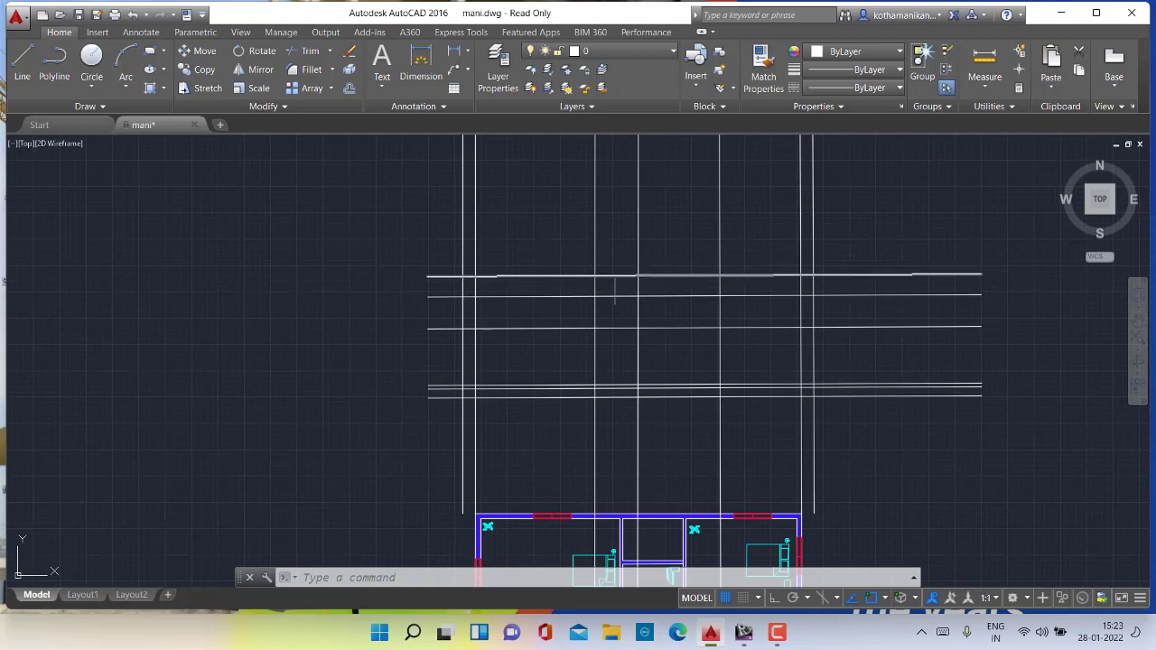
scroll(614, 287, up, 3)
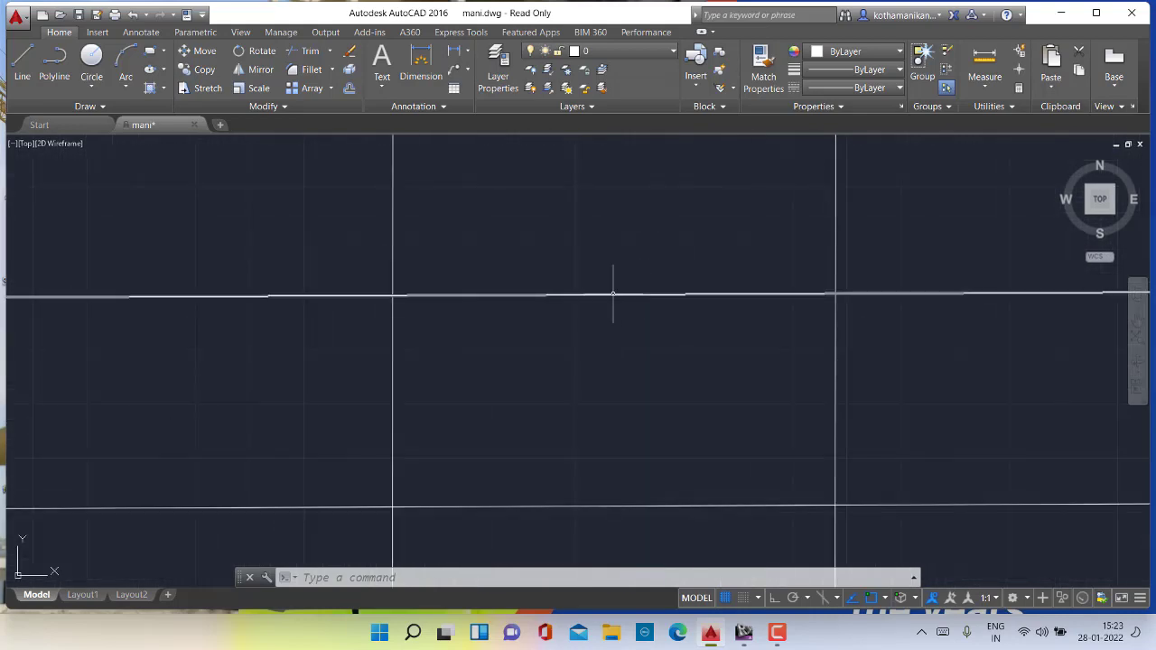
scroll(612, 294, down, 3)
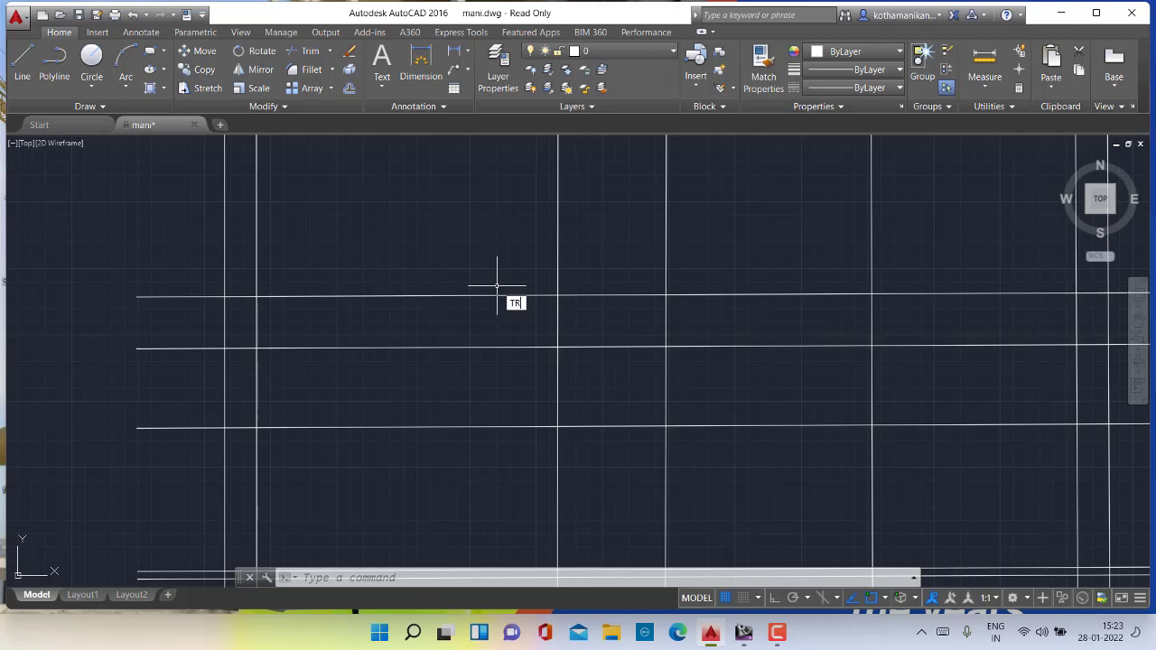
Trim two stretches of the topmost horizontal construction line between the vertical lines
key(Return)
key(Return)
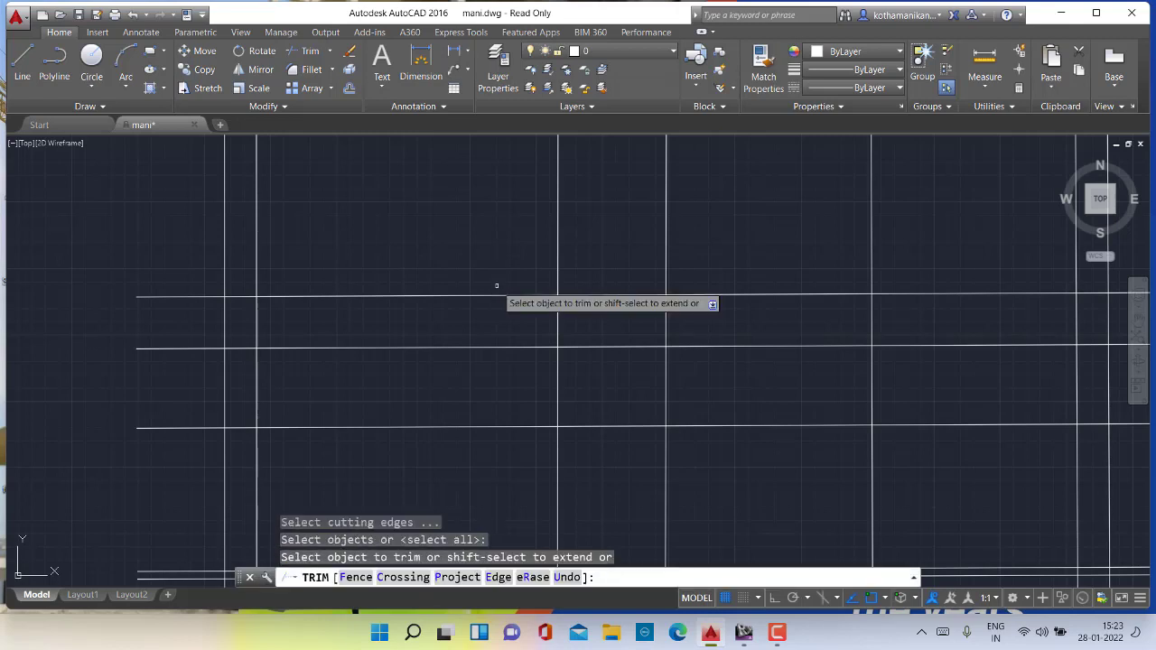
click(445, 291)
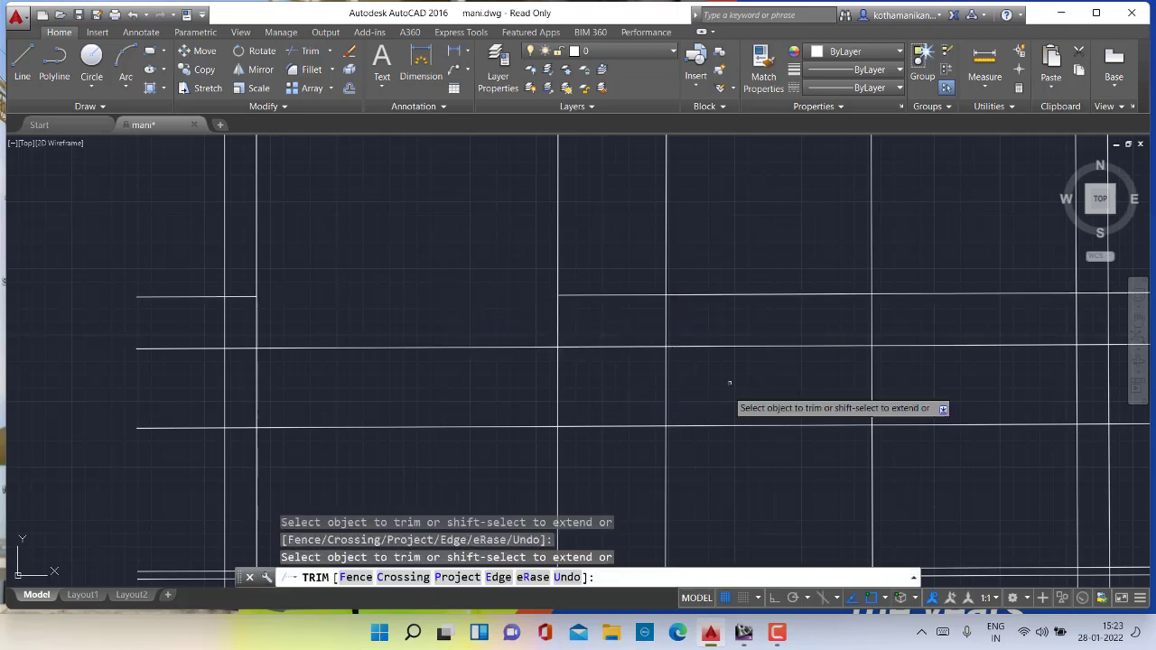
click(771, 294)
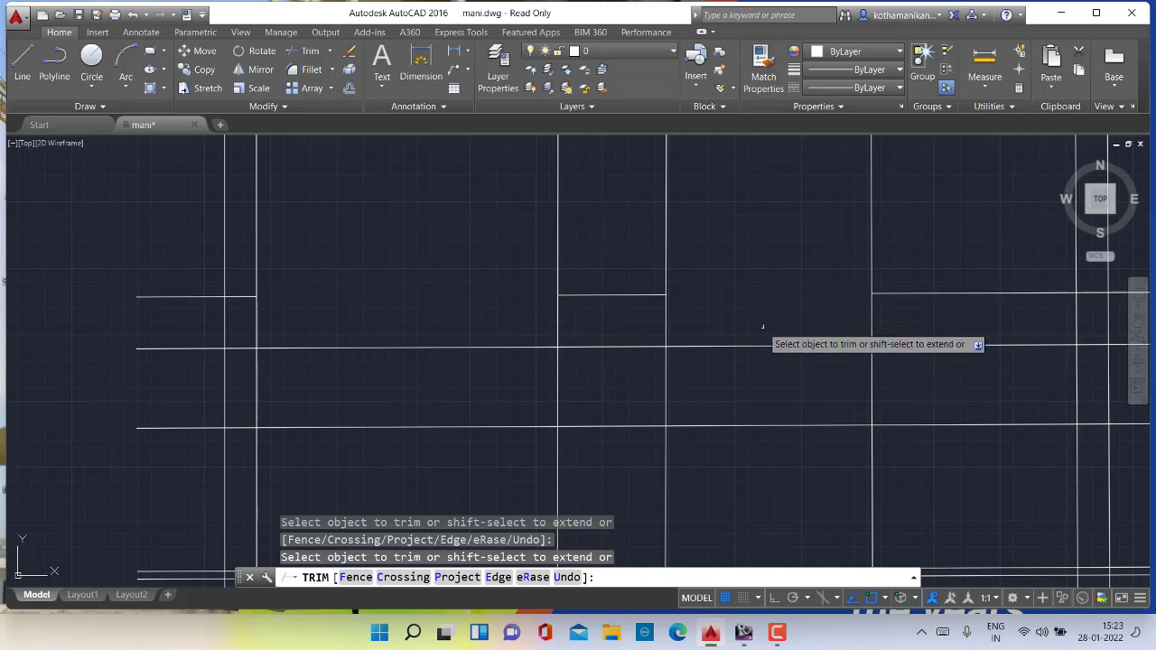
key(Escape)
key(Escape)
key(Escape)
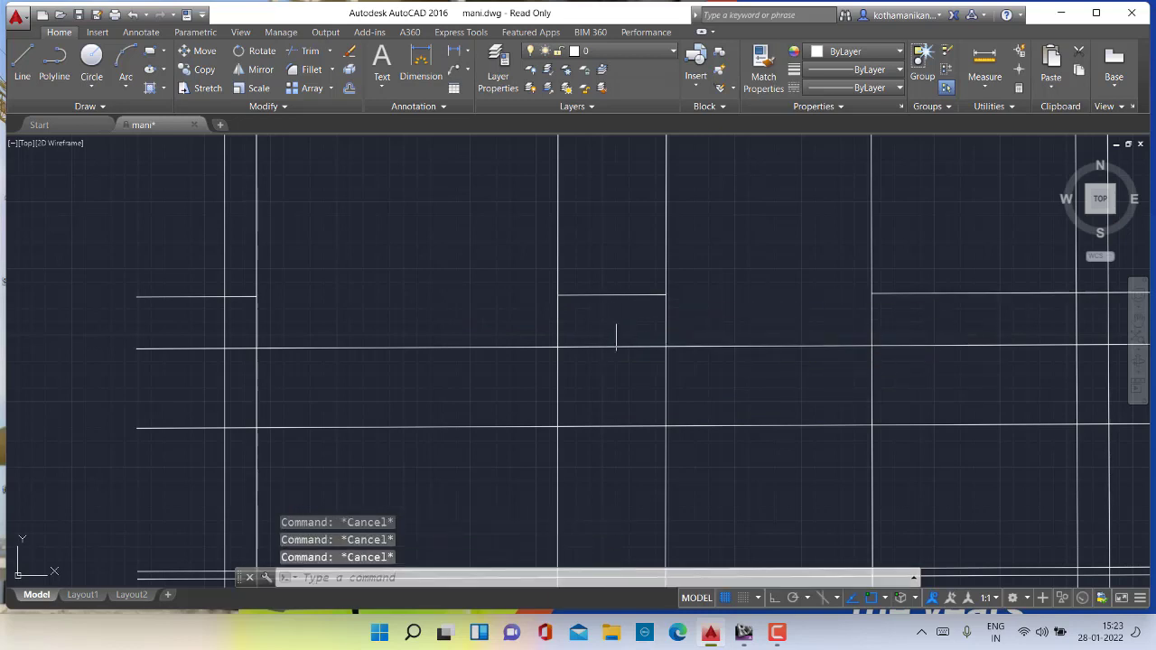
scroll(610, 295, up, 4)
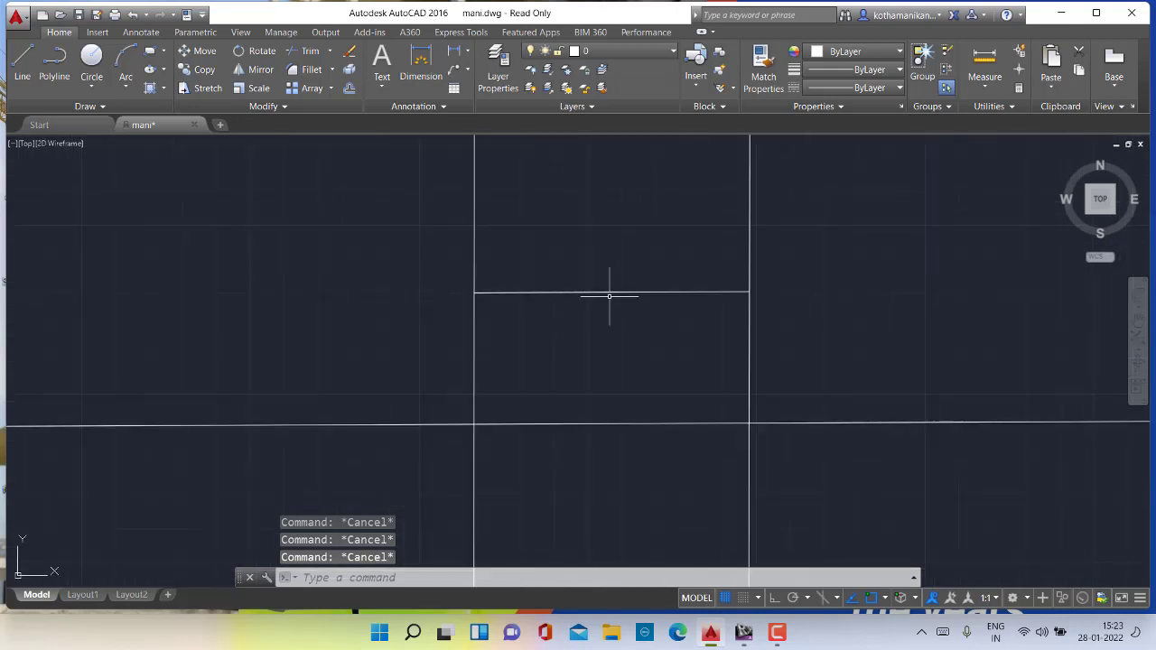
Draw a vertical line from the short top segment's midpoint down below the middle horizontals
click(22, 63)
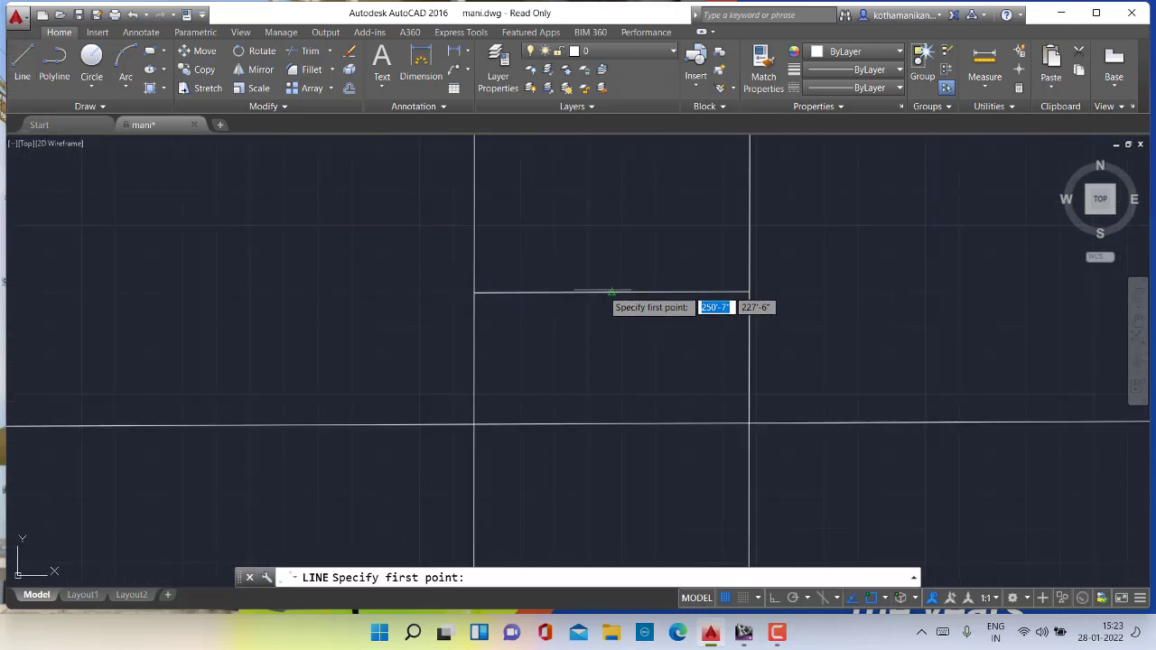
click(611, 292)
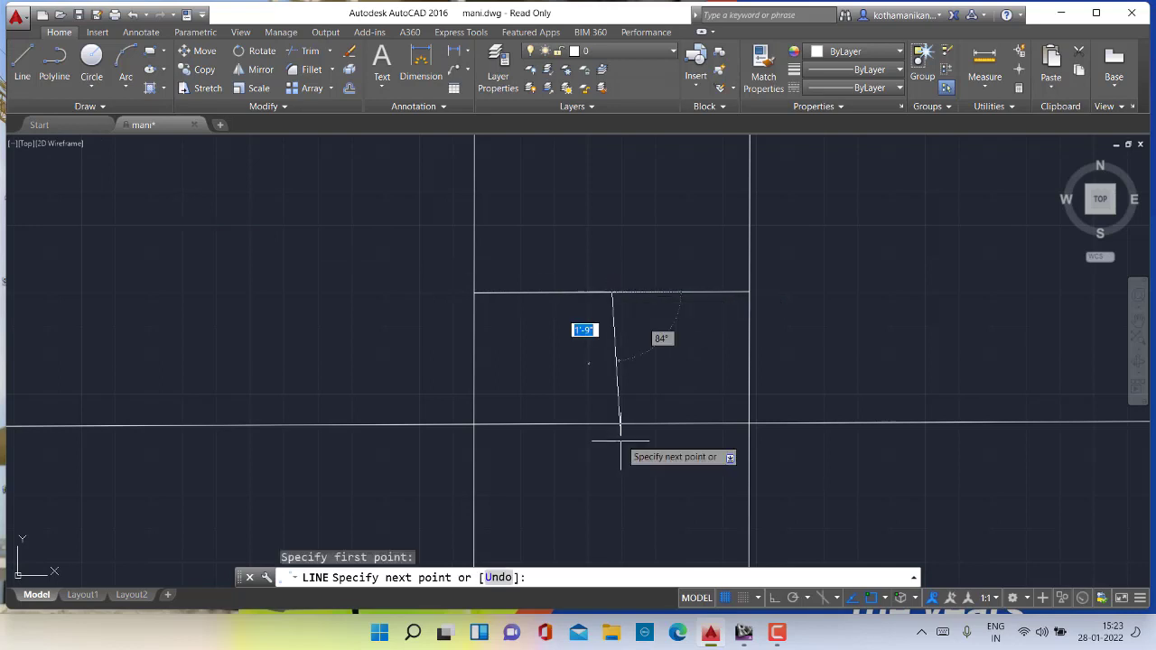
scroll(620, 441, down, 2)
middle_drag(620, 440, 614, 247)
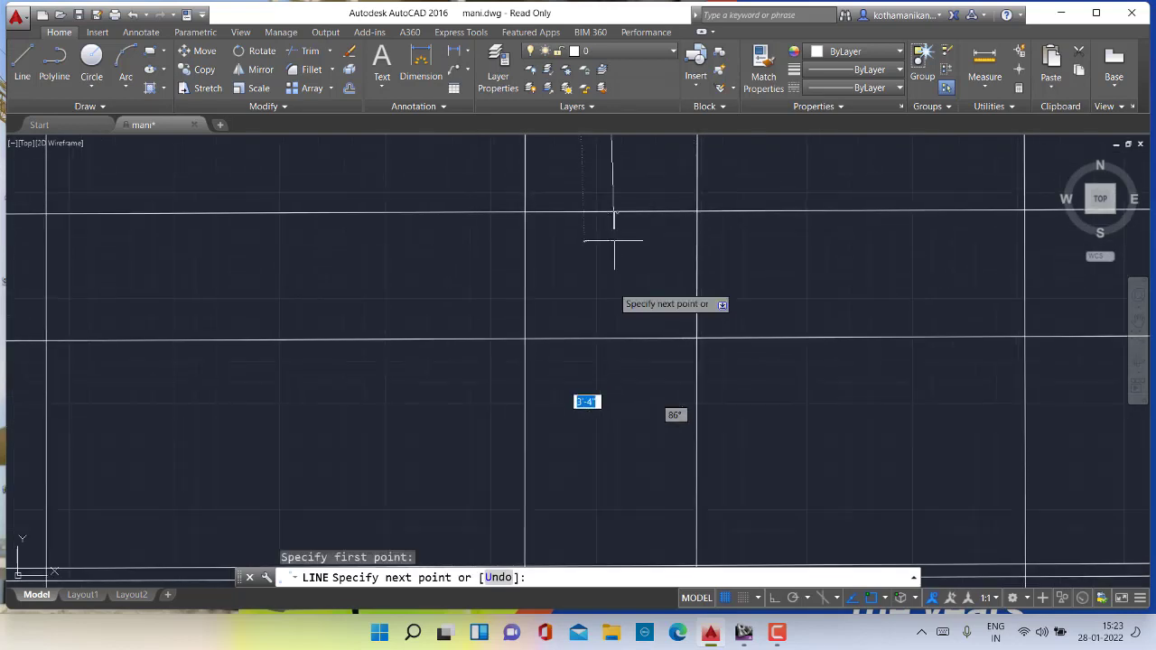
click(611, 513)
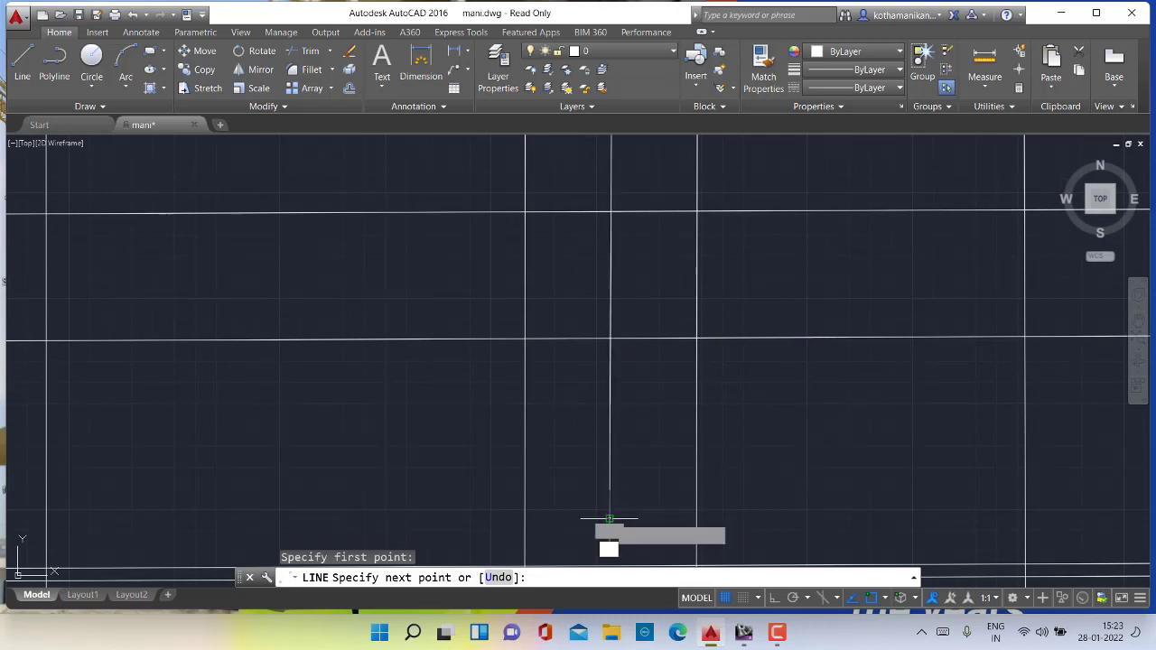
key(Escape)
key(Escape)
key(Escape)
key(Escape)
Zoom around and select the new vertical line to check it, then deselect
scroll(600, 509, down, 2)
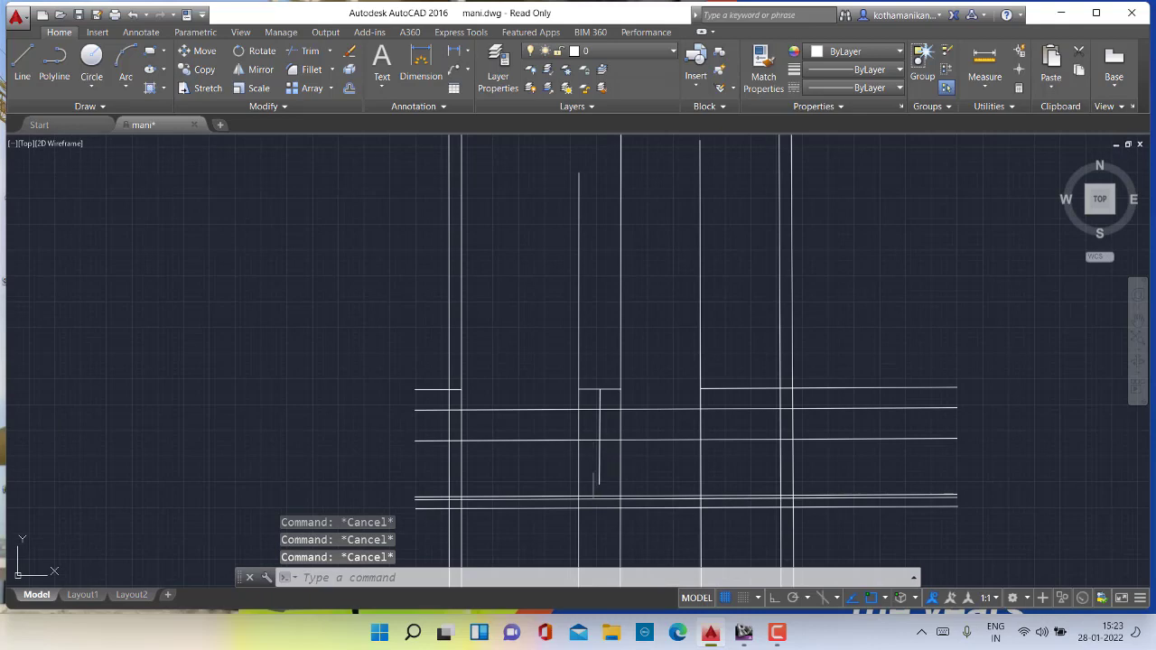
scroll(602, 473, down, 2)
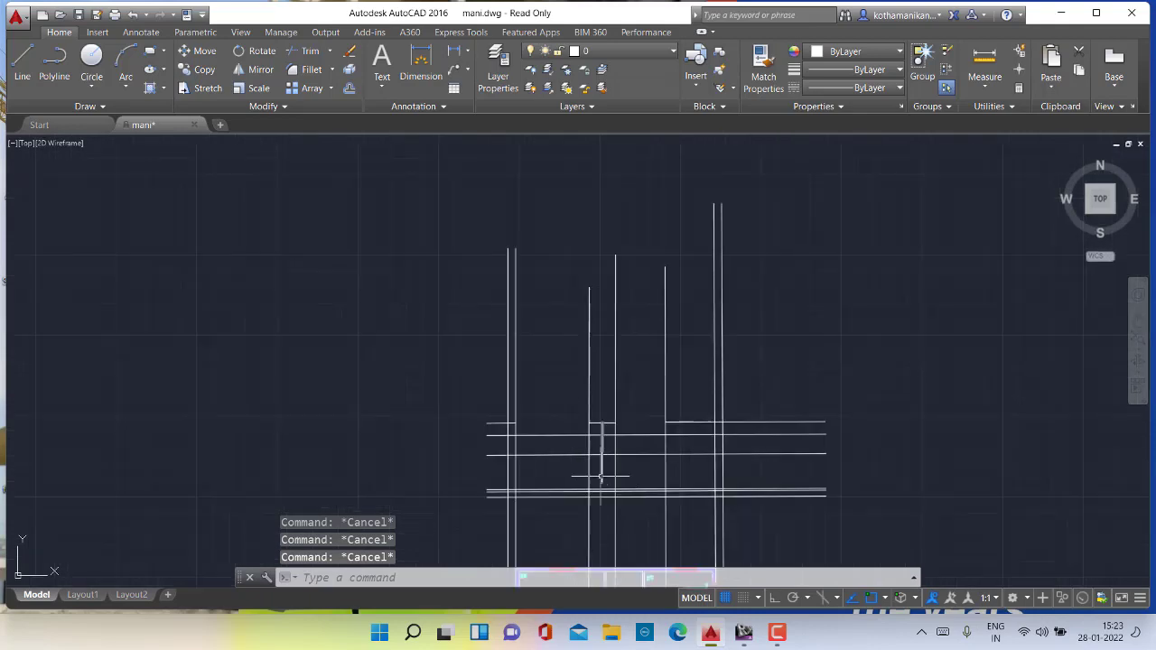
scroll(600, 476, up, 5)
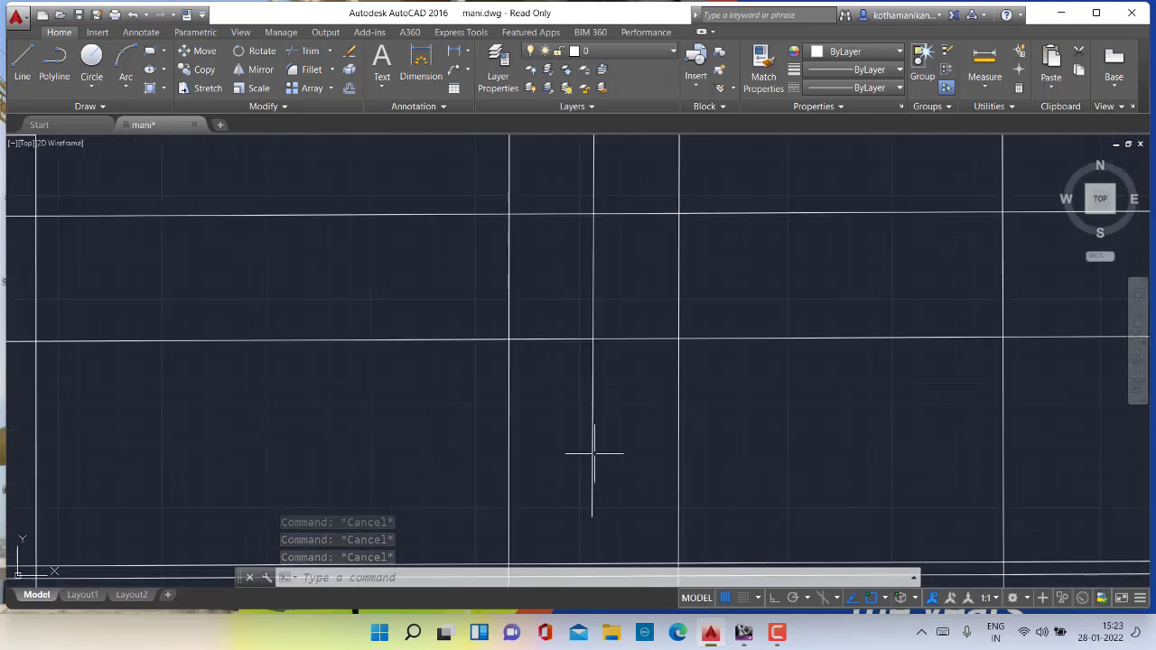
click(592, 454)
scroll(591, 452, down, 3)
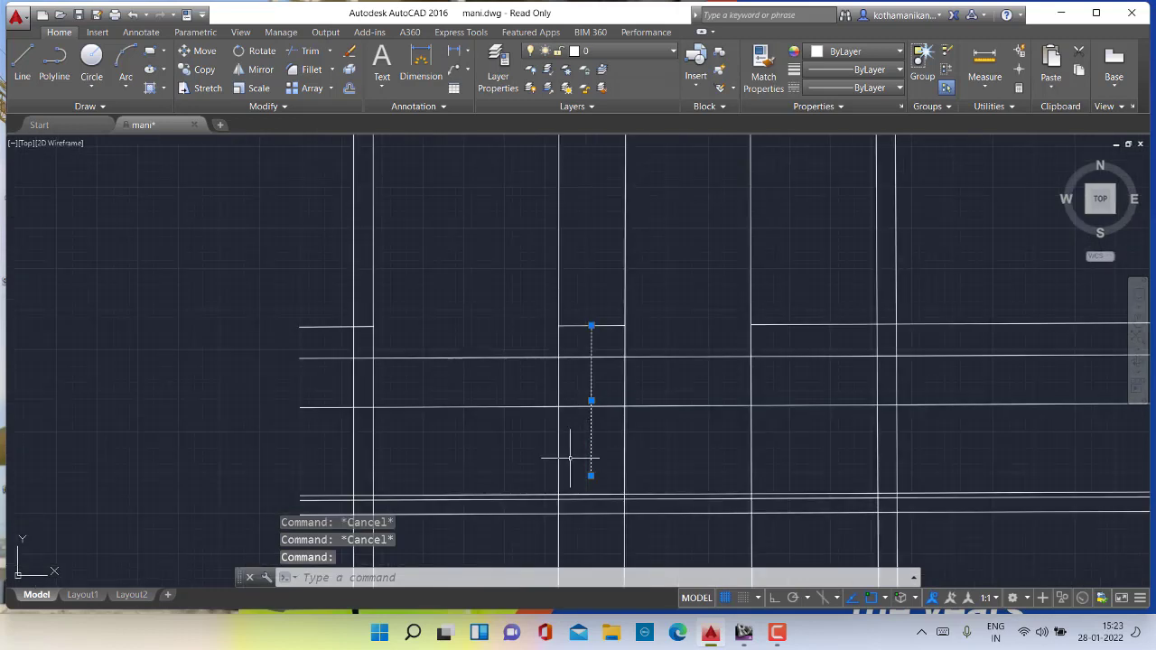
key(Escape)
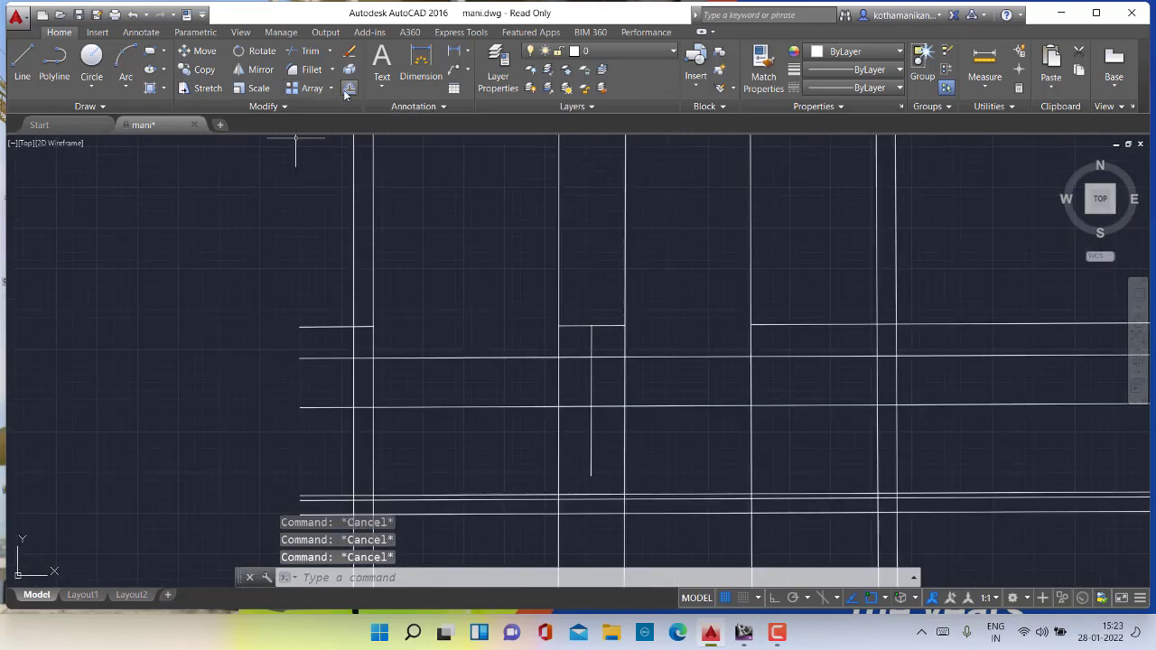
Offset the new vertical line 8' to its left
click(348, 90)
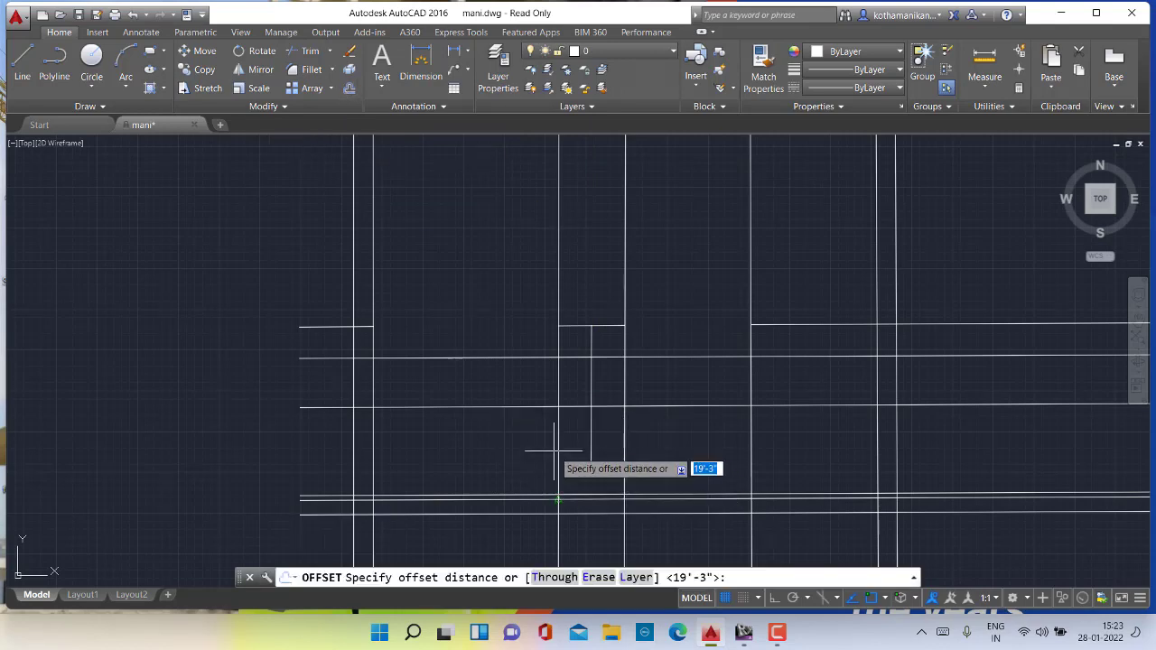
text(8)
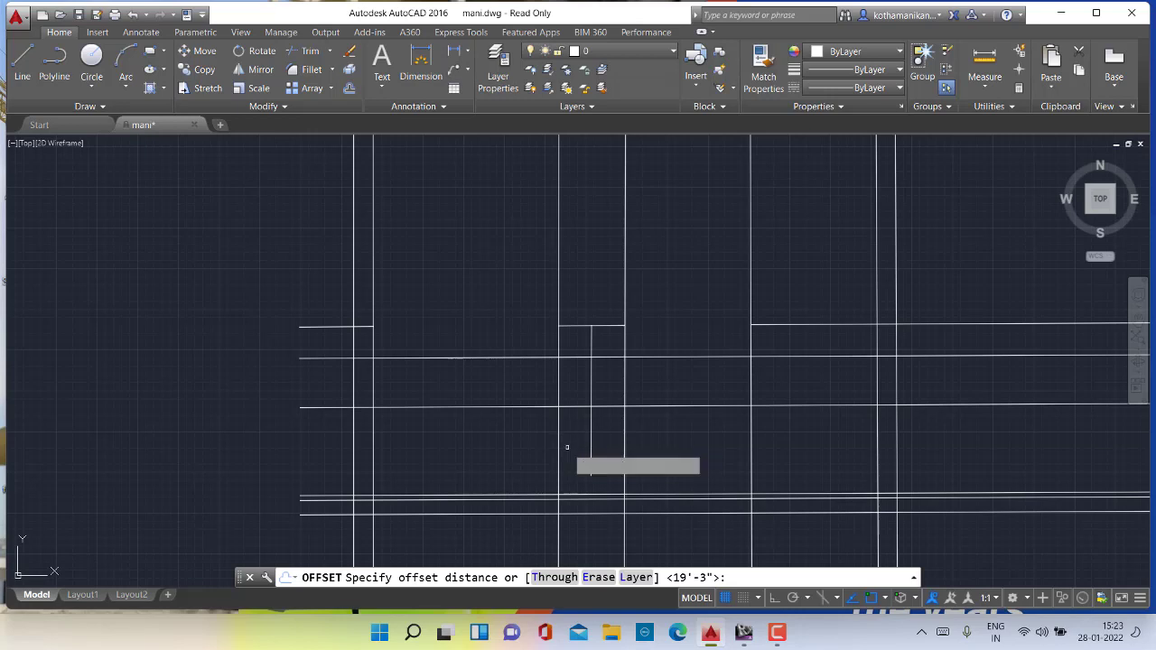
key(Return)
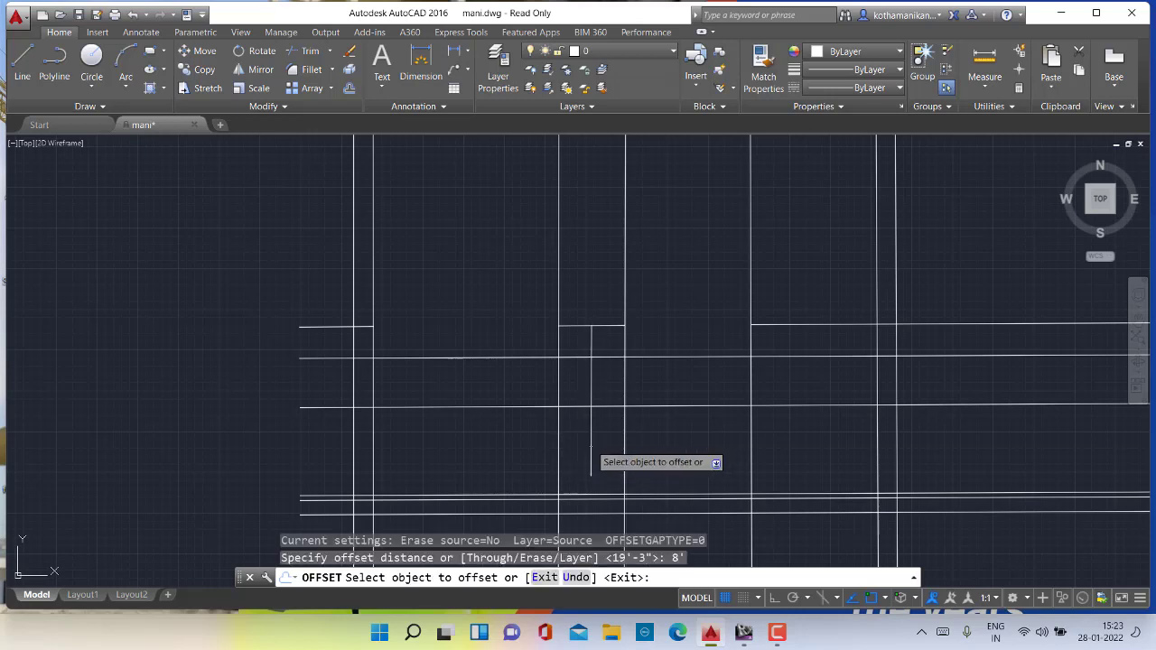
click(592, 442)
click(549, 443)
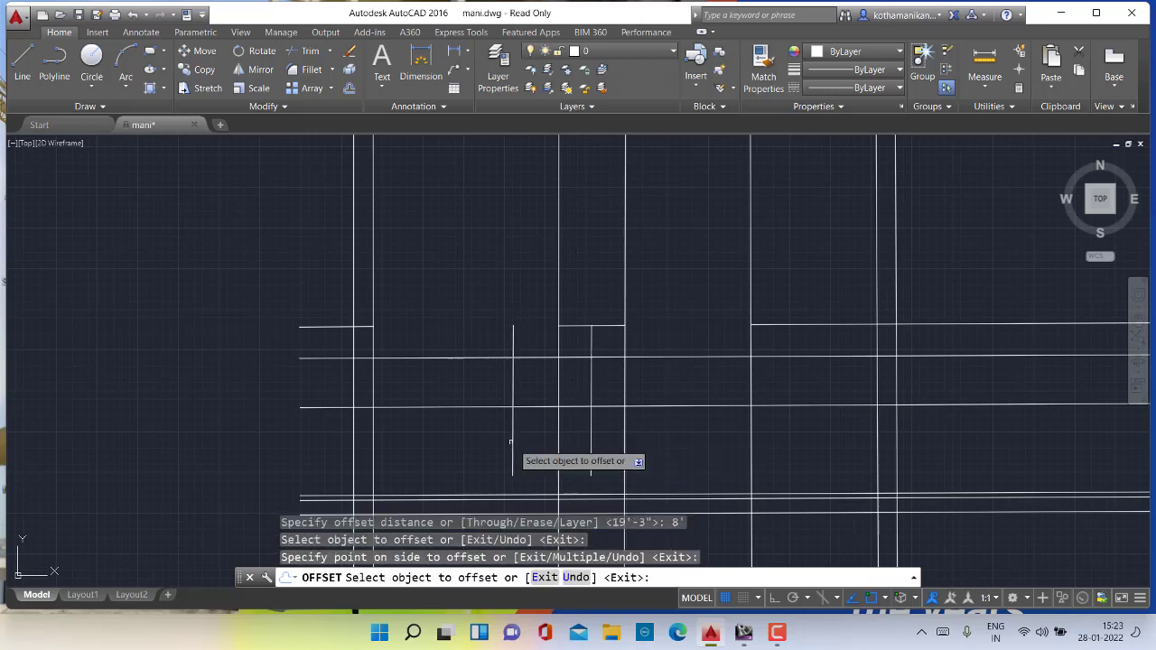
key(Escape)
key(Escape)
key(Escape)
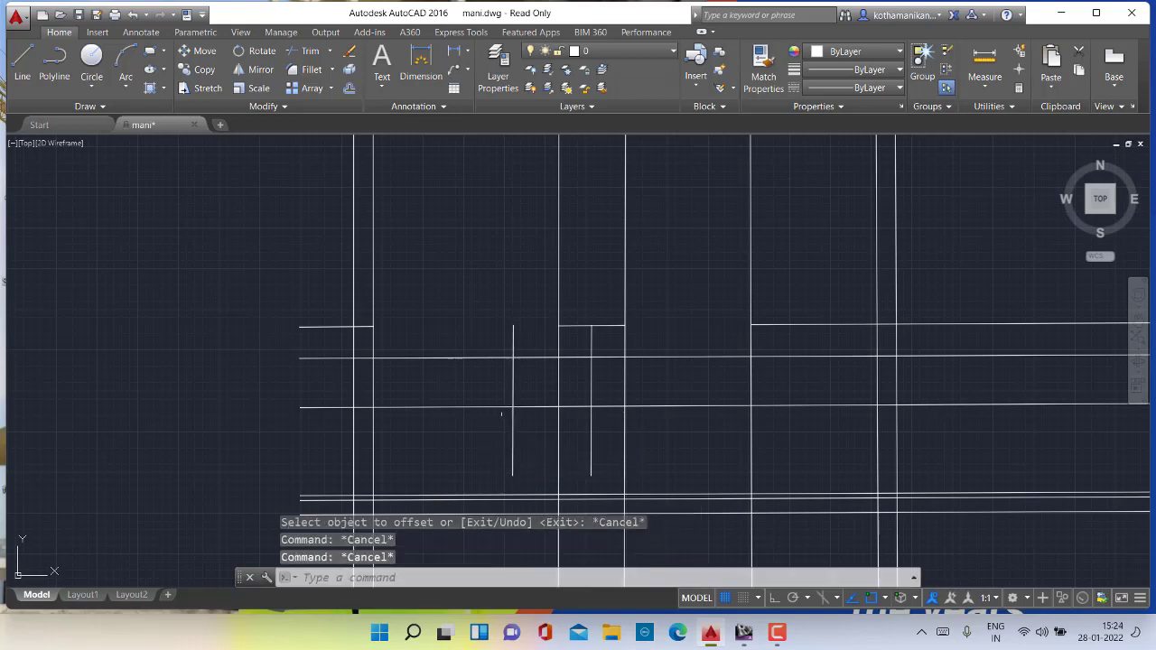
scroll(515, 442, up, 2)
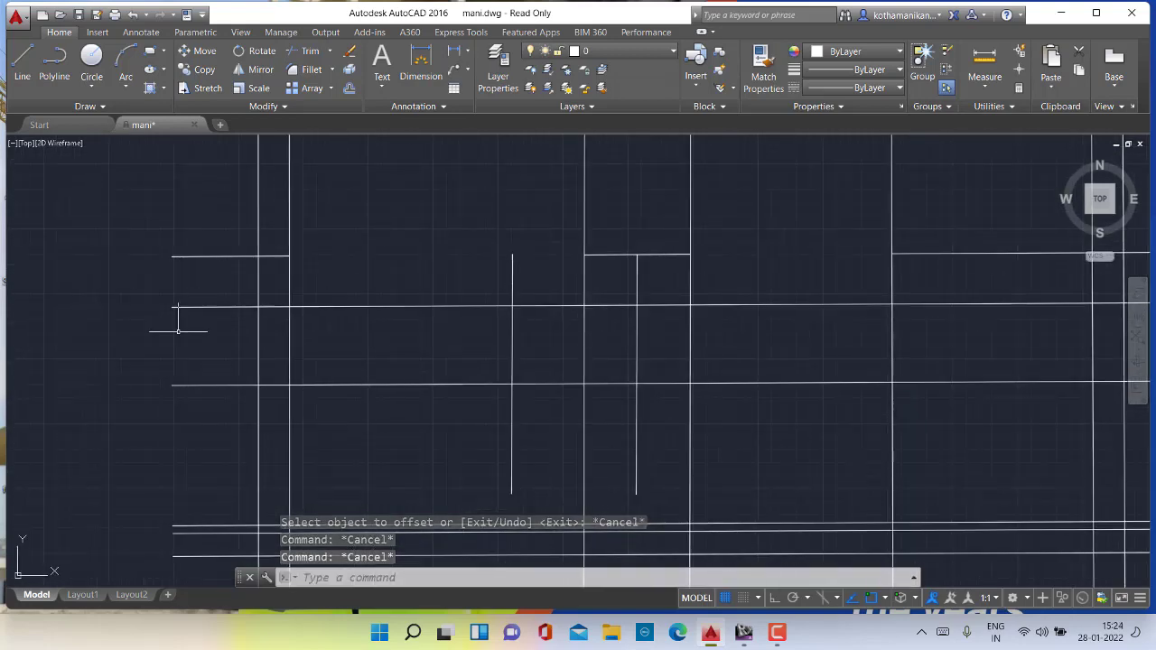
Draw a diagonal line from the vertical's top end to the vertical and horizontal wall-line intersection
click(20, 62)
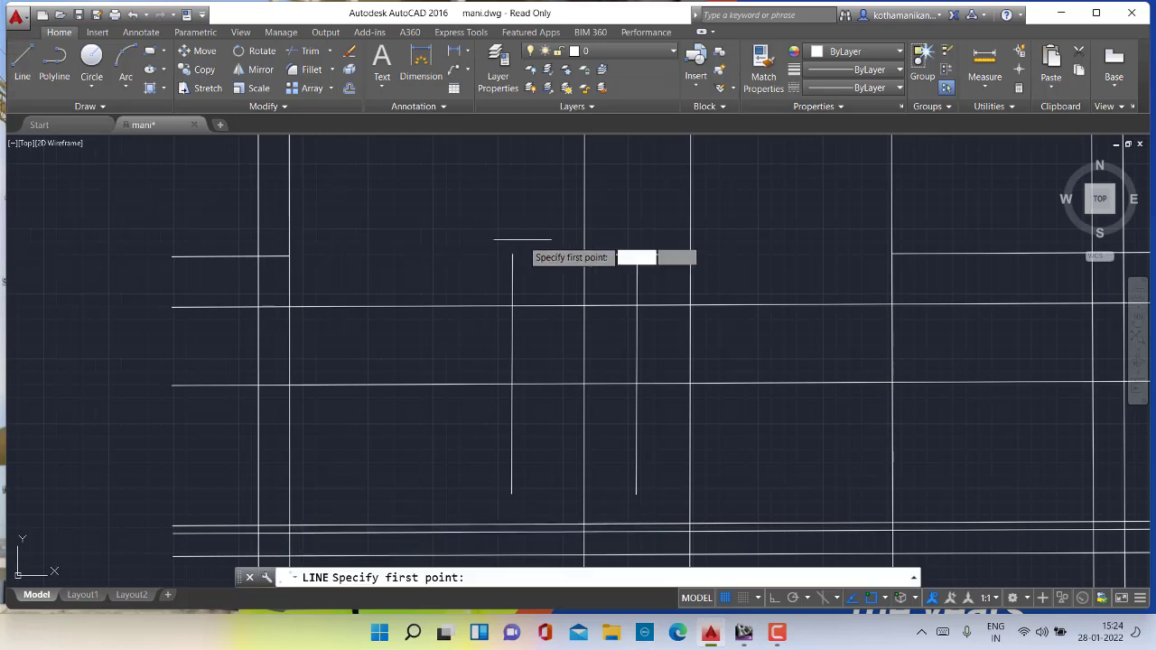
scroll(621, 277, up, 4)
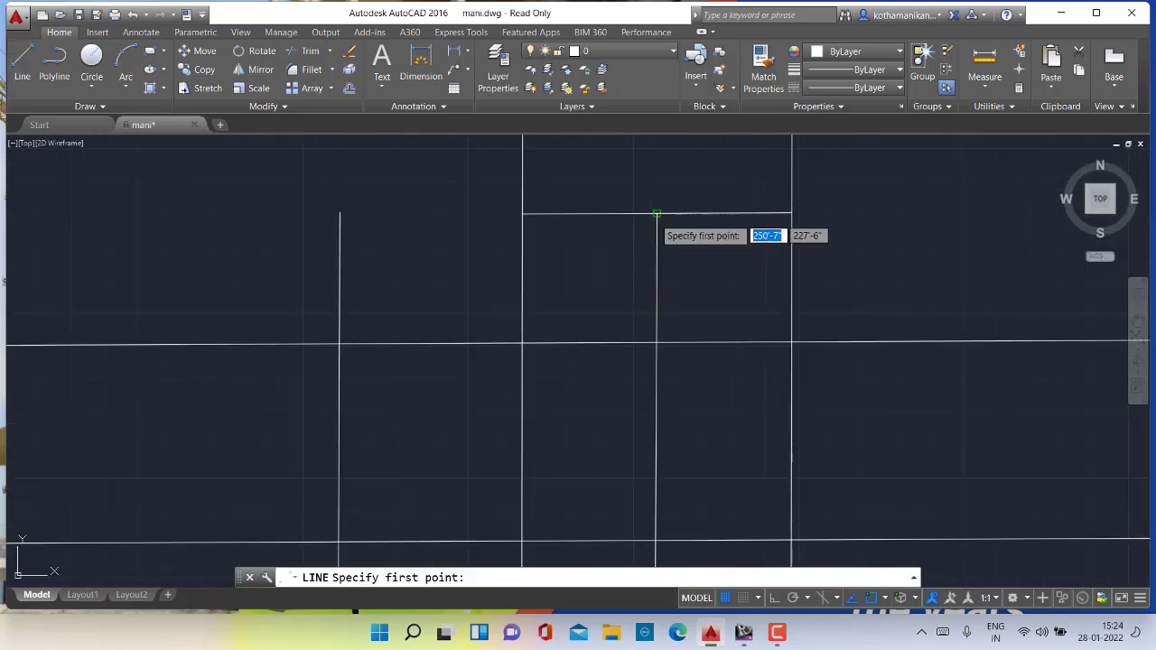
click(658, 214)
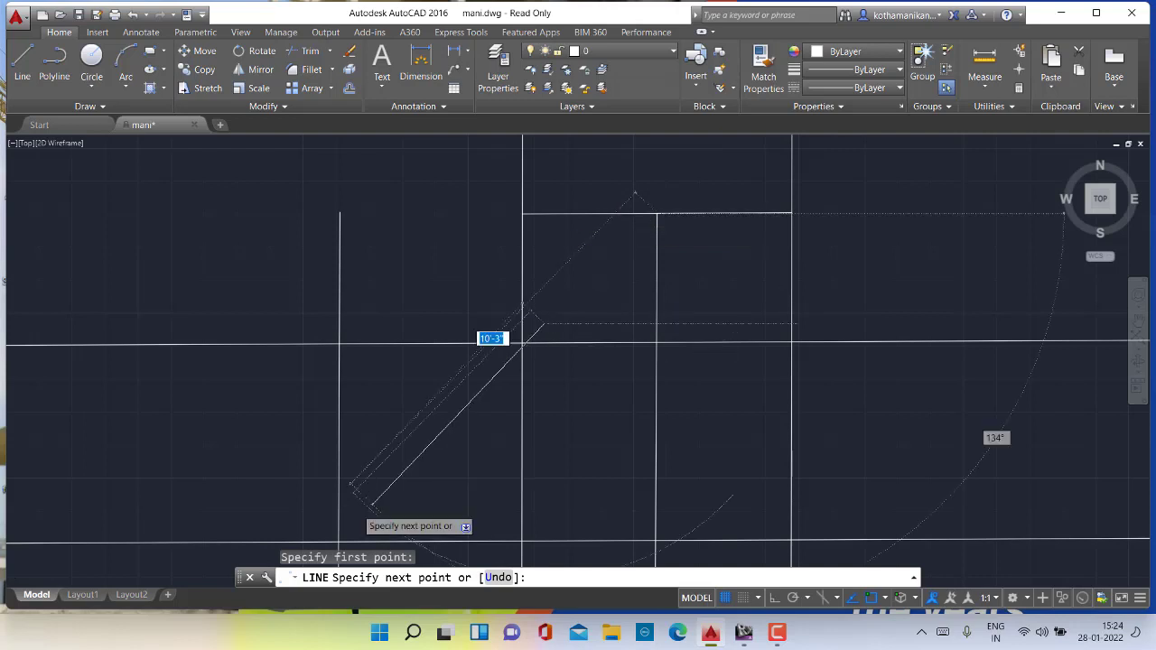
scroll(370, 504, down, 2)
middle_drag(372, 504, 404, 375)
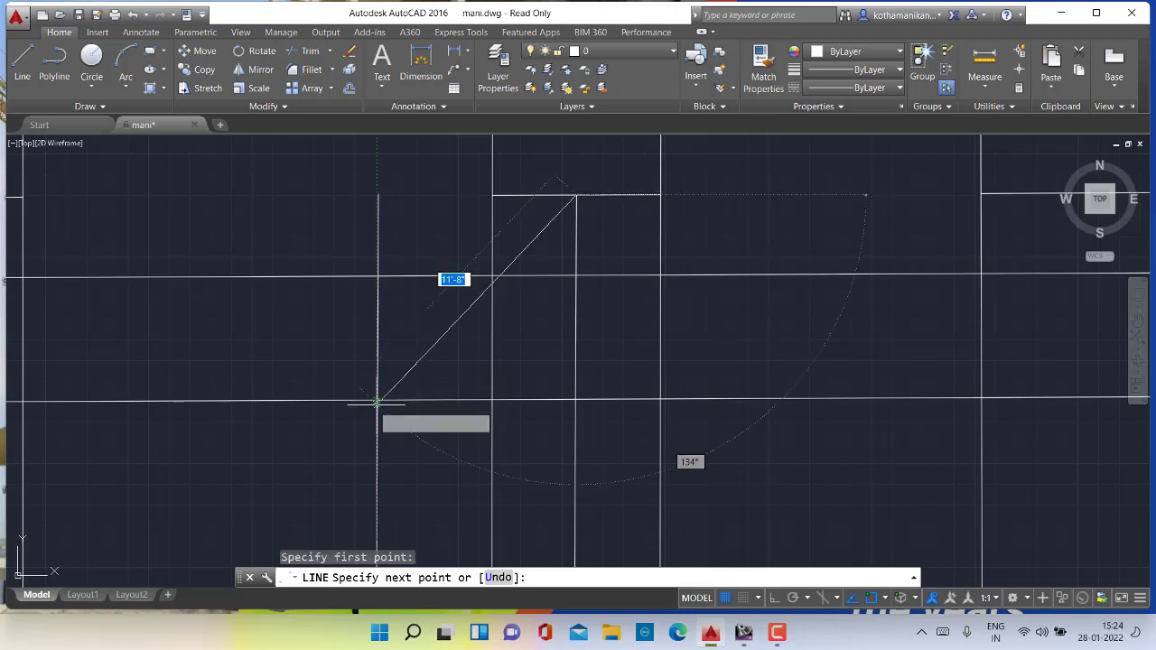
scroll(377, 402, up, 4)
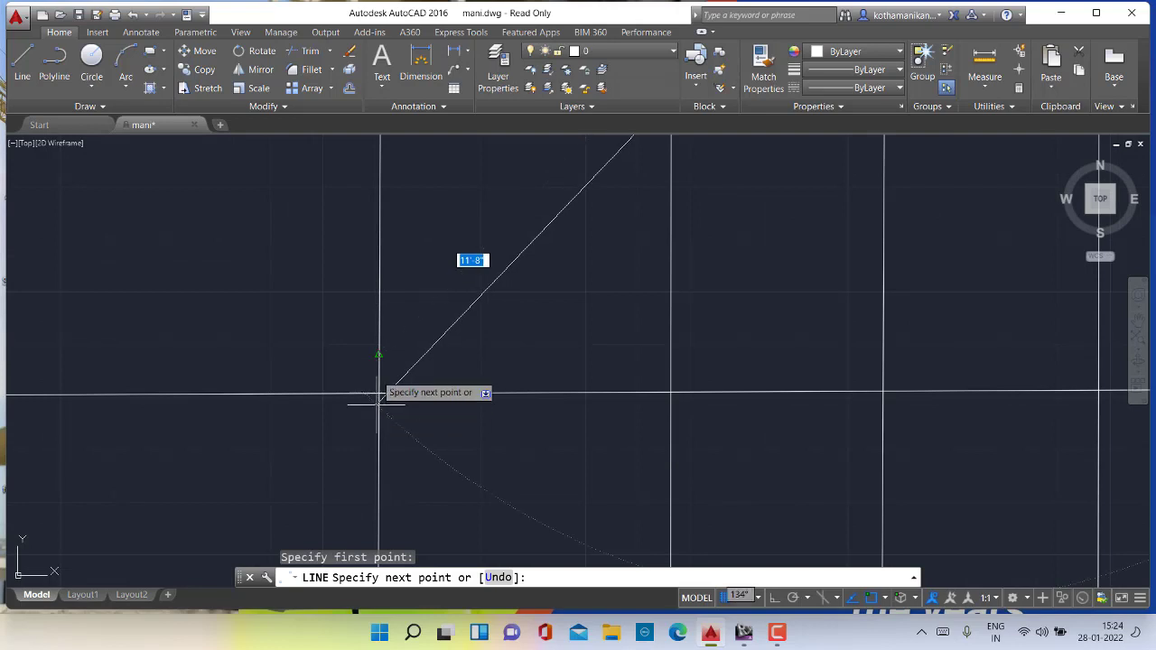
scroll(377, 403, up, 5)
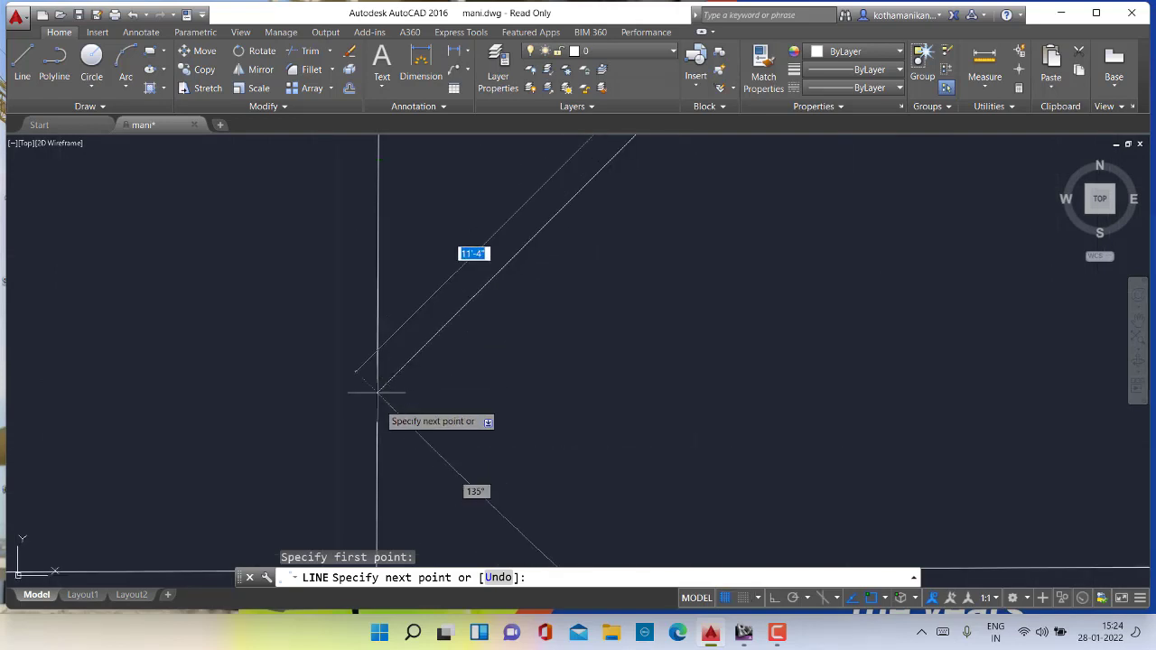
scroll(378, 412, down, 3)
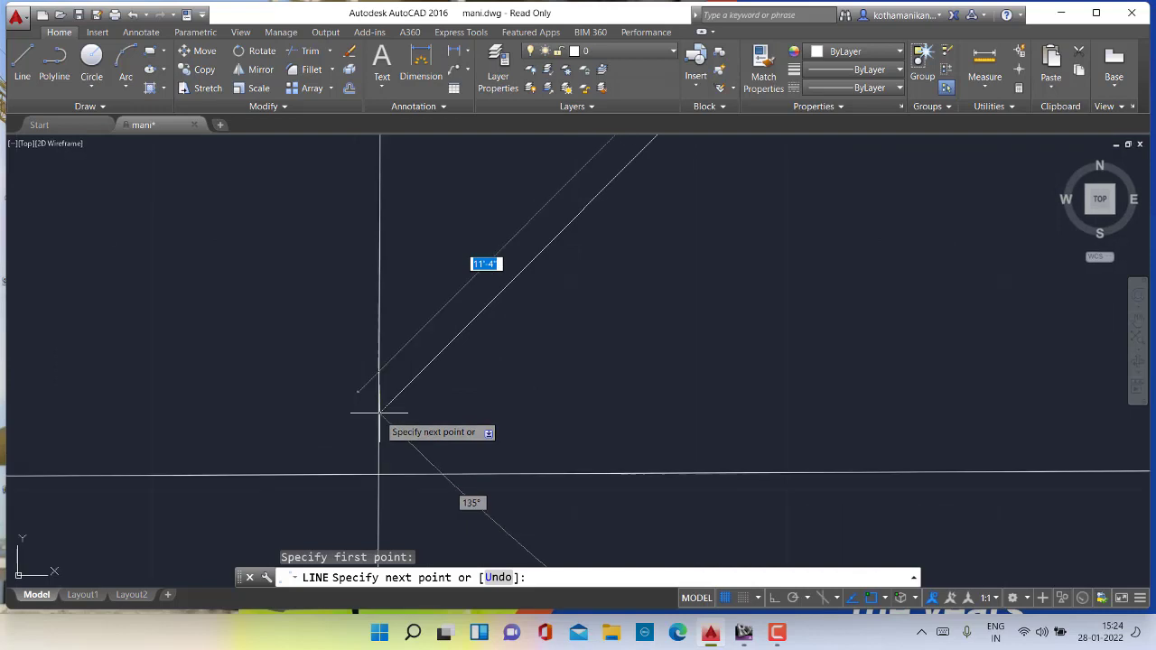
click(378, 473)
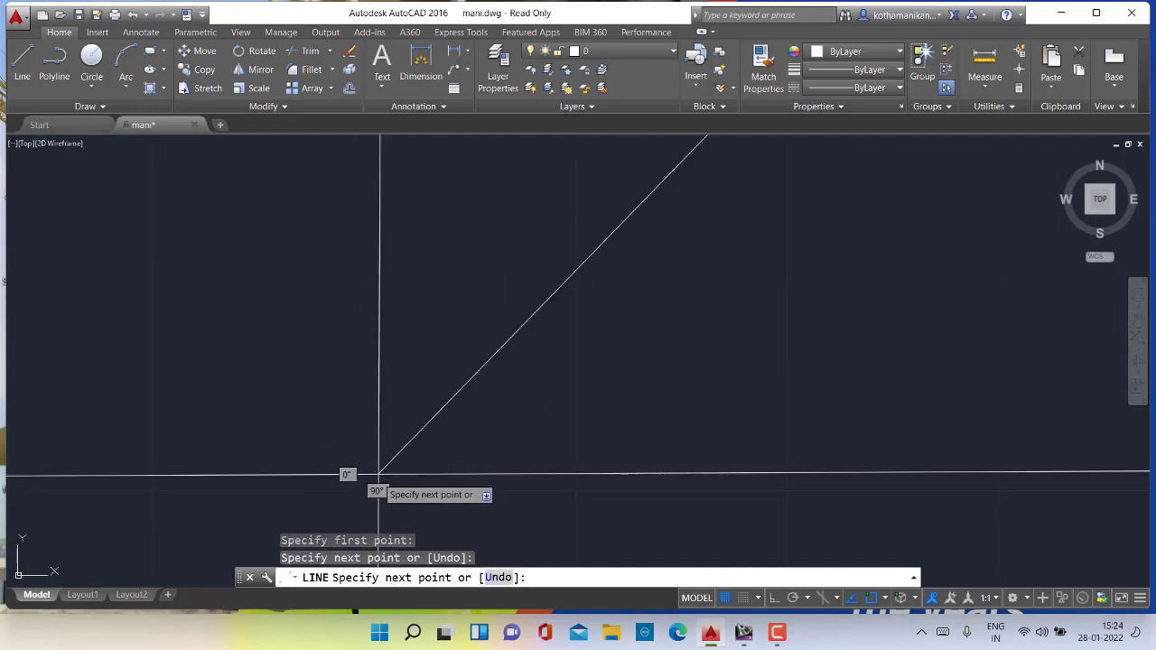
key(Escape)
key(Escape)
mouse_move(378, 476)
middle_down()
mouse_move(367, 476)
mouse_move(364, 442)
middle_up()
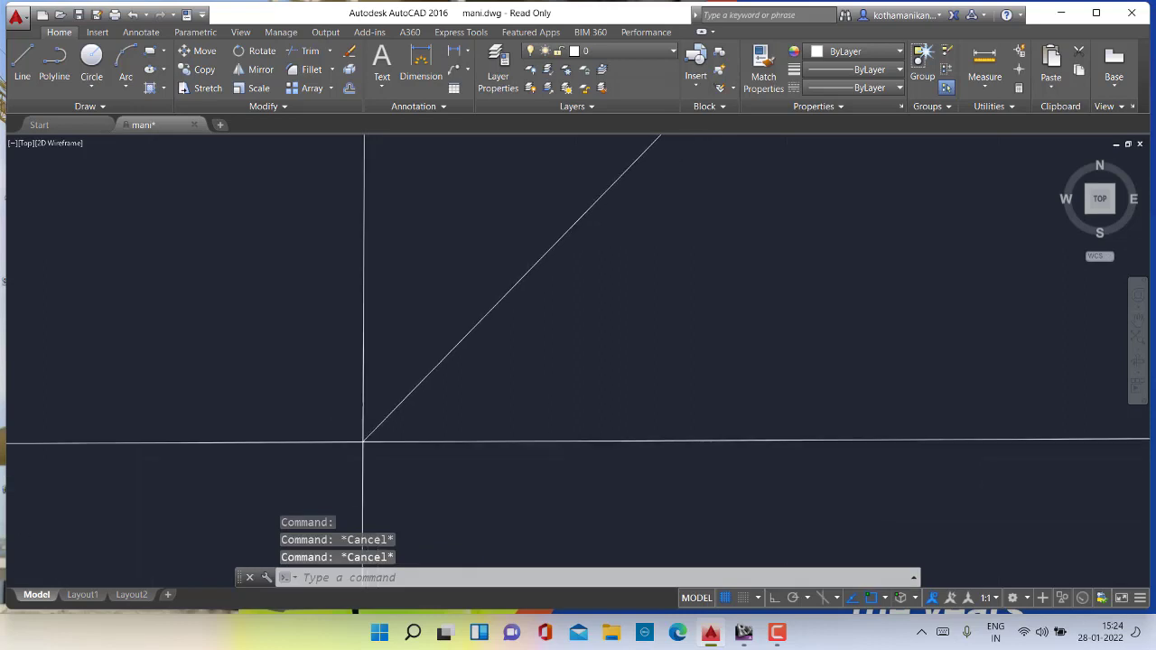
Delete the two short vertical lines and the short top horizontal beside the diagonal
scroll(362, 390, down, 7)
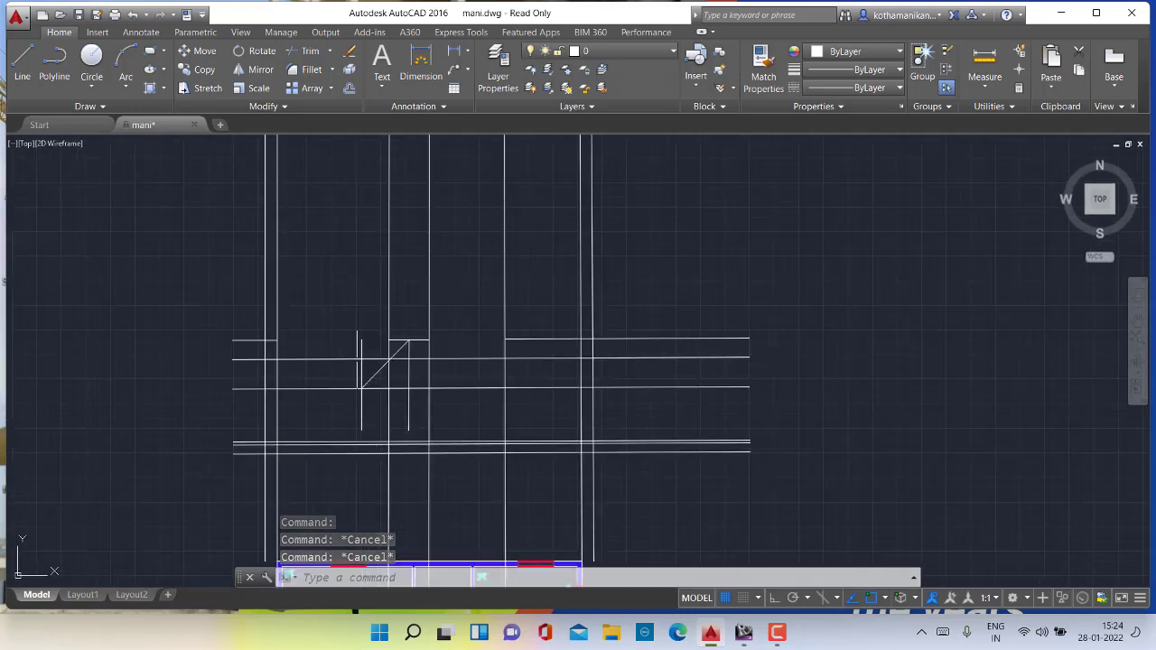
click(408, 379)
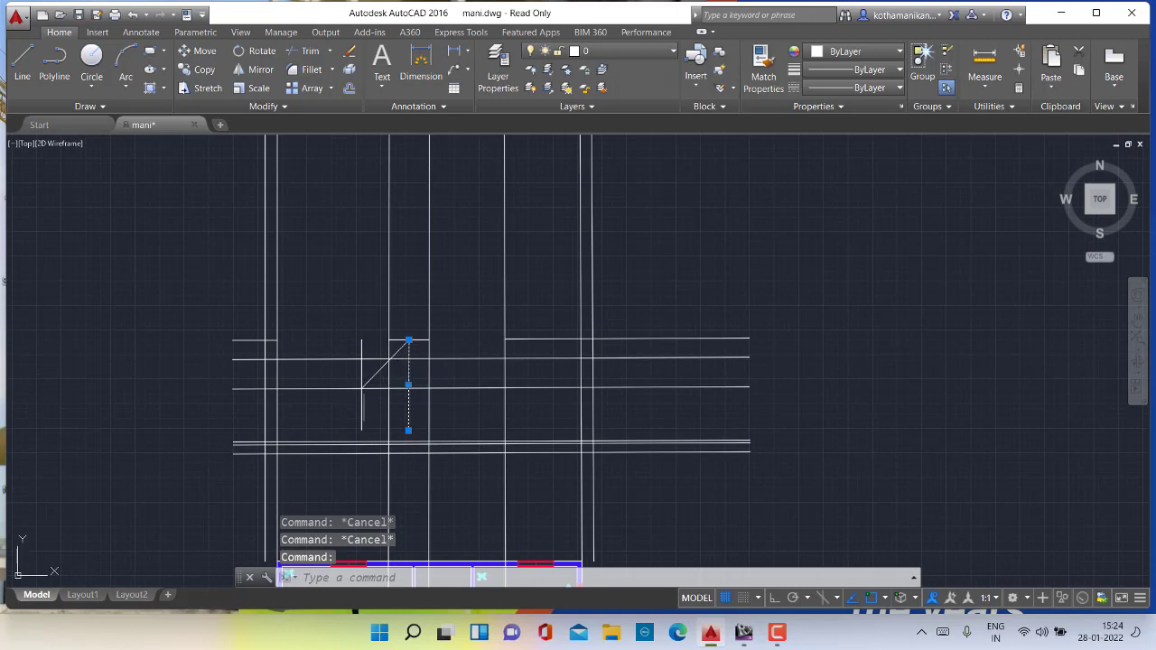
click(361, 371)
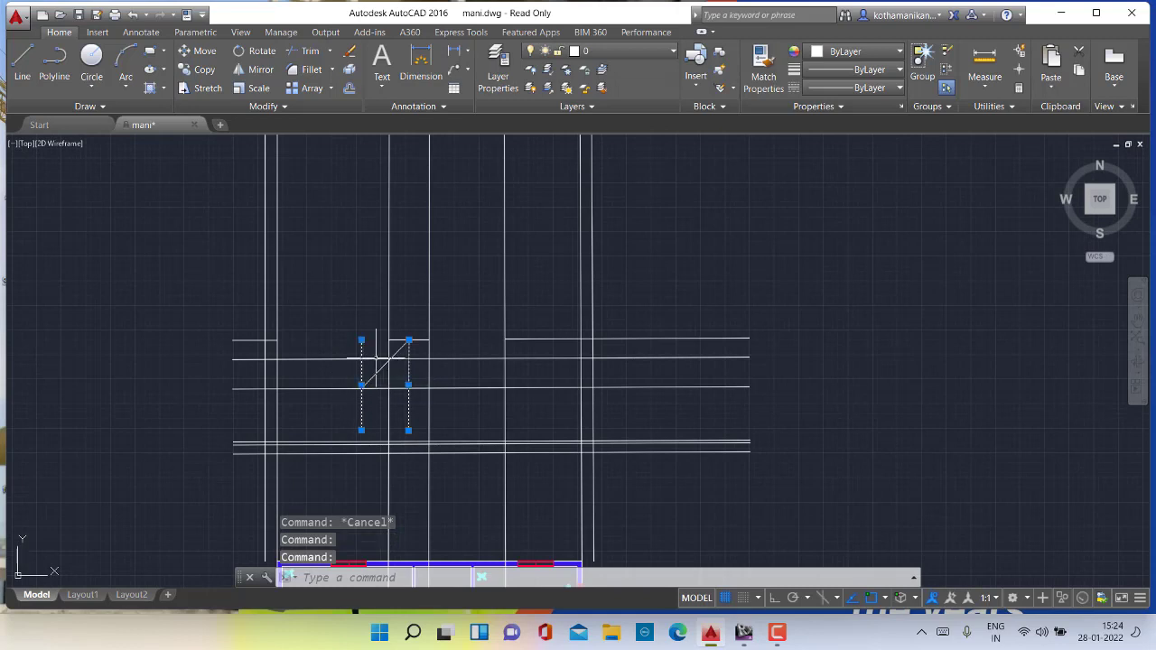
click(419, 340)
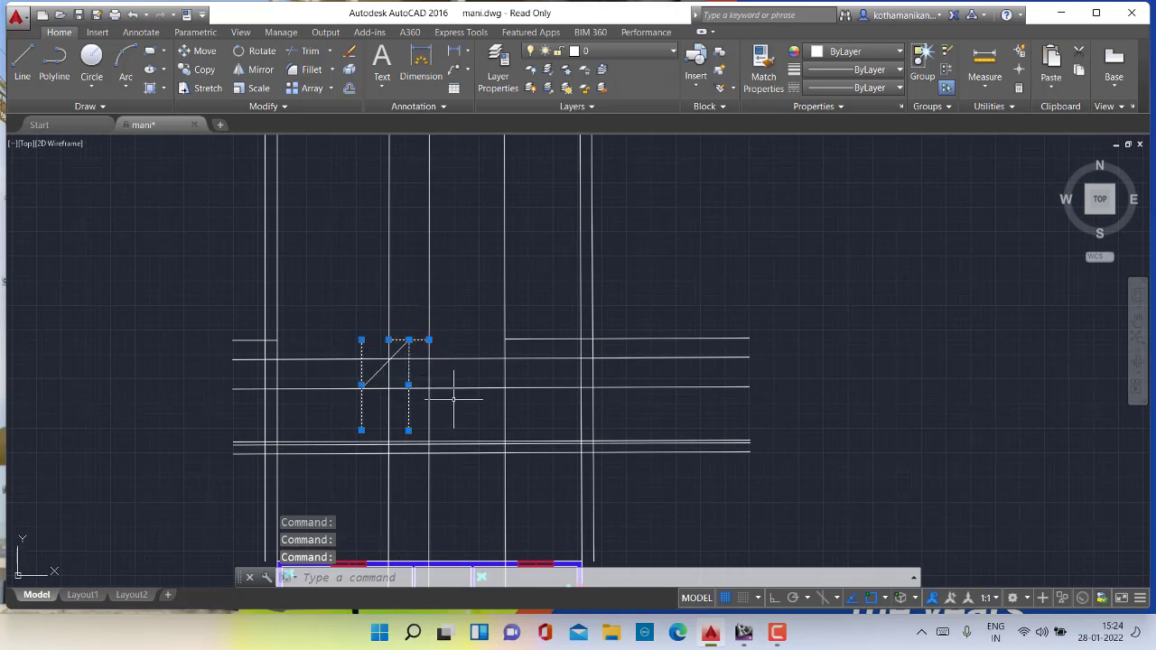
key(Delete)
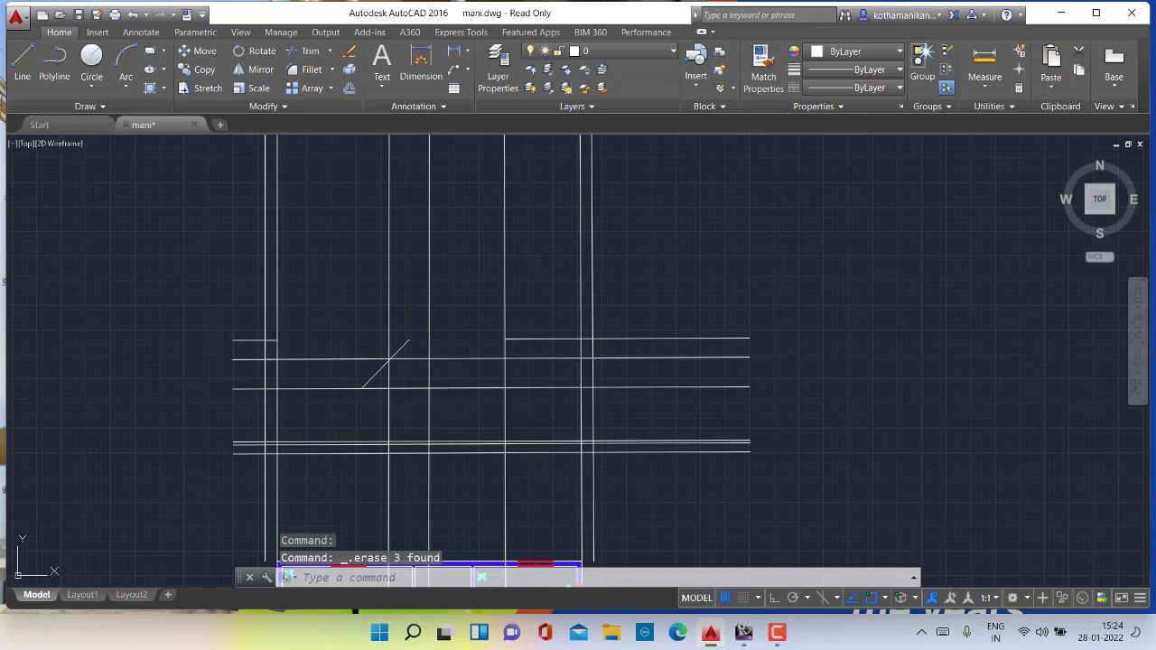
Delete the far-left short line and the upper-right horizontal segment
click(241, 341)
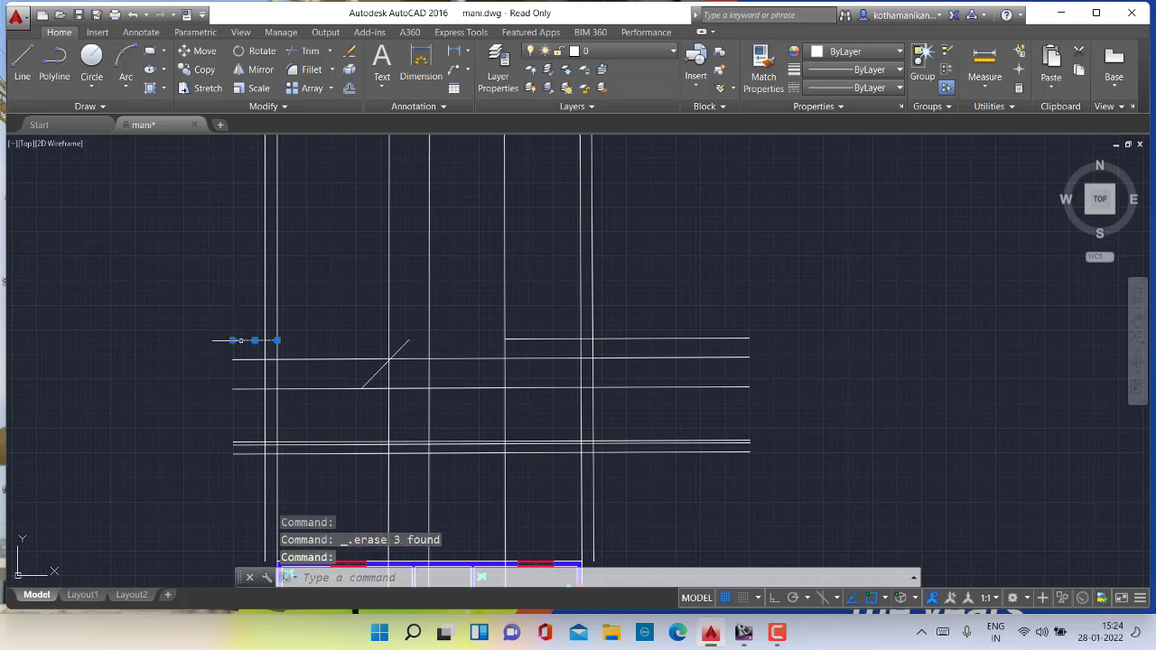
click(633, 339)
key(Delete)
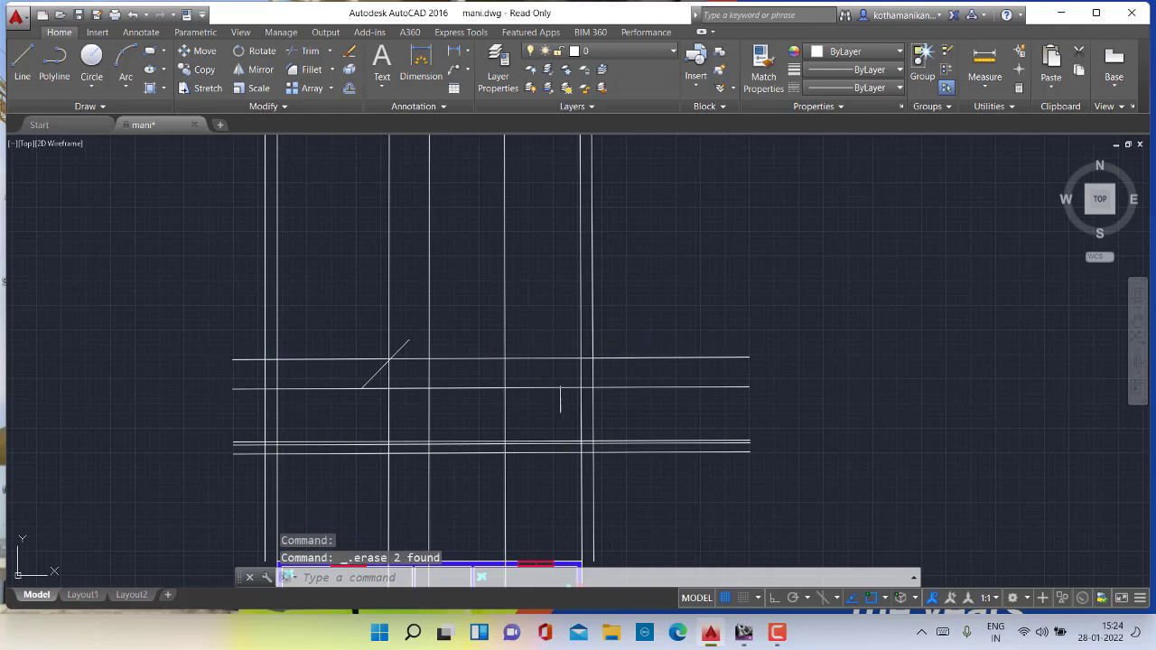
scroll(364, 380, up, 4)
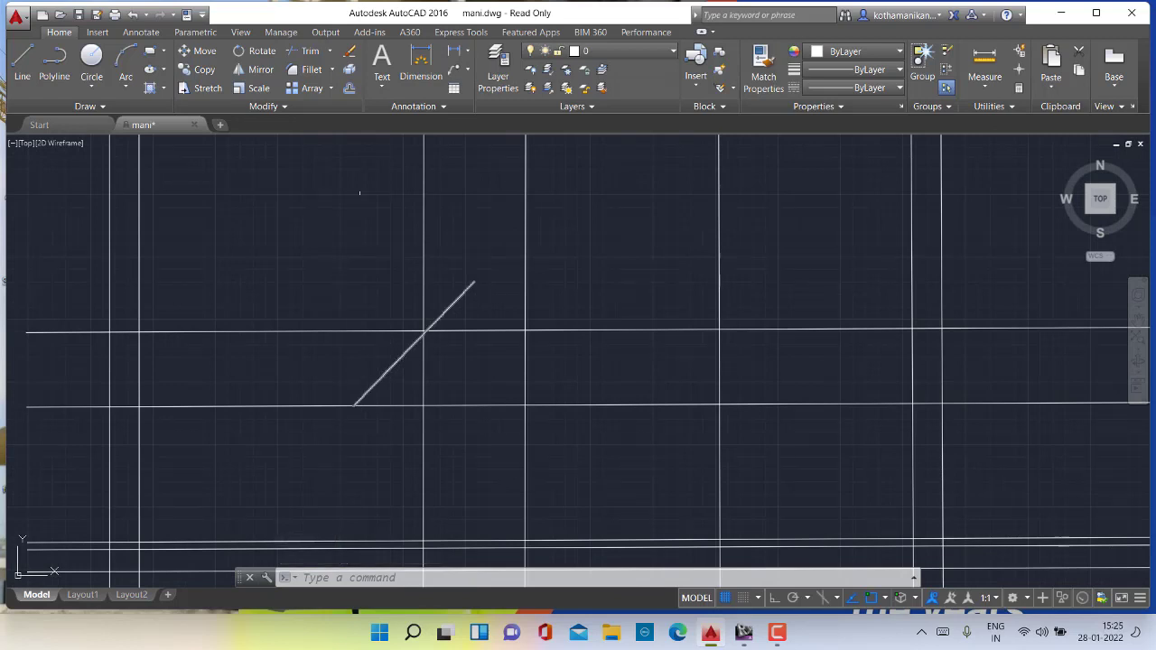
Offset the diagonal stair line 2' to its upper-left side
click(350, 90)
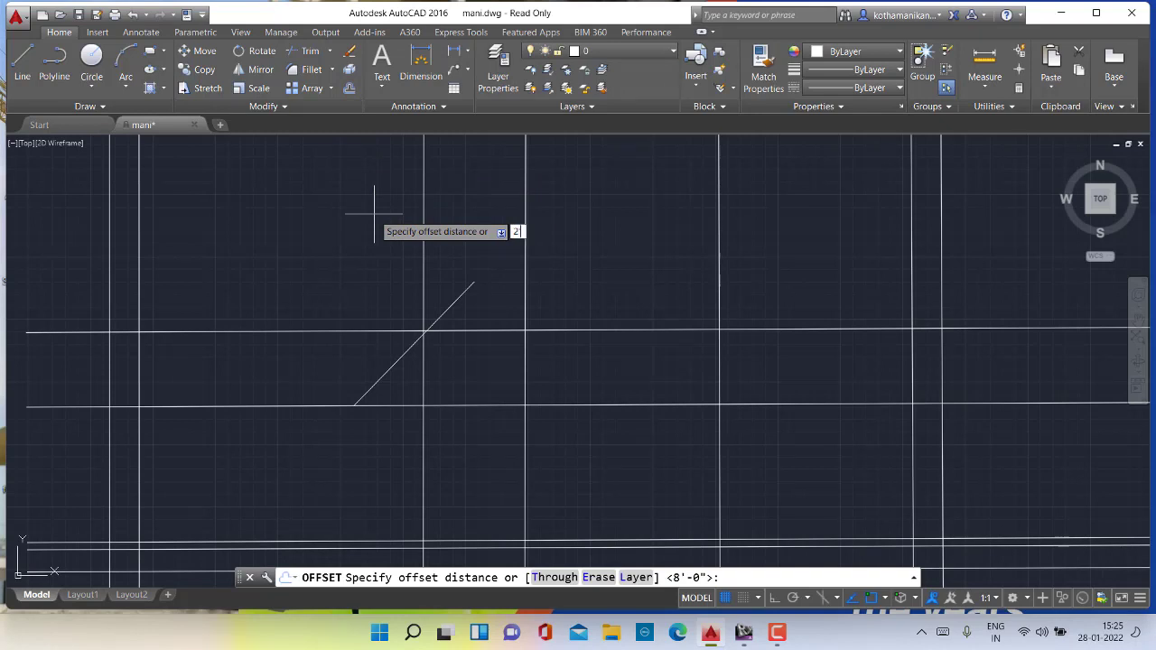
key(Return)
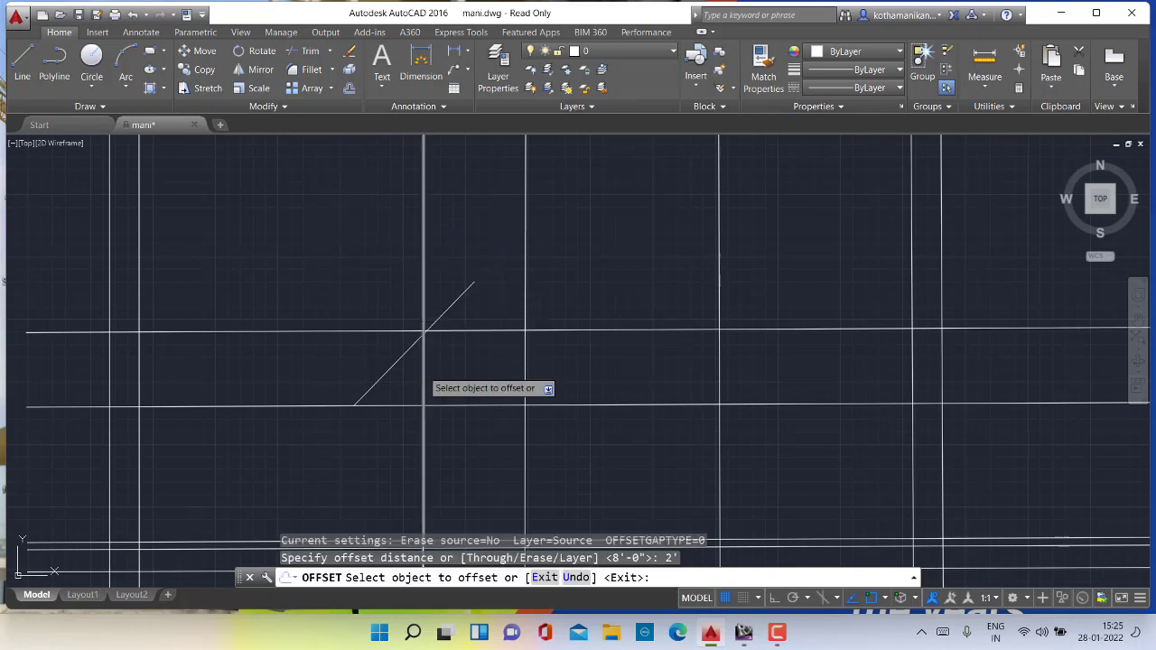
click(397, 366)
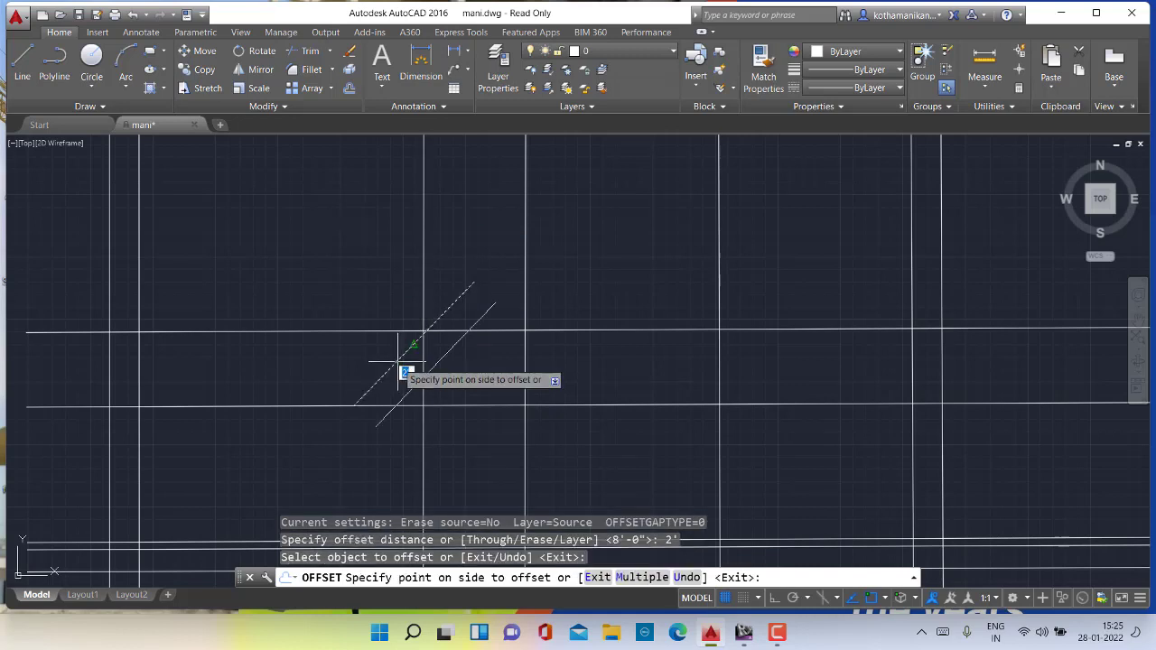
click(378, 344)
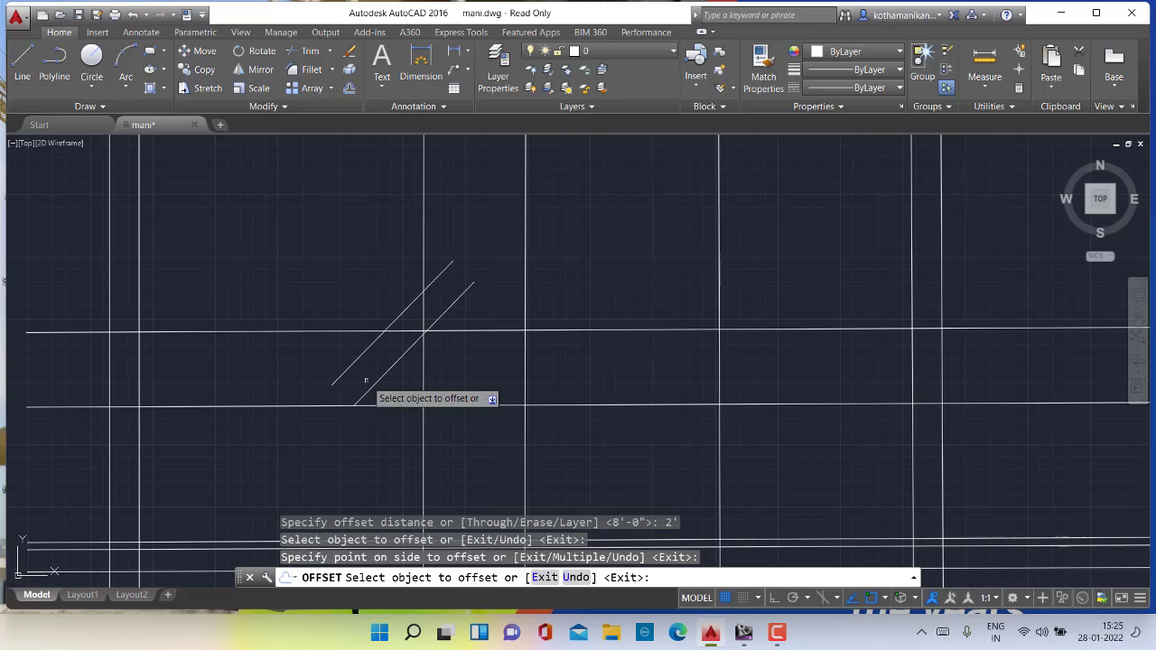
key(Escape)
key(Escape)
key(Escape)
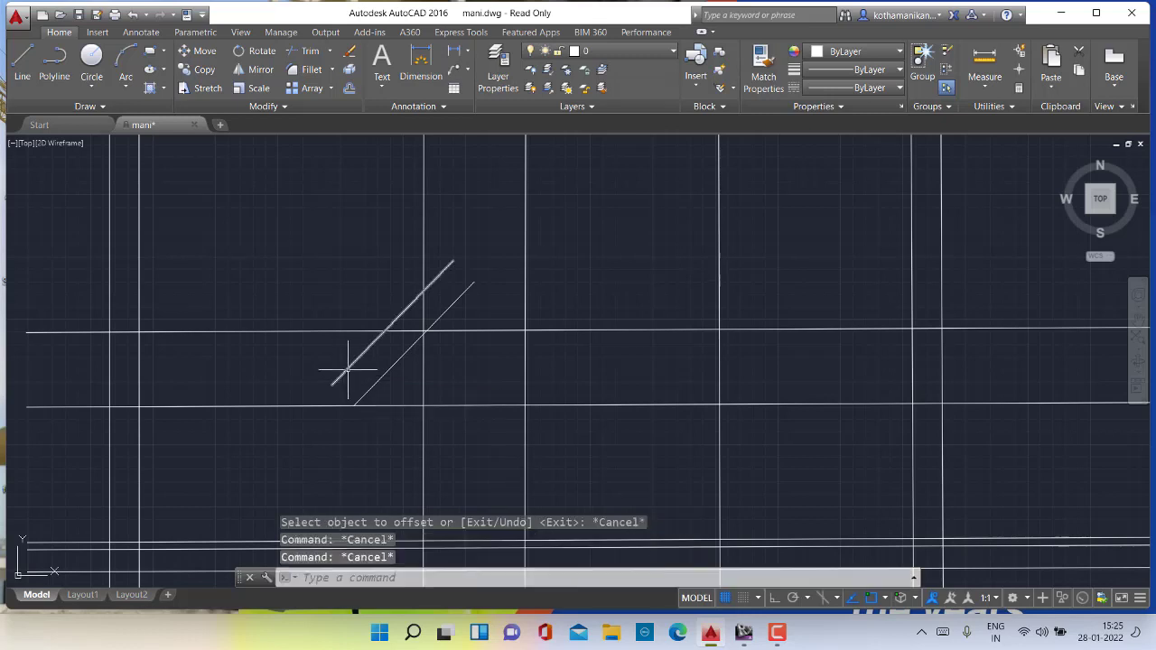
Offset the new diagonal 2" further to form a double line
click(348, 90)
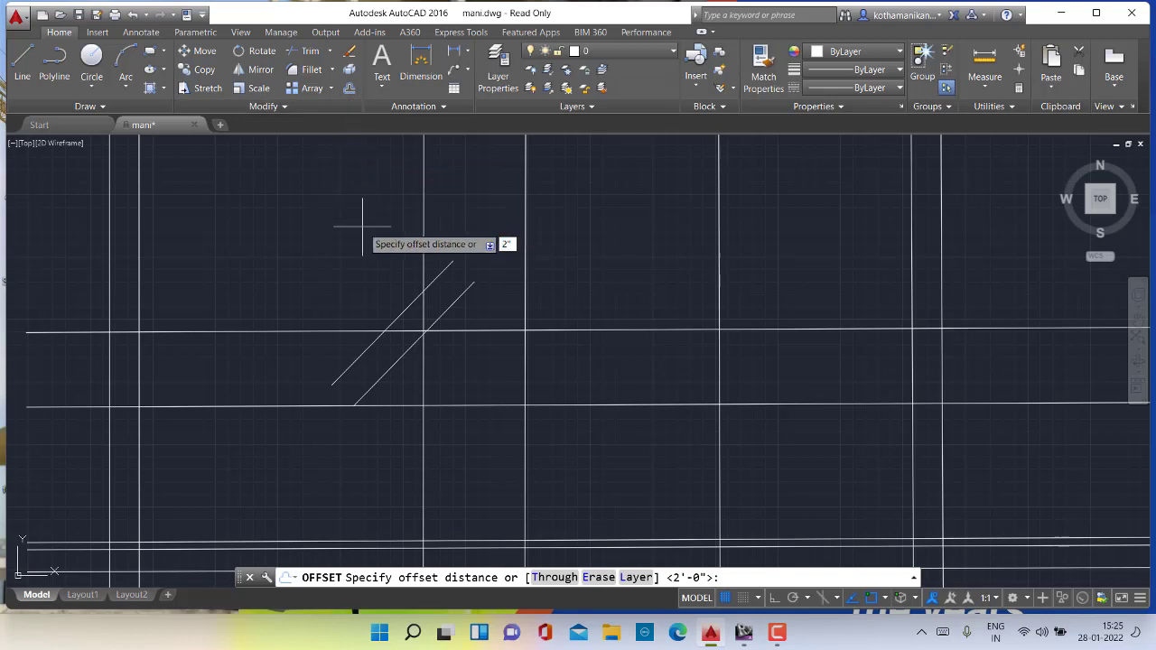
text(2")
key(Return)
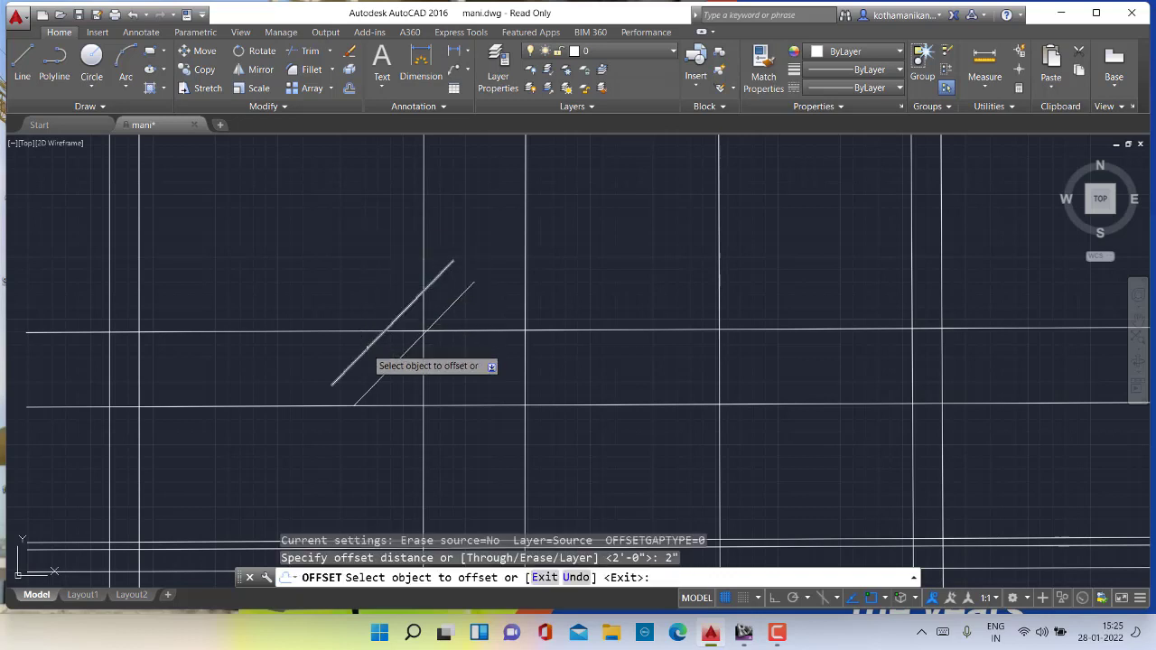
click(366, 350)
click(380, 368)
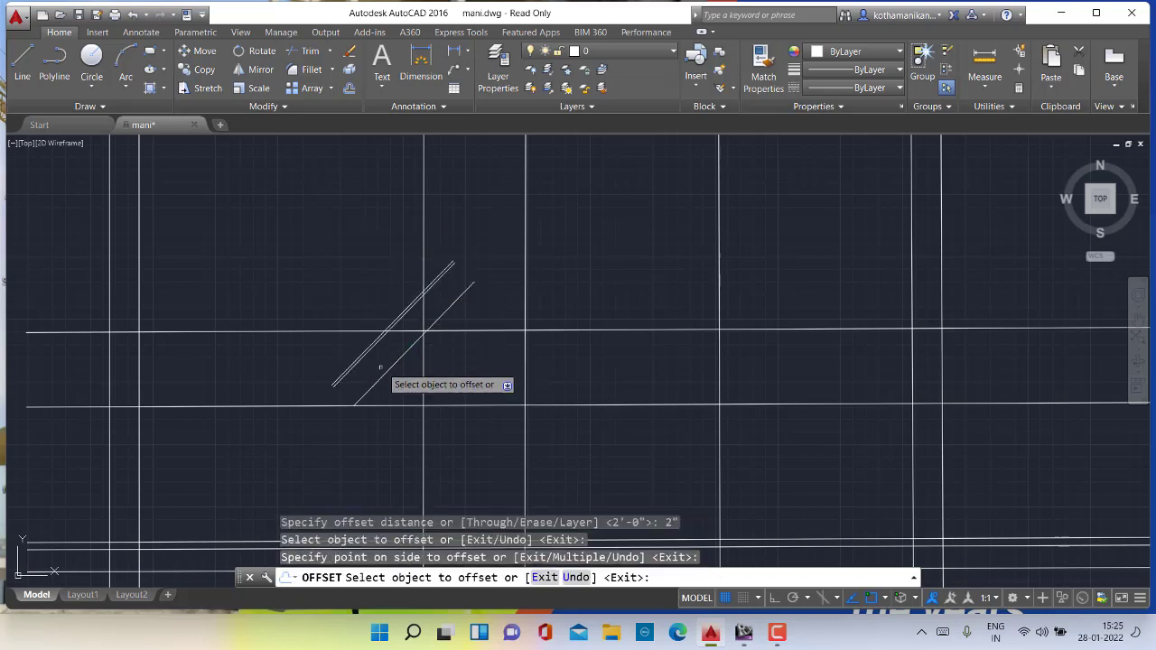
key(Escape)
key(Escape)
key(Escape)
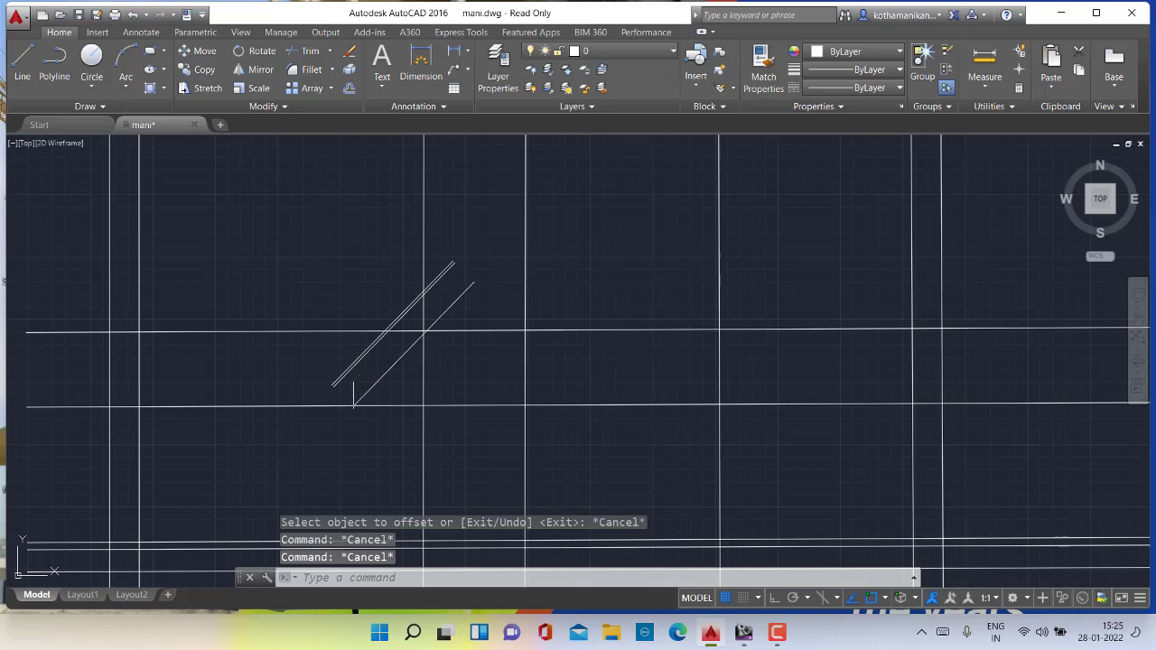
scroll(359, 422, up, 5)
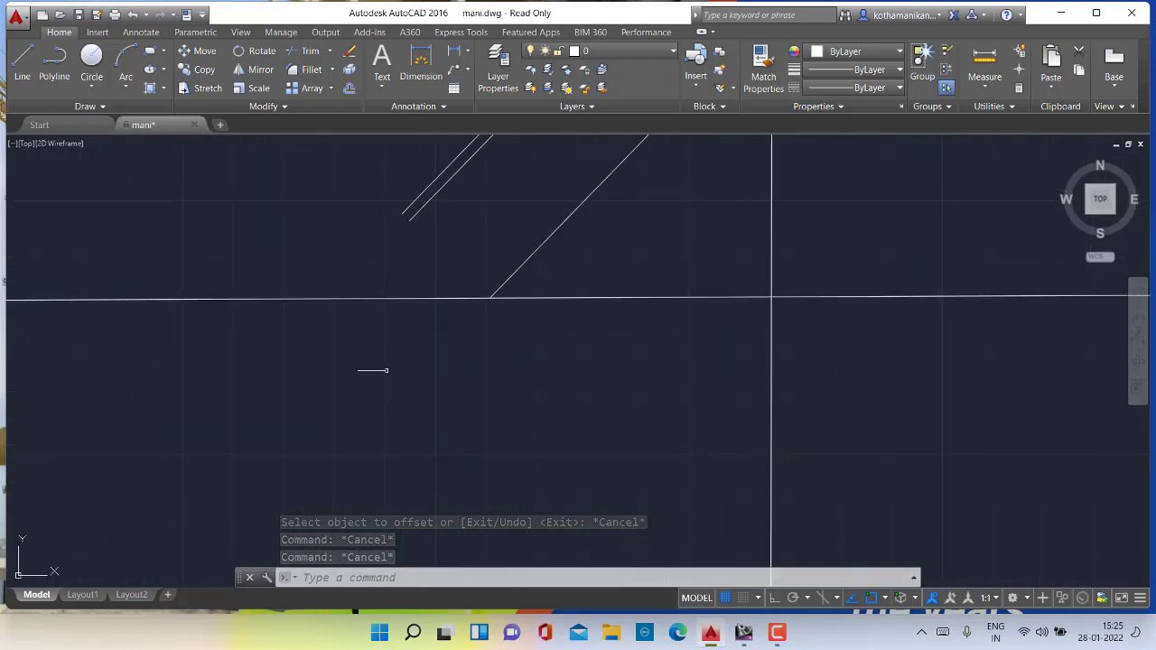
scroll(366, 381, down, 2)
scroll(365, 381, down, 3)
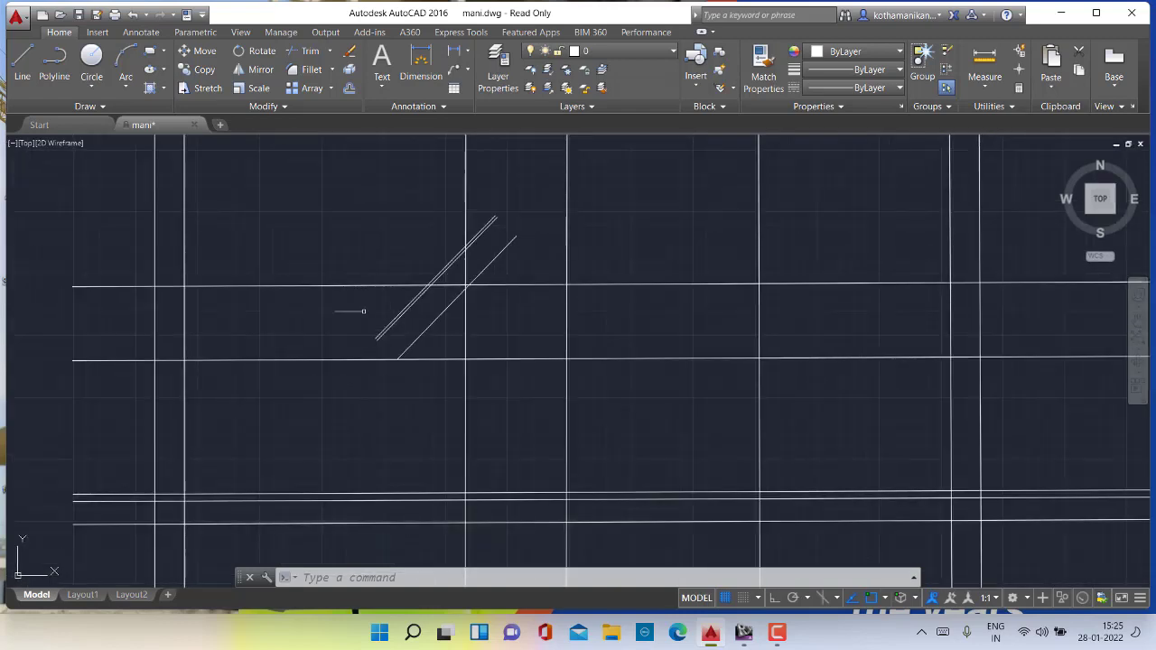
click(330, 53)
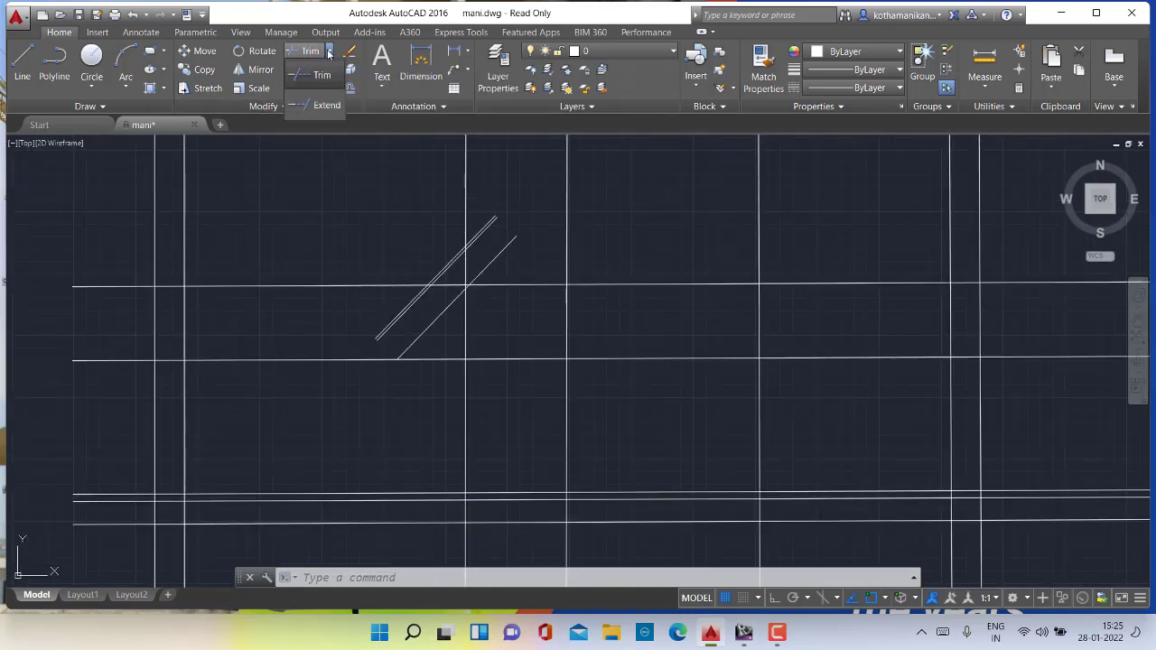
click(322, 106)
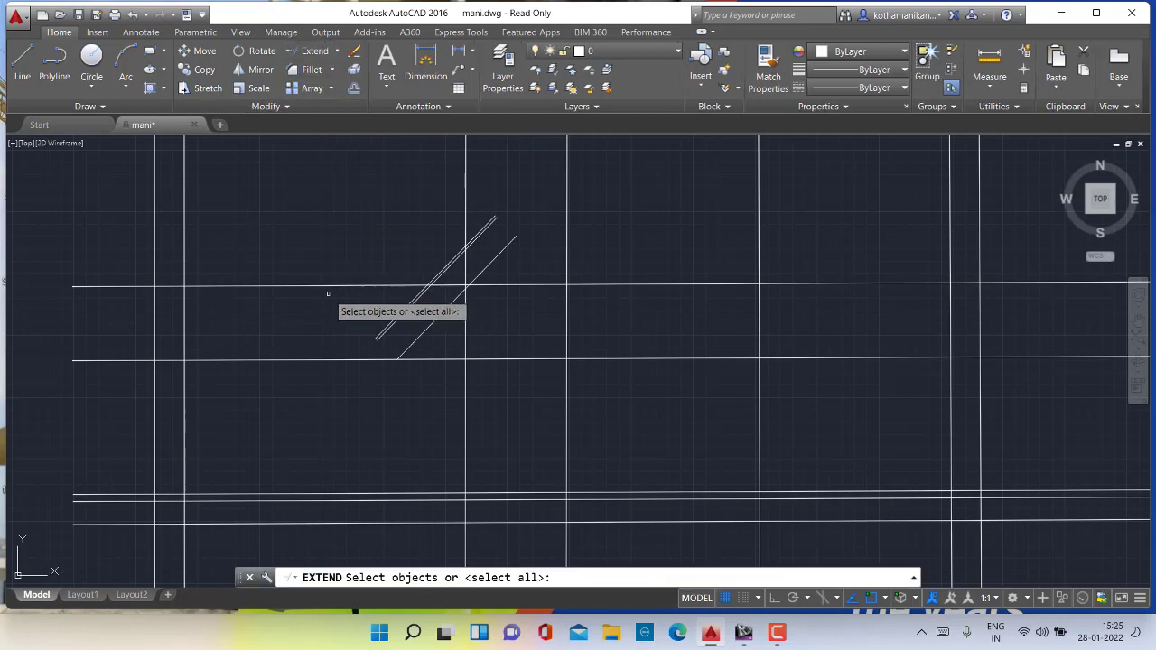
click(405, 352)
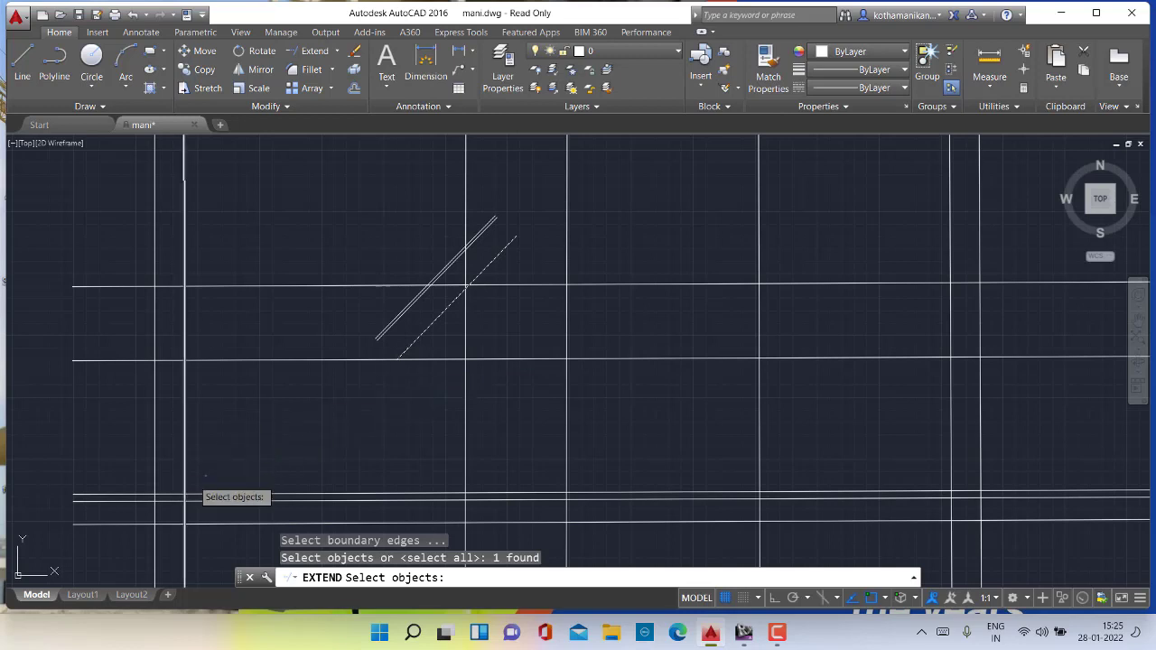
click(357, 388)
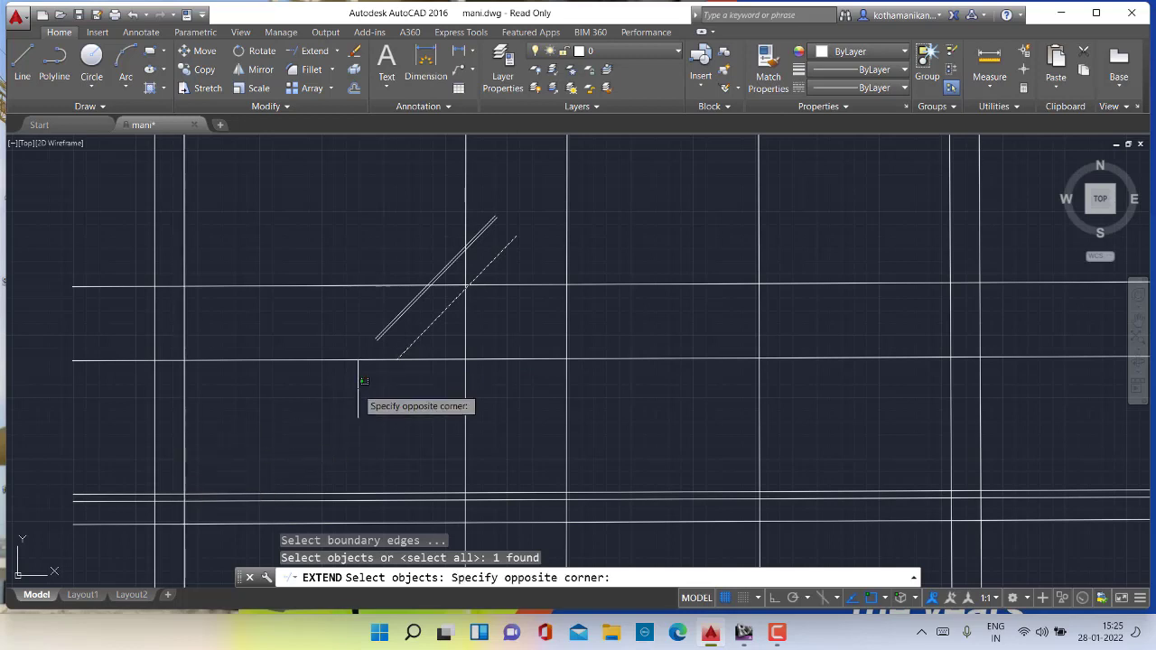
key(Escape)
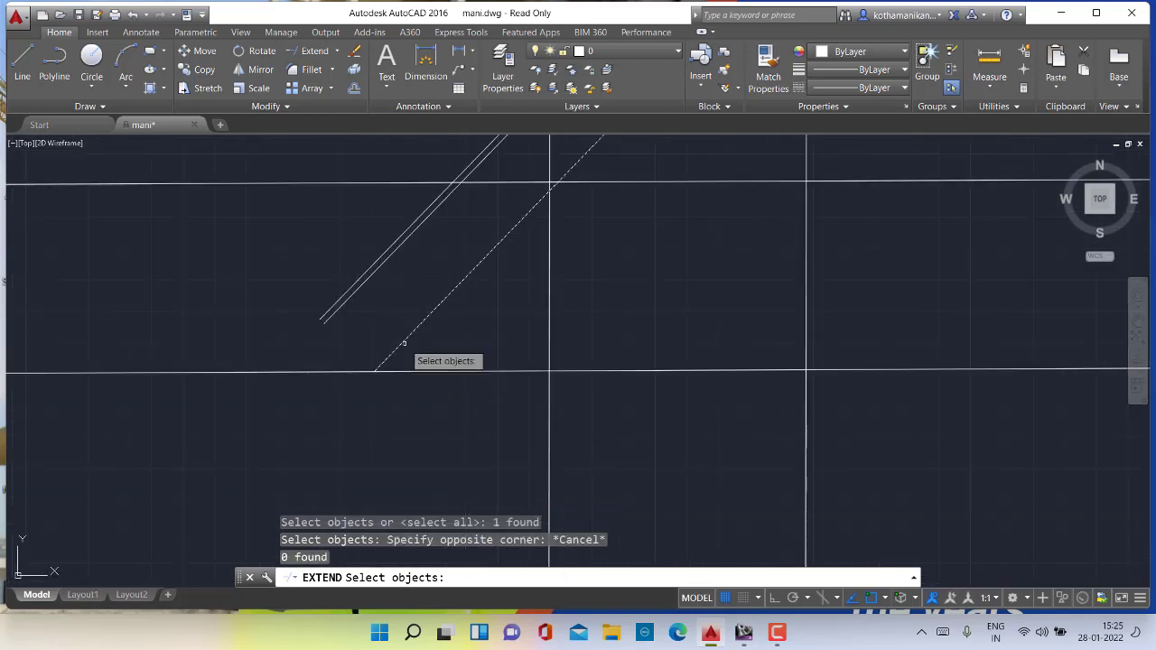
click(395, 346)
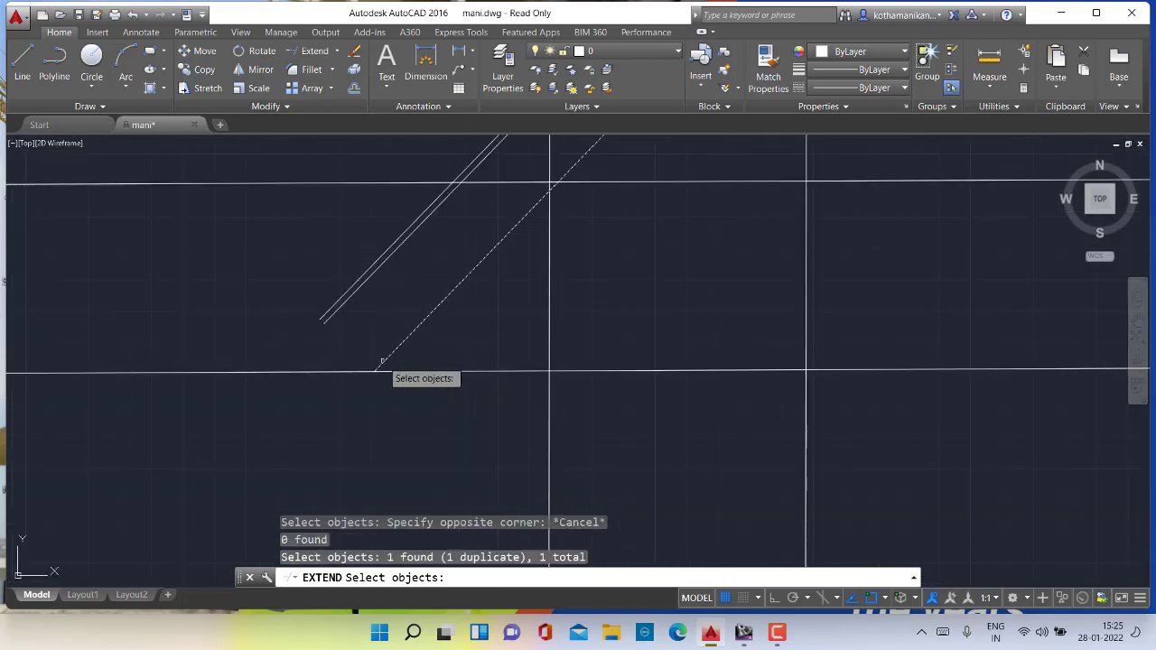
click(349, 391)
click(343, 397)
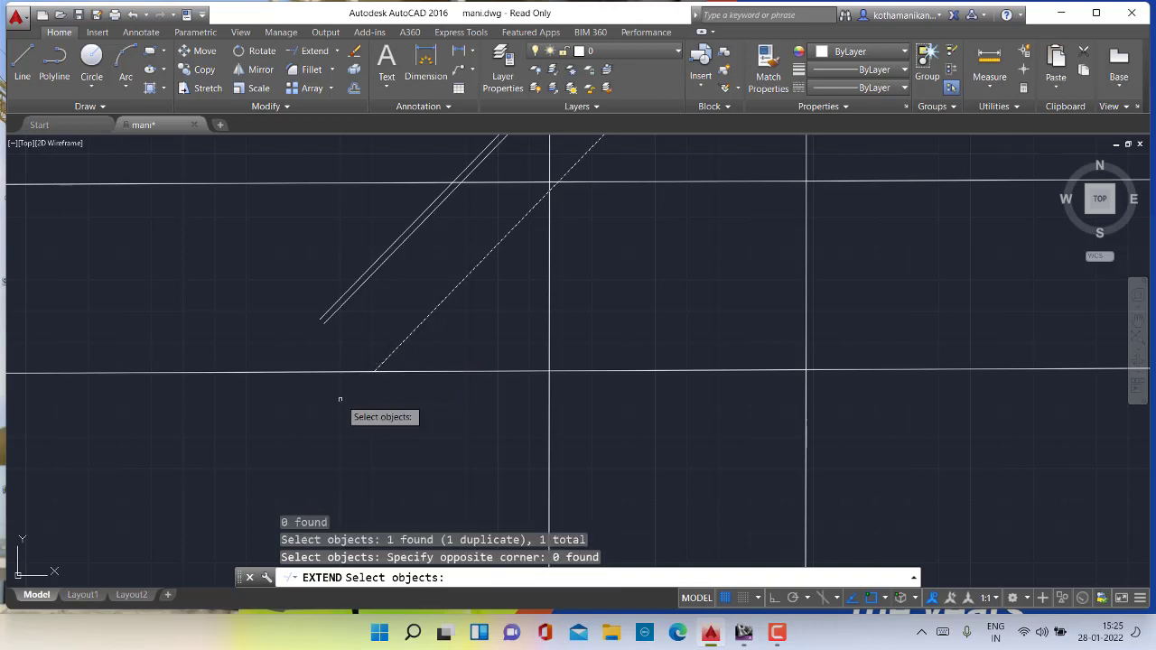
key(Escape)
key(Escape)
key(Escape)
key(Escape)
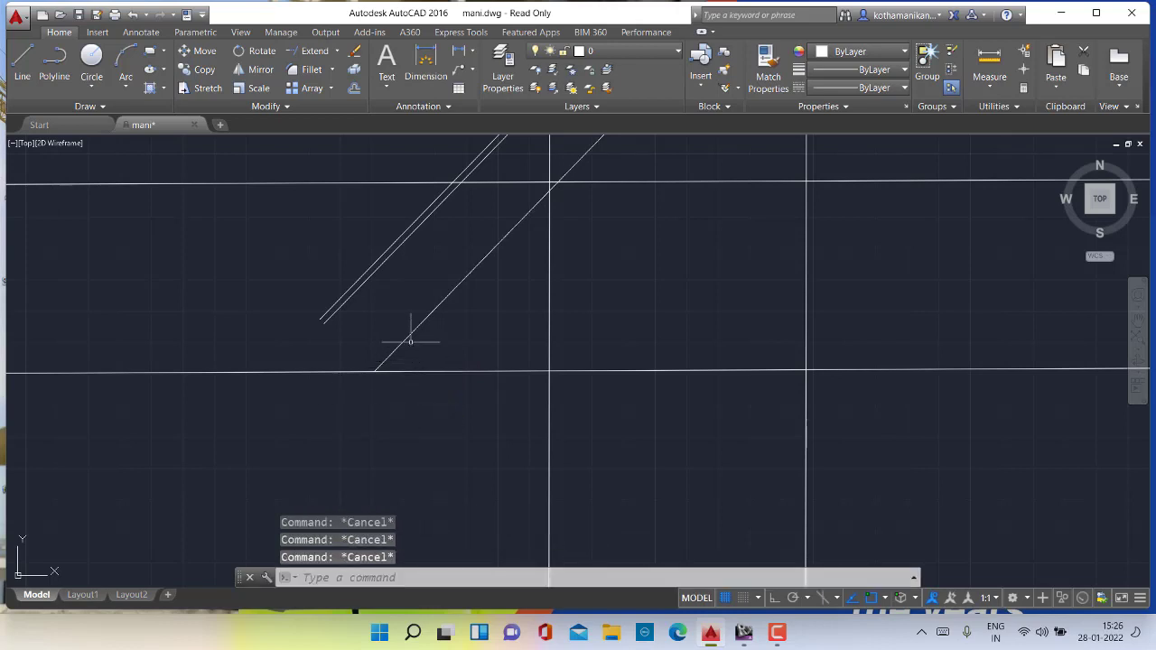
Grip-stretch the single diagonal's lower end down-left, past the lower horizontal line
click(408, 338)
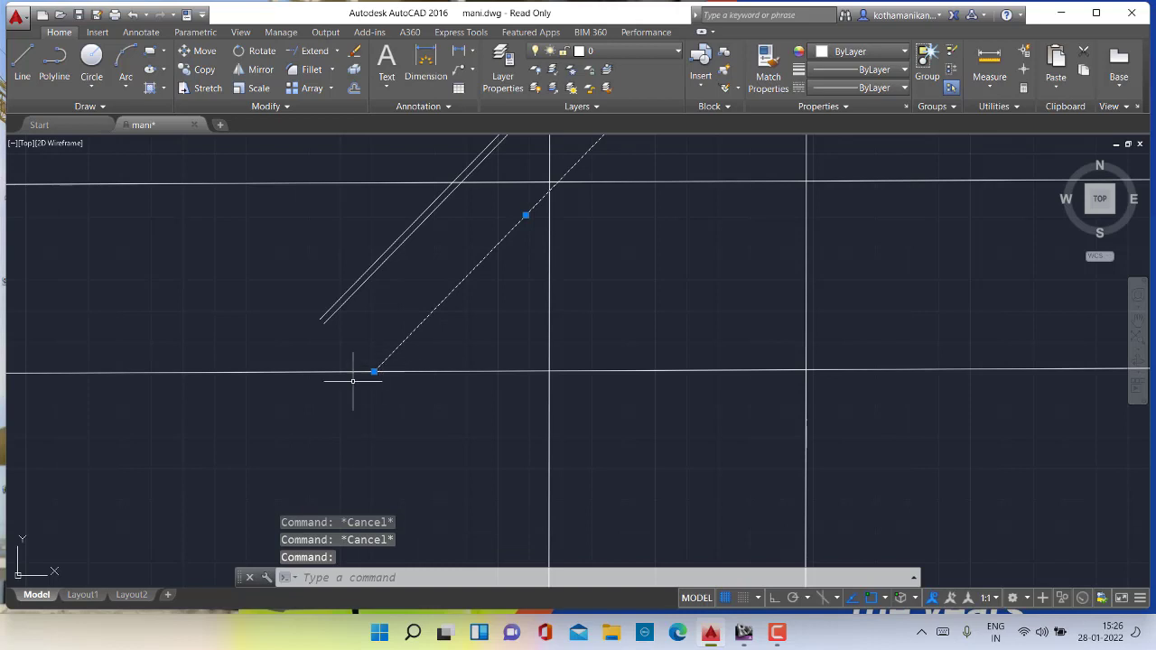
click(374, 371)
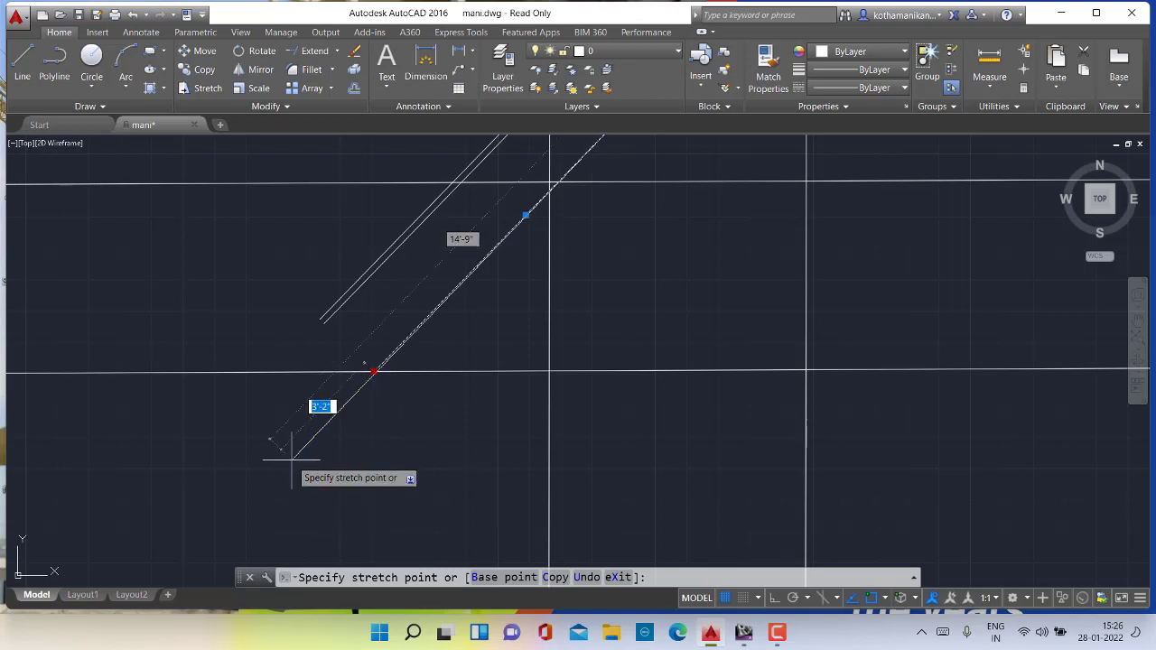
click(291, 457)
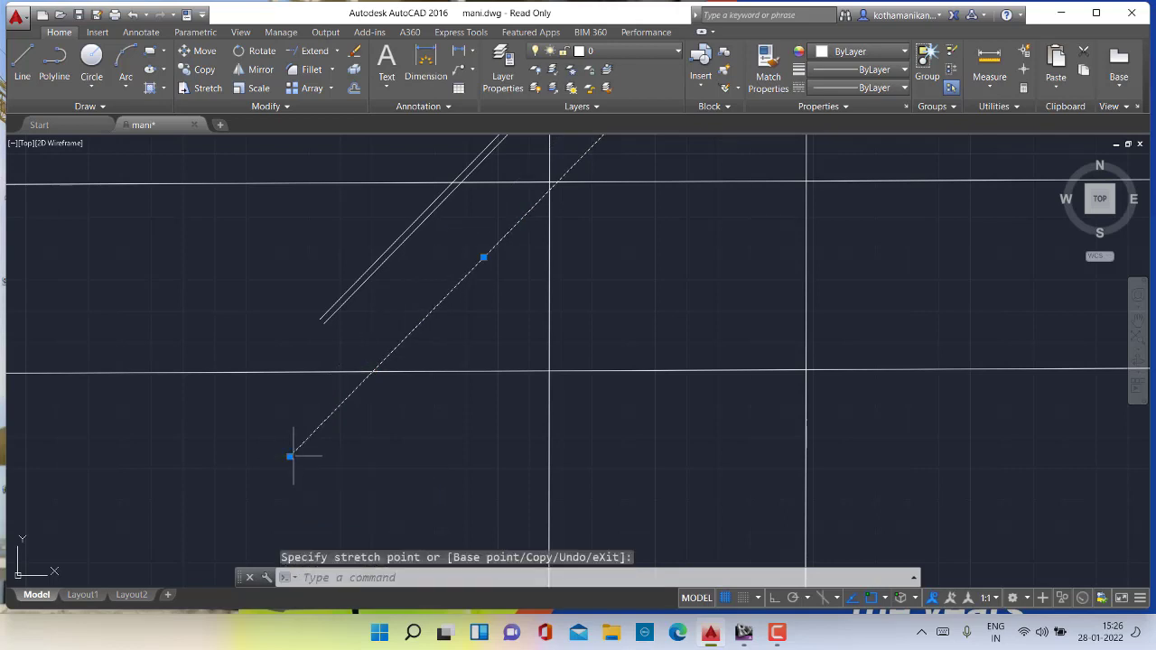
key(Escape)
key(Escape)
key(Escape)
scroll(360, 424, down, 5)
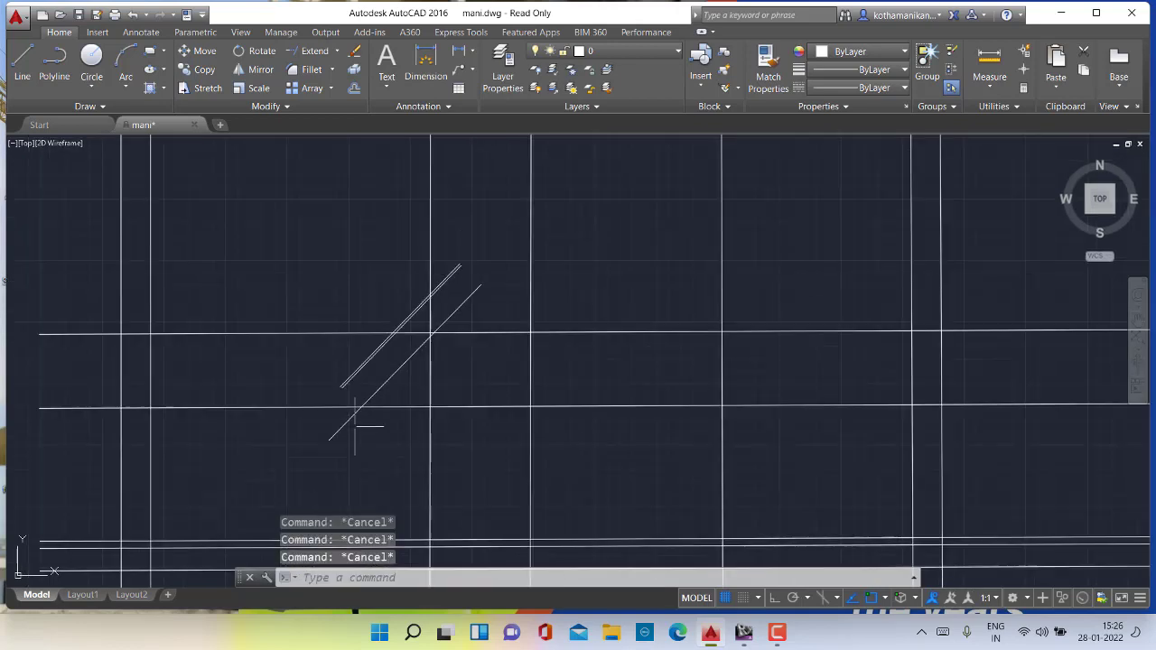
scroll(360, 419, down, 4)
mouse_move(360, 419)
middle_down()
mouse_move(513, 402)
mouse_move(541, 380)
middle_up()
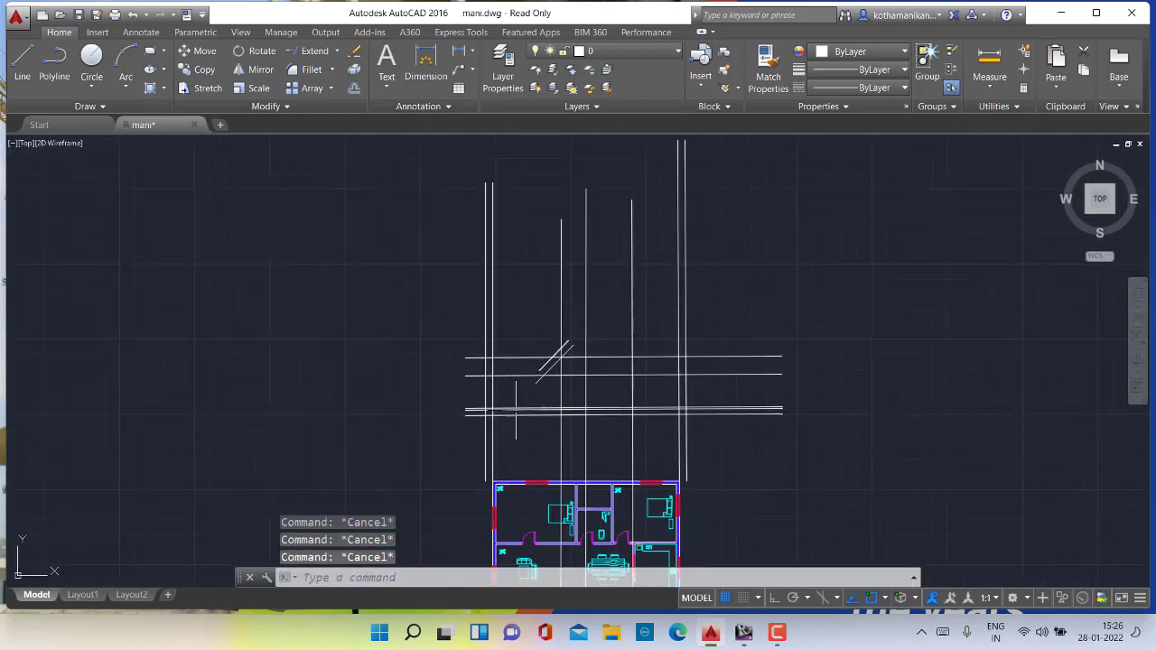
scroll(499, 394, up, 4)
scroll(591, 365, up, 4)
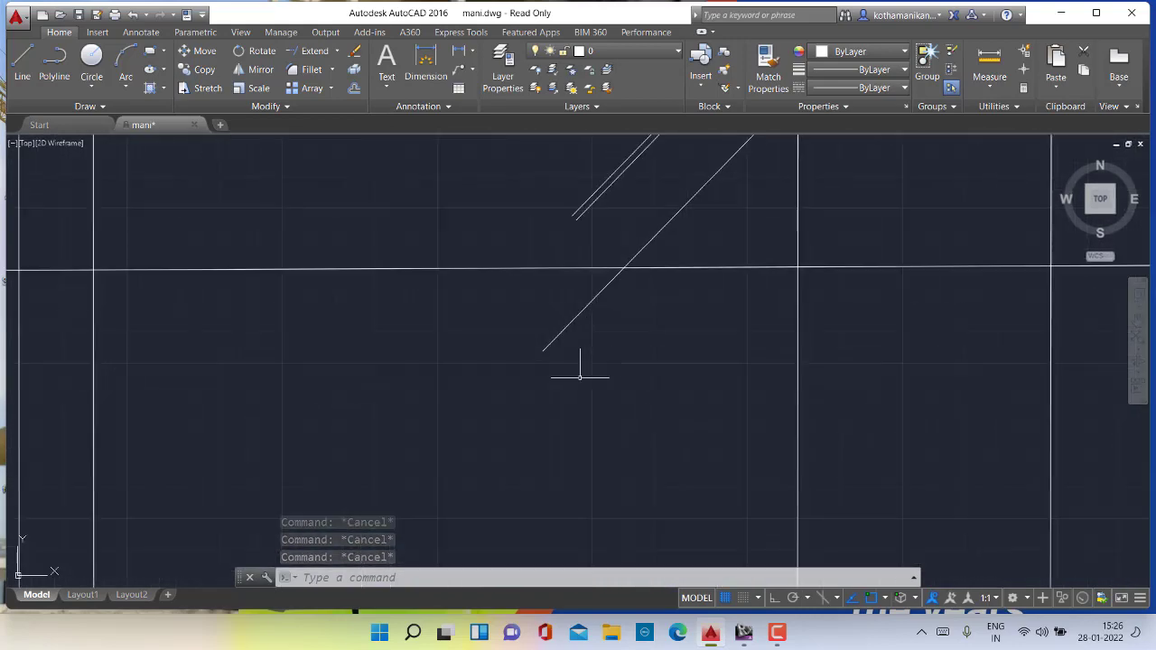
scroll(533, 313, down, 2)
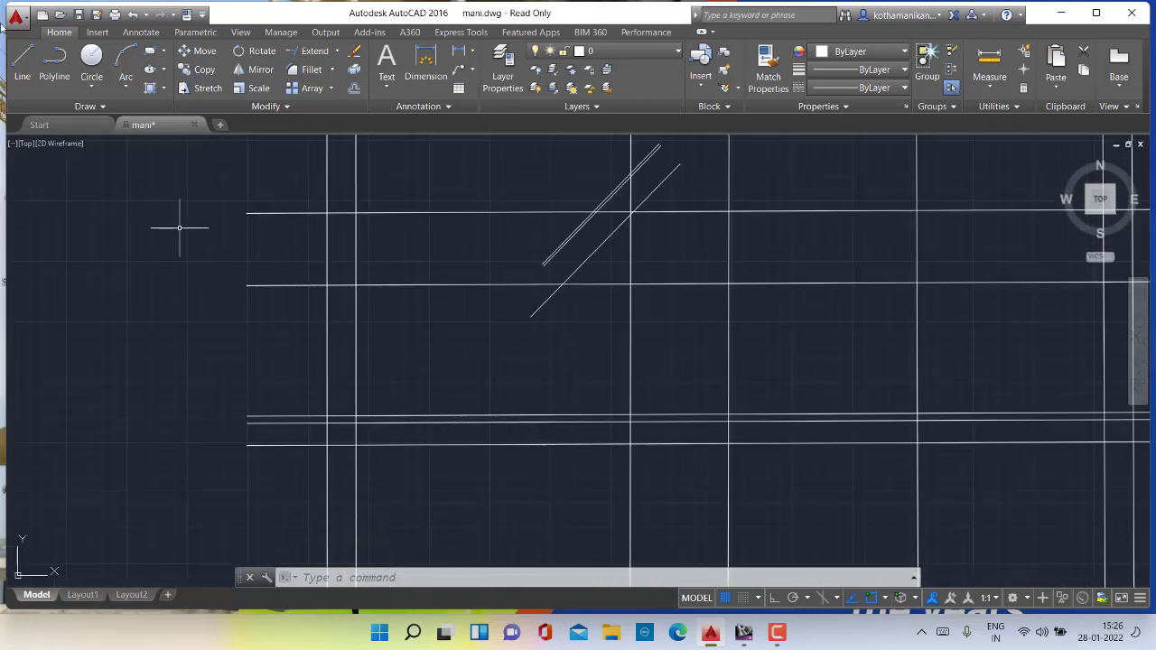
Draw a vertical line straight up from the stretched diagonal's lower endpoint
click(22, 63)
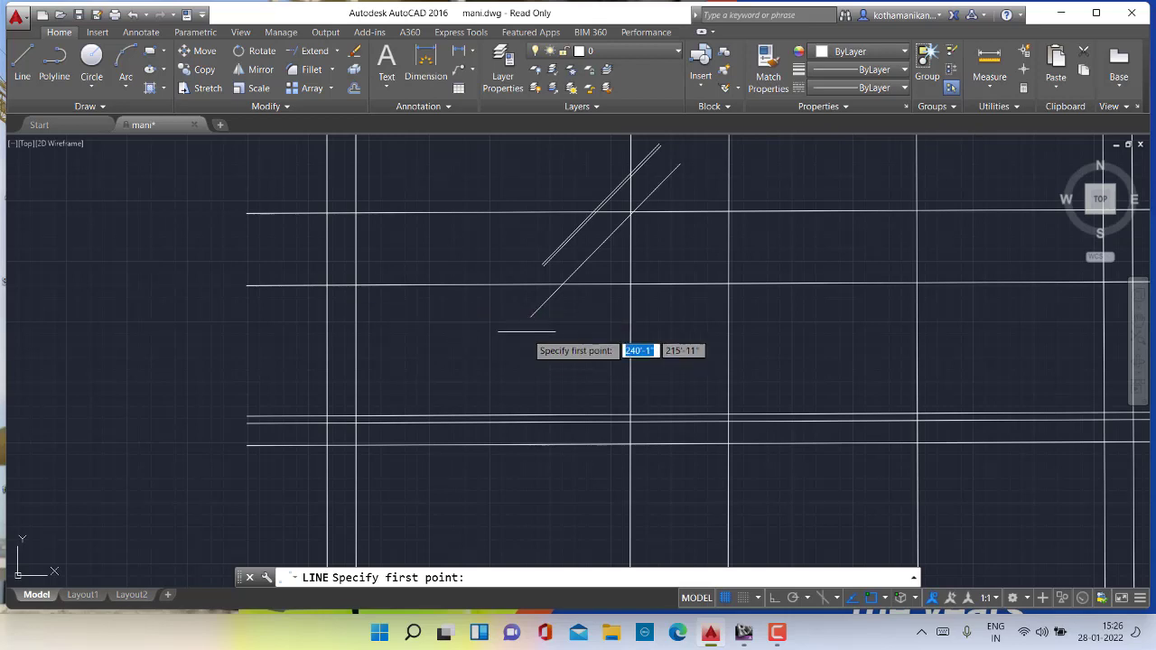
click(531, 316)
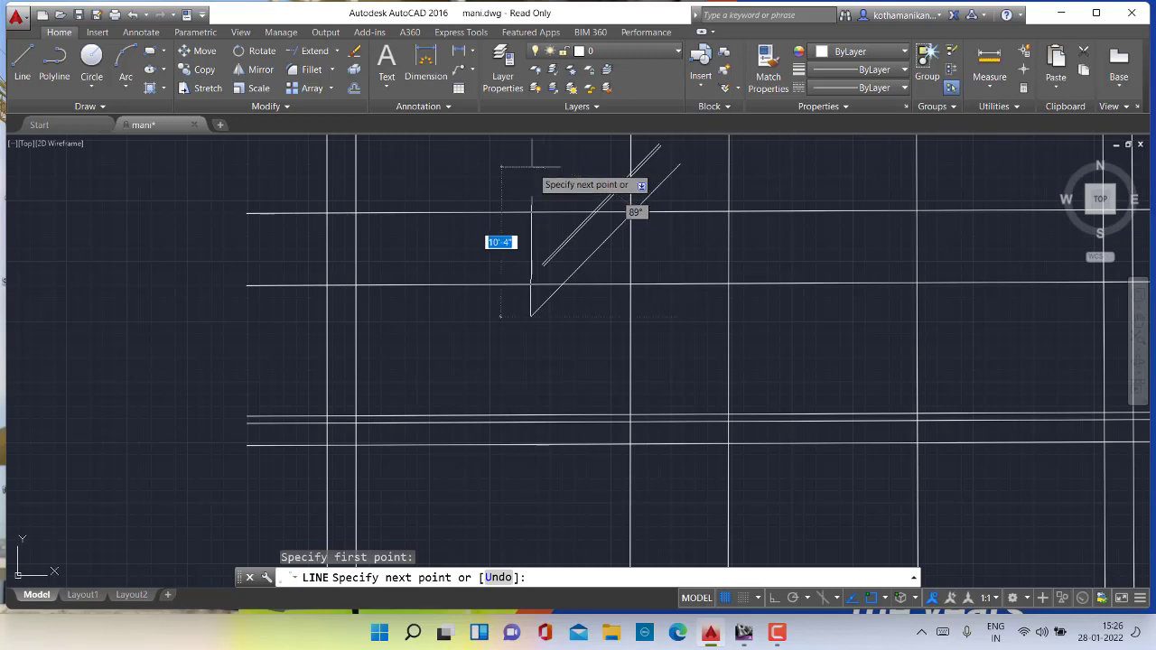
click(531, 167)
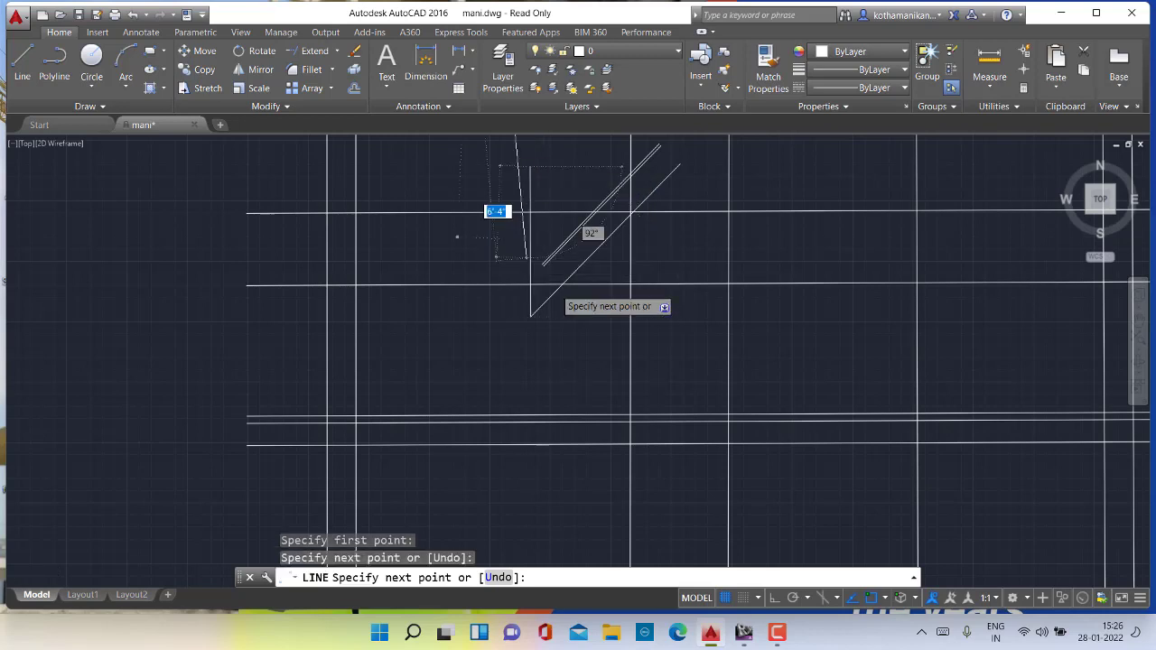
scroll(530, 316, up, 3)
key(Escape)
key(Escape)
key(Escape)
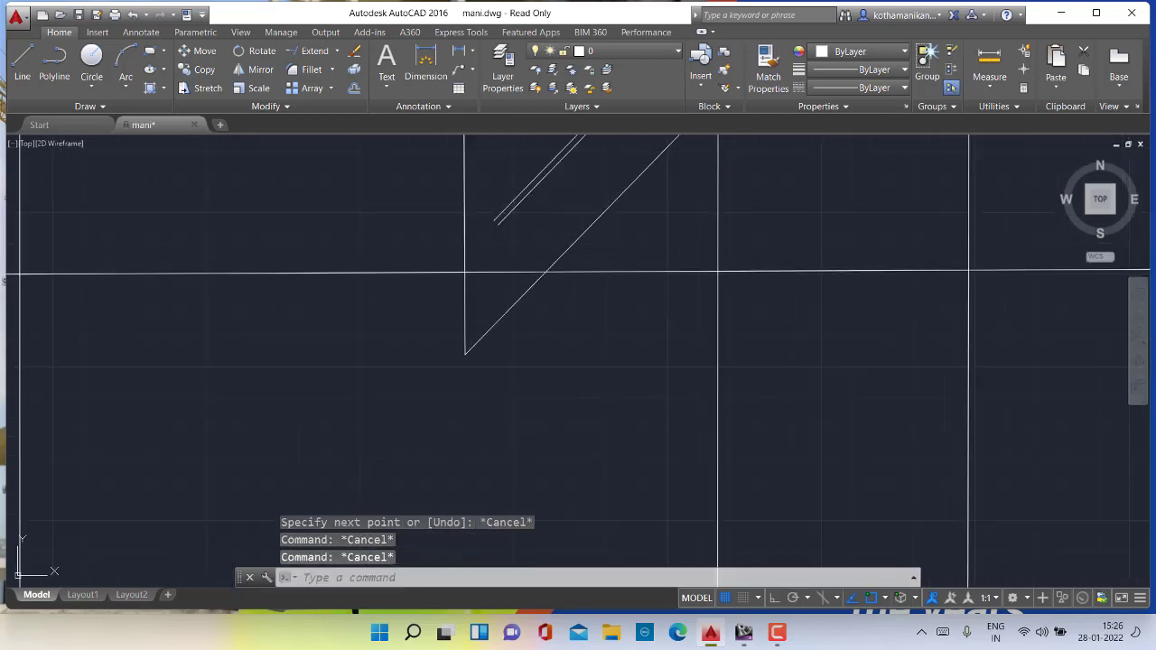
scroll(481, 236, down, 3)
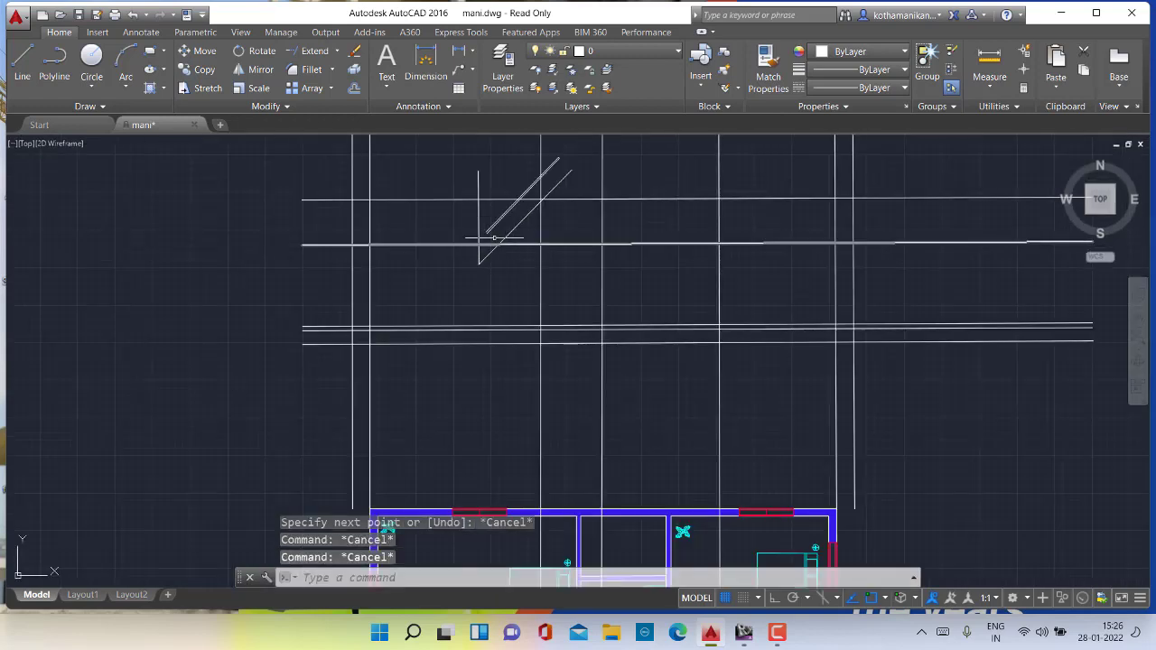
scroll(488, 239, up, 5)
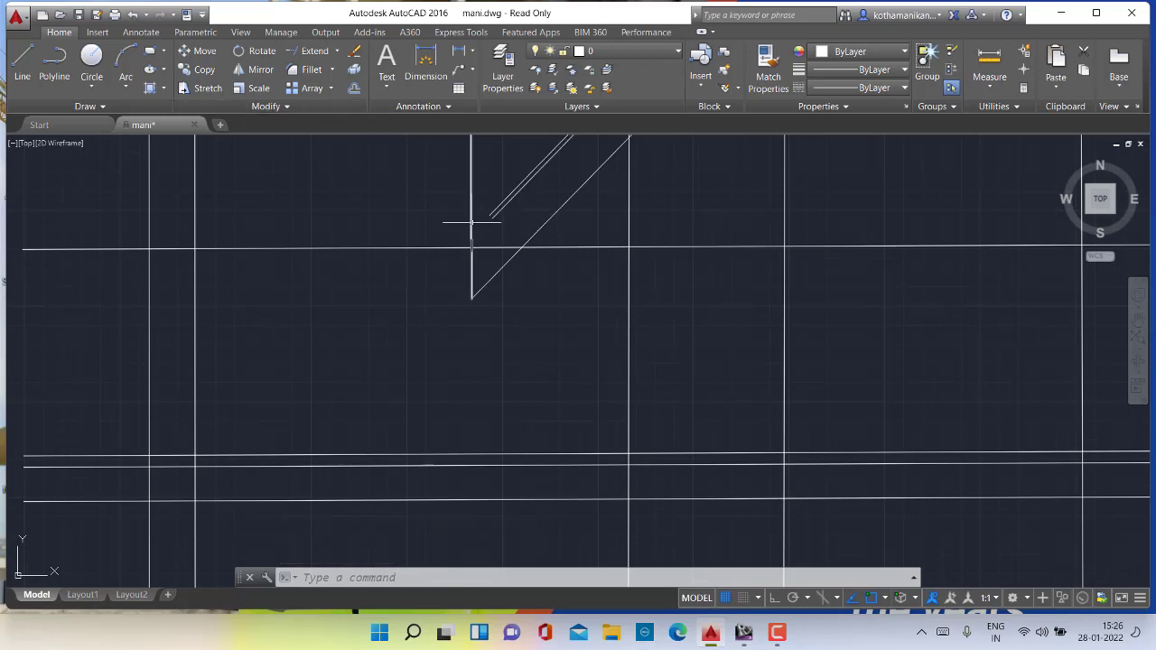
Try extending with the upper diagonal and its parallel line as boundaries, then cancel
click(319, 54)
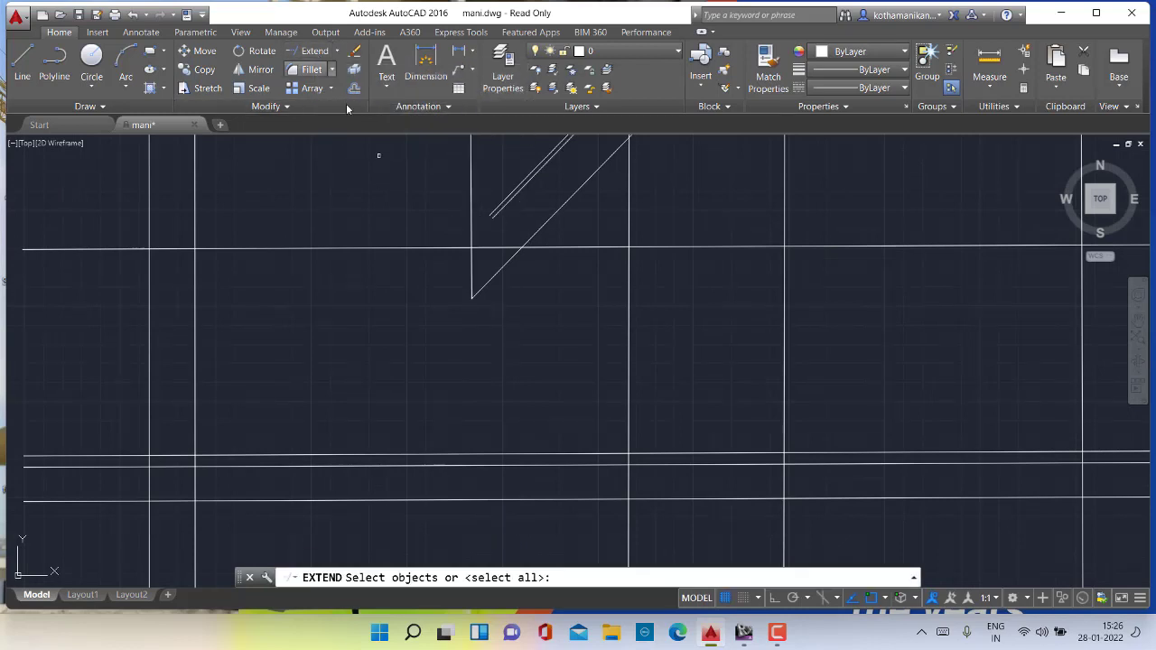
click(523, 181)
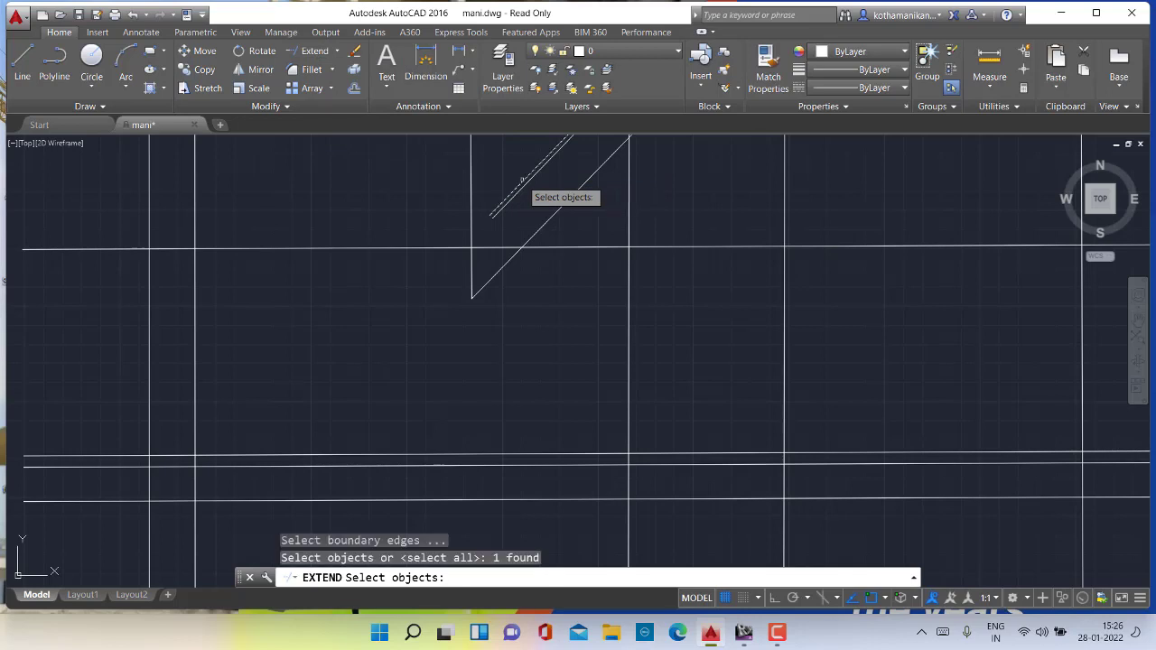
click(473, 231)
click(519, 223)
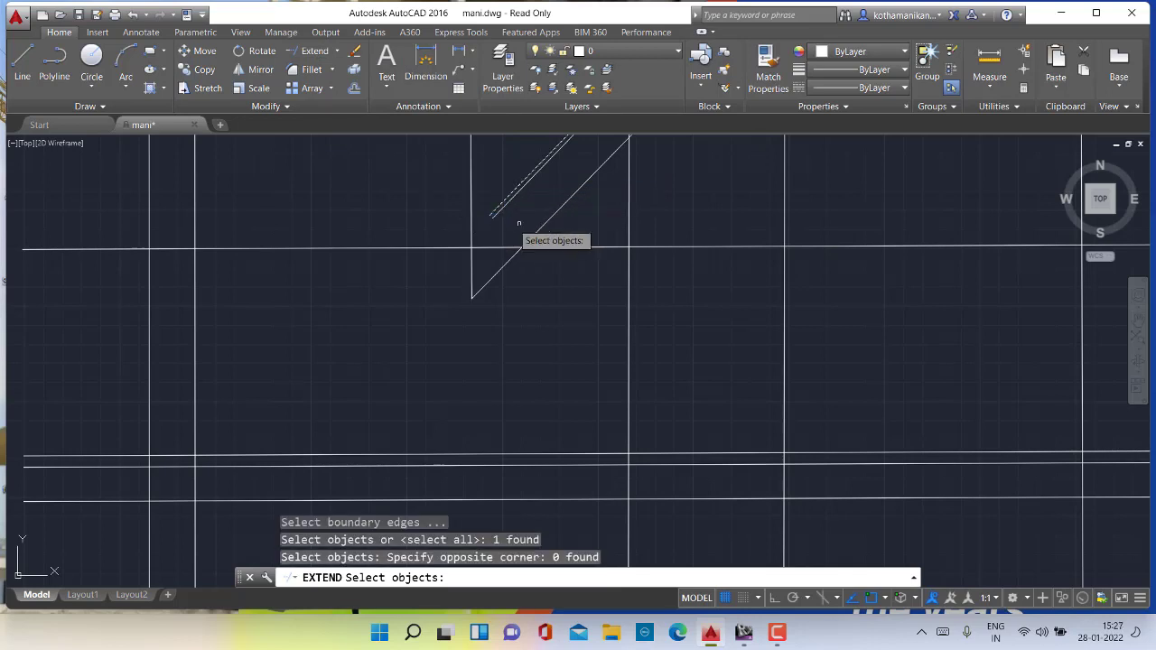
click(503, 211)
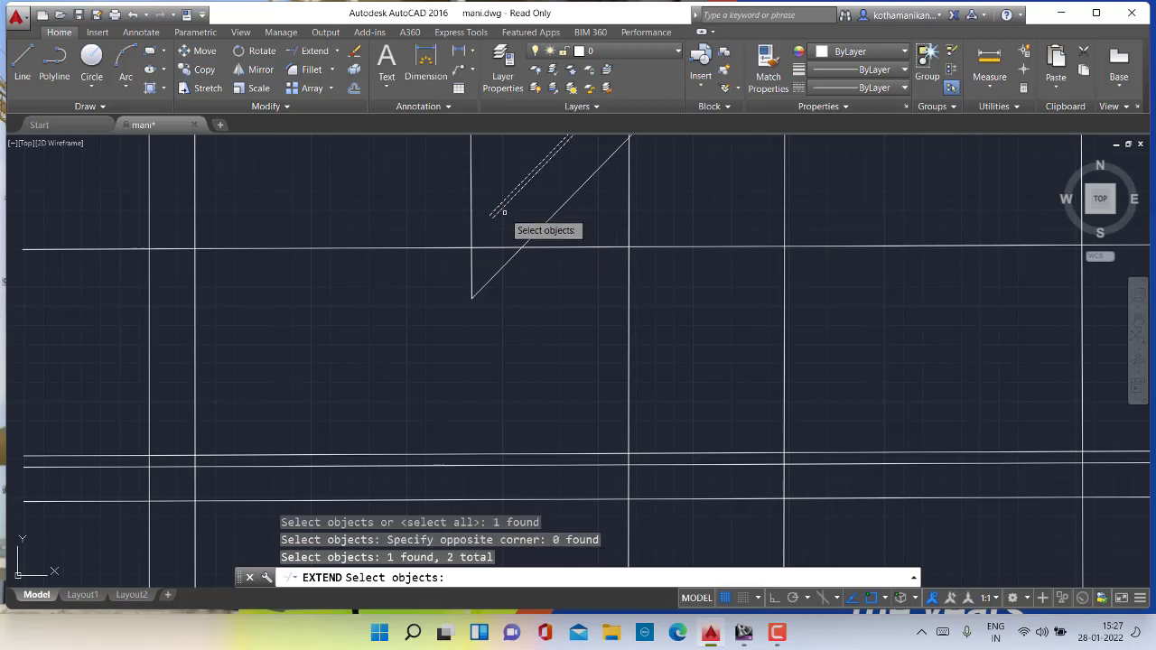
key(Return)
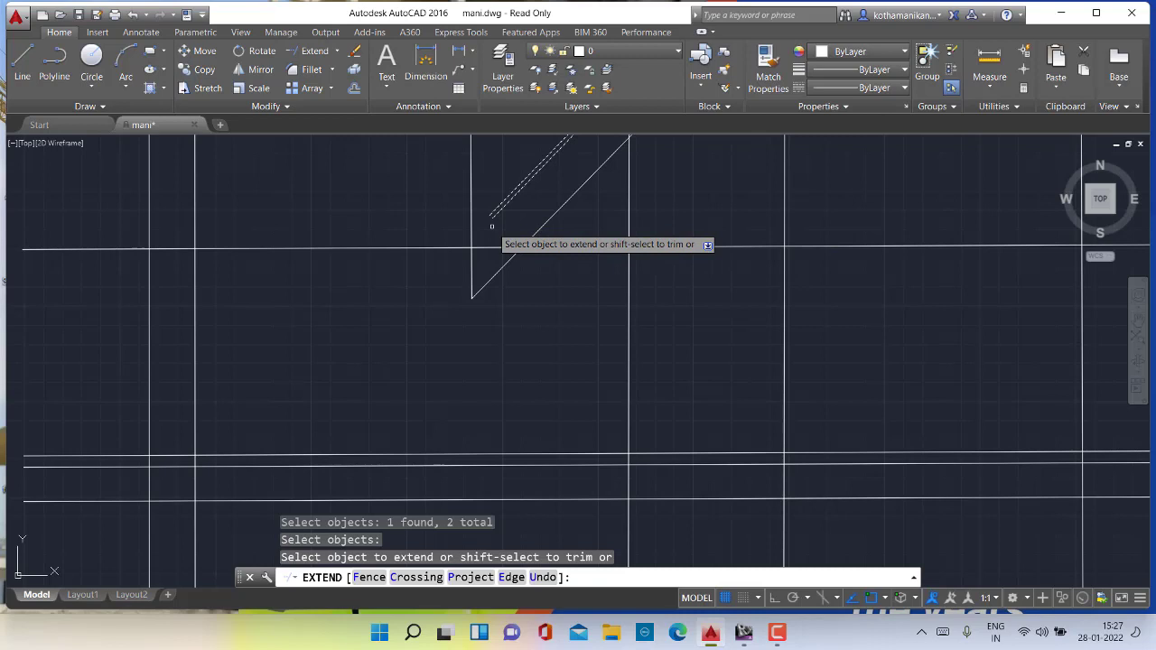
key(Escape)
key(Escape)
key(Escape)
key(Escape)
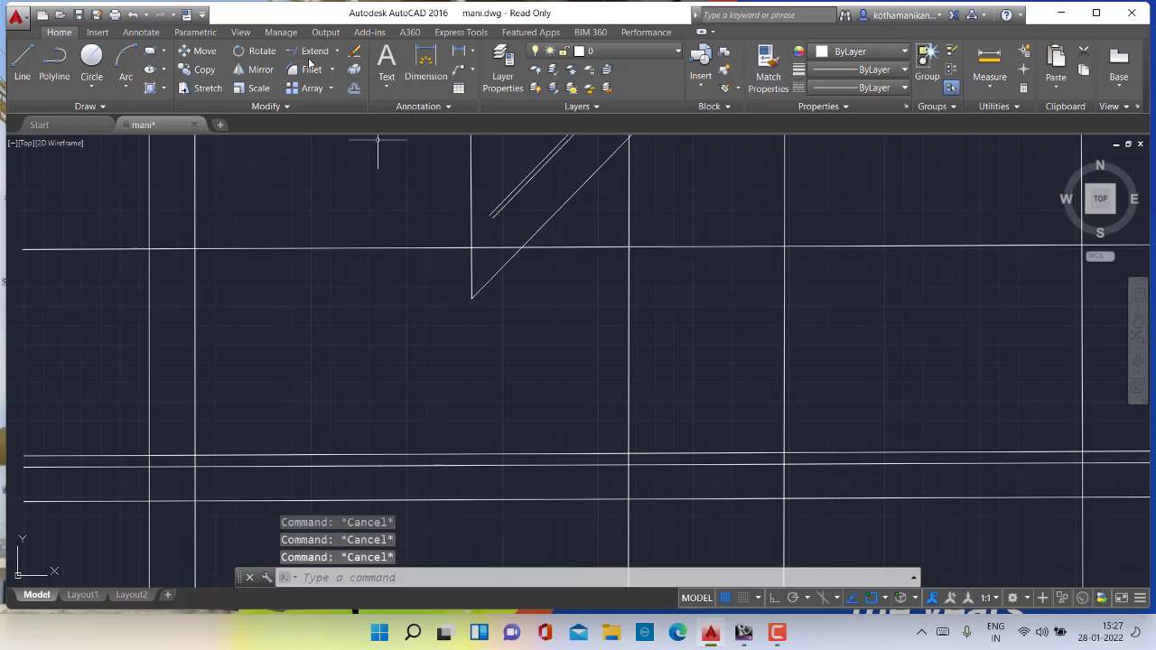
Retry Extend with the double diagonal and vertical line as boundaries, then cancel
click(311, 52)
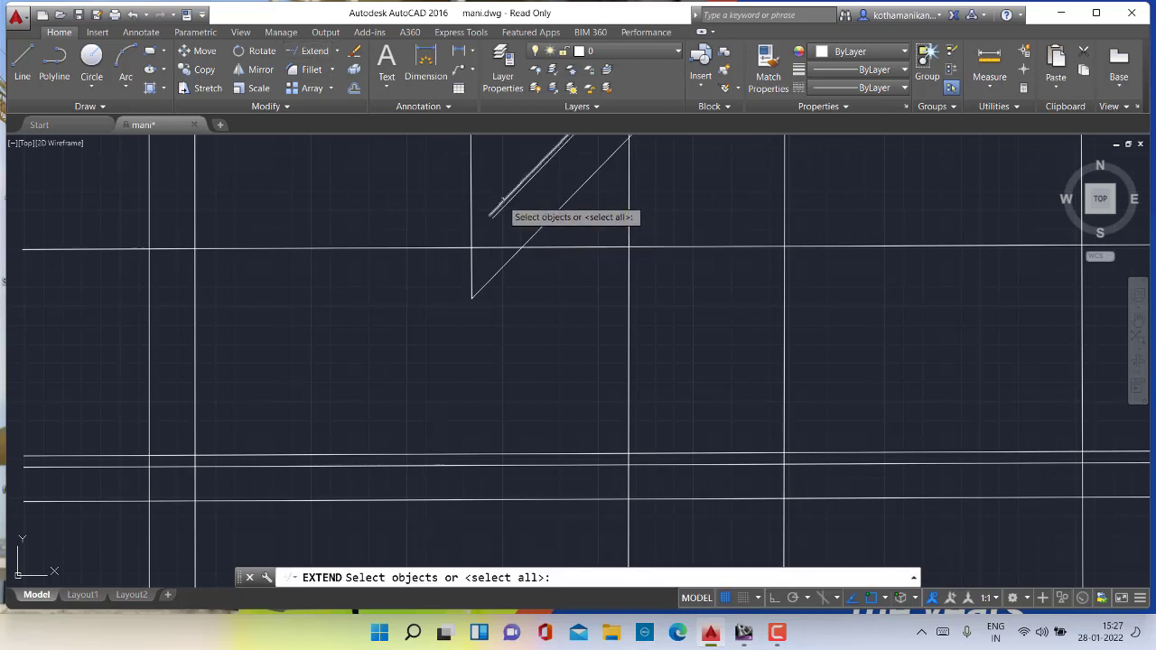
click(502, 201)
click(471, 232)
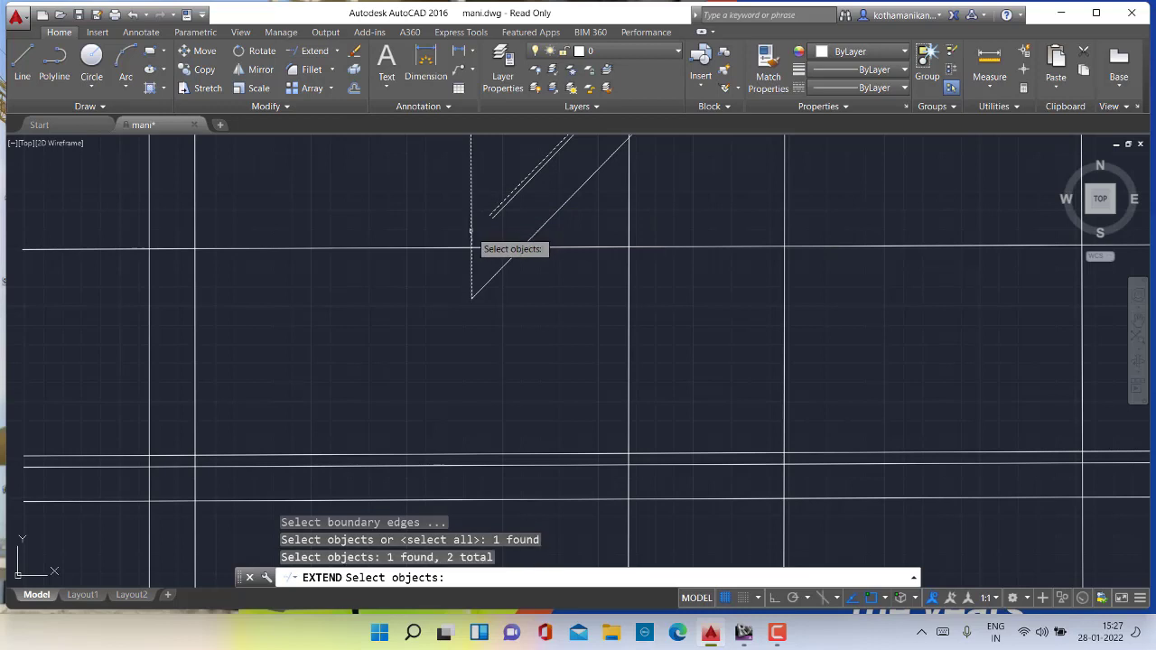
click(493, 216)
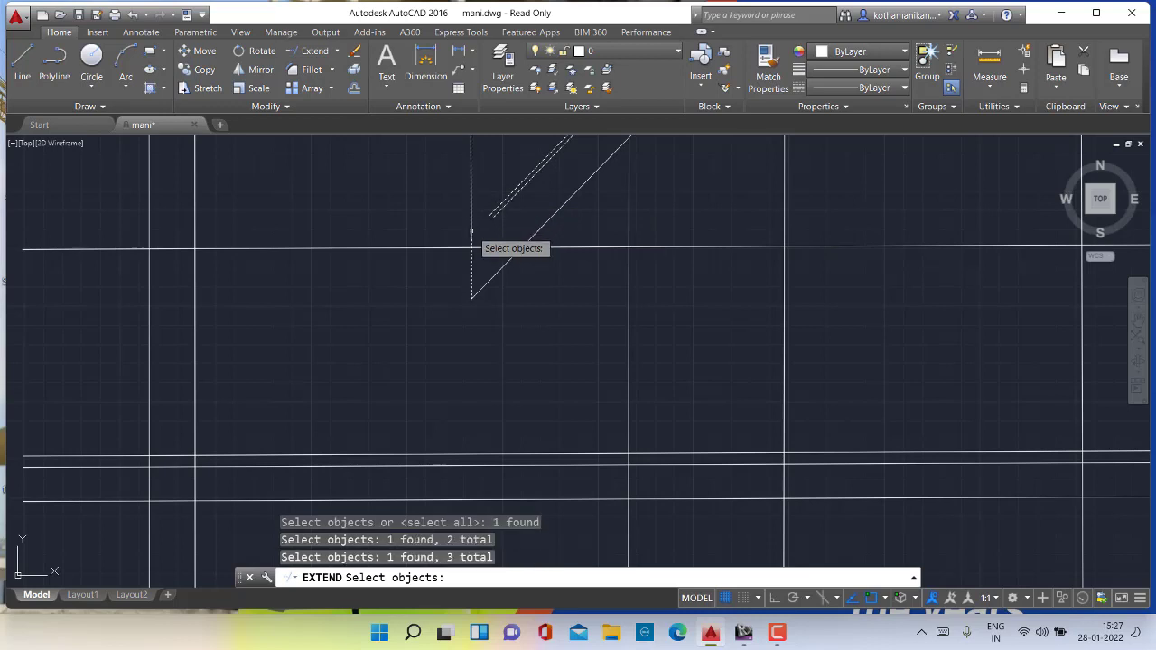
scroll(491, 219, up, 2)
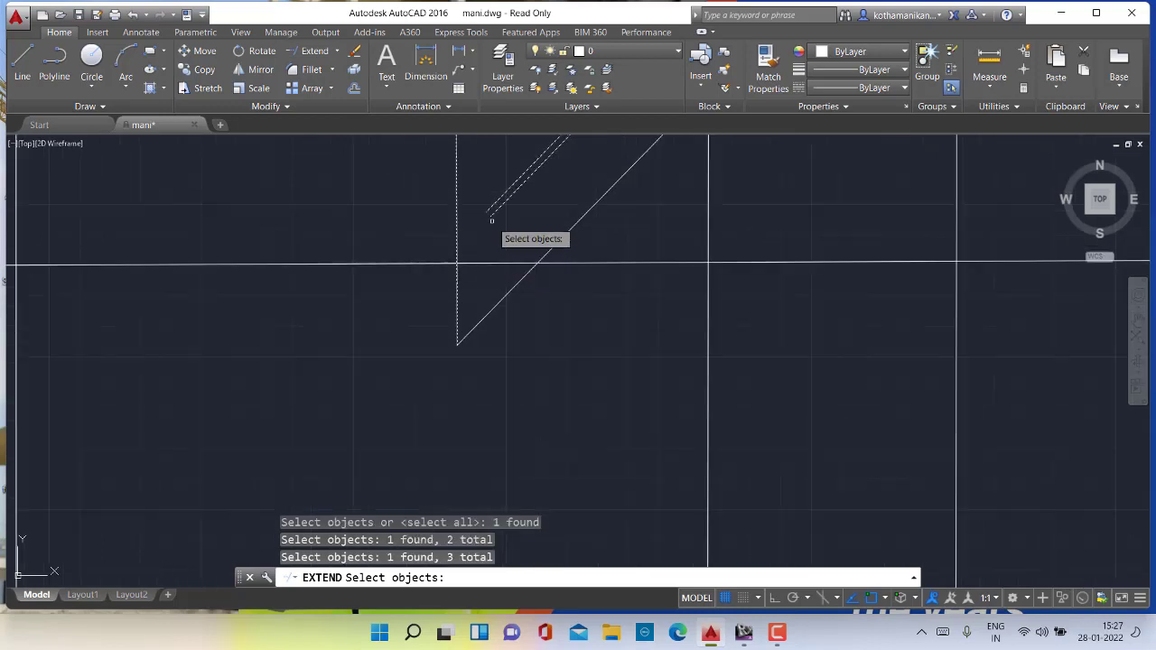
key(Escape)
key(Escape)
key(Escape)
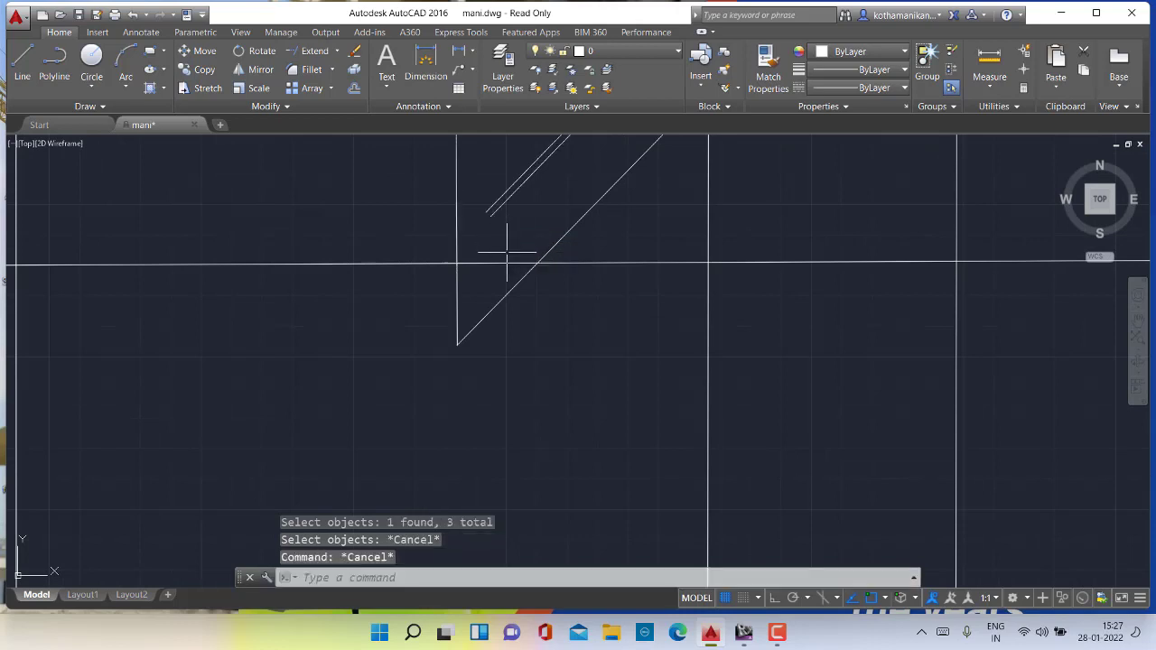
key(Escape)
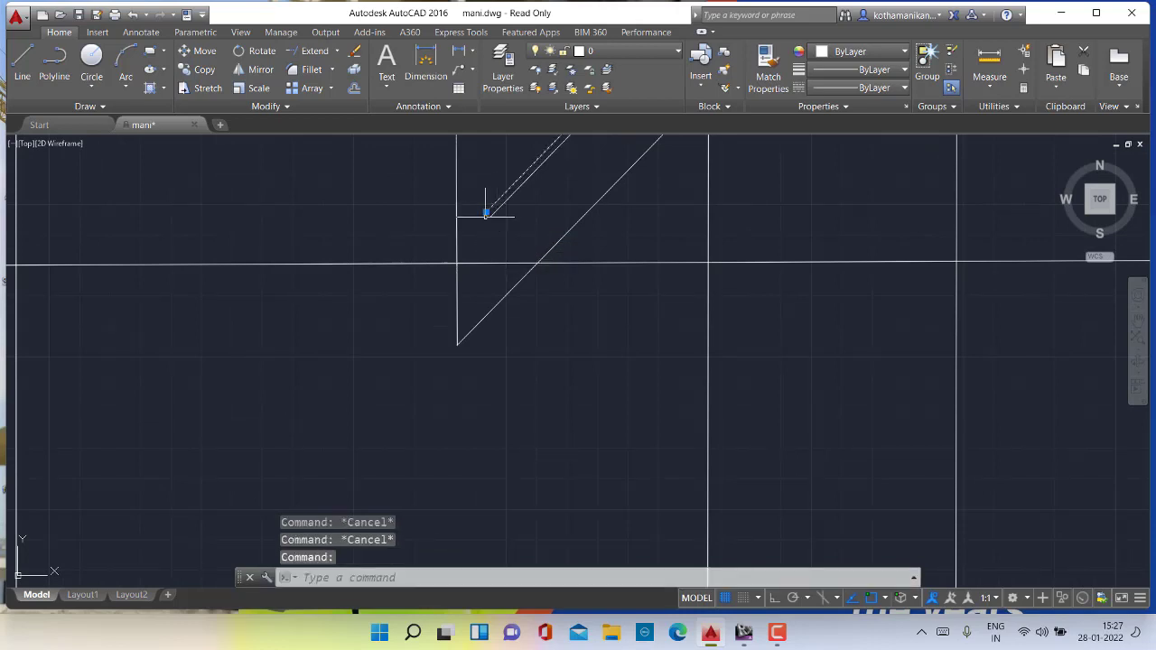
click(313, 52)
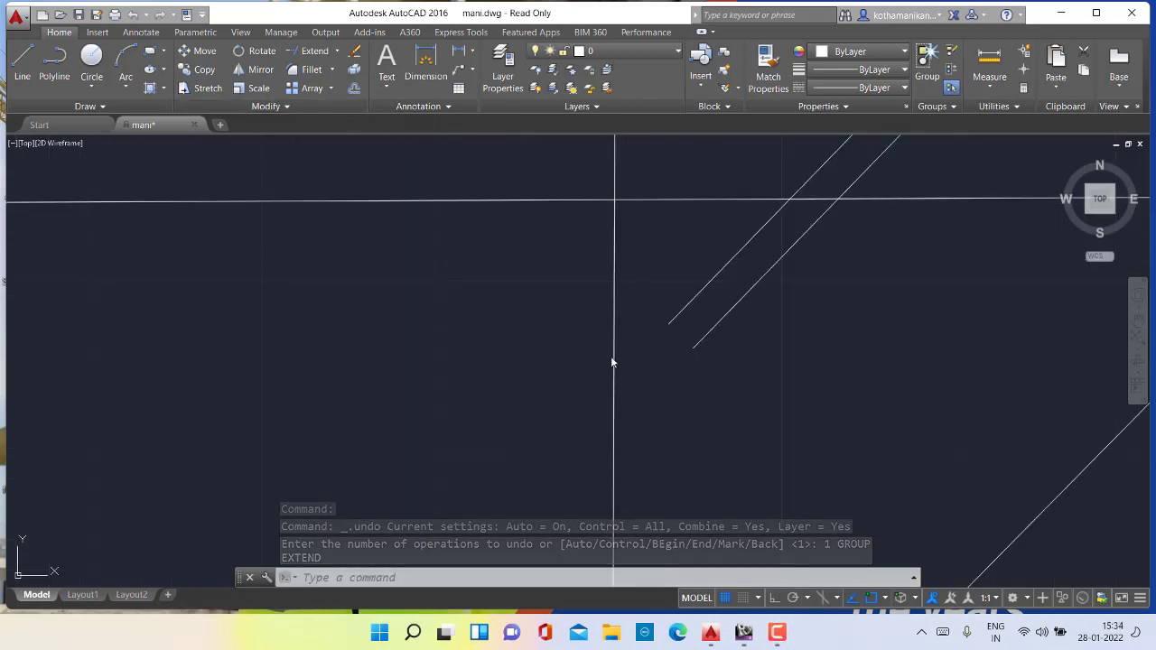
Extend both parallel diagonal lines at their lower ends to meet the vertical line, using all boundaries
click(316, 56)
key(Return)
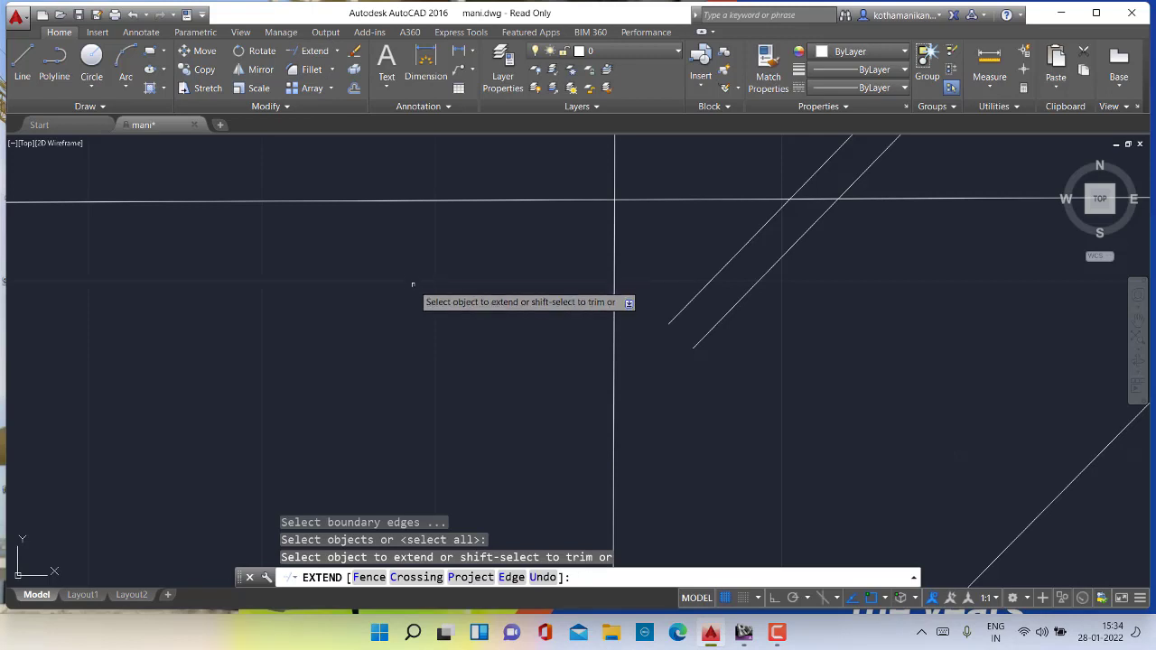
click(686, 306)
click(711, 332)
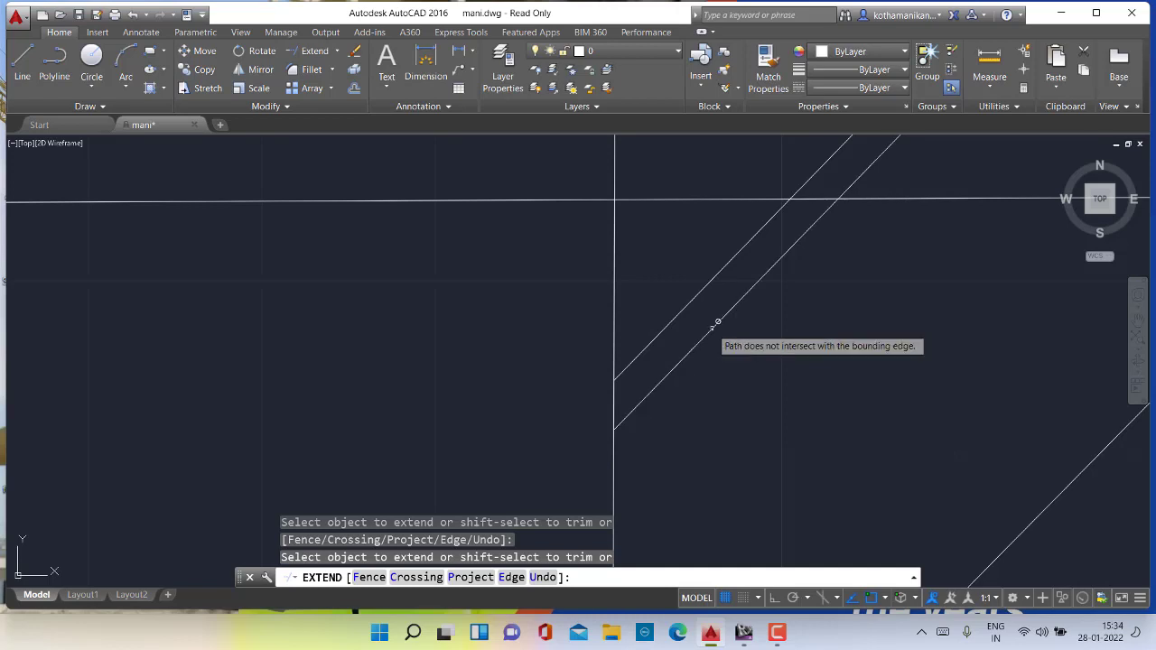
scroll(715, 339, down, 7)
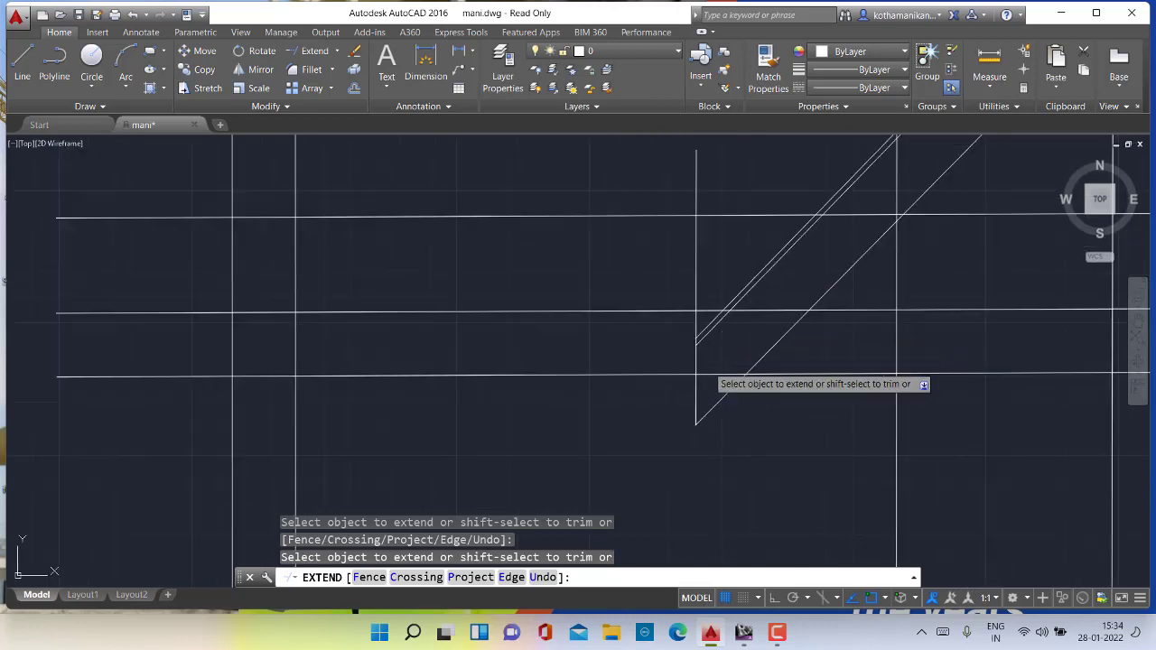
scroll(832, 260, down, 4)
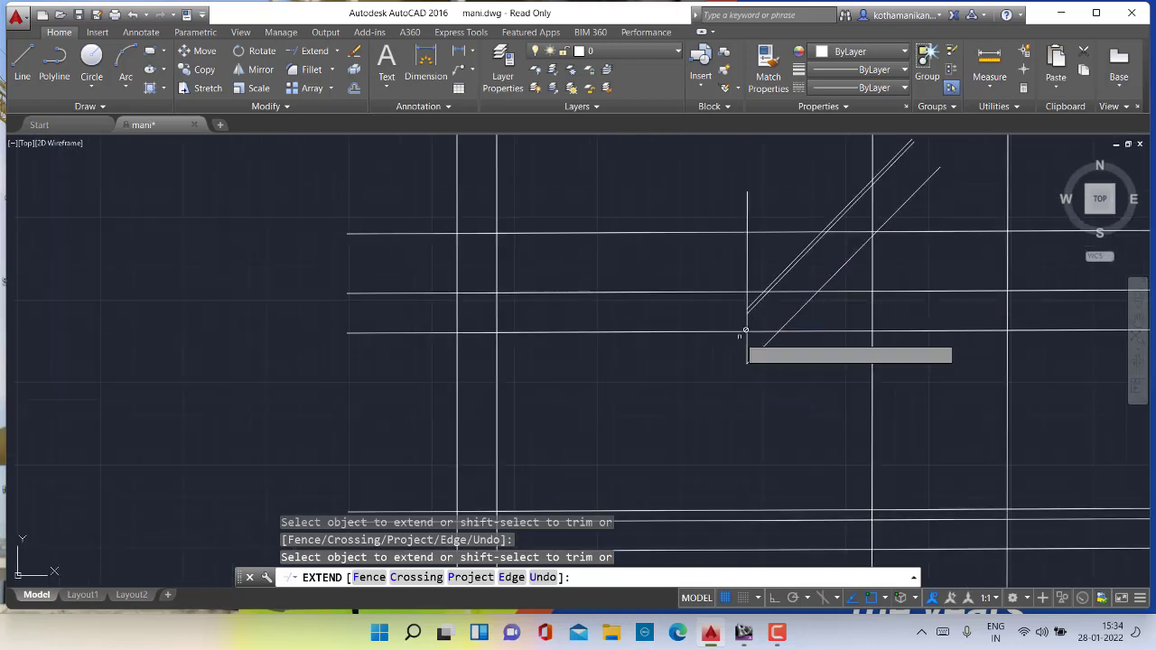
key(Escape)
key(Escape)
key(Escape)
key(Escape)
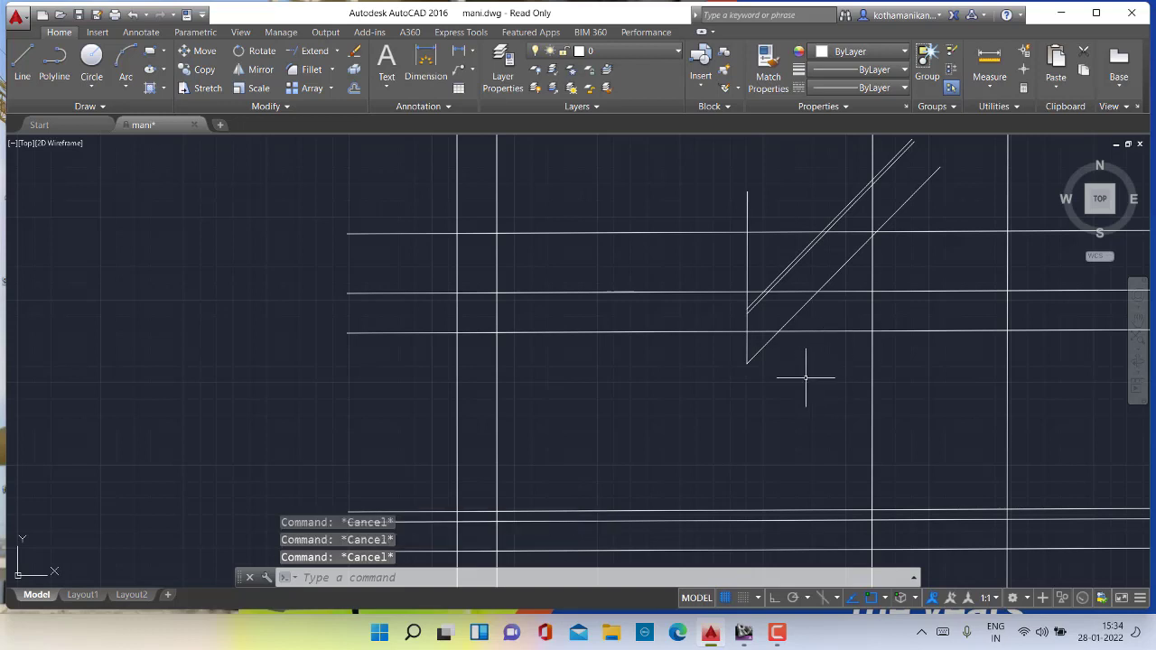
mouse_move(807, 379)
middle_down()
mouse_move(722, 379)
mouse_move(630, 421)
middle_up()
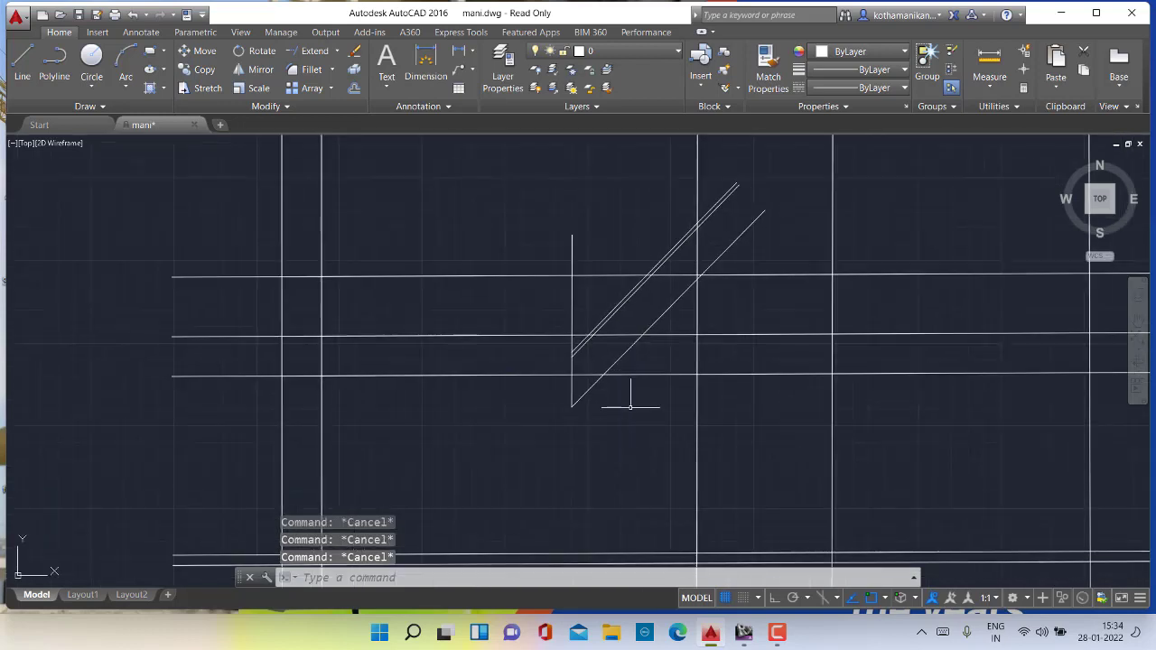
scroll(630, 417, down, 2)
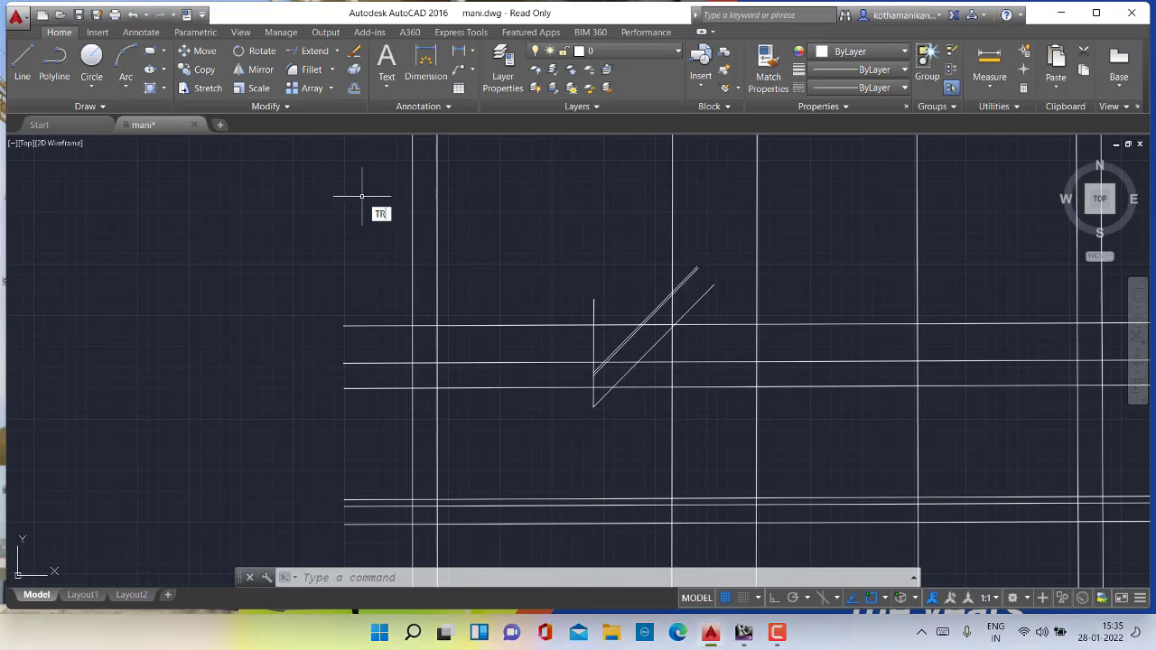
Trim the excess vertical segments between the horizontal lines and past the diagonal corner
key(Return)
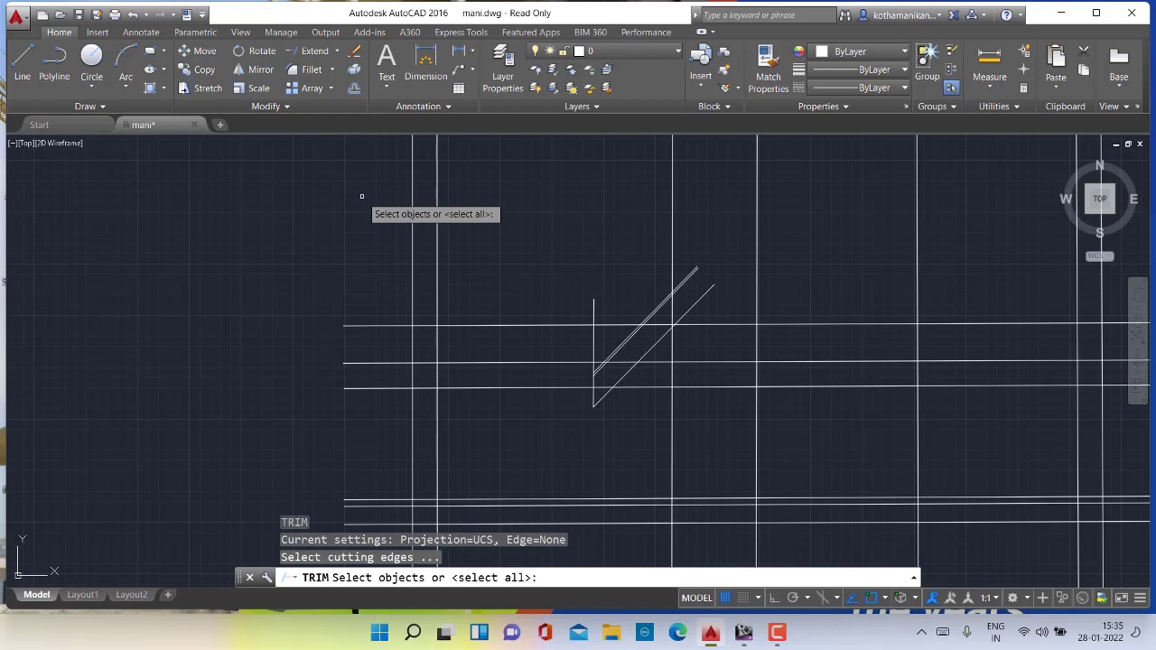
key(Return)
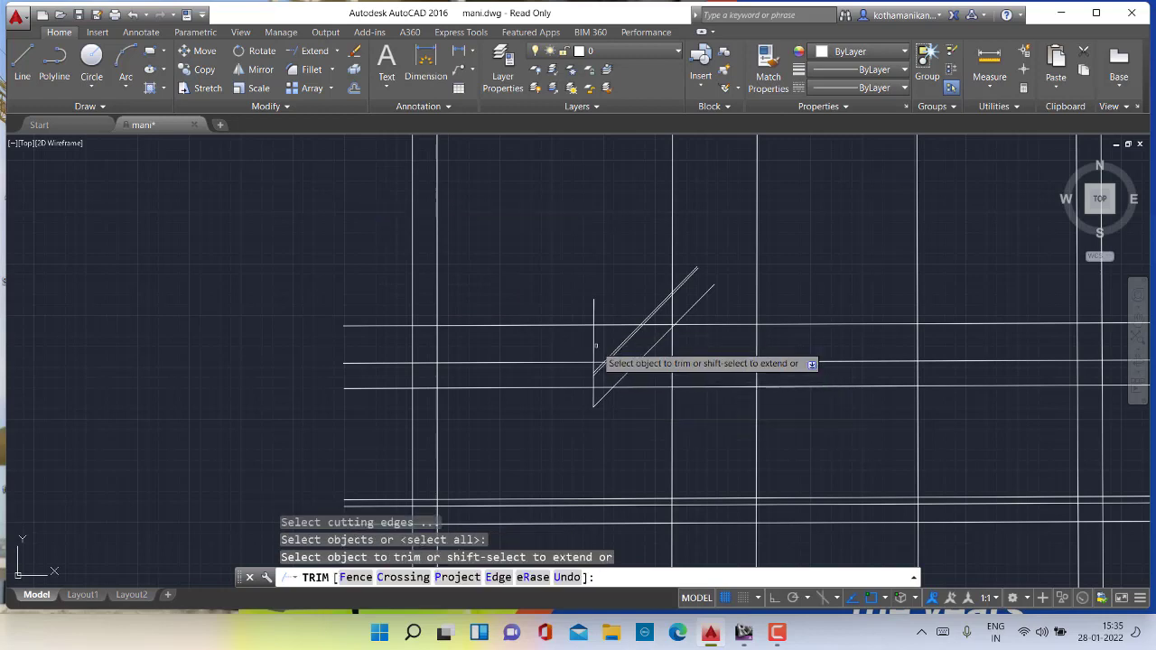
click(595, 343)
click(594, 309)
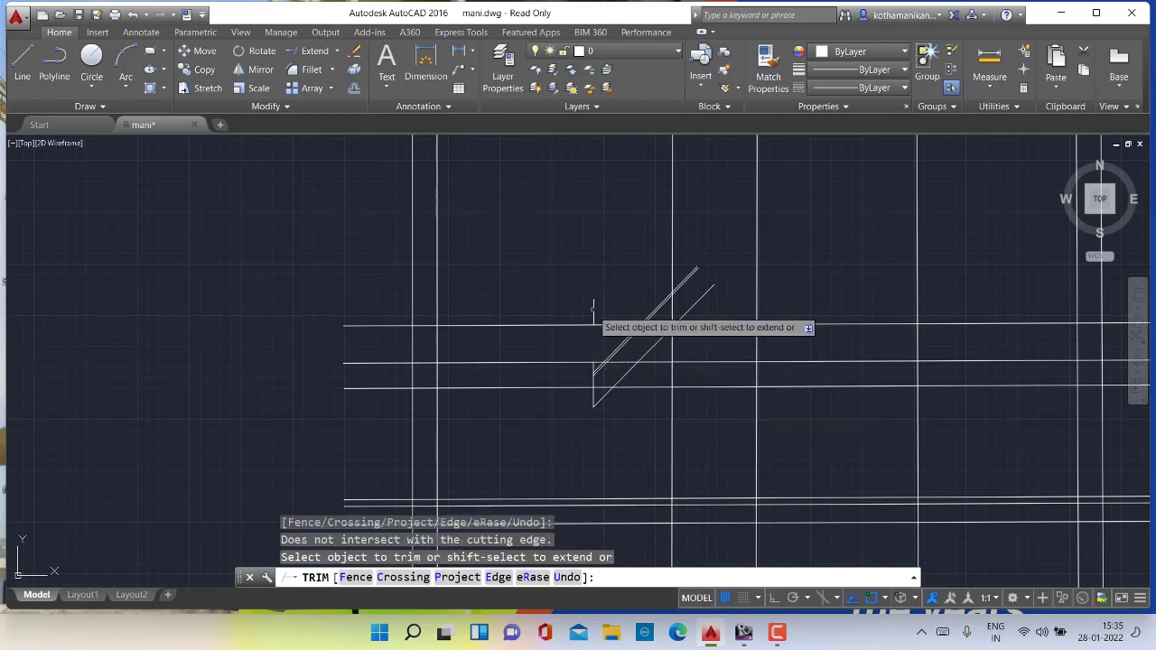
scroll(592, 348, up, 4)
click(590, 351)
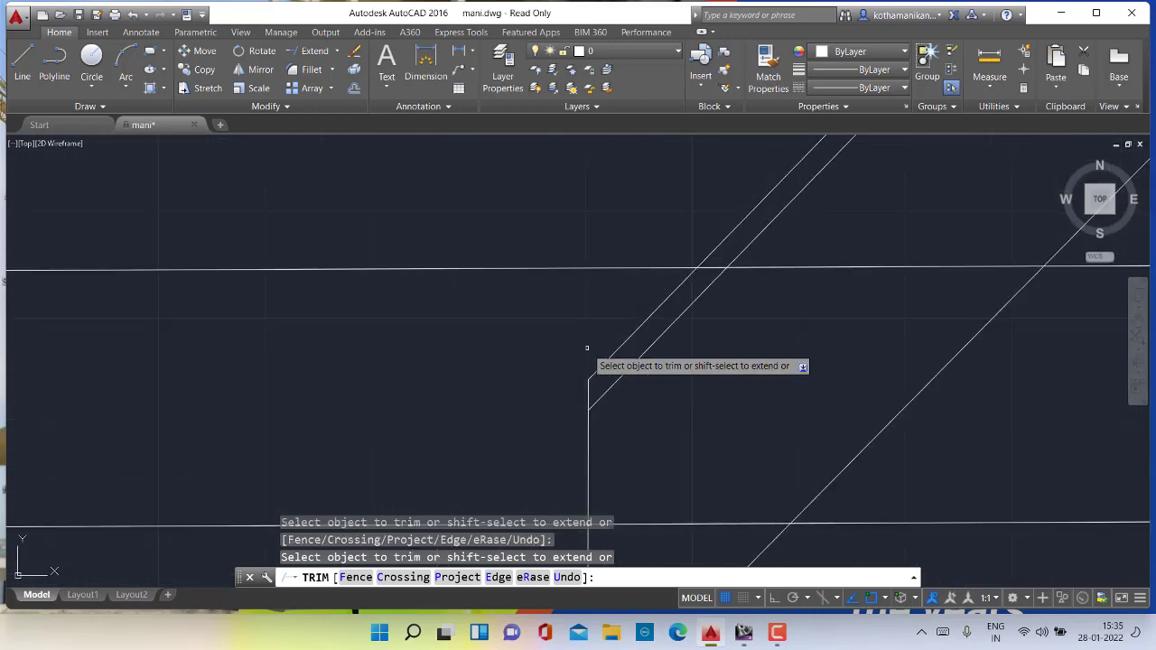
scroll(597, 417, down, 3)
scroll(600, 416, up, 2)
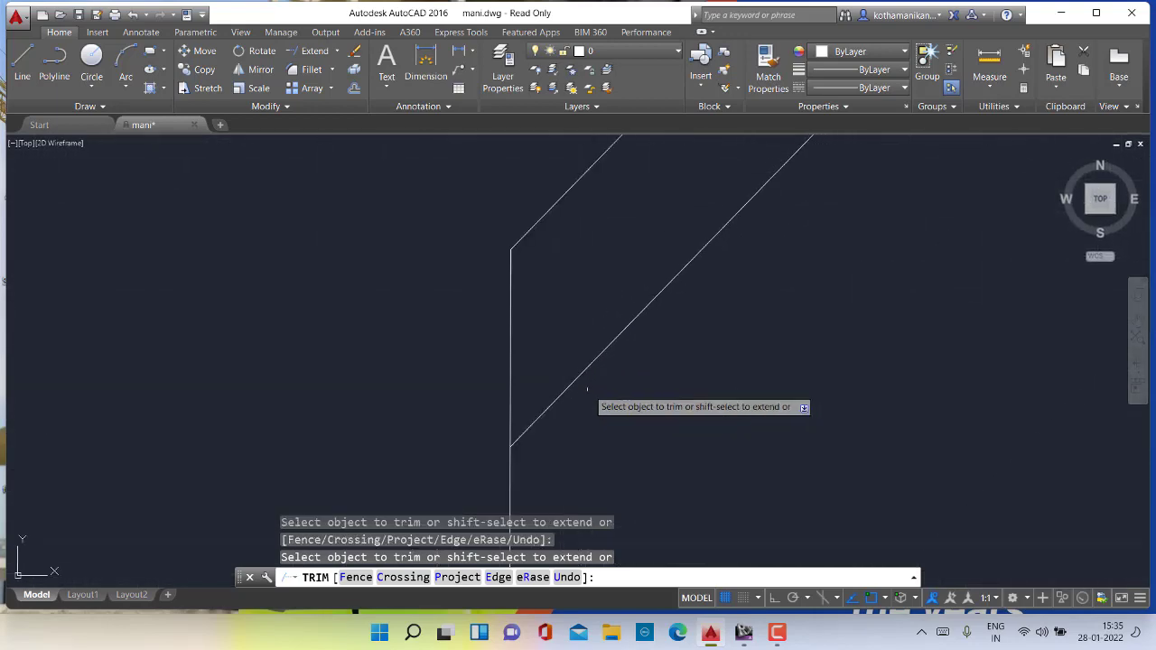
scroll(587, 413, down, 2)
scroll(581, 411, down, 3)
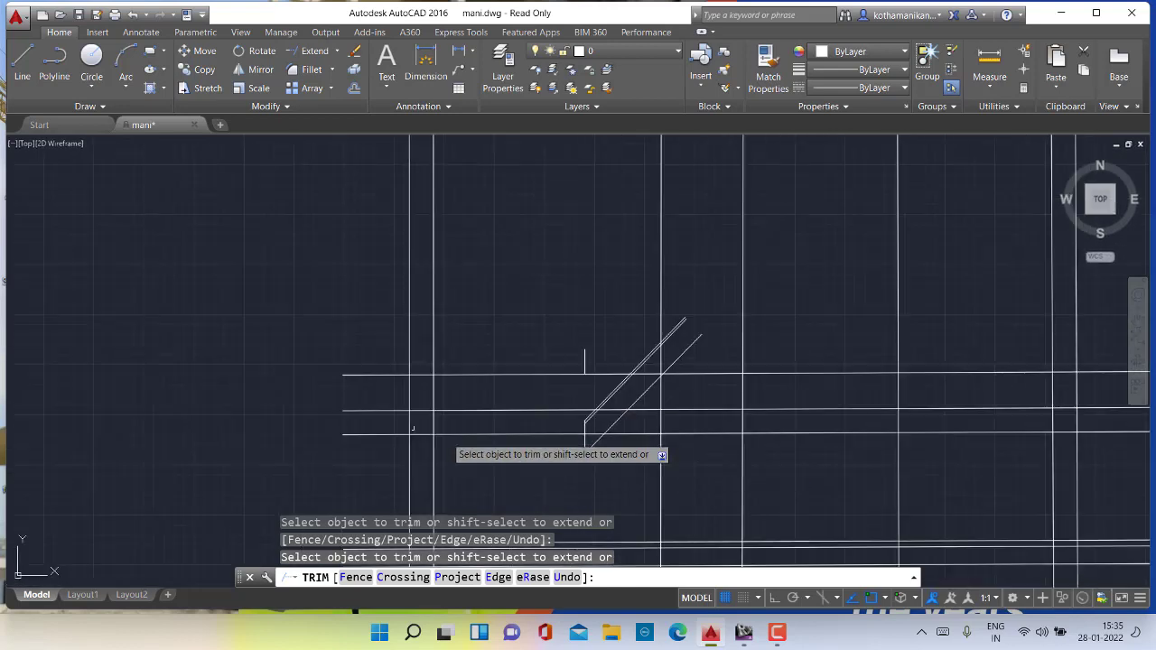
Trim the overhanging left ends of the horizontal lines and the leftover ends near the post
click(382, 467)
click(346, 376)
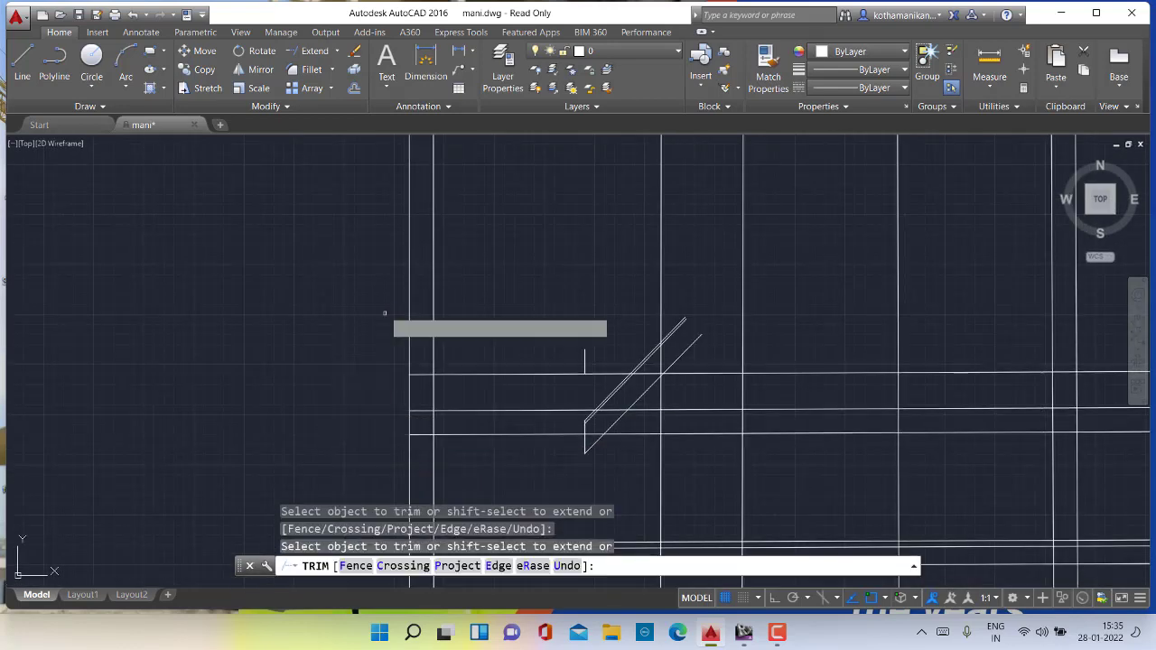
click(581, 354)
click(541, 343)
click(635, 354)
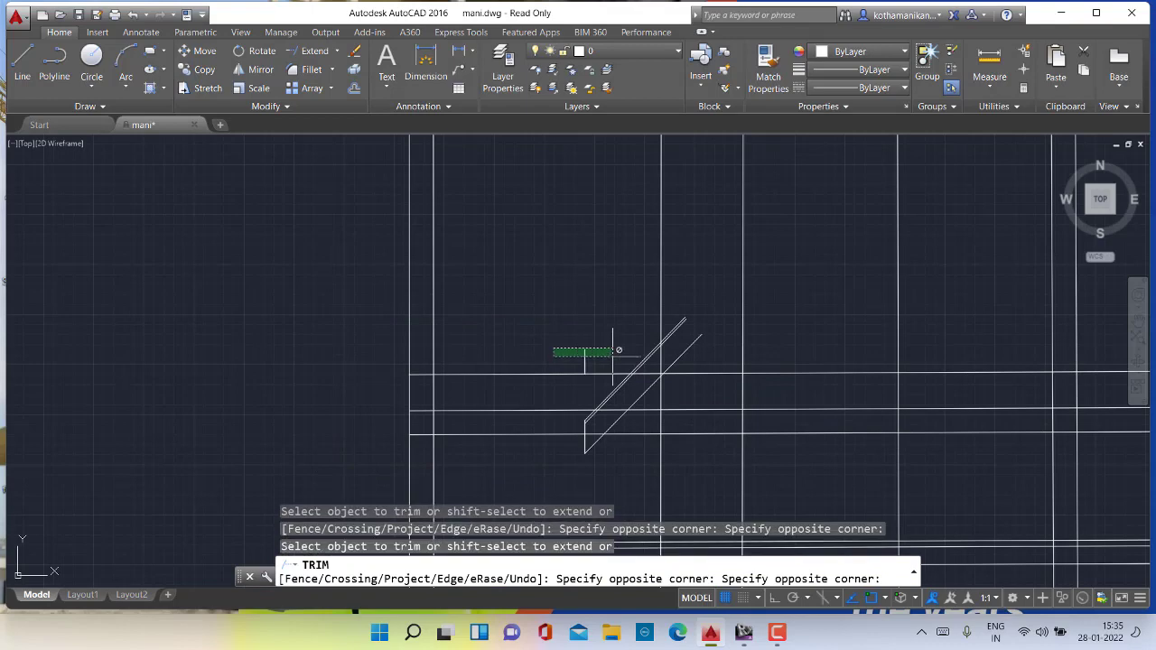
click(614, 343)
click(597, 354)
click(544, 341)
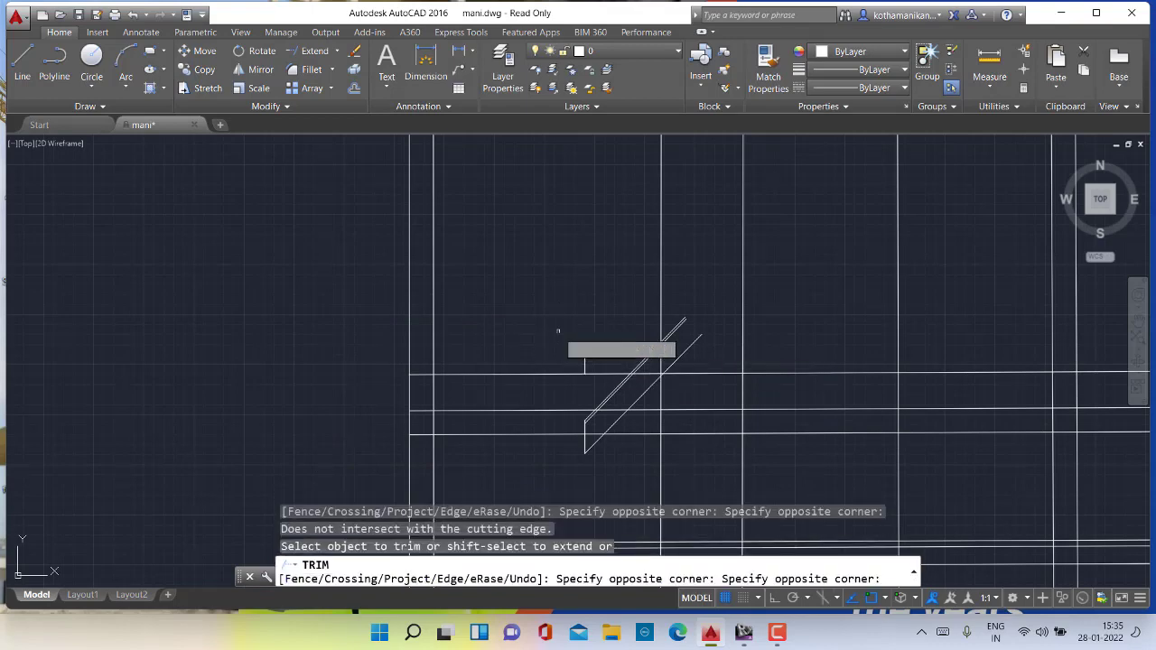
scroll(588, 344, down, 3)
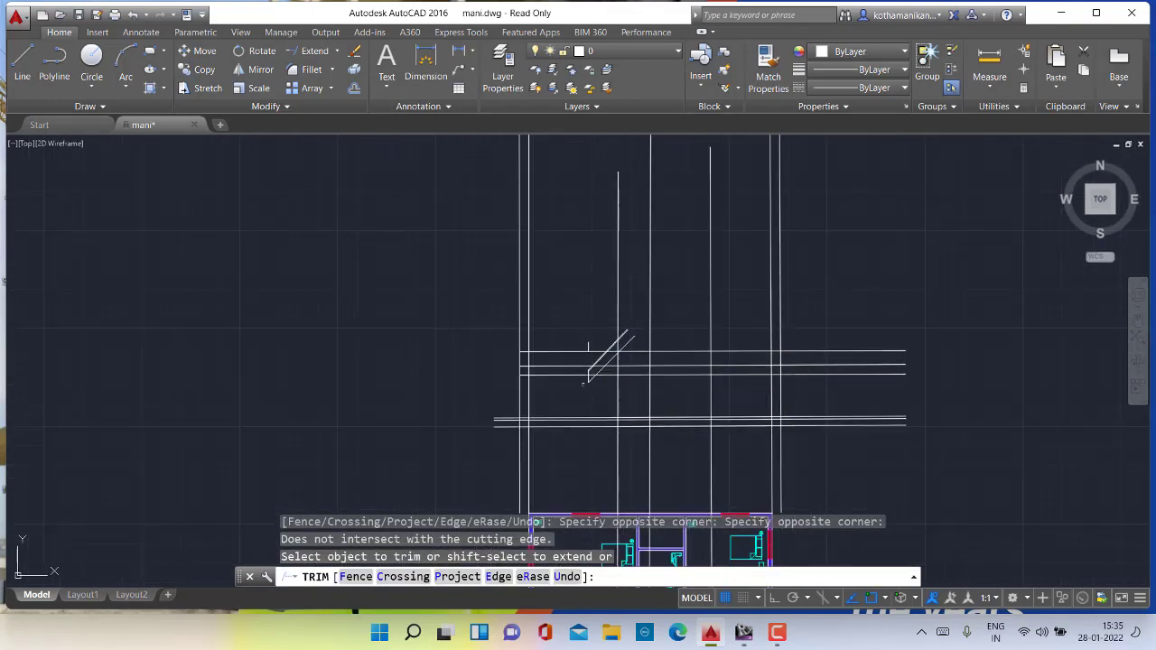
key(Escape)
key(Escape)
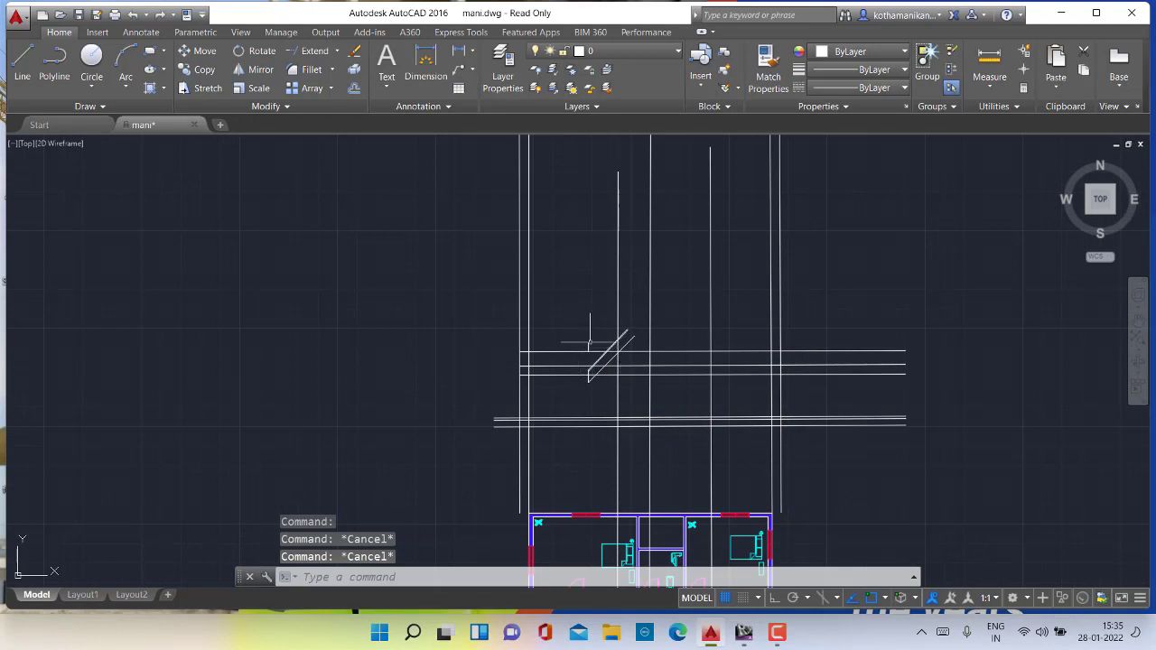
Erase the short stray vertical stub above the corner
scroll(590, 343, up, 4)
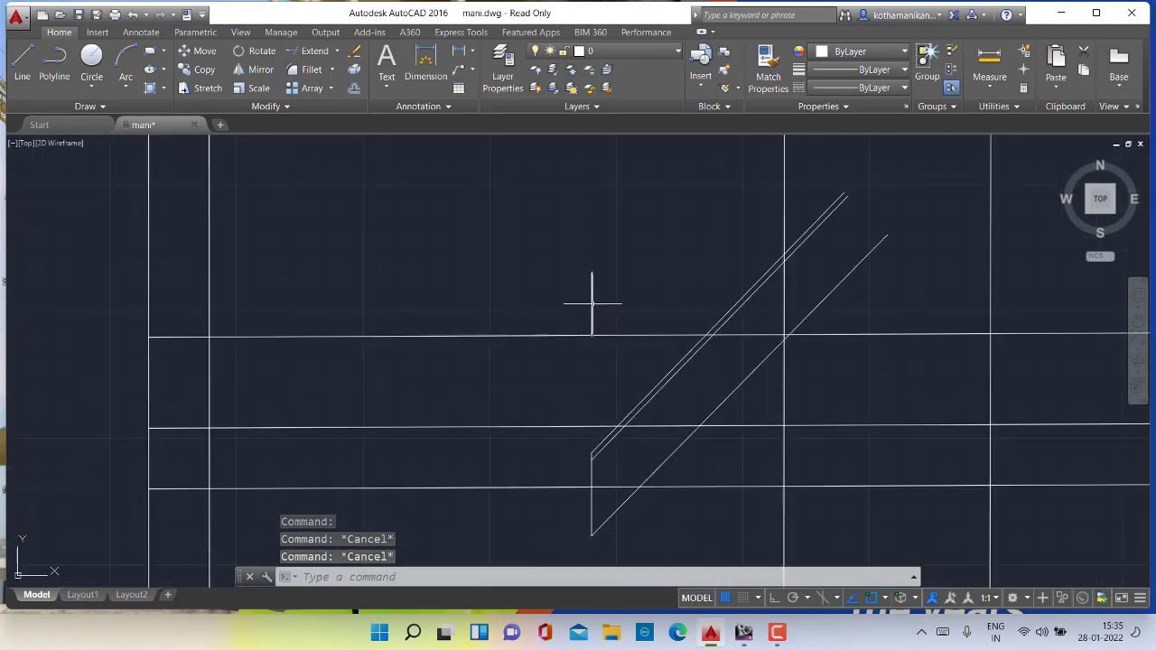
click(592, 304)
key(Delete)
scroll(588, 311, down, 5)
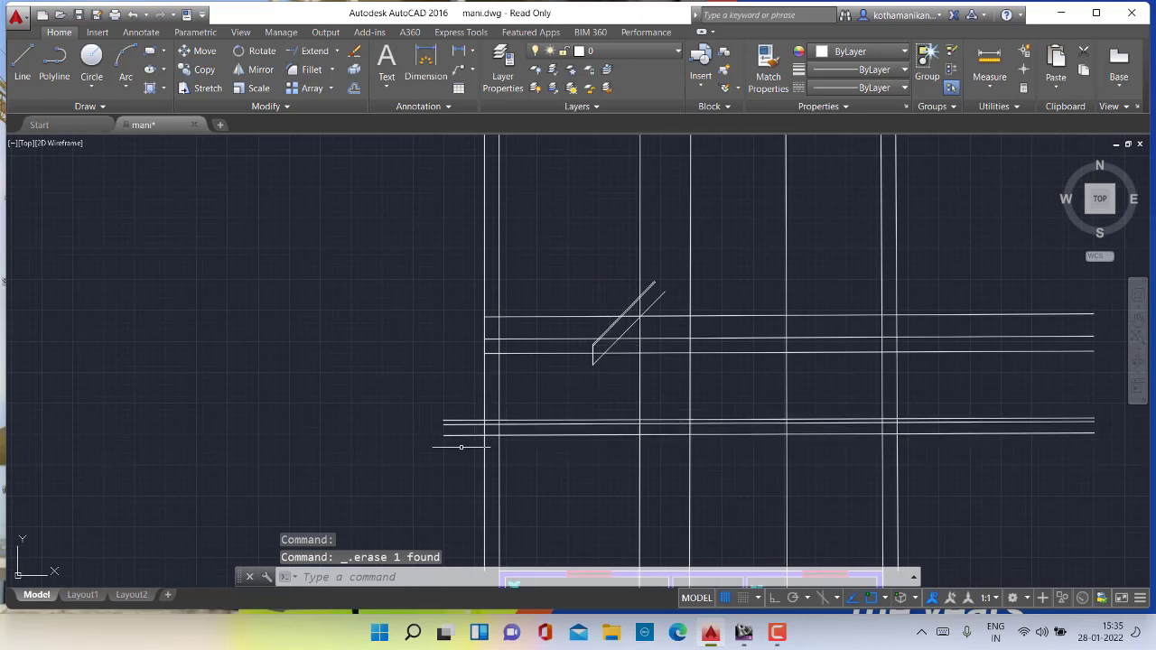
mouse_move(455, 458)
mouse_down()
mouse_move(478, 366)
mouse_move(442, 362)
mouse_up()
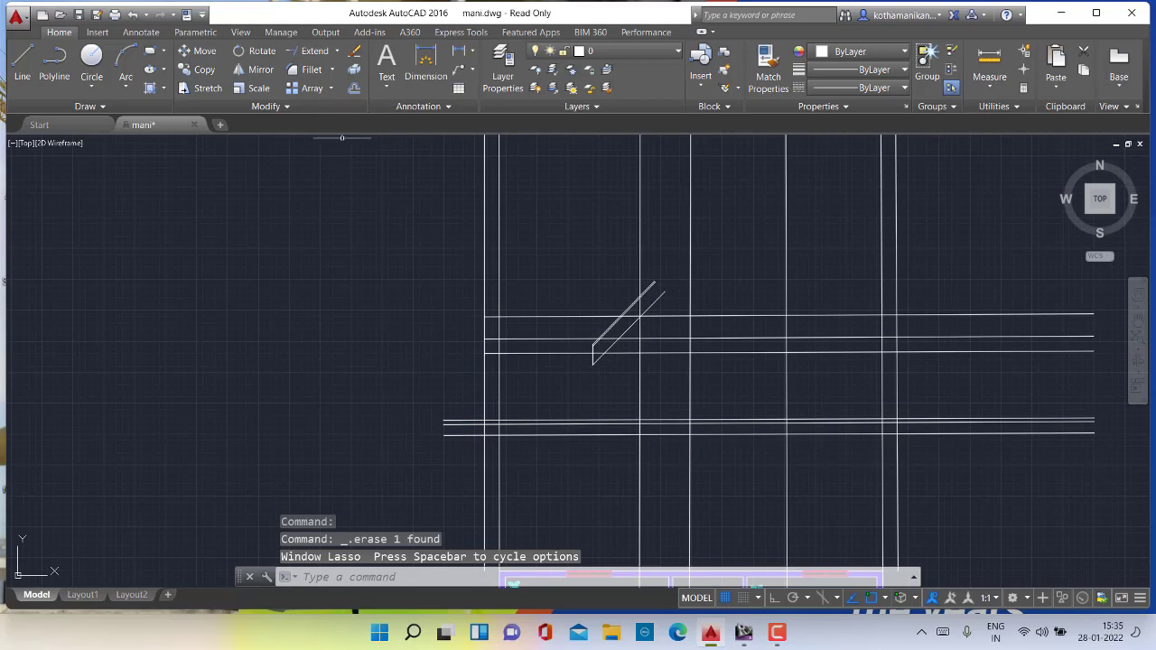
Trim the remaining horizontal line ends overhanging on the left and right with crossing windows
key(Return)
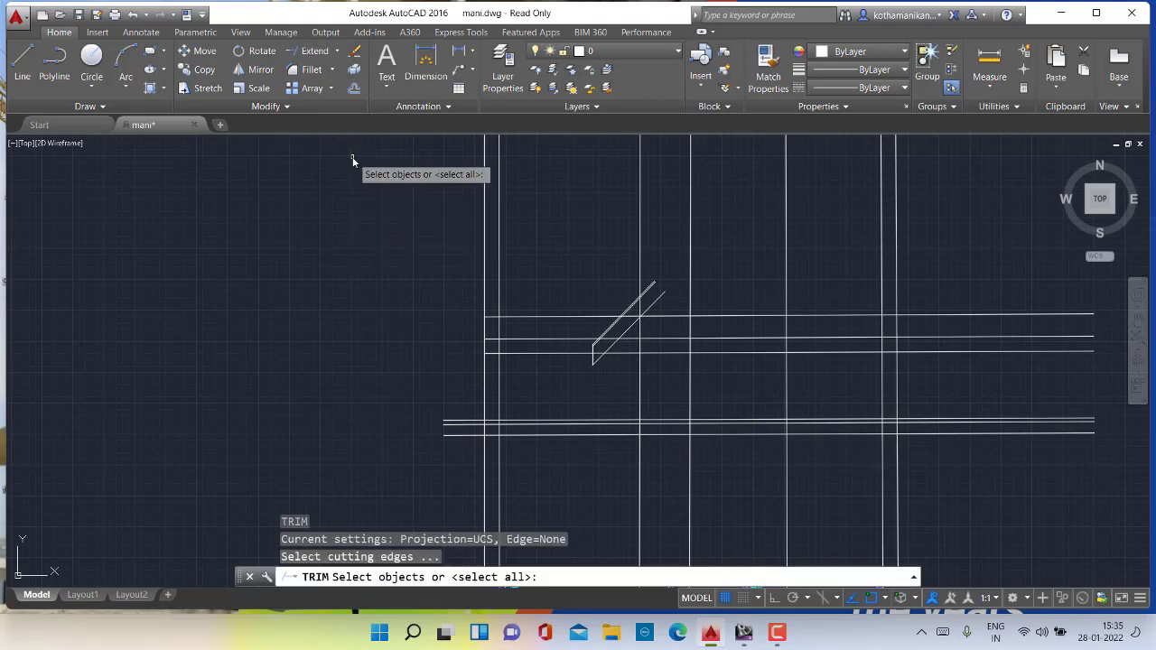
mouse_move(466, 472)
mouse_down()
mouse_move(465, 322)
mouse_move(435, 410)
mouse_up()
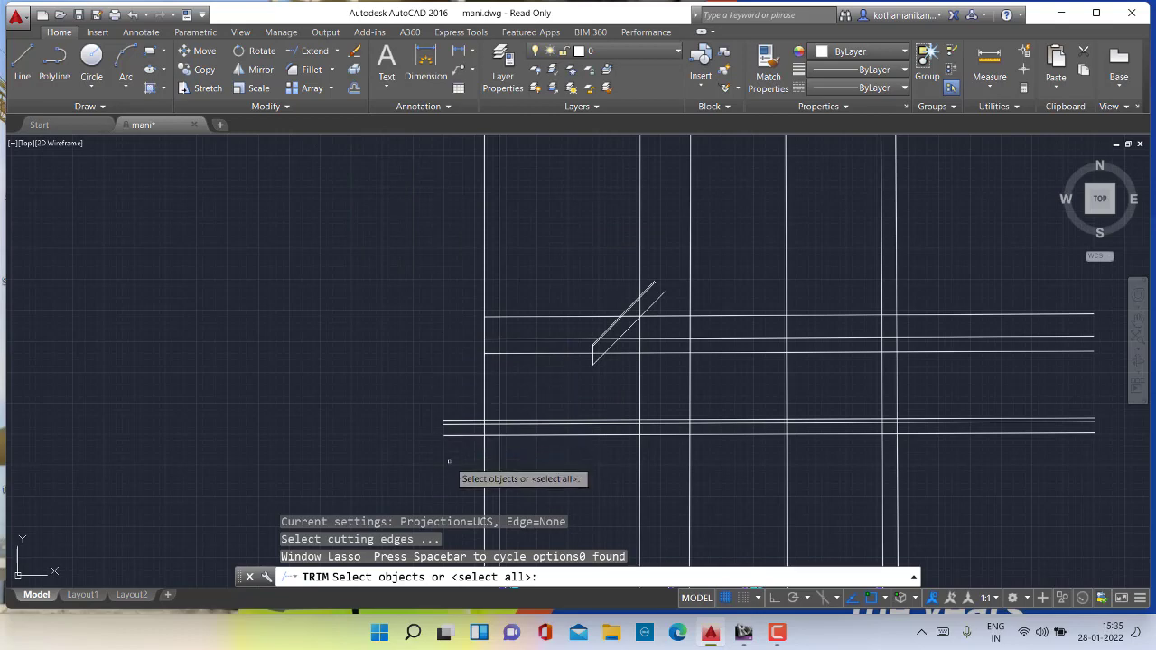
key(Return)
click(449, 461)
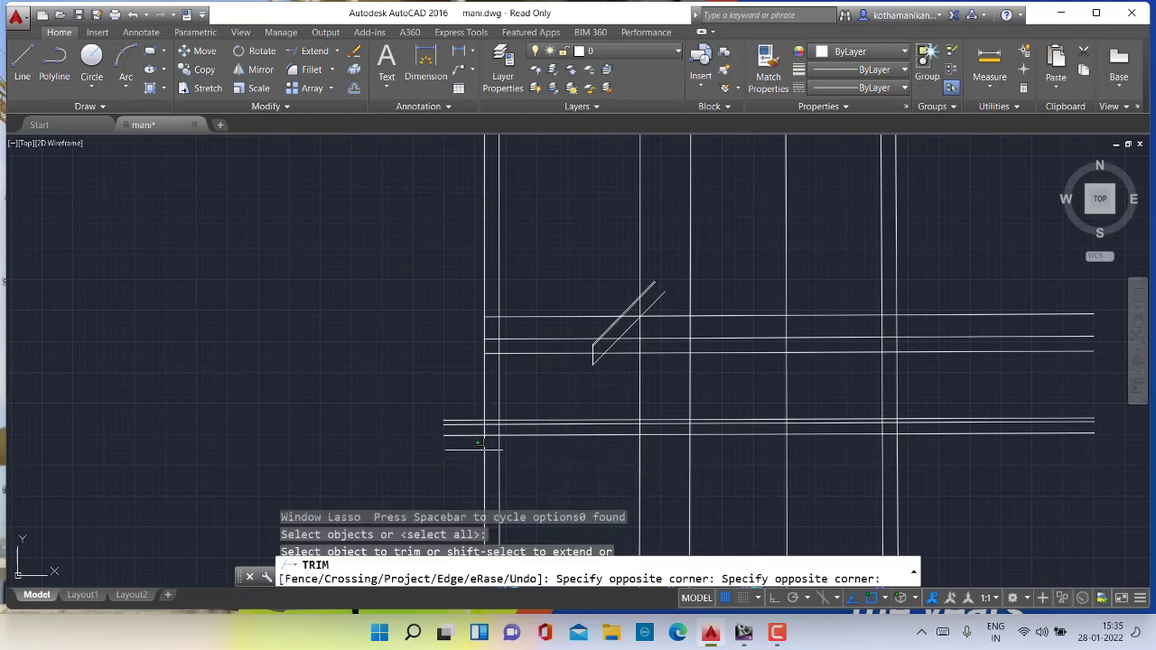
click(411, 357)
scroll(421, 447, down, 3)
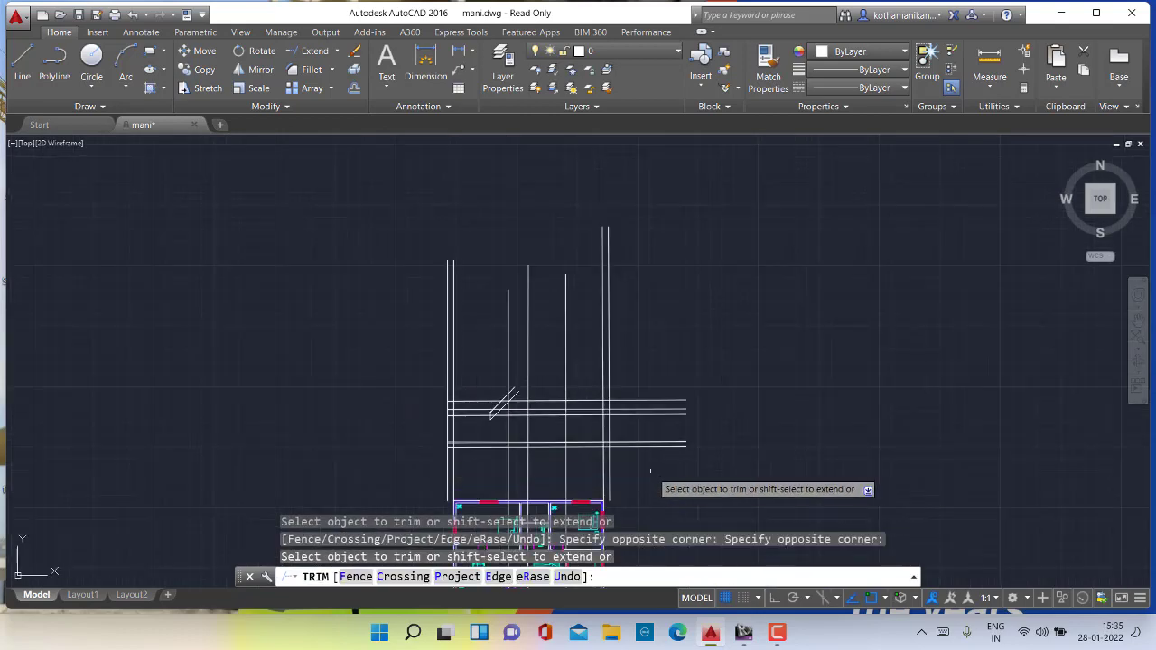
click(645, 472)
click(658, 298)
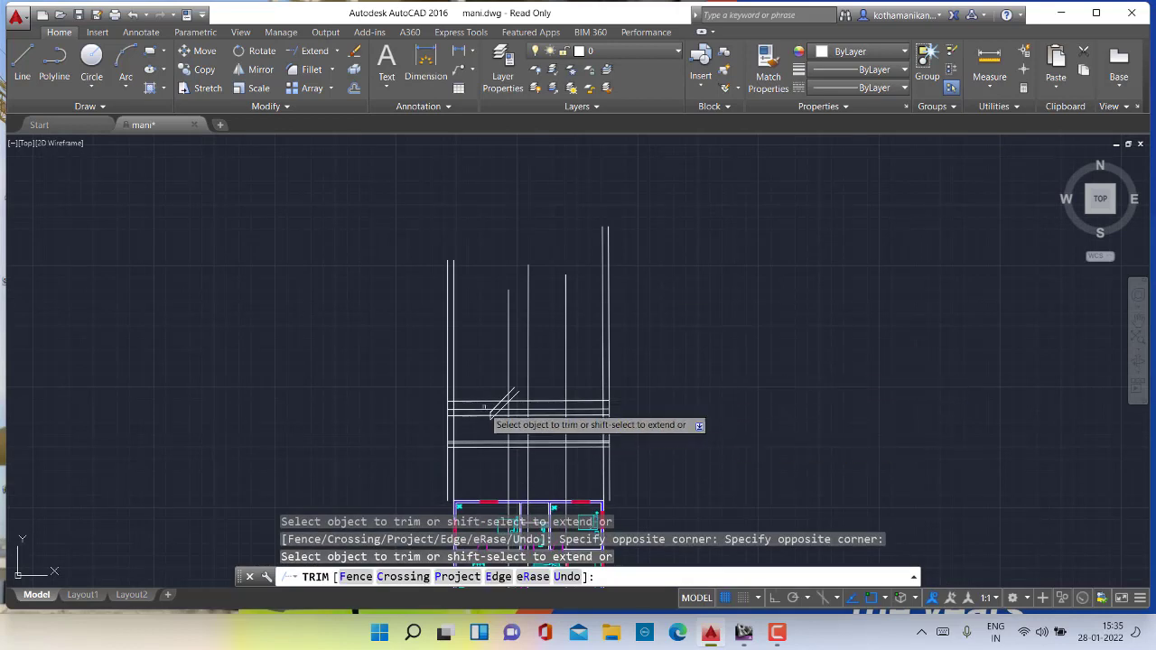
key(Escape)
key(Escape)
key(Escape)
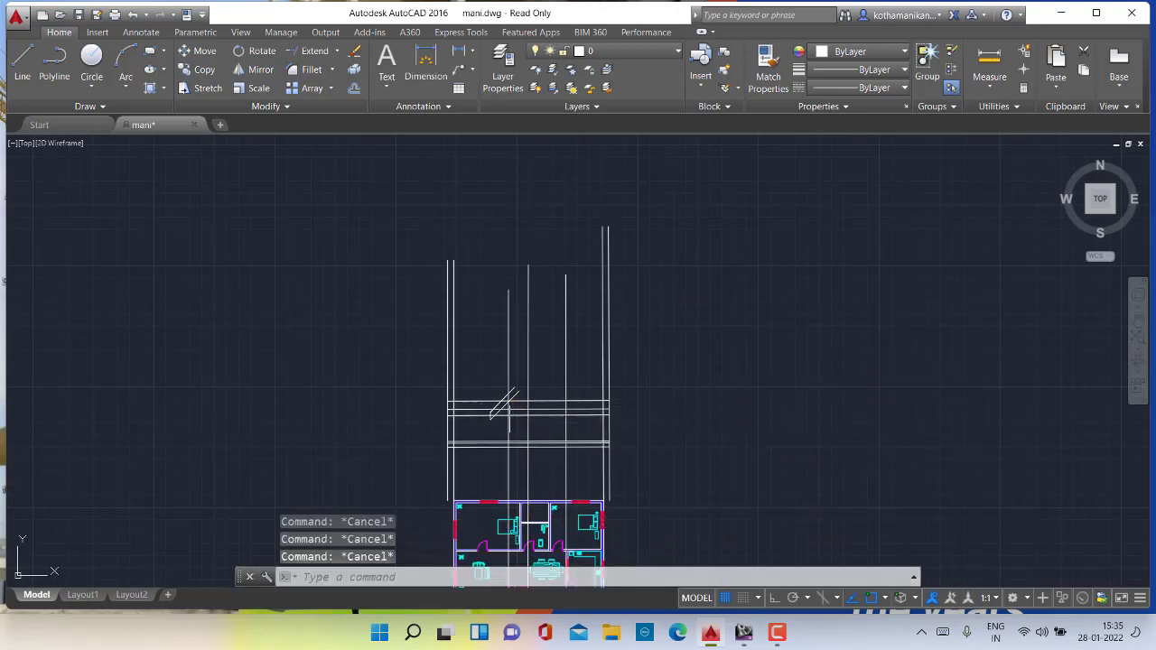
scroll(542, 420, up, 8)
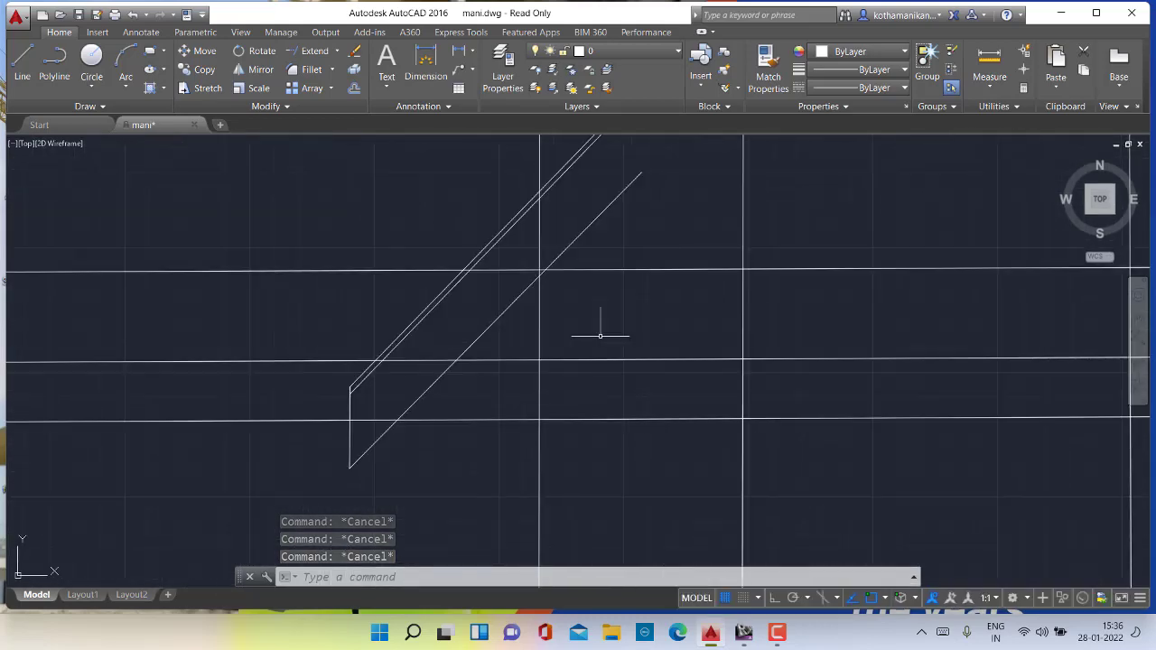
Mirror the diagonal lines about a vertical axis through their top endpoint, keeping the originals
middle_drag(602, 322, 565, 436)
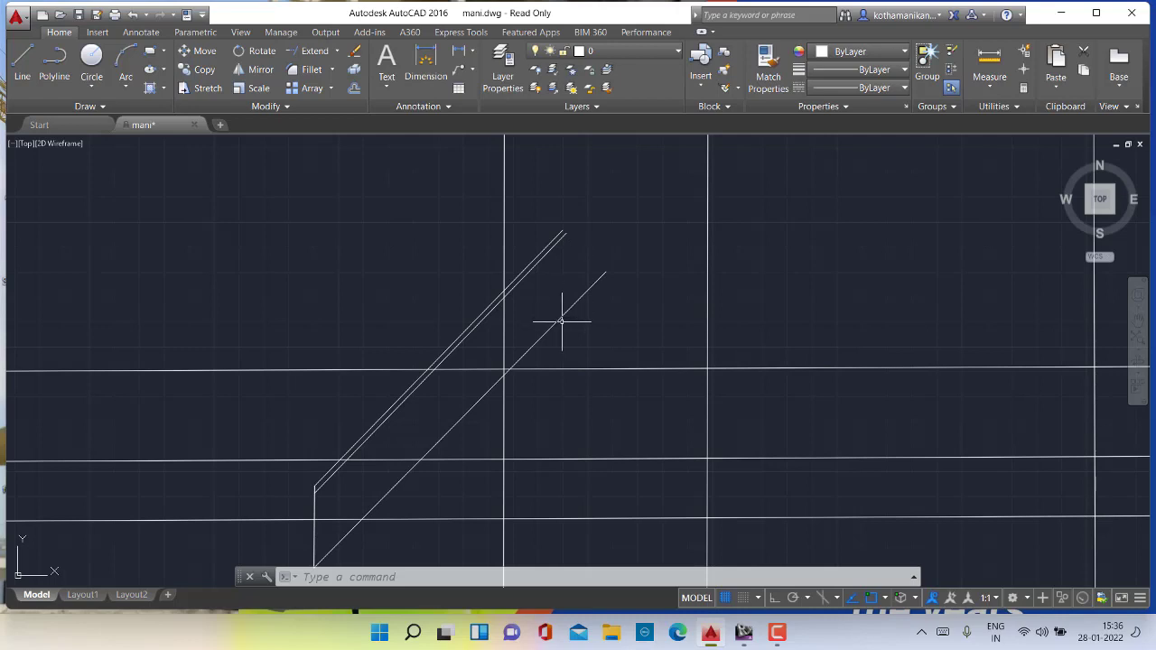
click(561, 315)
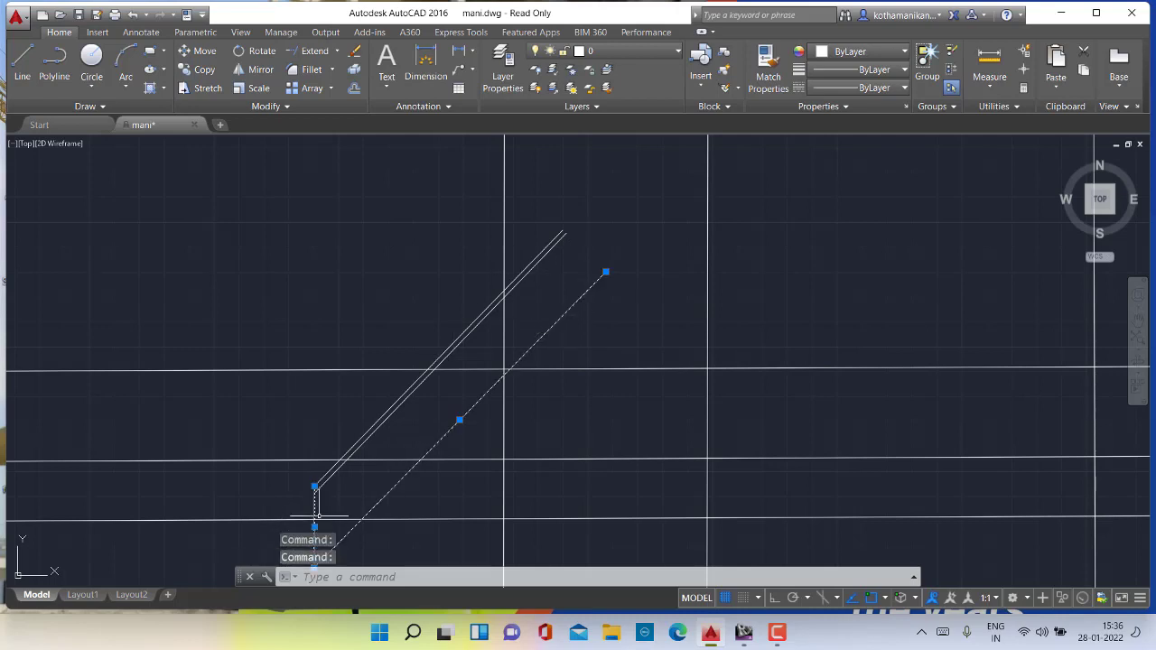
click(338, 466)
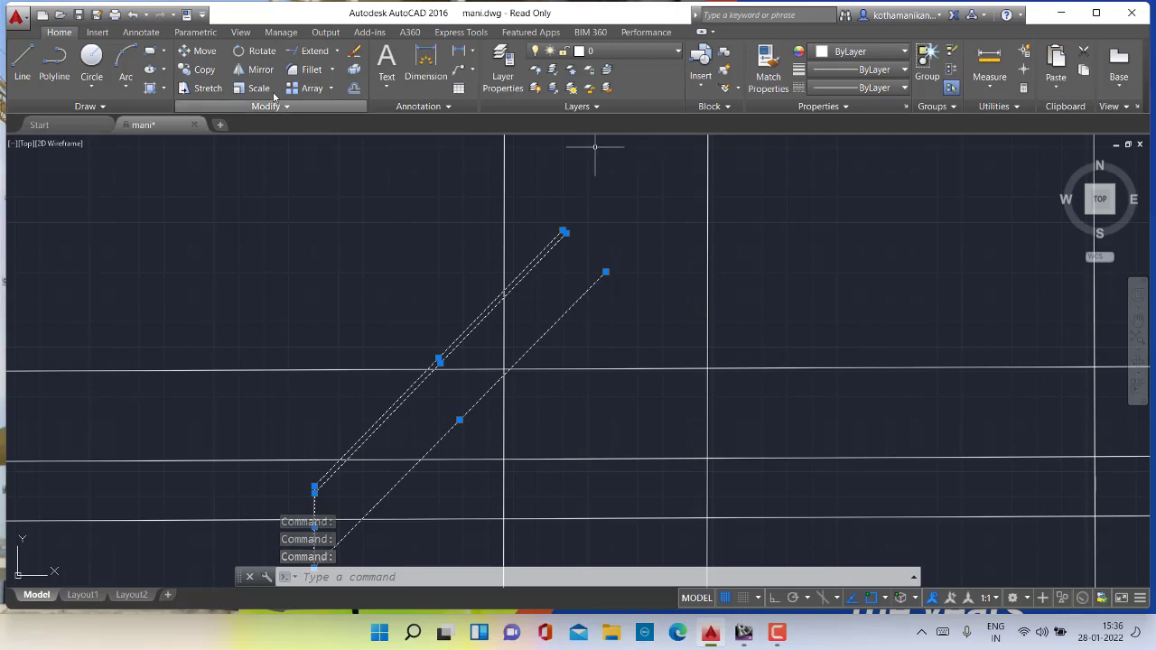
click(259, 71)
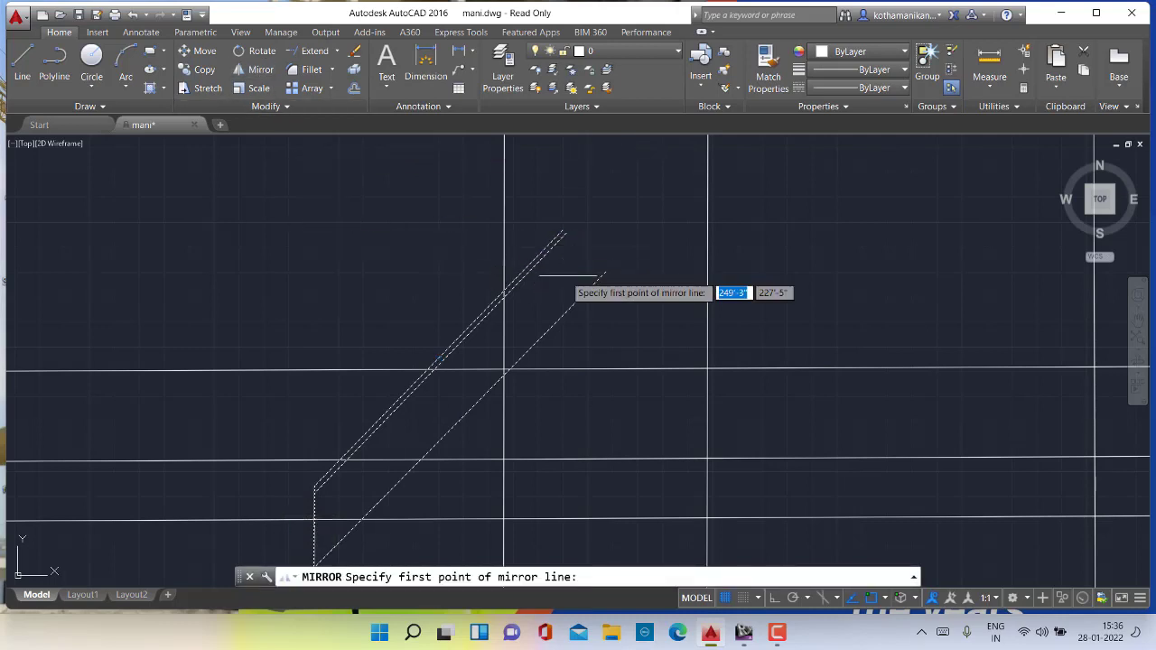
click(605, 272)
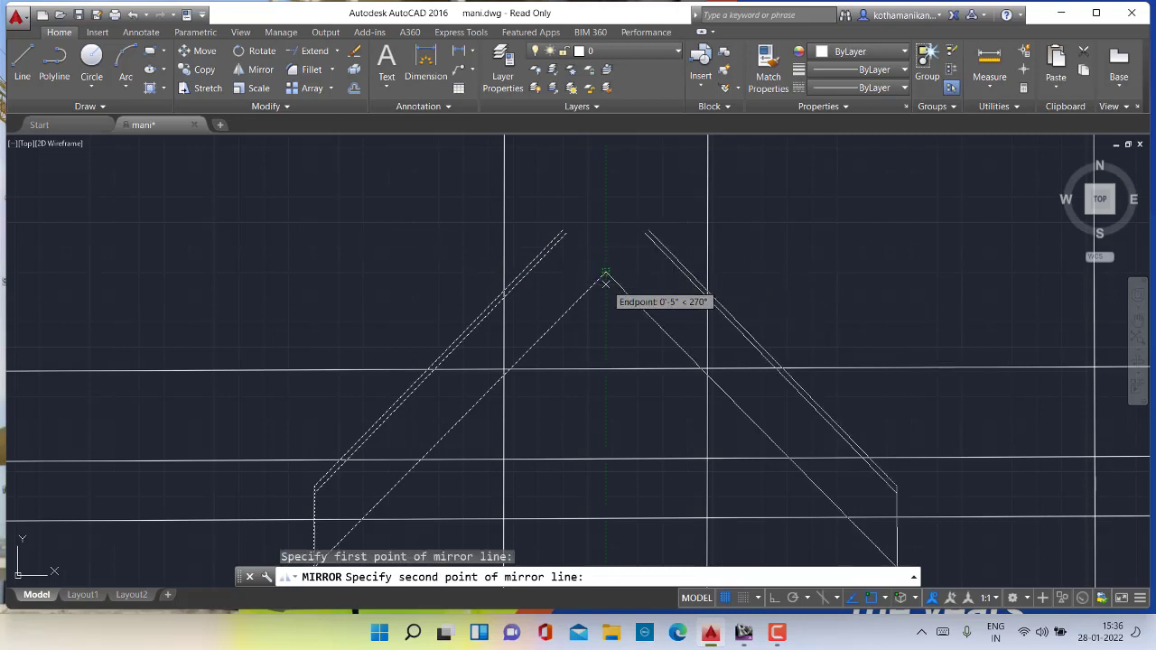
click(605, 284)
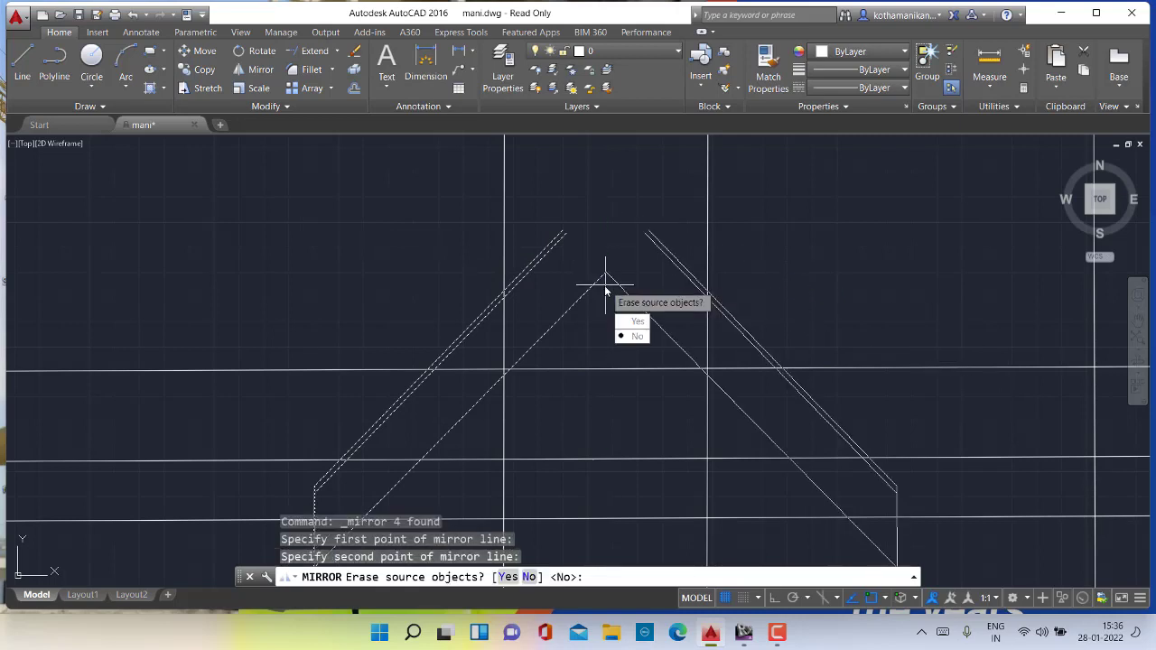
click(632, 336)
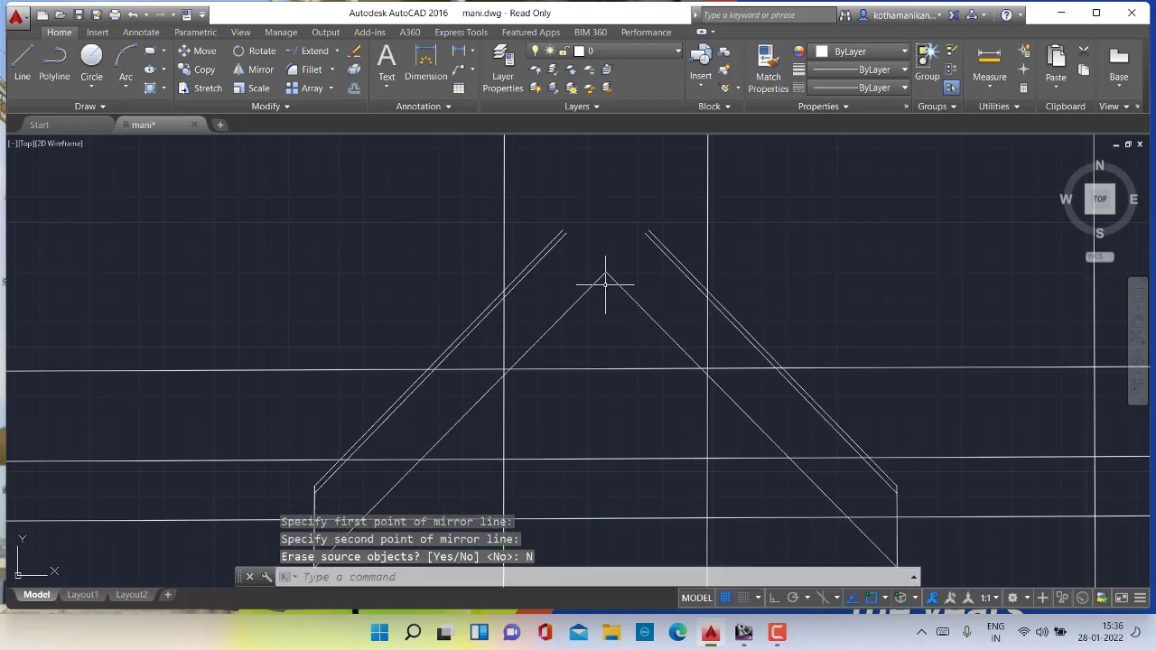
scroll(614, 267, up, 3)
Fillet the first pair of outer sloped lines with radius 0 into a sharp peak
scroll(581, 267, down, 4)
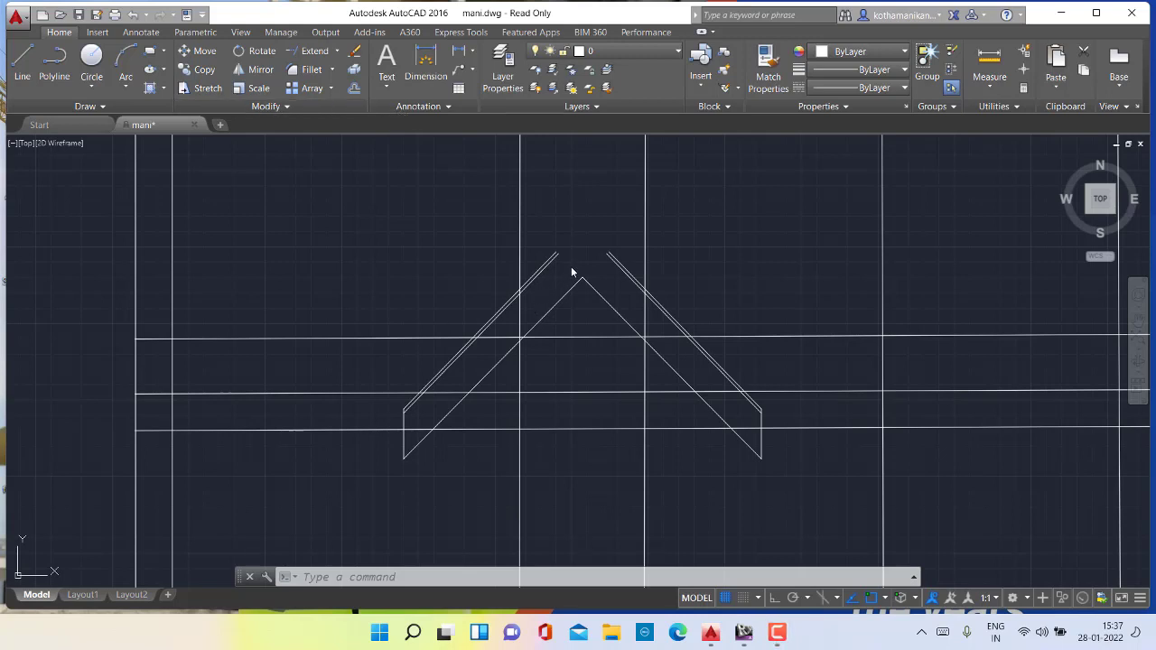
click(312, 70)
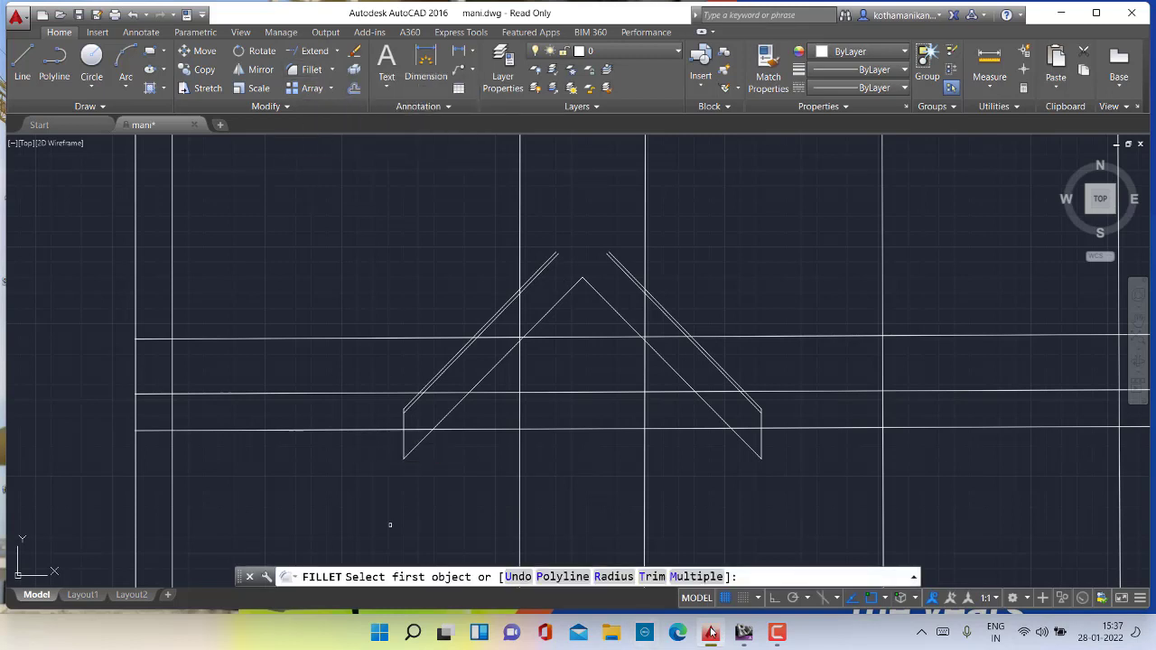
click(618, 577)
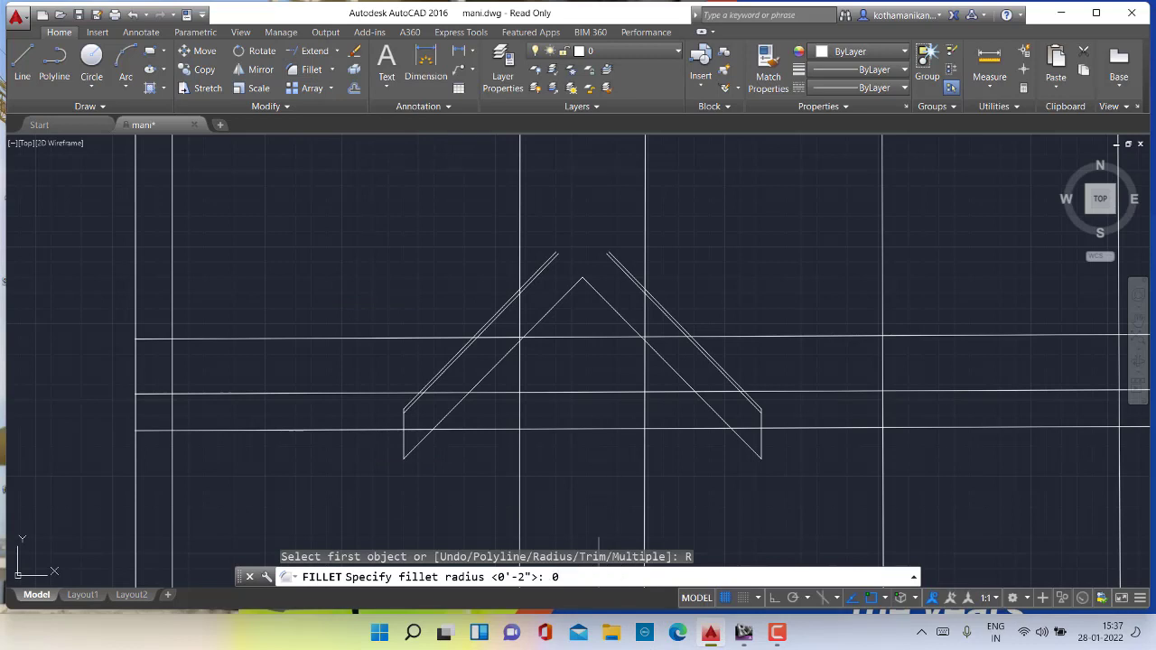
key(Return)
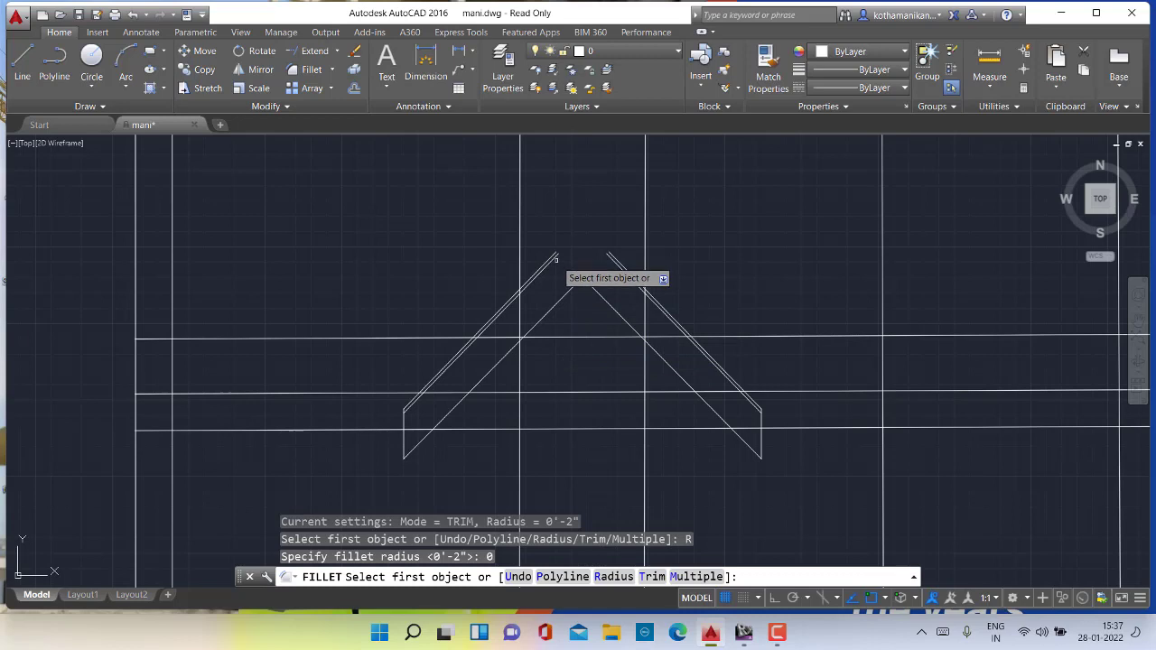
click(556, 257)
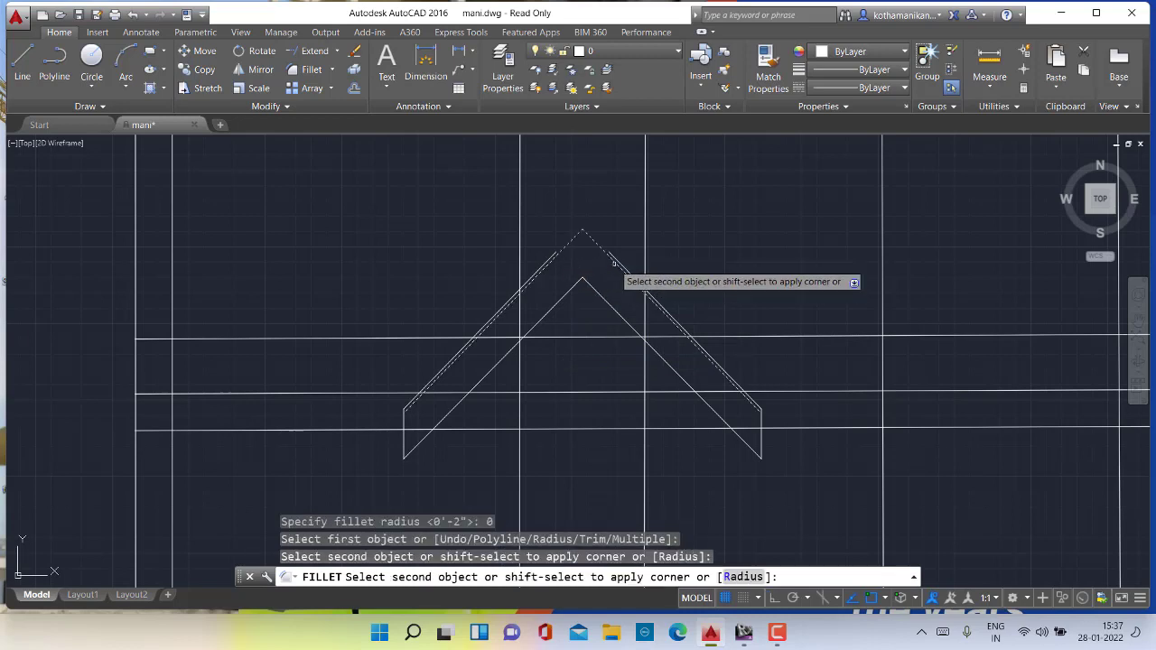
click(614, 263)
click(612, 248)
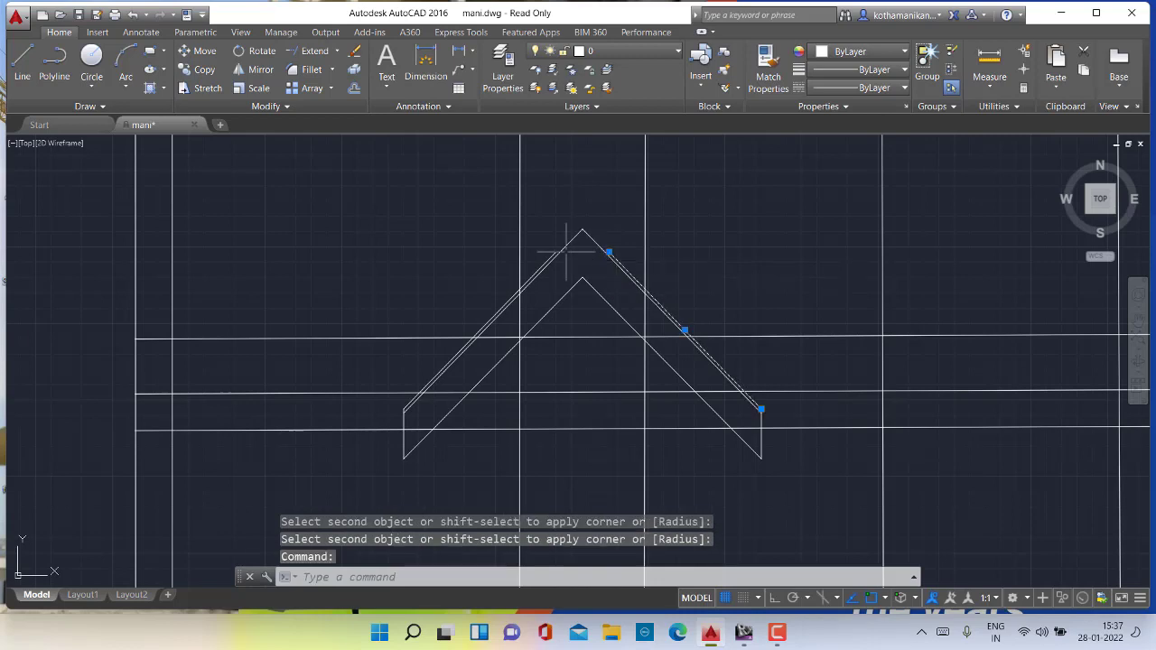
key(Escape)
key(Escape)
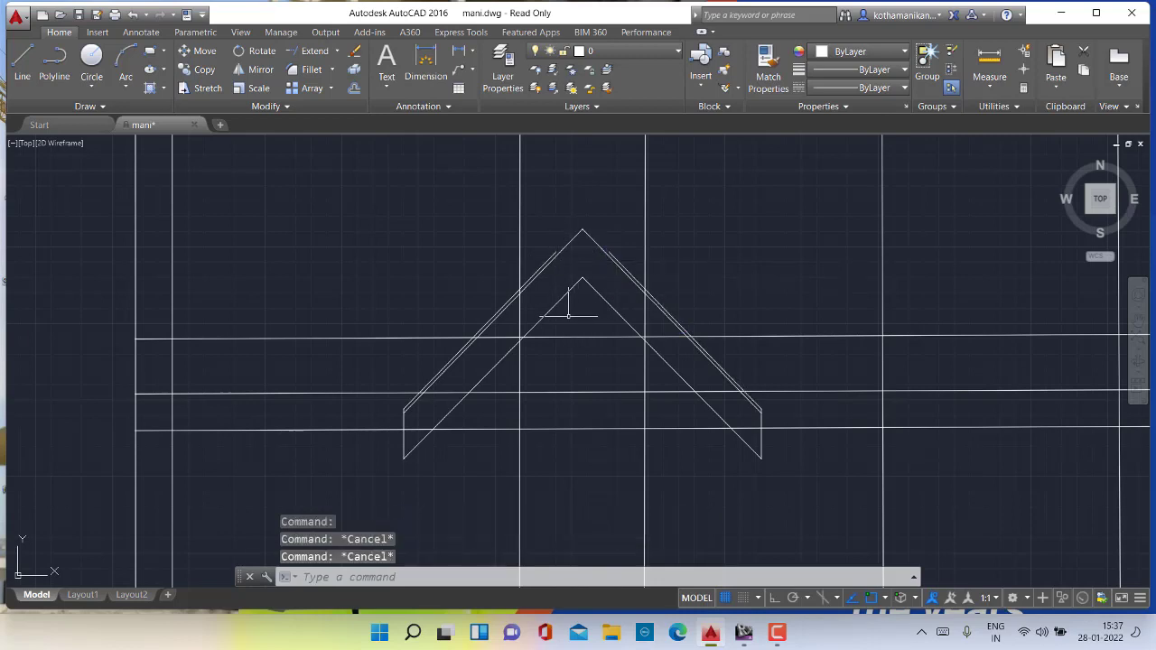
Fillet the second pair of outer lines with radius 0 so they meet sharply
click(310, 71)
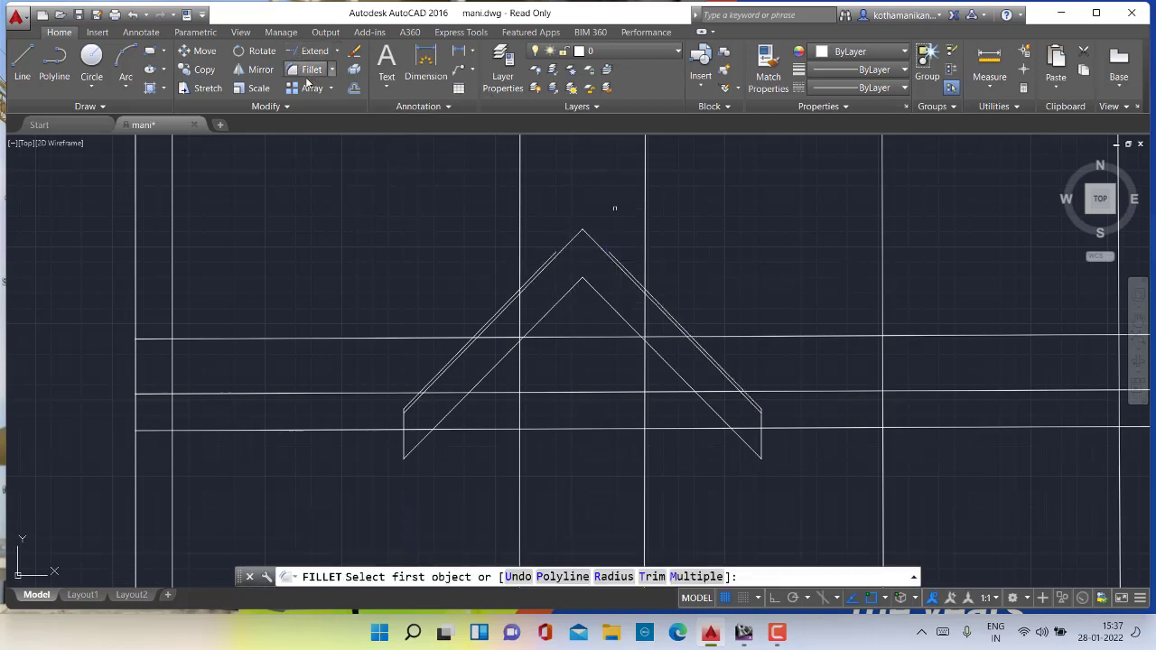
text(R)
key(Return)
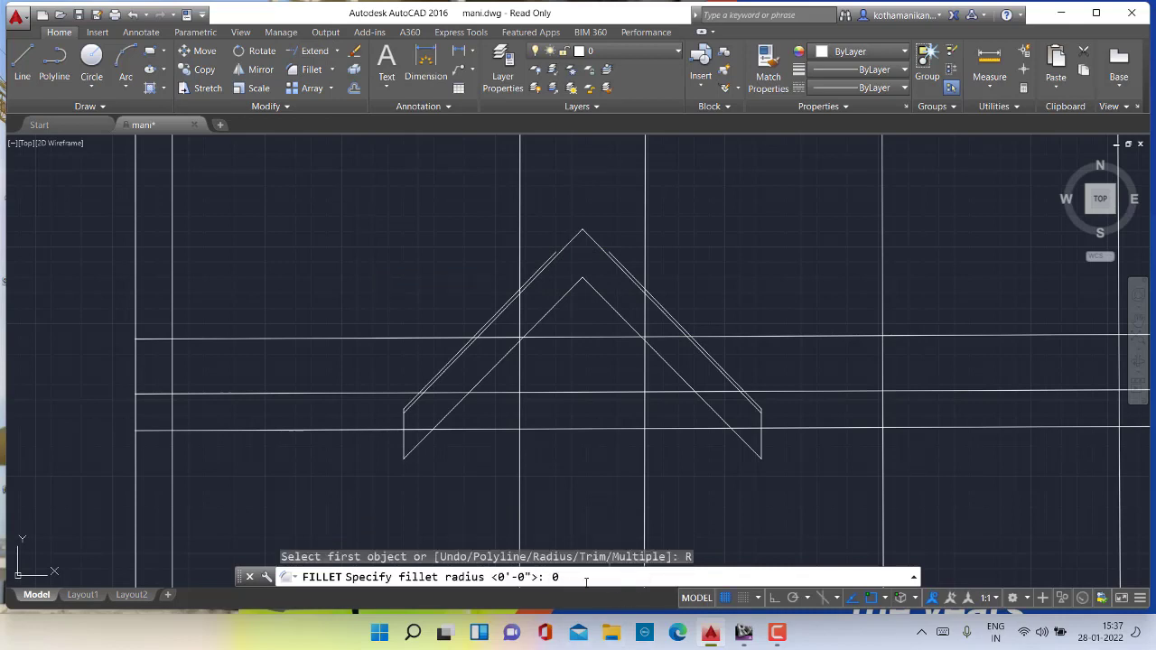
key(Return)
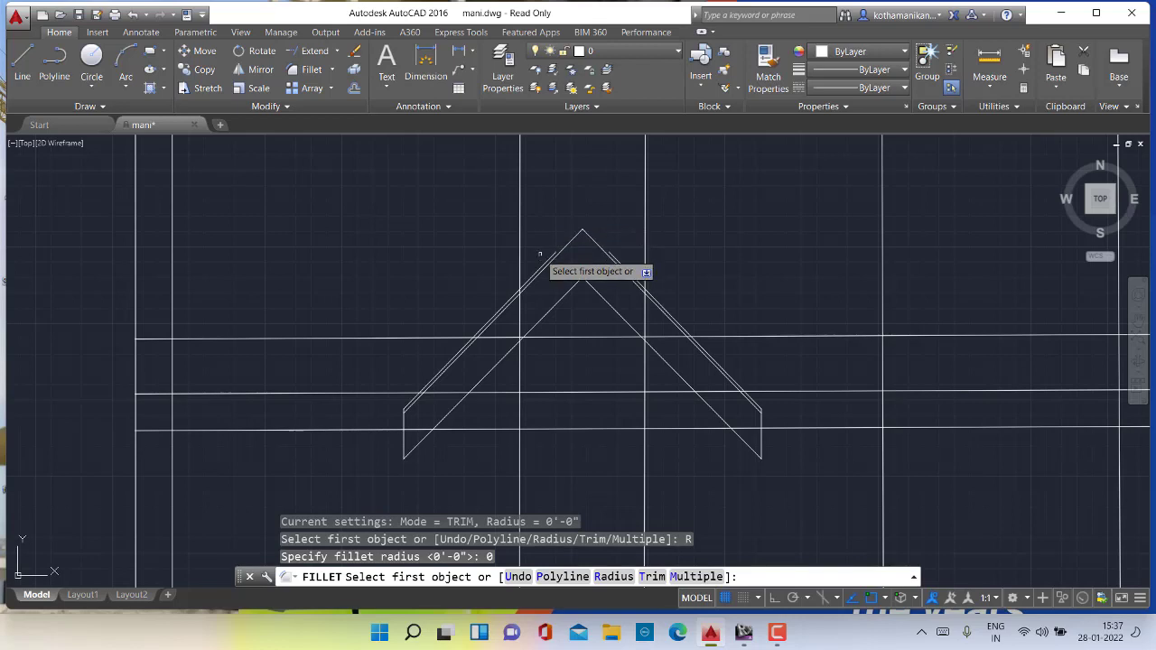
click(542, 264)
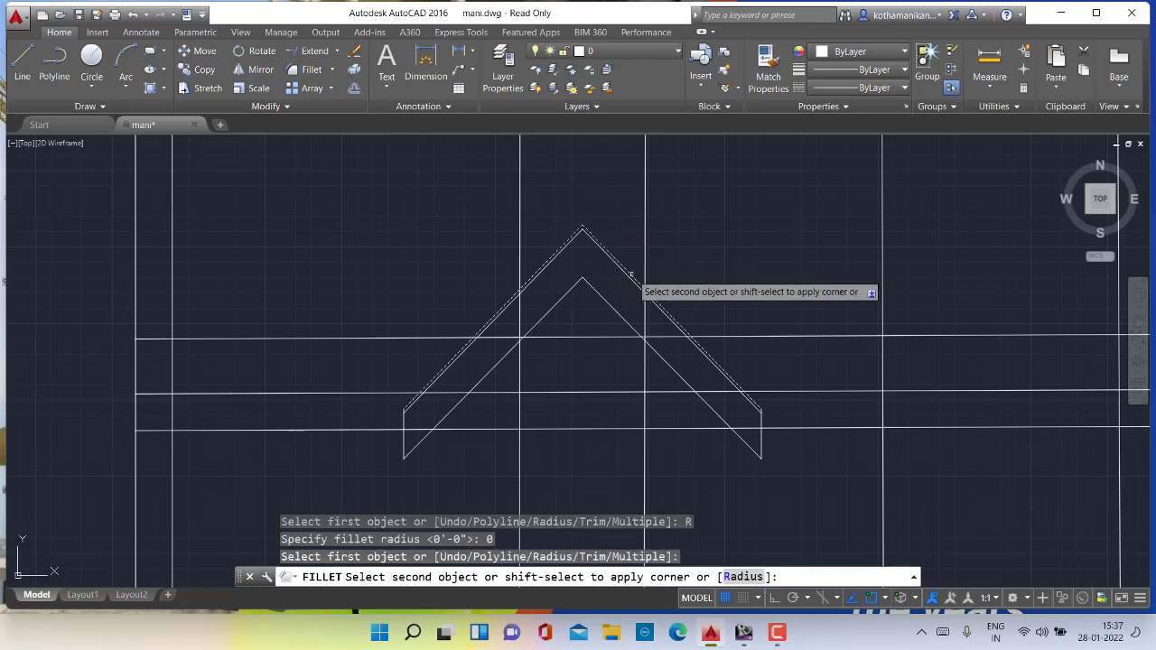
click(631, 279)
key(Escape)
key(Escape)
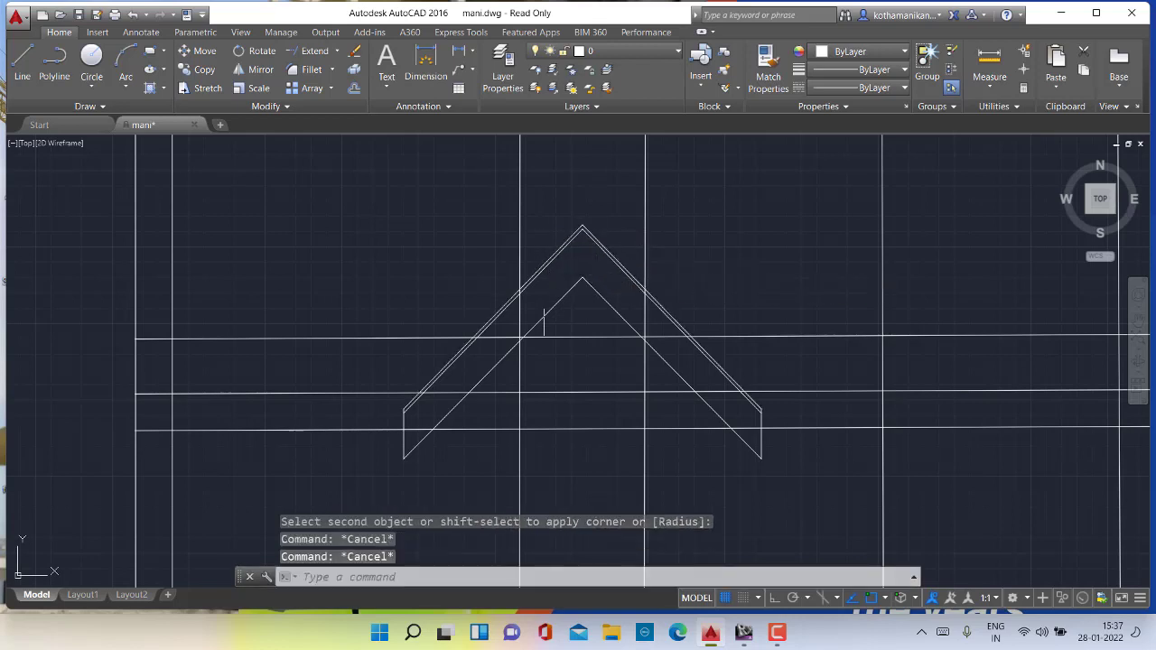
scroll(519, 361, down, 1)
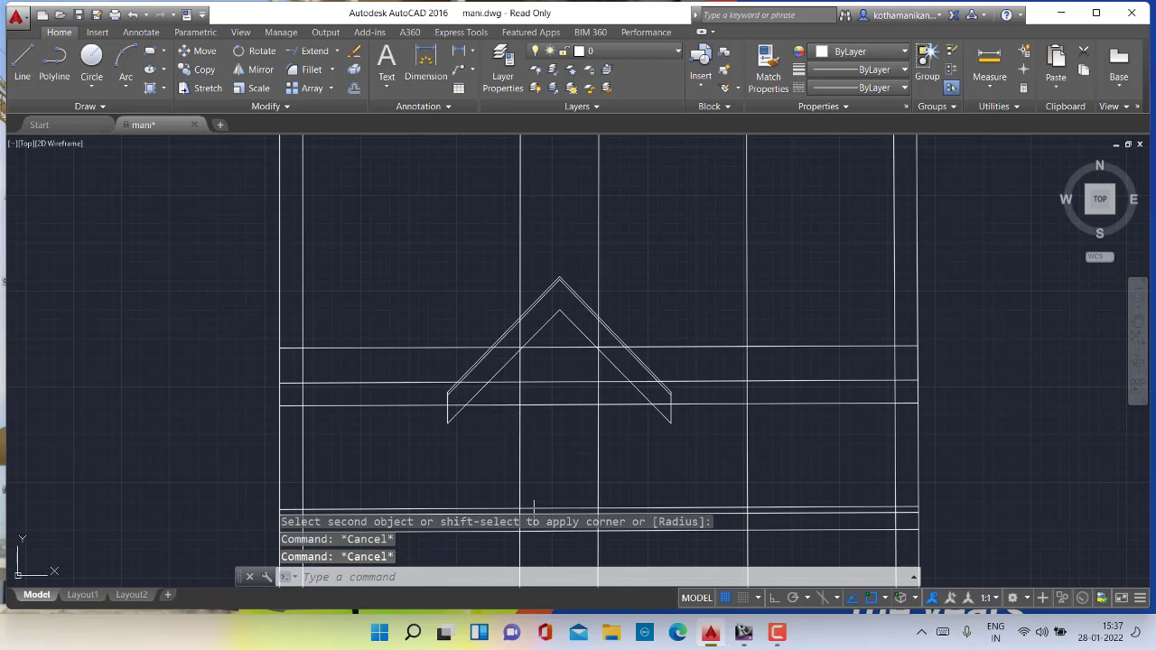
Zoom out to check the floor plan, then zoom and pan to the area below the chevron
scroll(488, 446, down, 2)
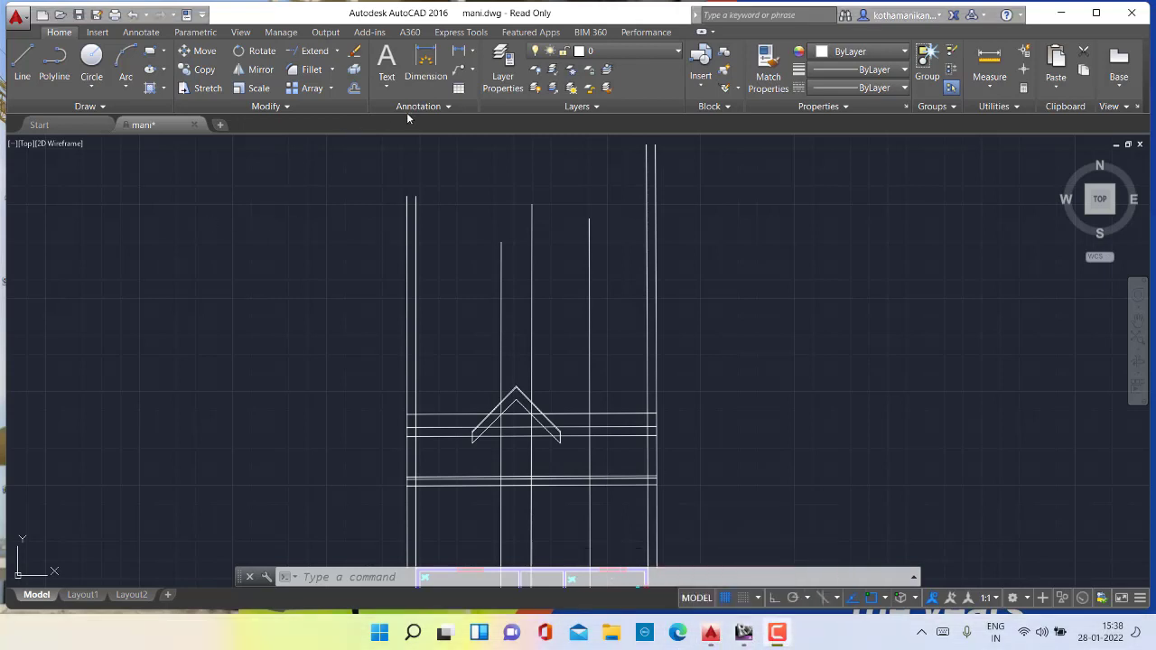
scroll(485, 388, up, 4)
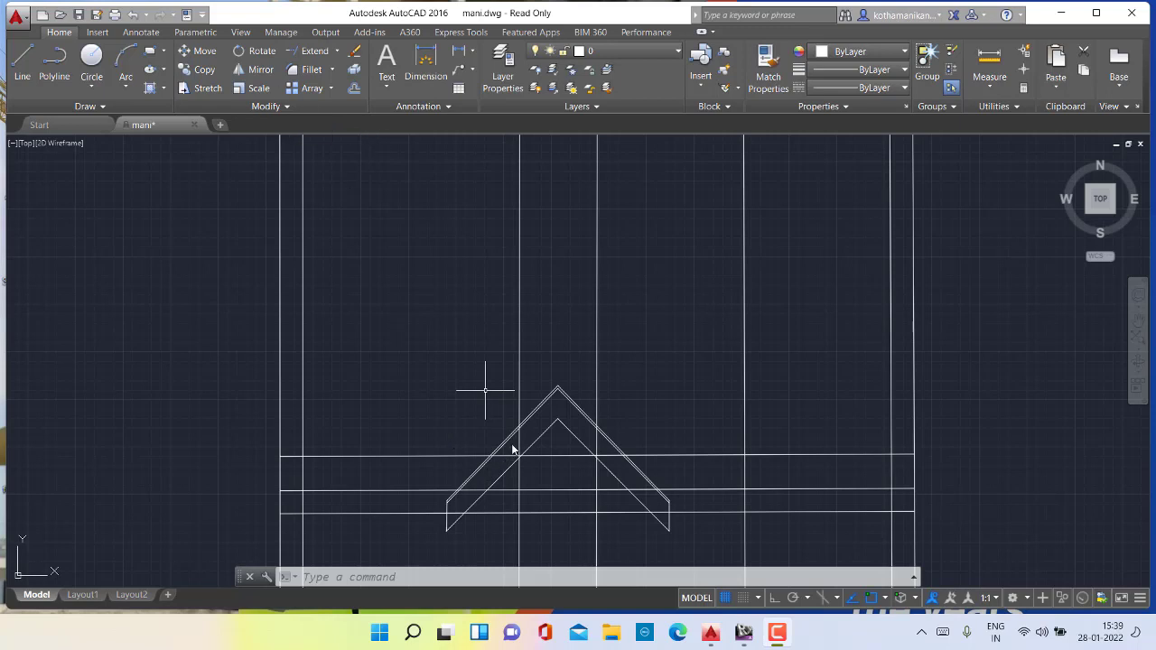
scroll(519, 443, down, 2)
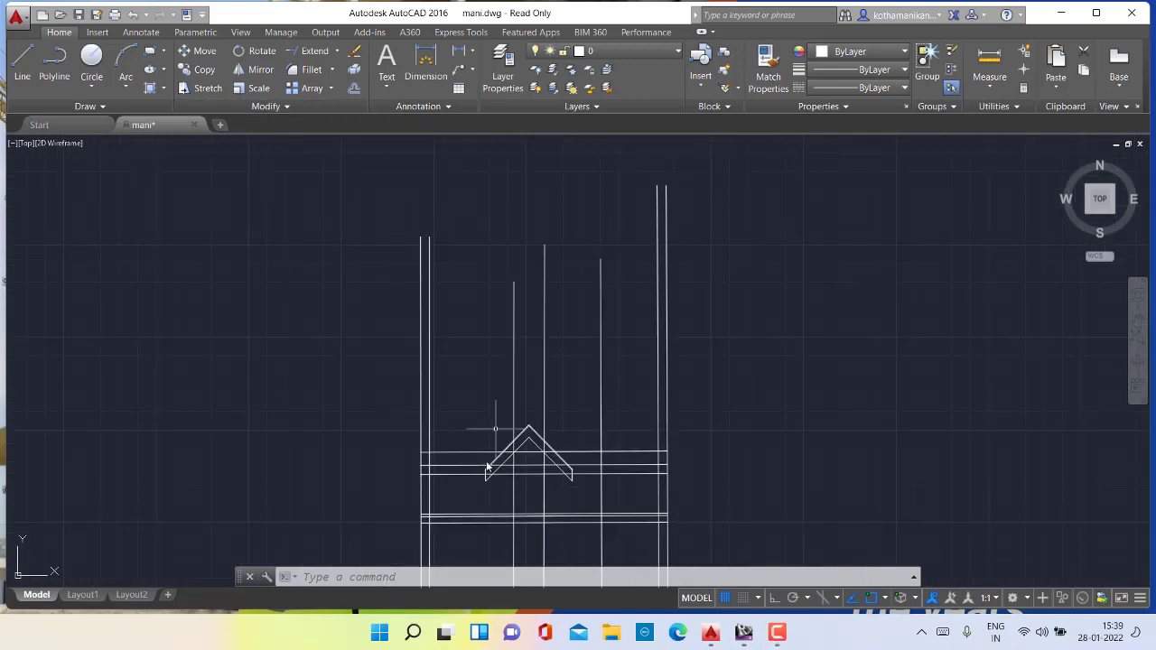
mouse_move(537, 578)
middle_down()
mouse_move(537, 352)
mouse_move(564, 347)
middle_up()
scroll(537, 352, up, 2)
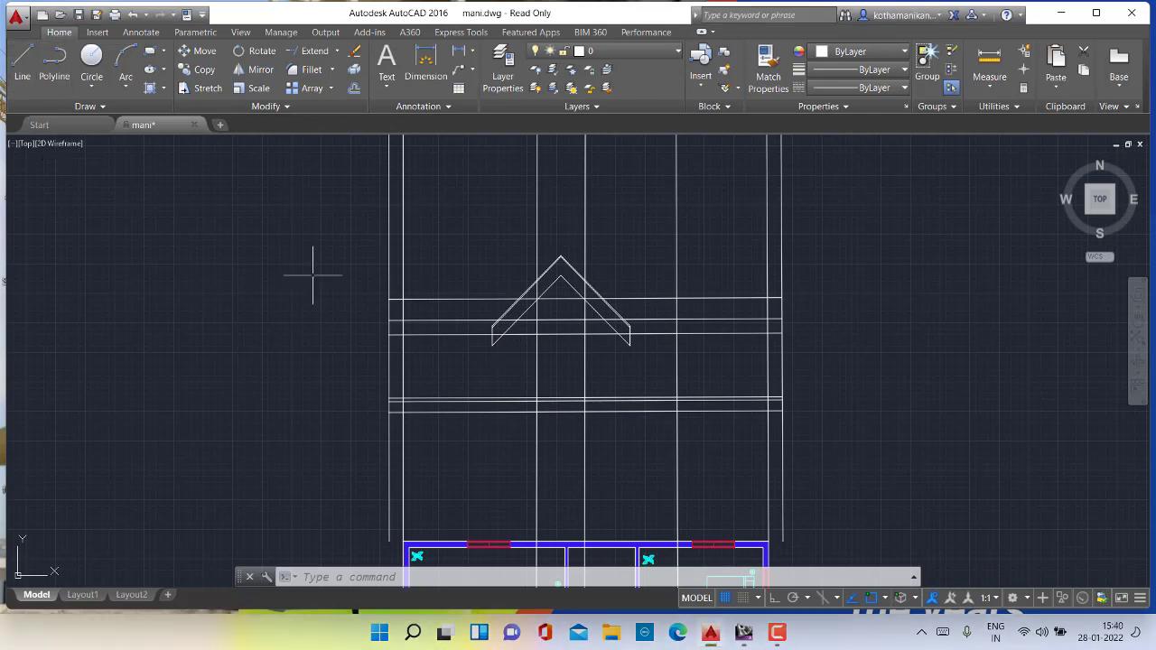
scroll(460, 322, up, 6)
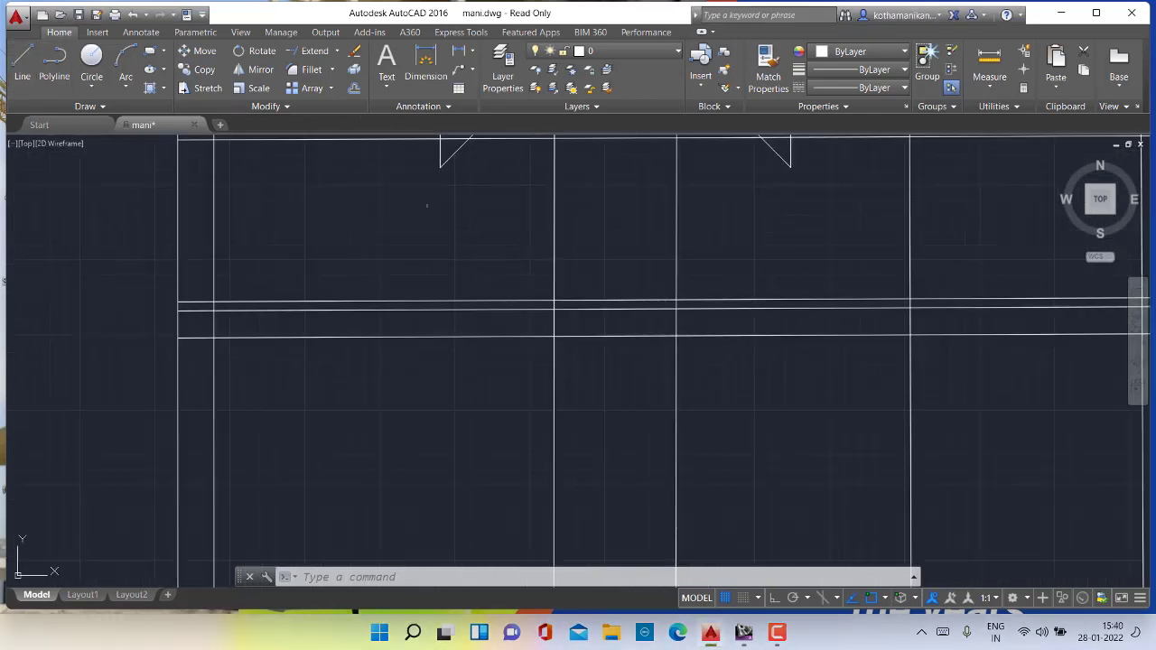
middle_drag(508, 179, 499, 214)
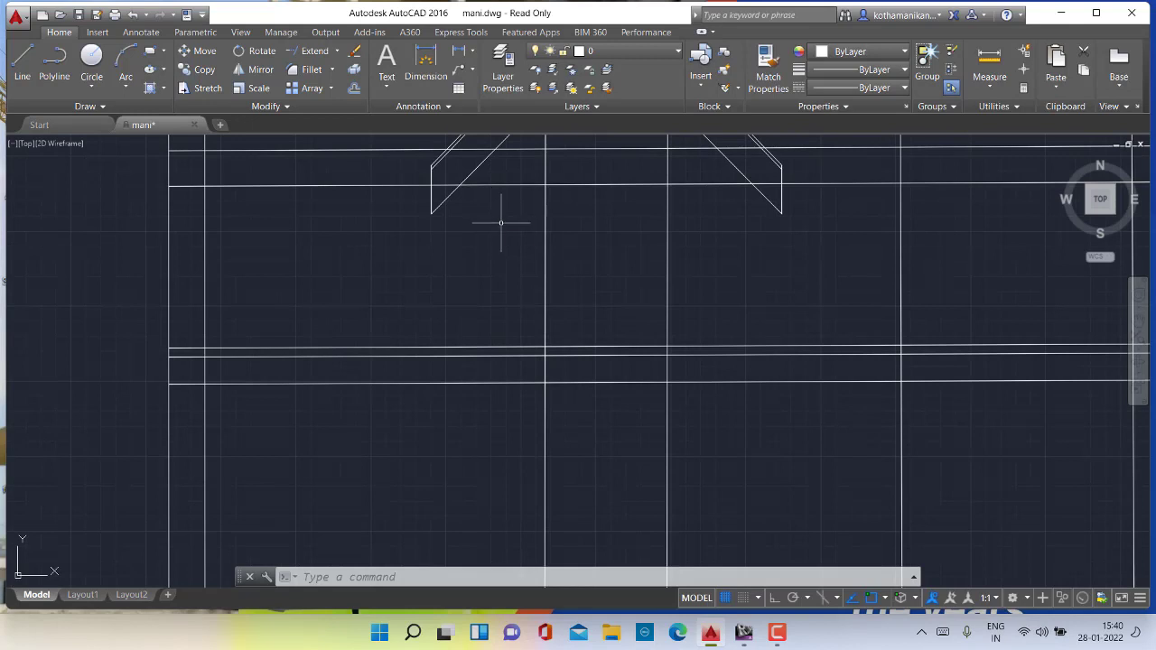
key(Return)
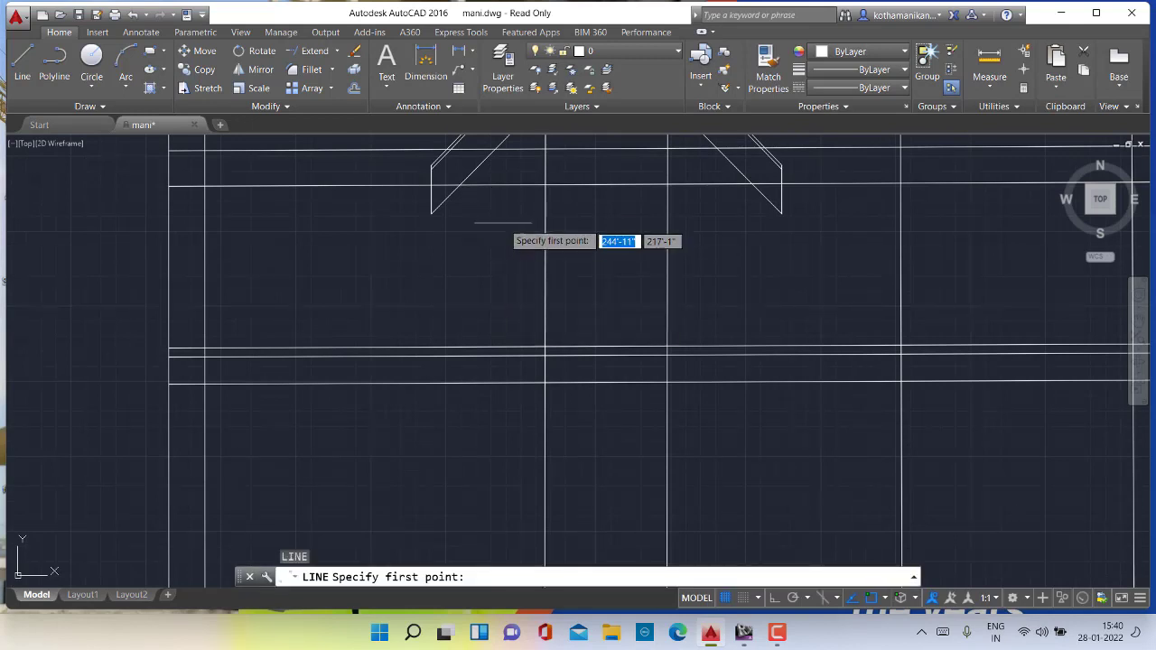
click(667, 185)
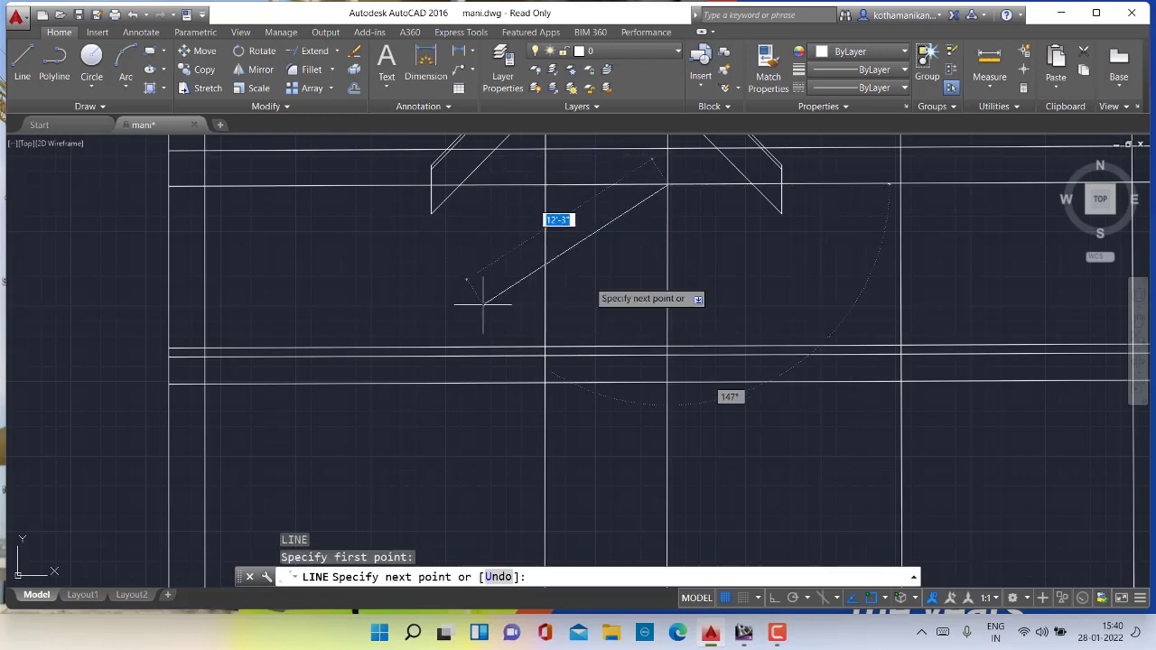
key(Escape)
key(Escape)
key(Escape)
key(Escape)
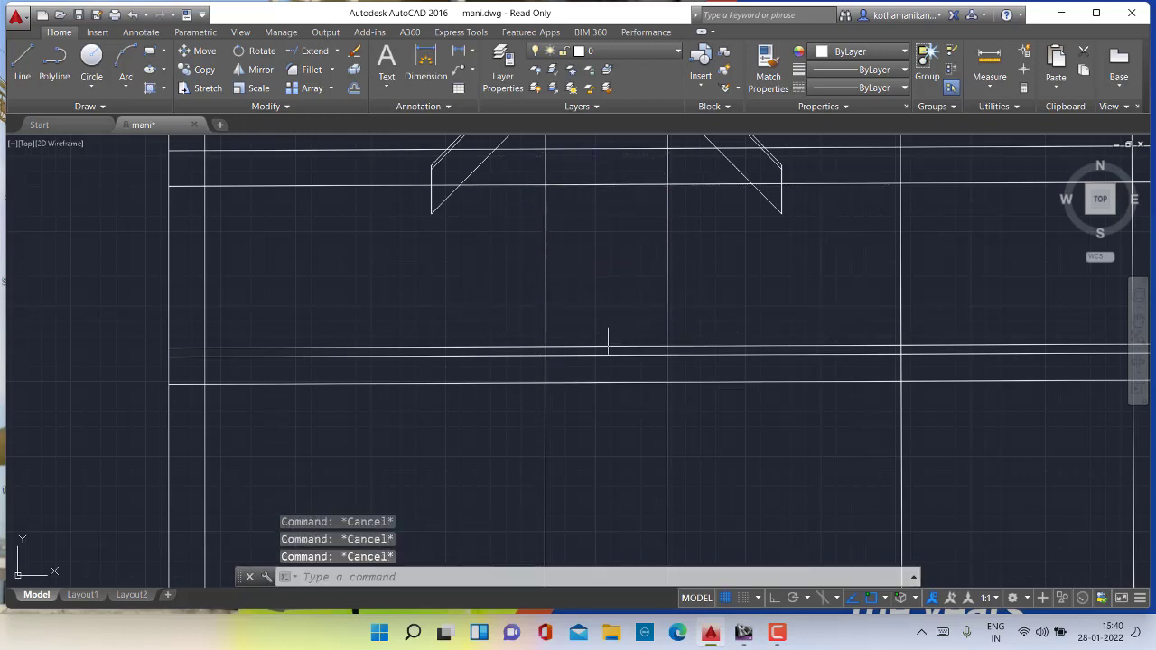
text(l)
key(Return)
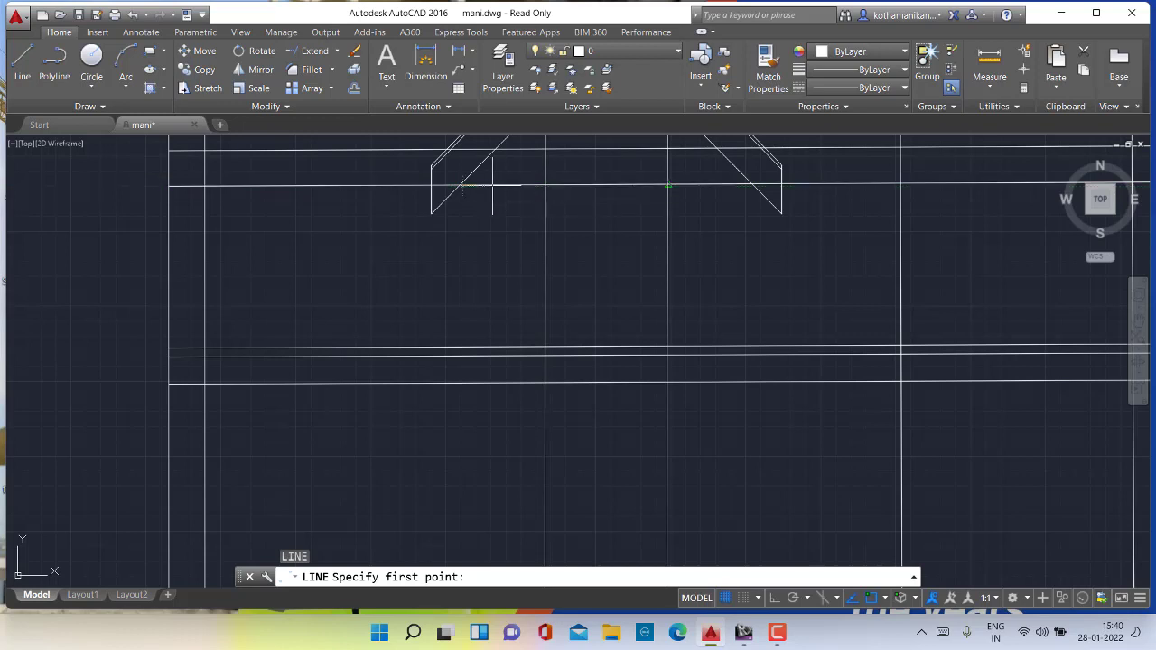
click(461, 185)
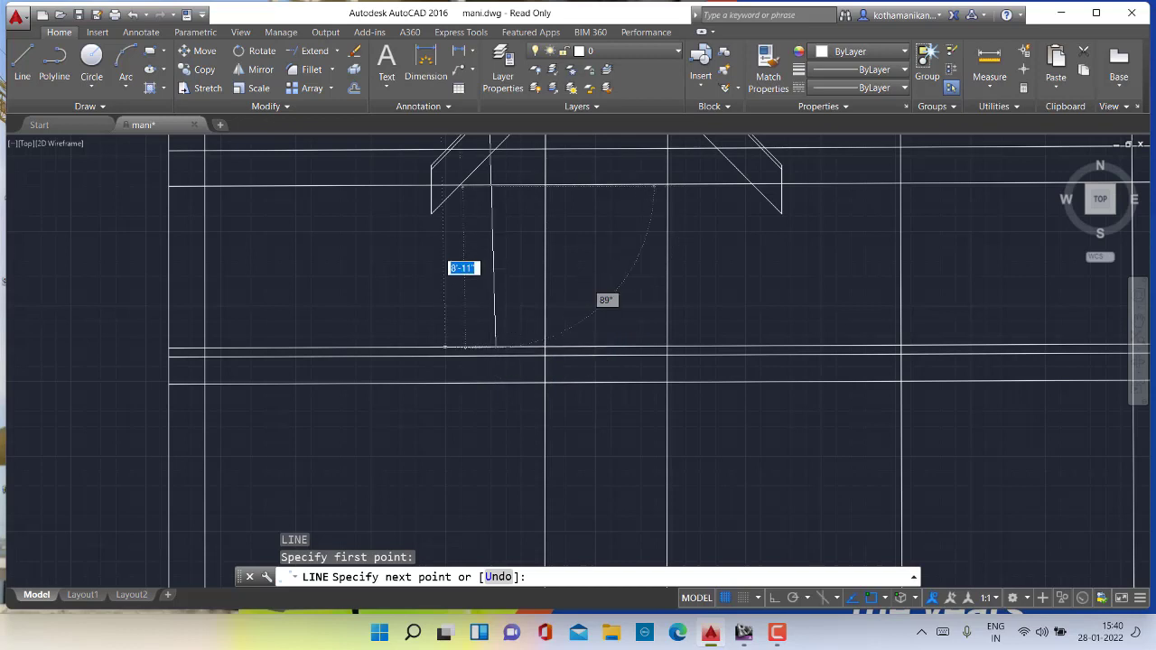
scroll(495, 351, up, 2)
scroll(495, 350, up, 2)
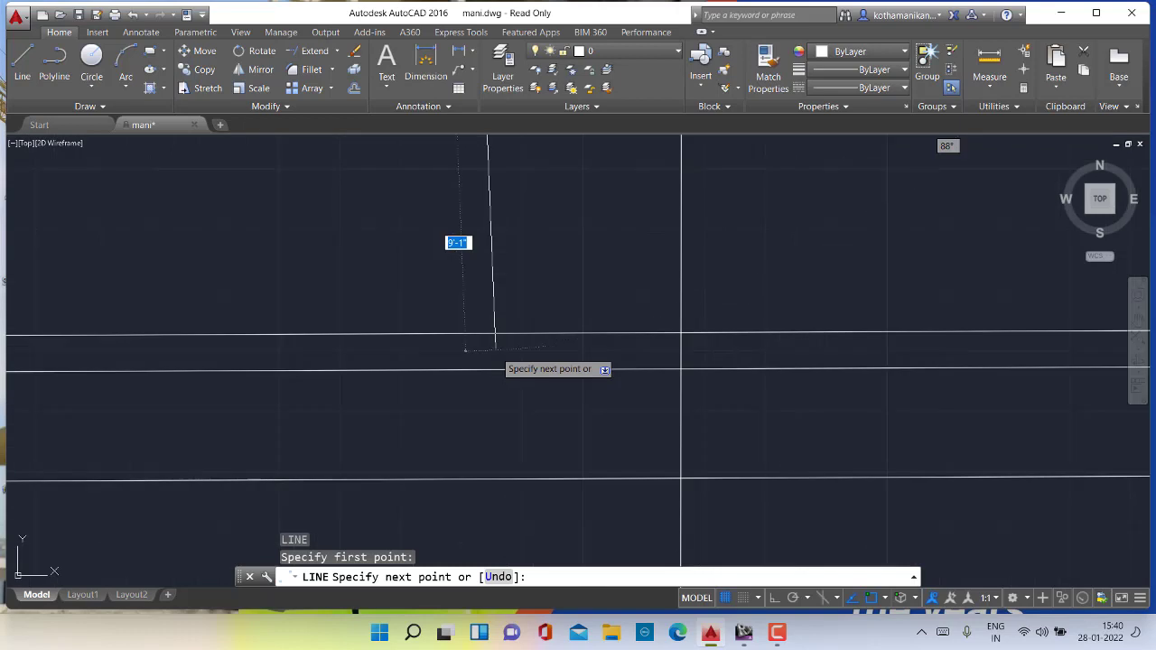
scroll(495, 350, up, 2)
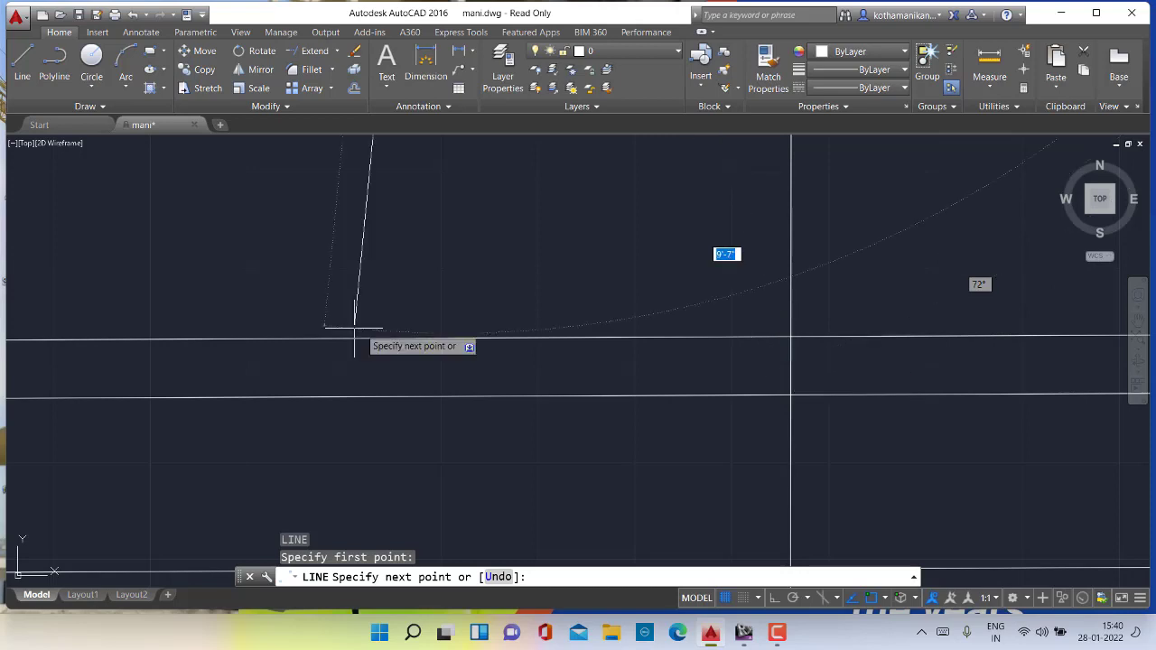
scroll(352, 326, down, 2)
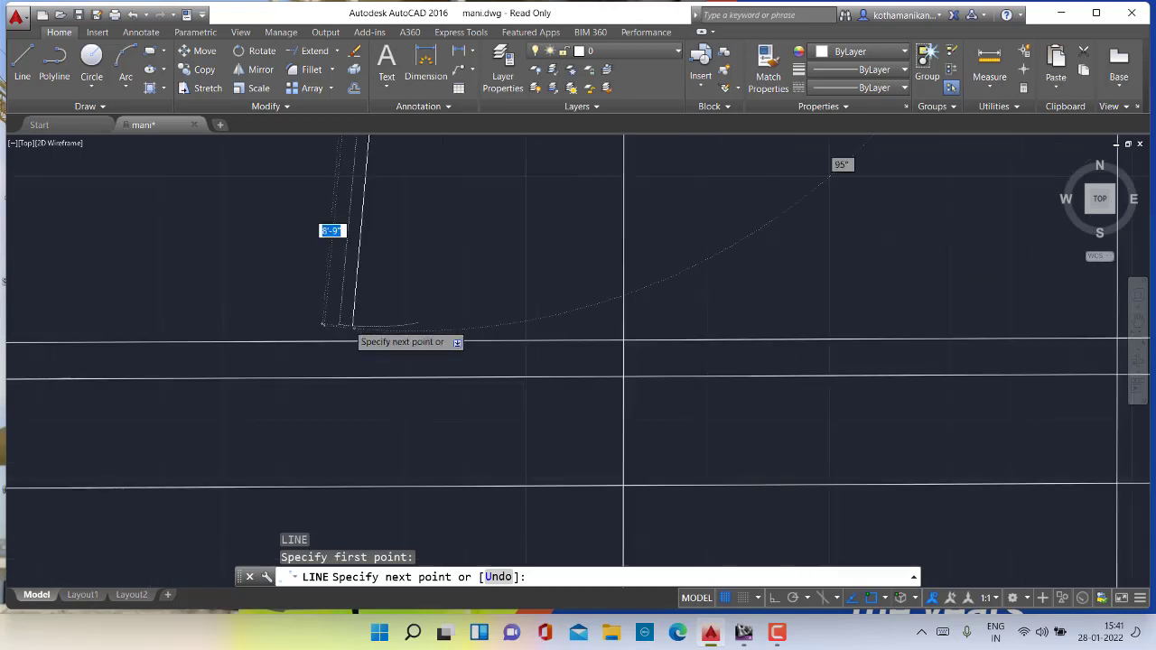
scroll(353, 322, down, 1)
scroll(349, 321, down, 2)
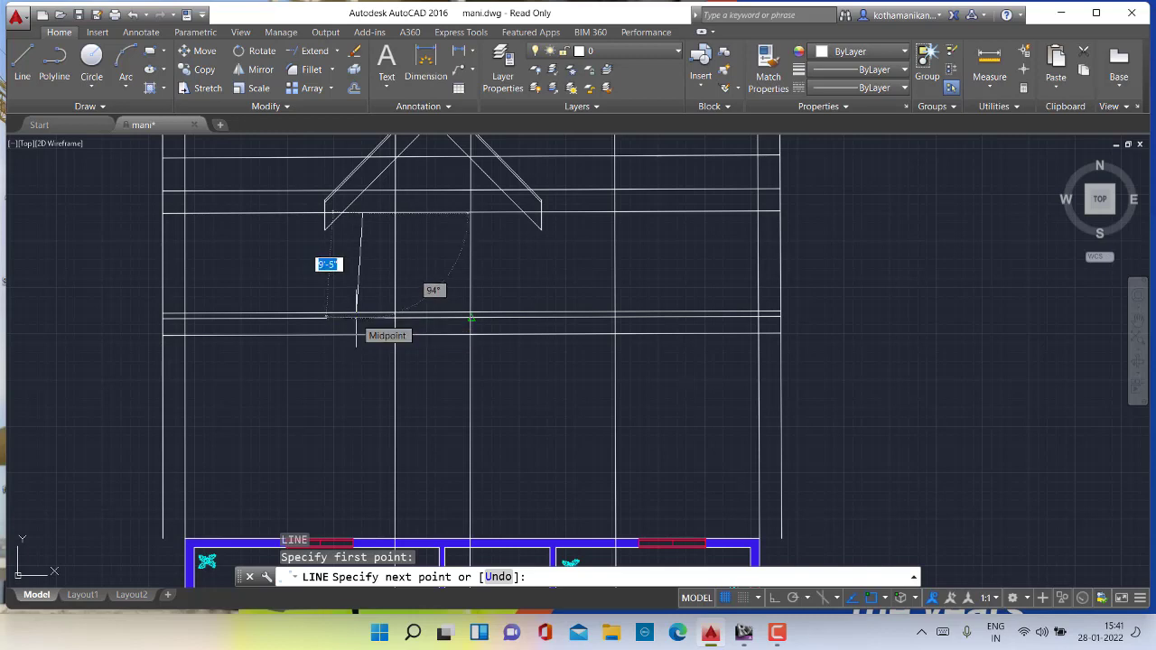
scroll(358, 316, up, 3)
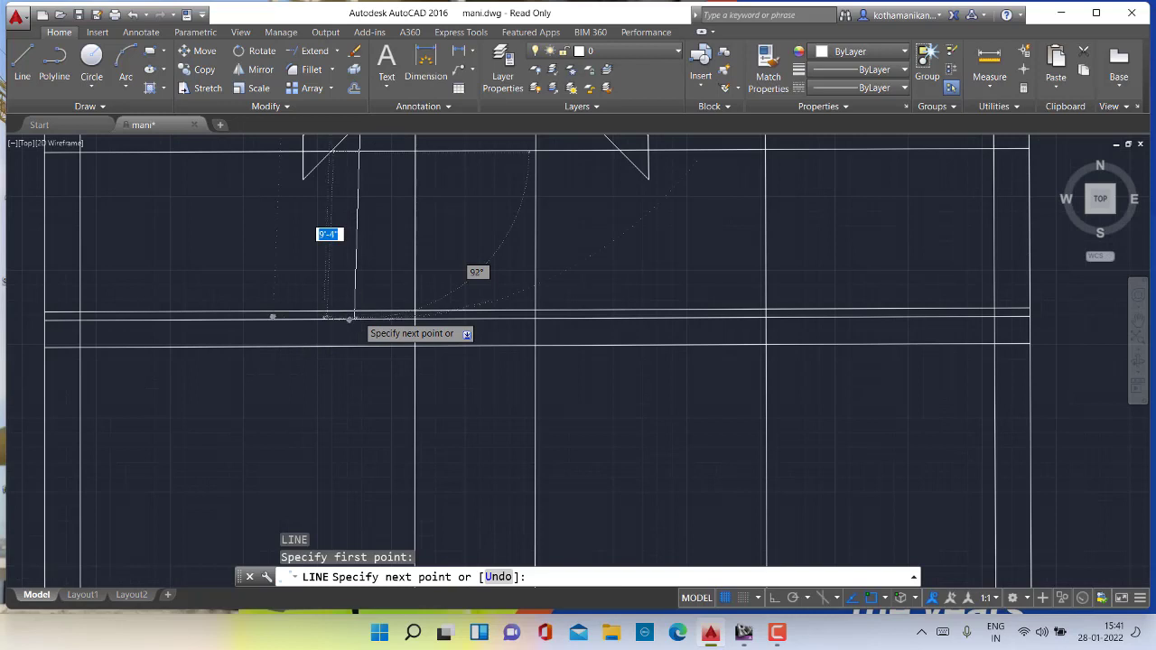
scroll(358, 316, up, 2)
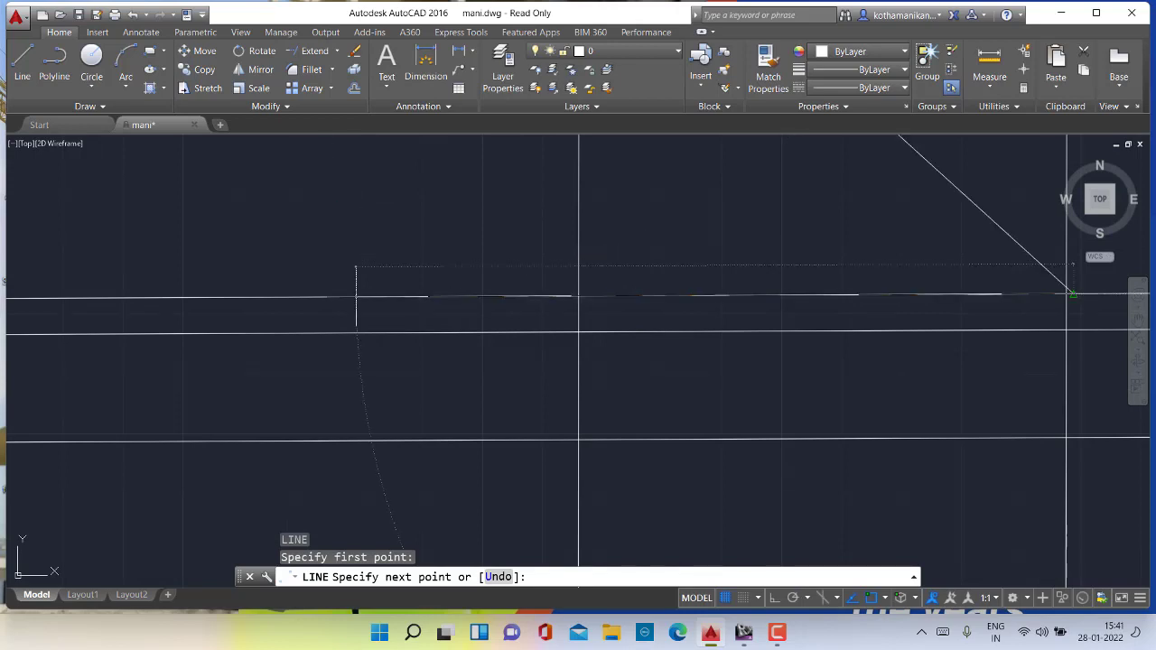
scroll(357, 298, down, 2)
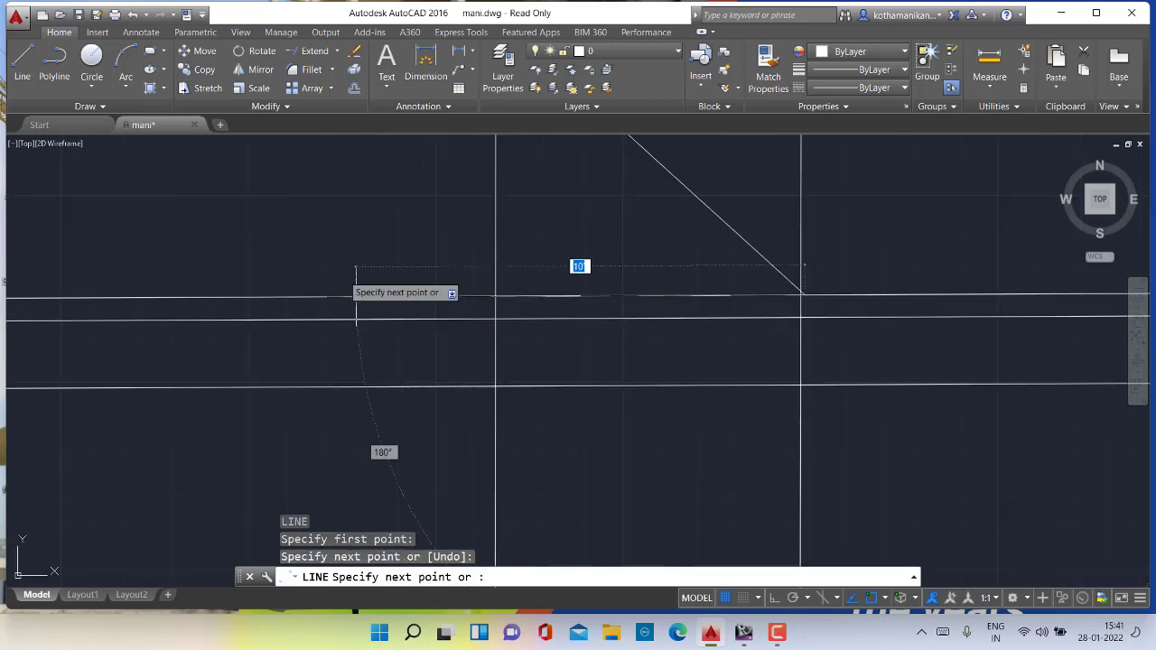
scroll(331, 240, down, 2)
key(Escape)
key(Escape)
key(Escape)
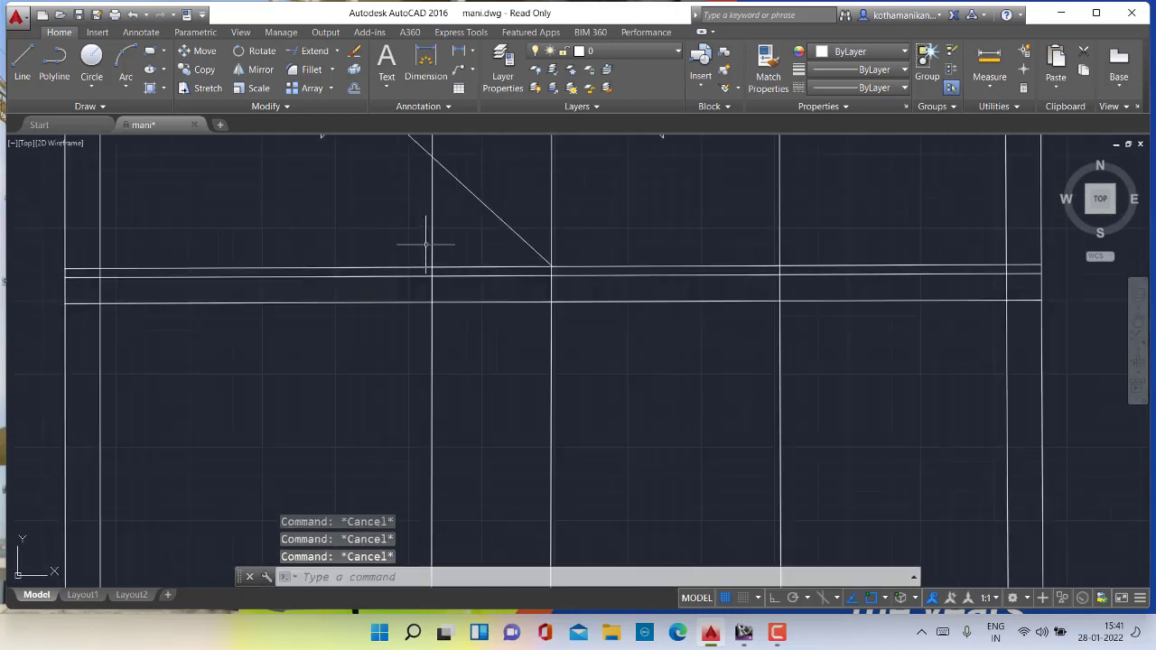
Erase the stray diagonal line reaching the double wall lines, then pan back to the chevron
click(516, 234)
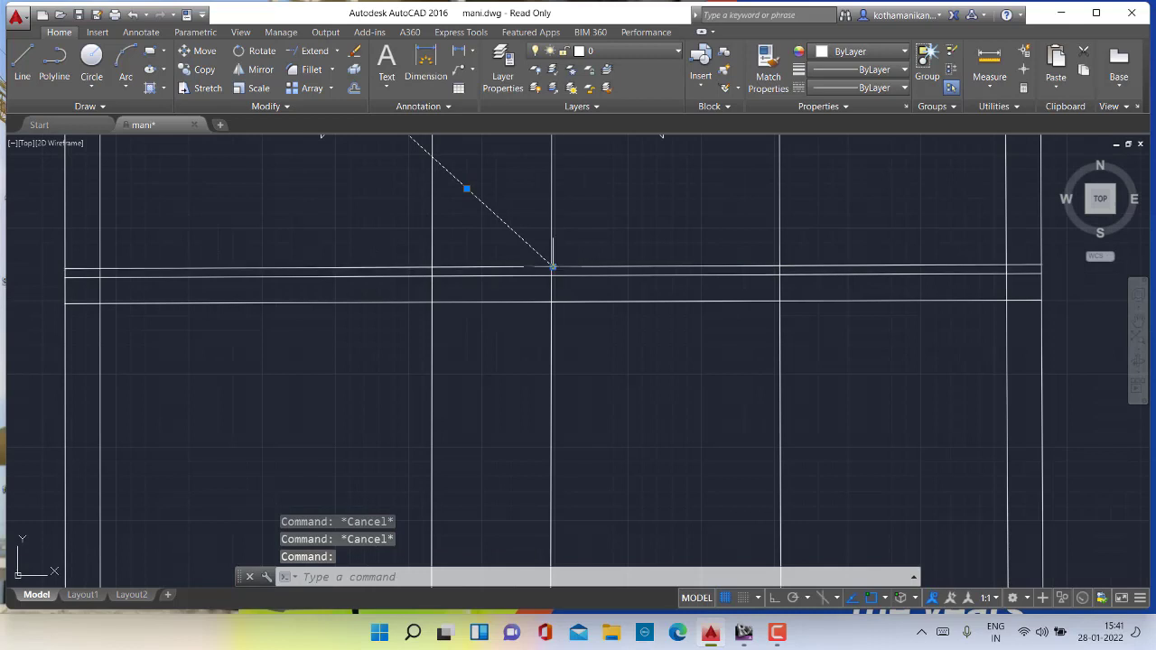
click(552, 267)
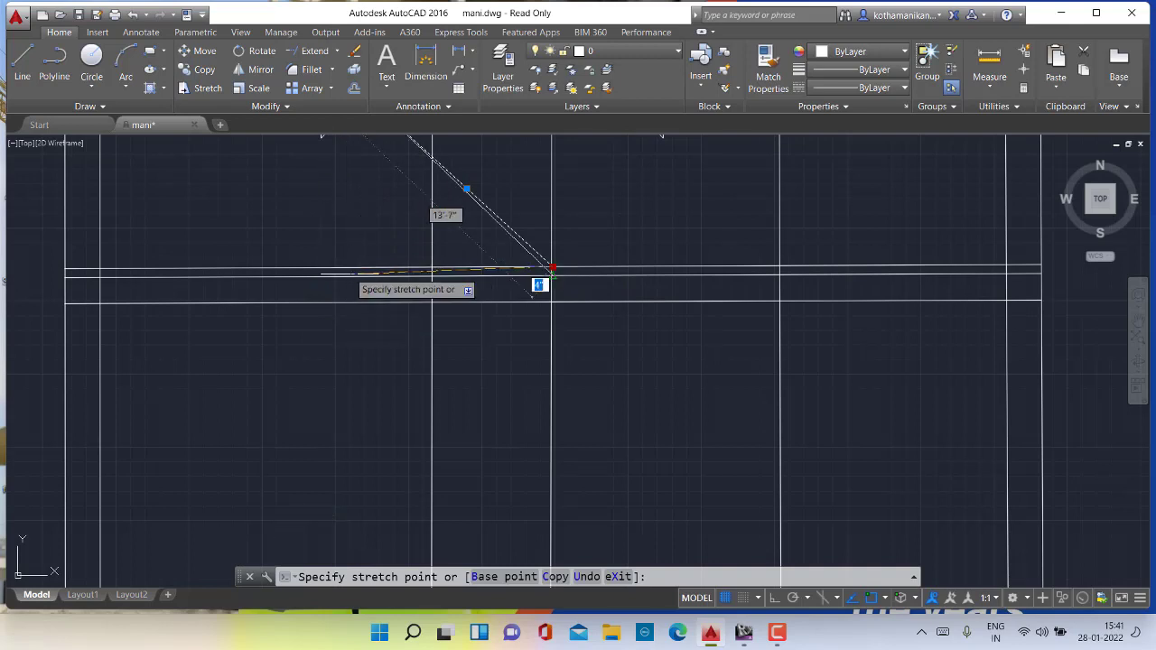
click(350, 270)
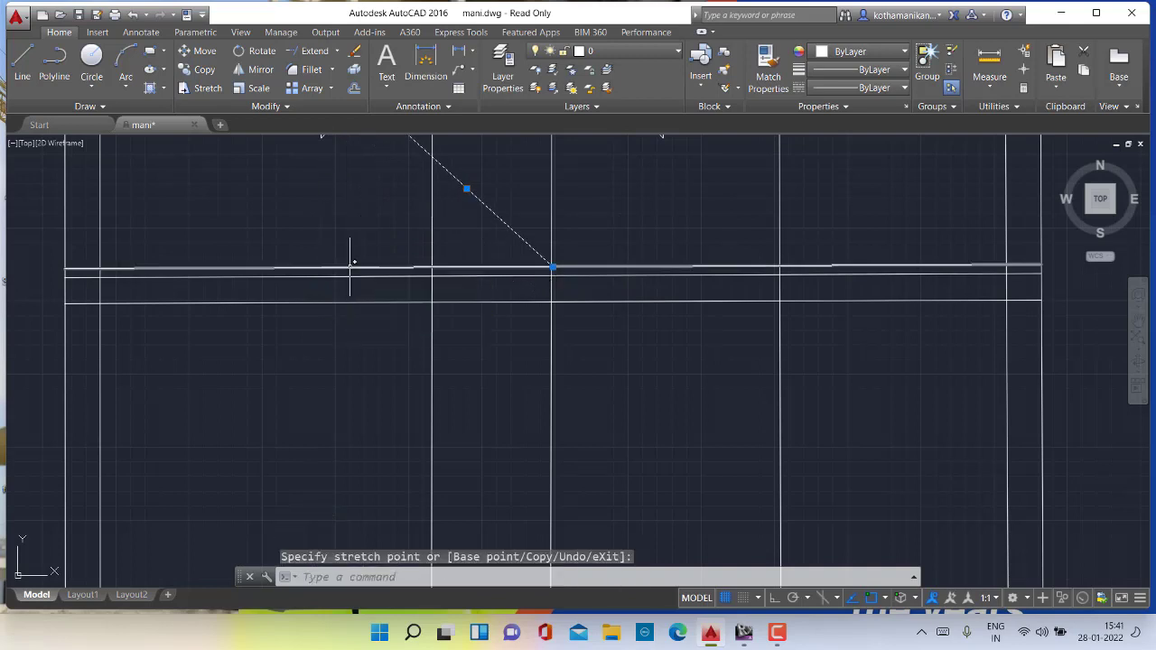
scroll(351, 257, down, 5)
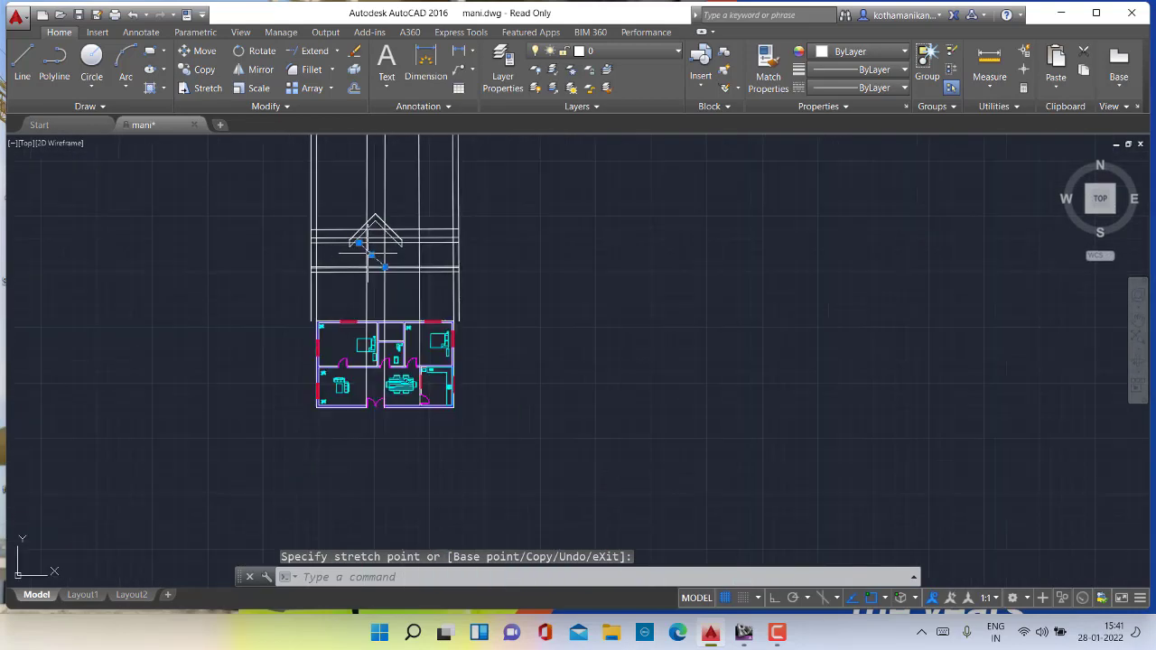
key(Delete)
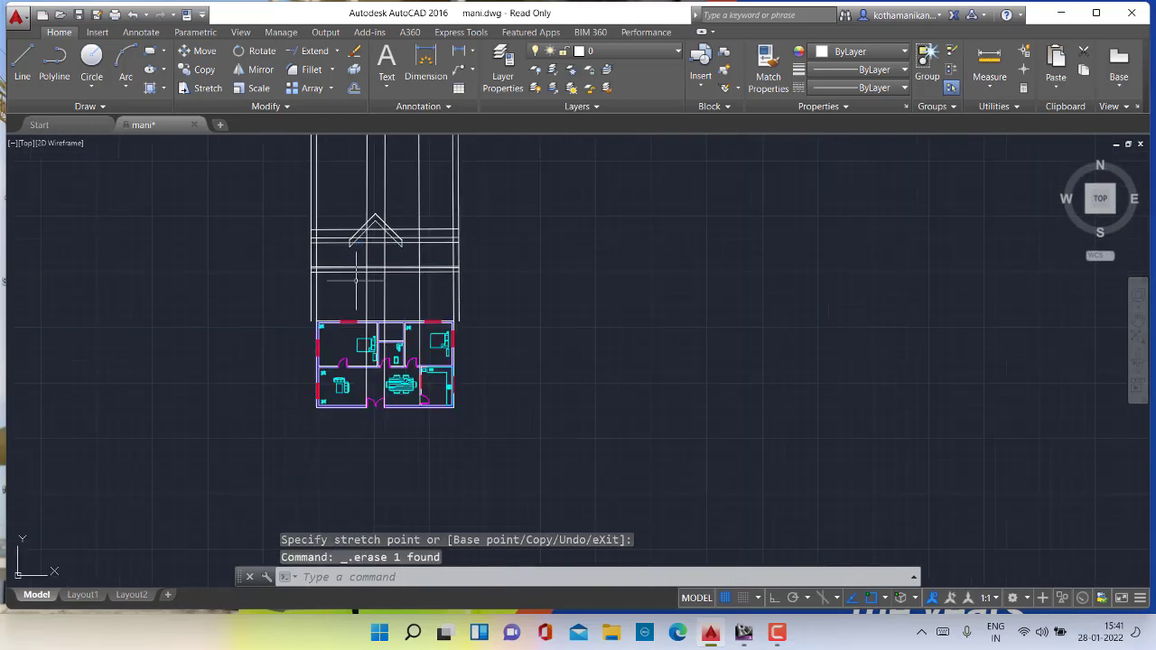
scroll(355, 276, up, 8)
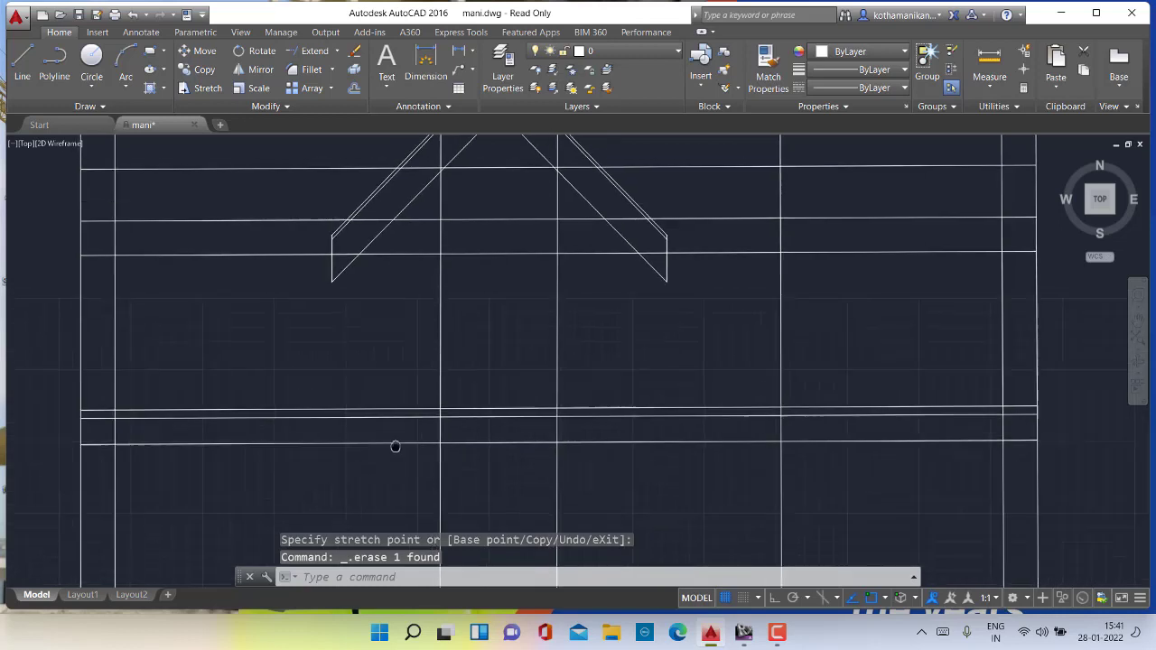
middle_drag(394, 446, 418, 496)
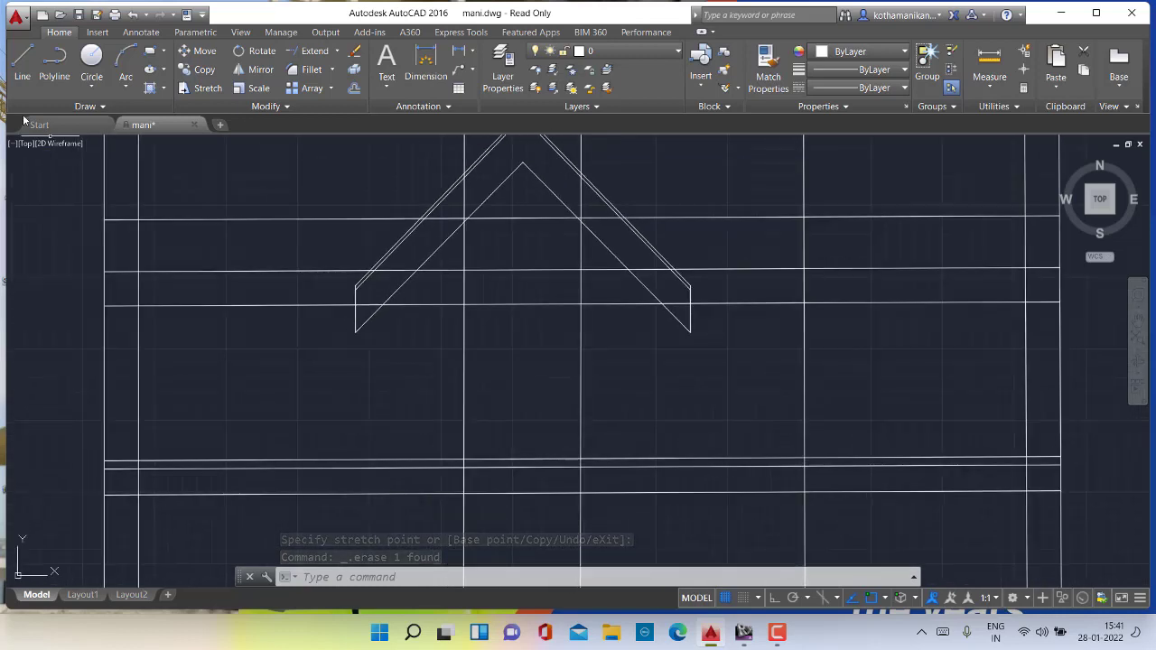
Draw a vertical line from the horizontal line's midpoint straight down to the lower beam line
click(21, 59)
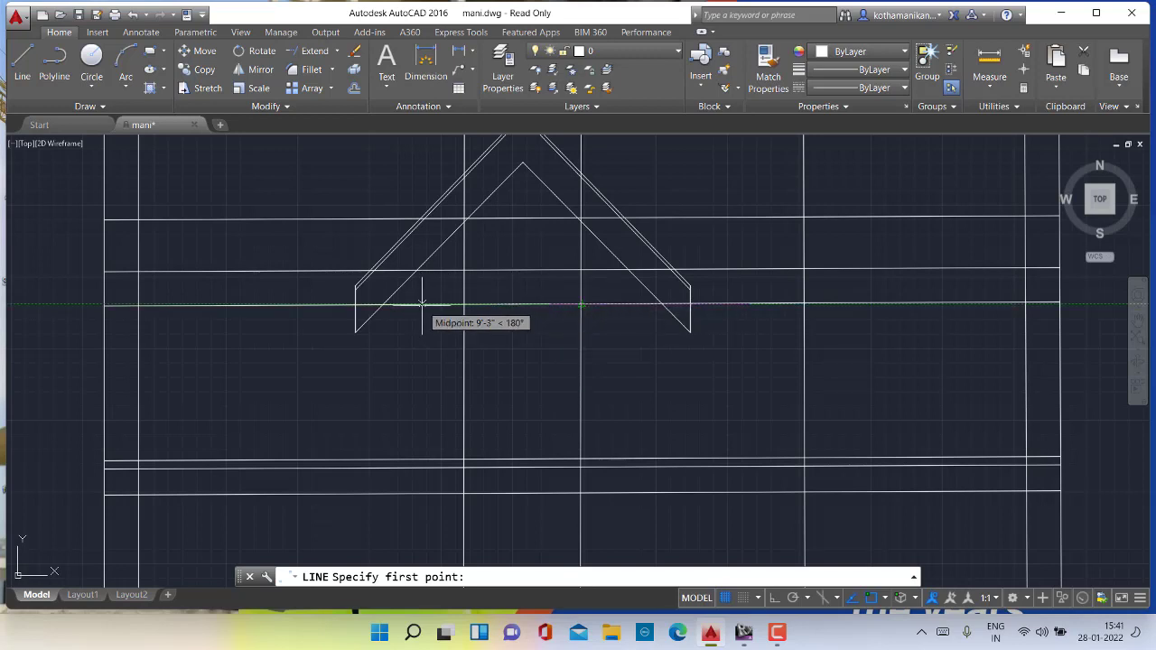
click(402, 305)
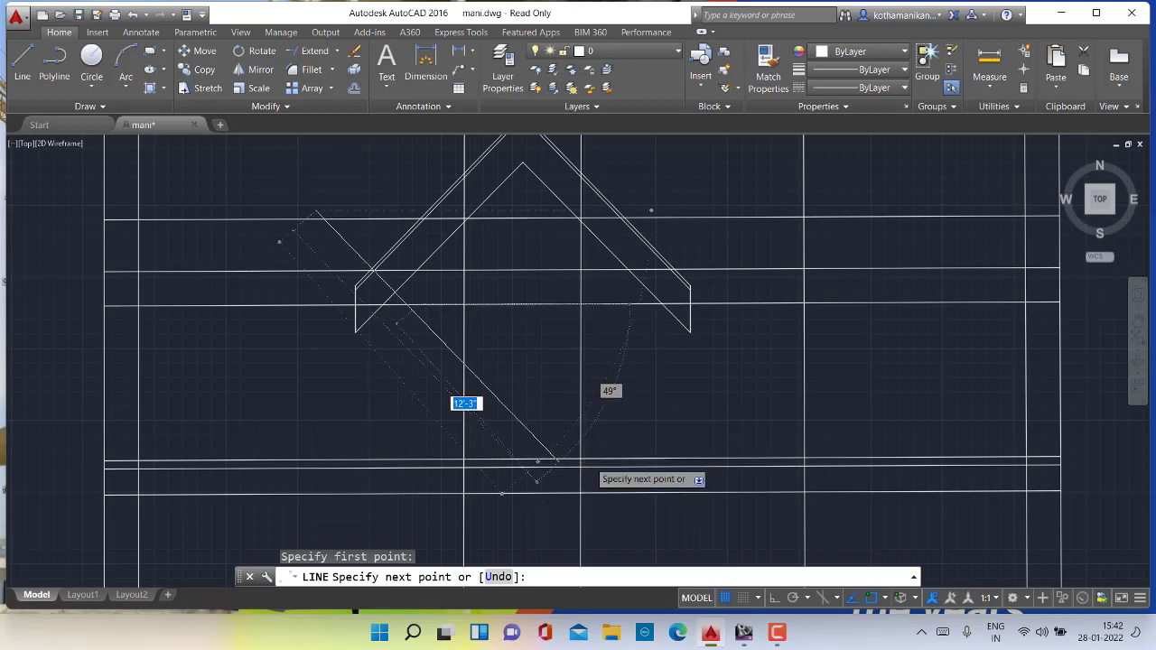
scroll(592, 461, up, 2)
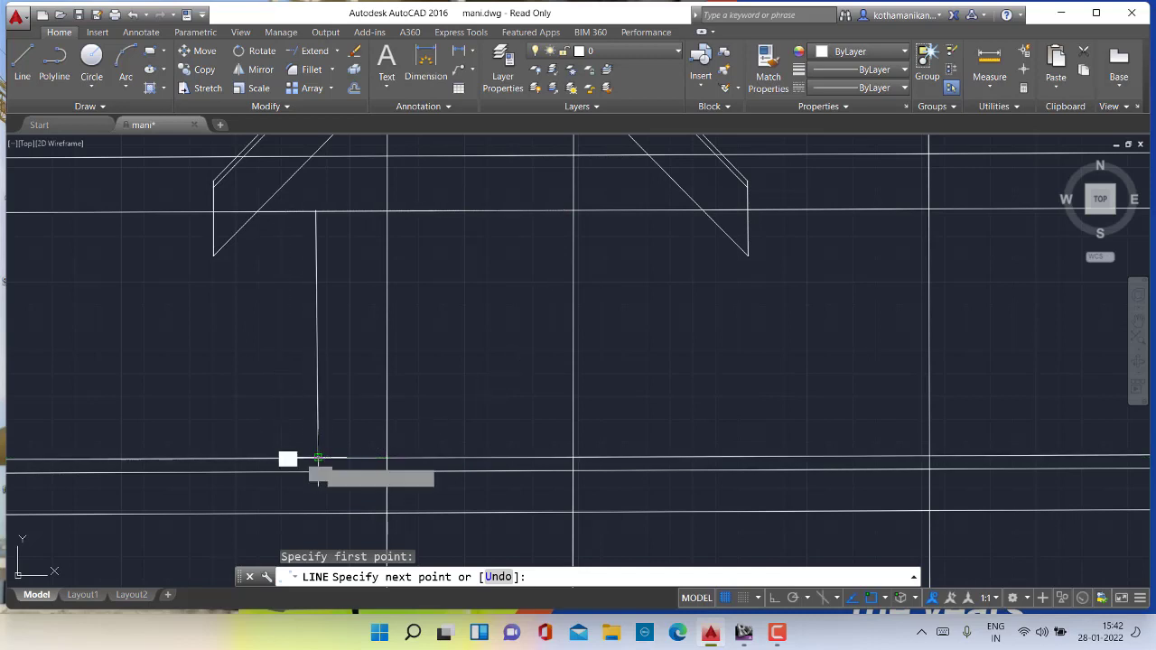
click(317, 457)
key(Escape)
key(Escape)
key(Escape)
key(Escape)
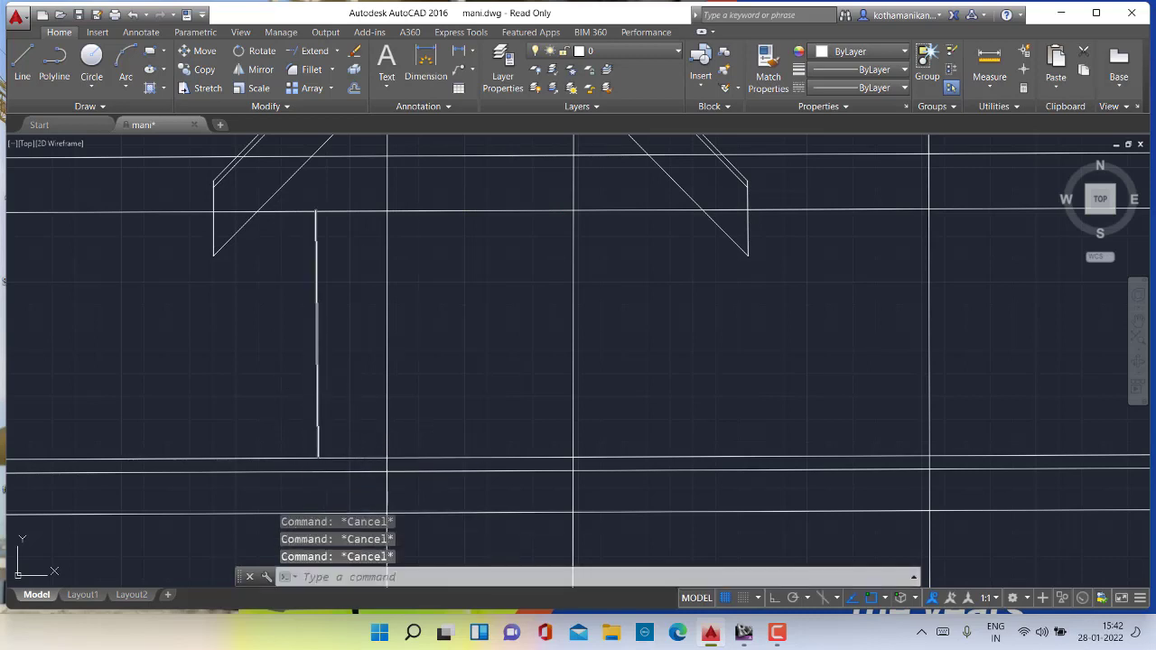
click(312, 408)
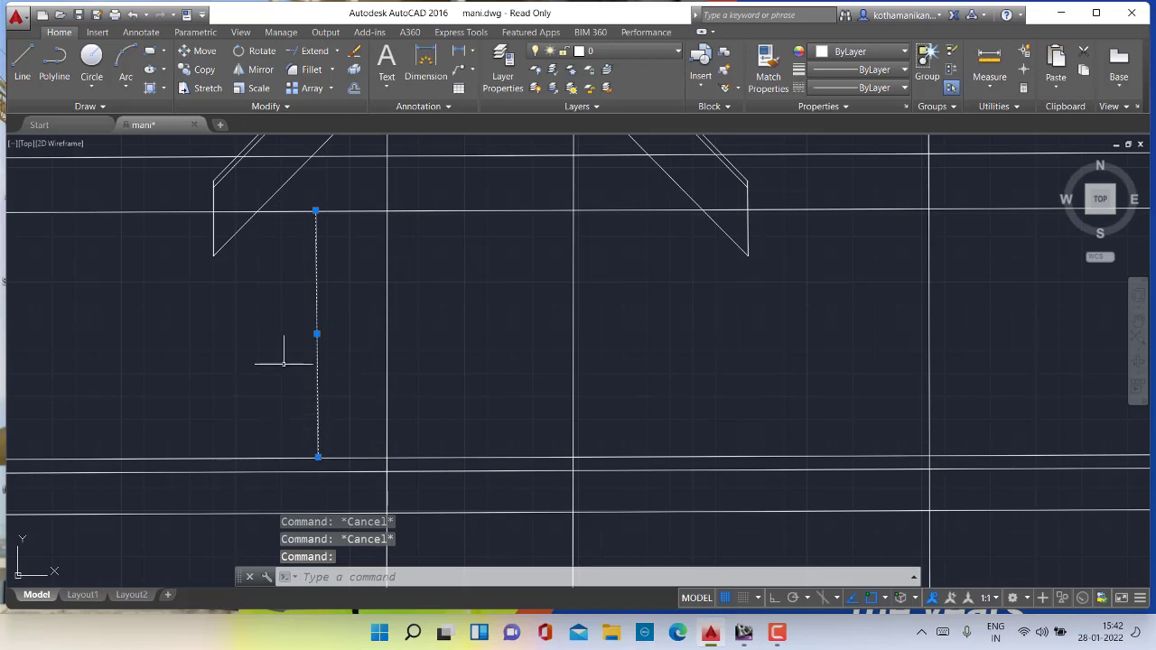
key(Escape)
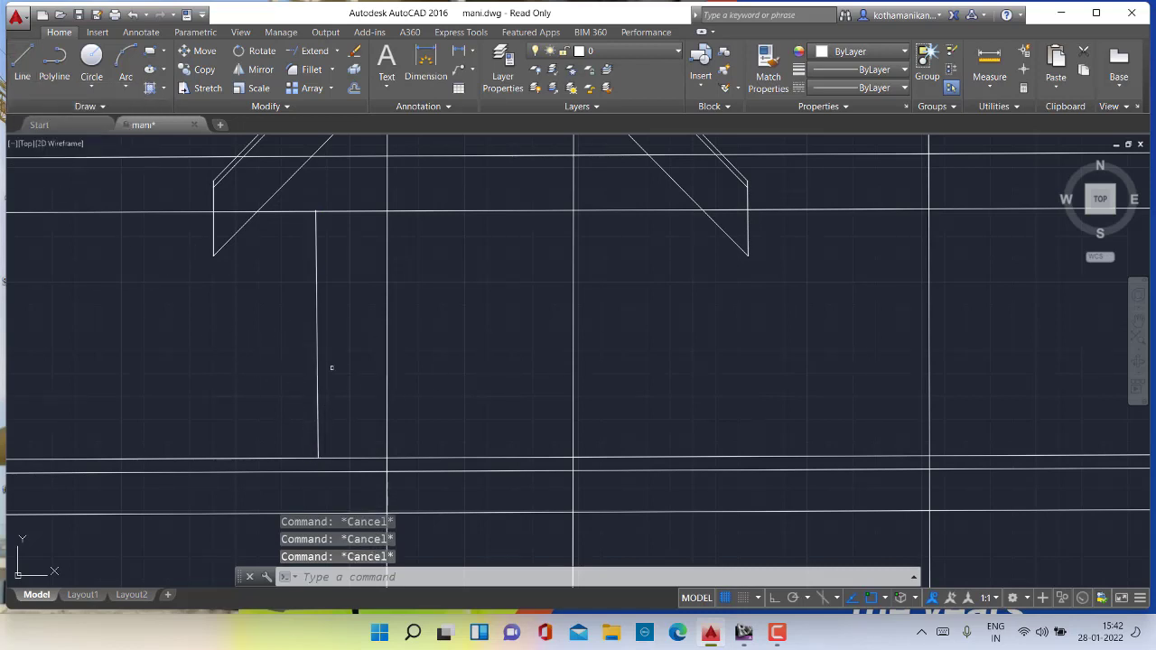
Offset the new vertical line 1' to its right, then bring the floor line below into view
click(354, 88)
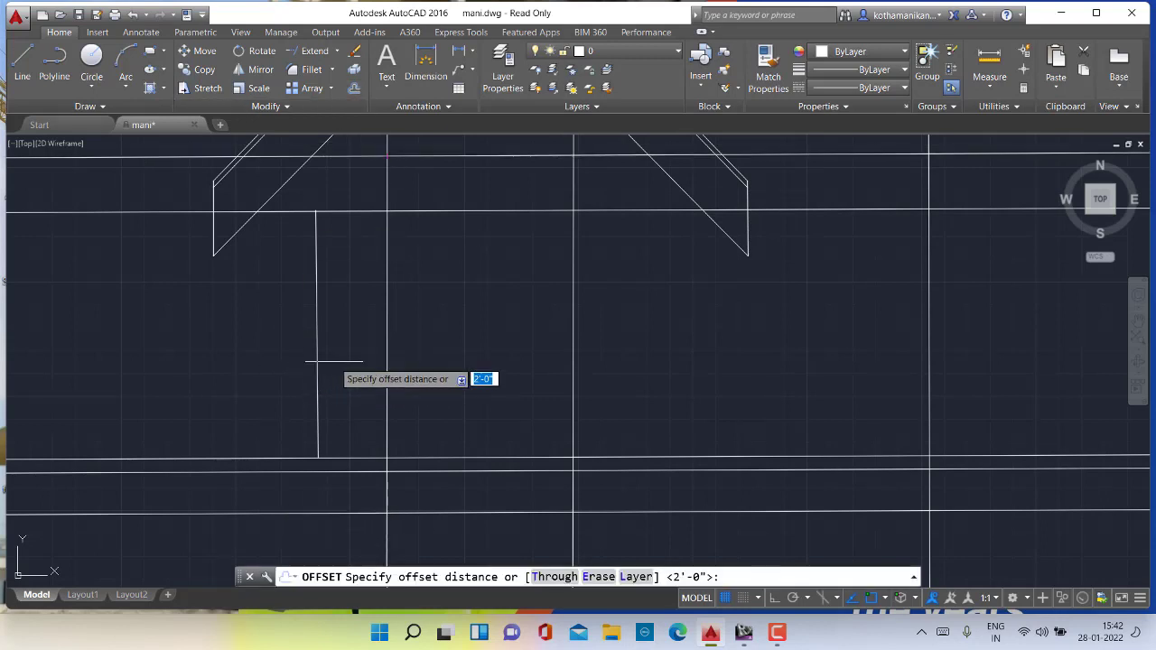
key(Return)
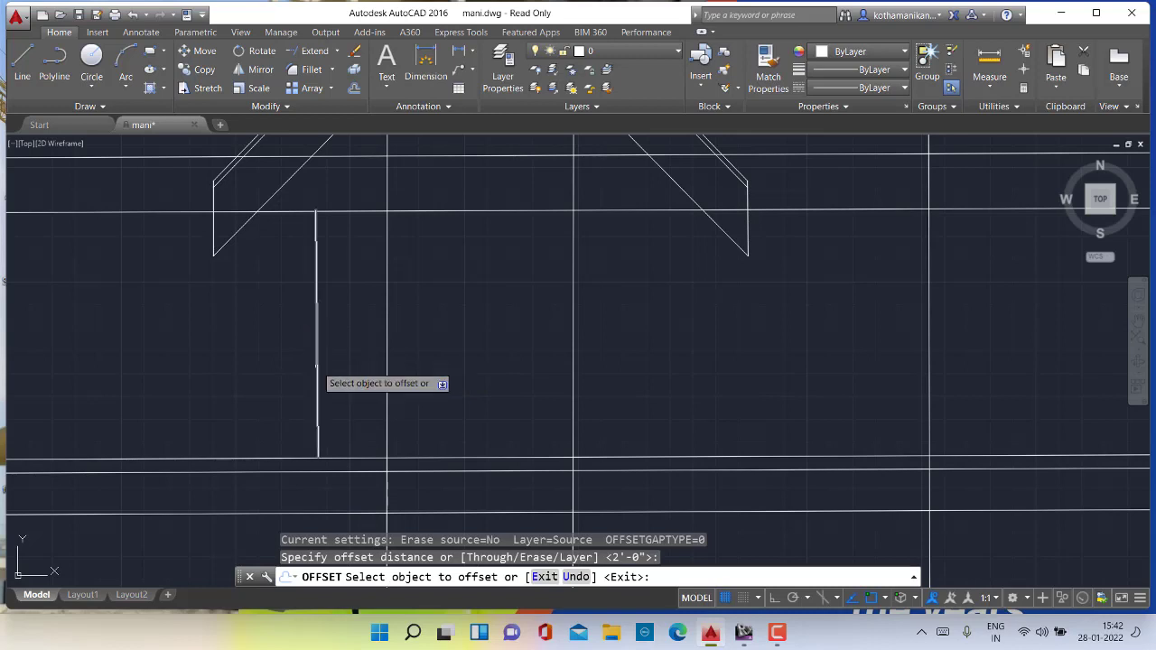
click(316, 366)
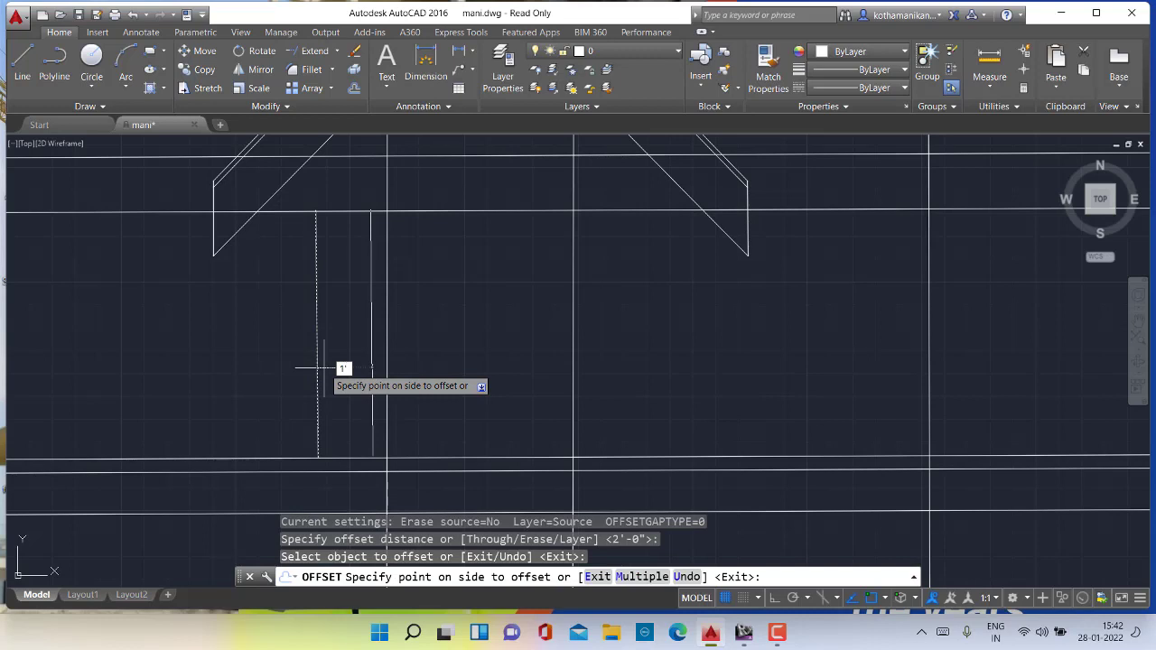
click(324, 367)
scroll(323, 368, up, 2)
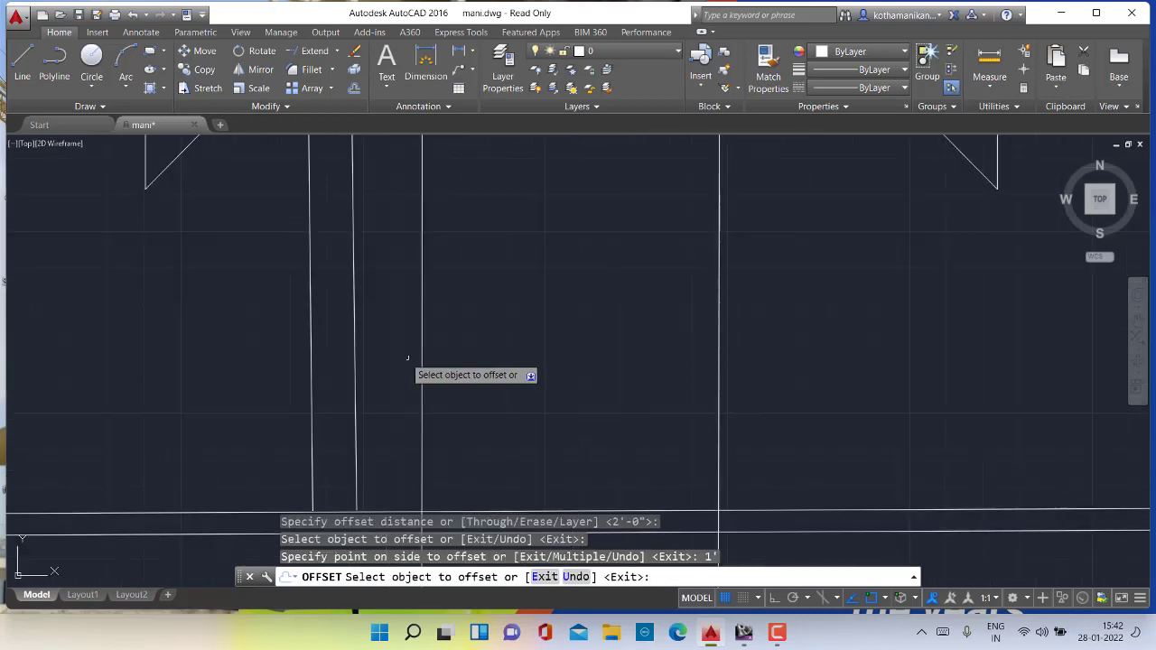
scroll(300, 357, down, 3)
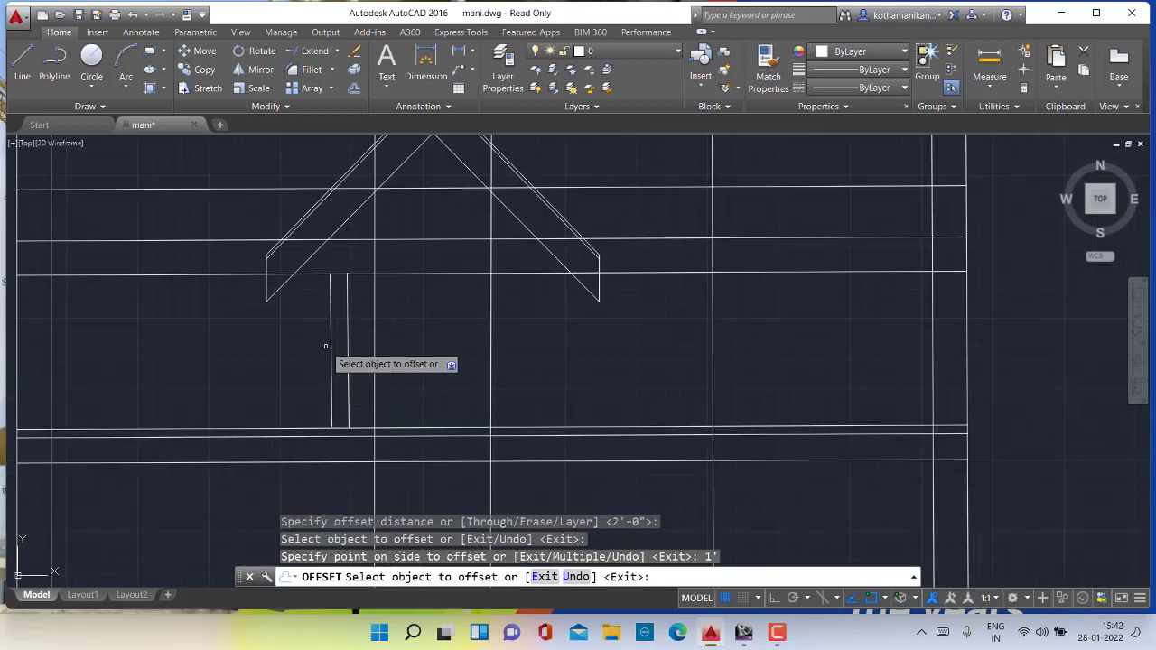
key(Escape)
scroll(356, 397, up, 5)
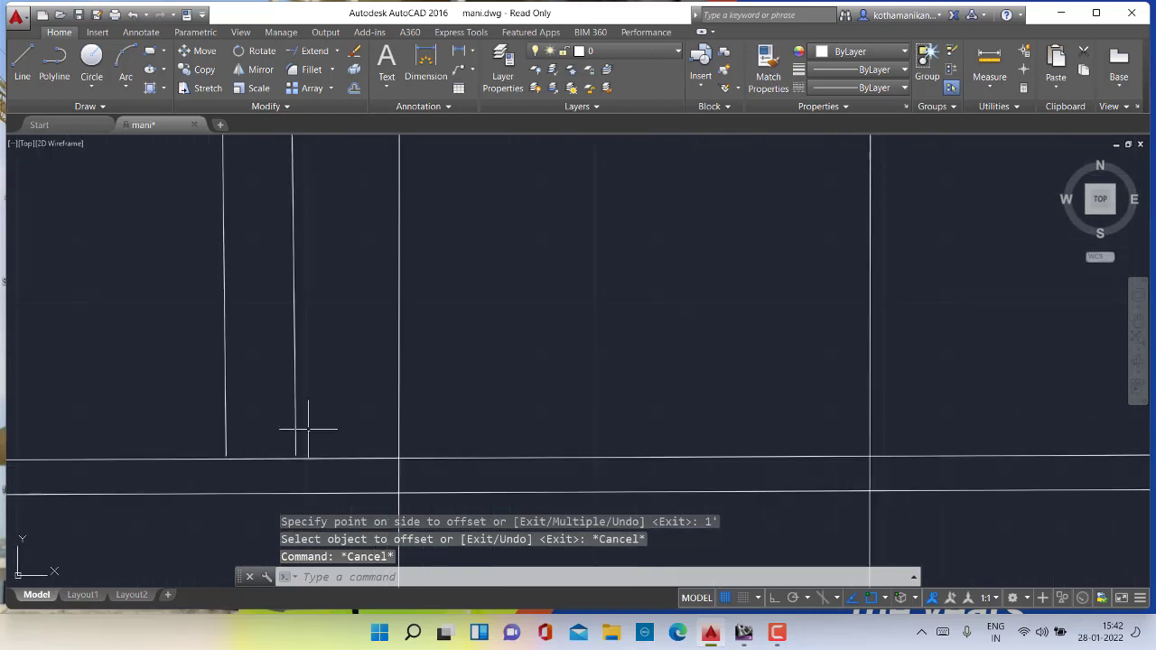
mouse_move(307, 430)
middle_down()
mouse_move(418, 382)
mouse_move(493, 361)
mouse_move(514, 370)
middle_up()
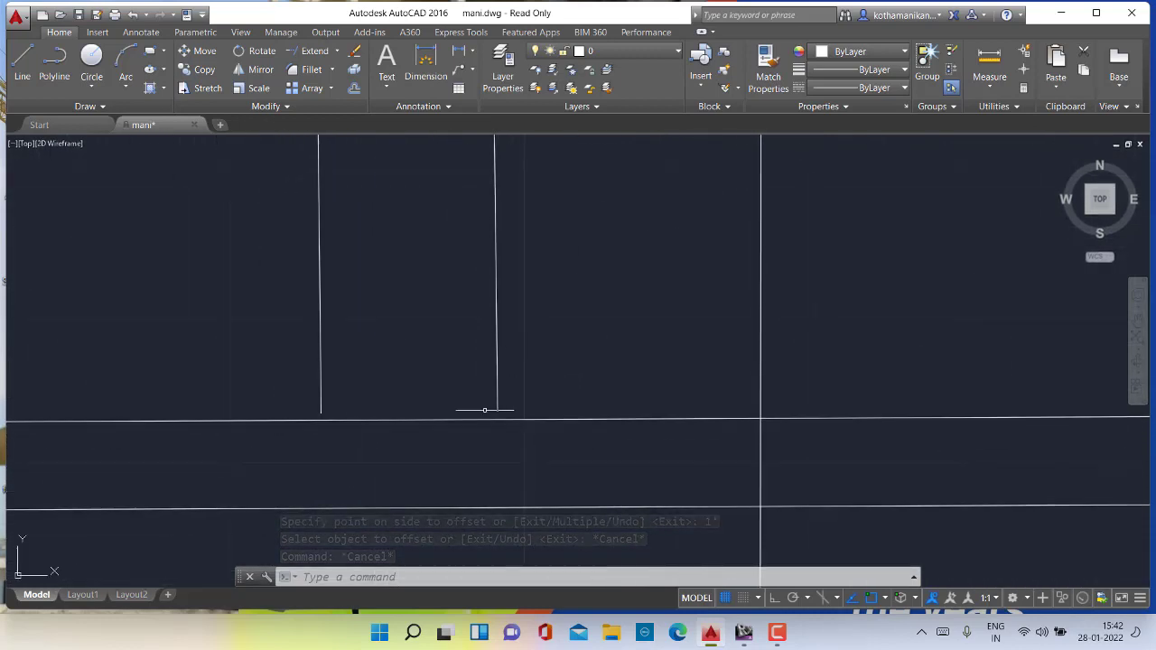
scroll(497, 404, up, 3)
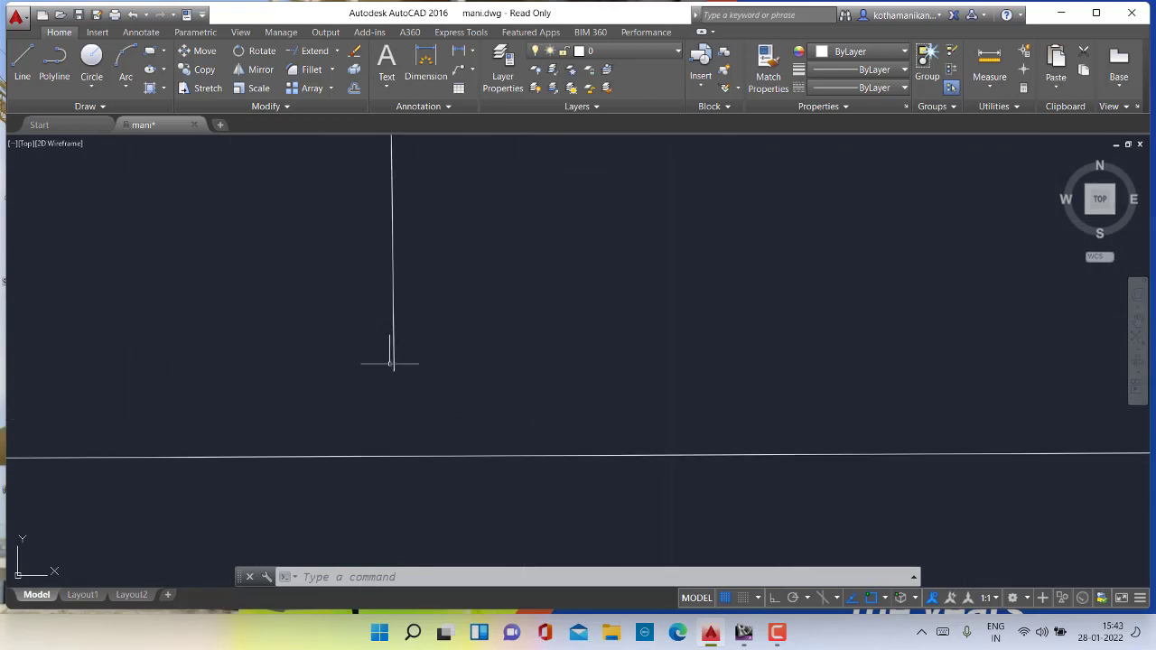
Extend the first post line down to the chosen beam-line boundary
click(394, 370)
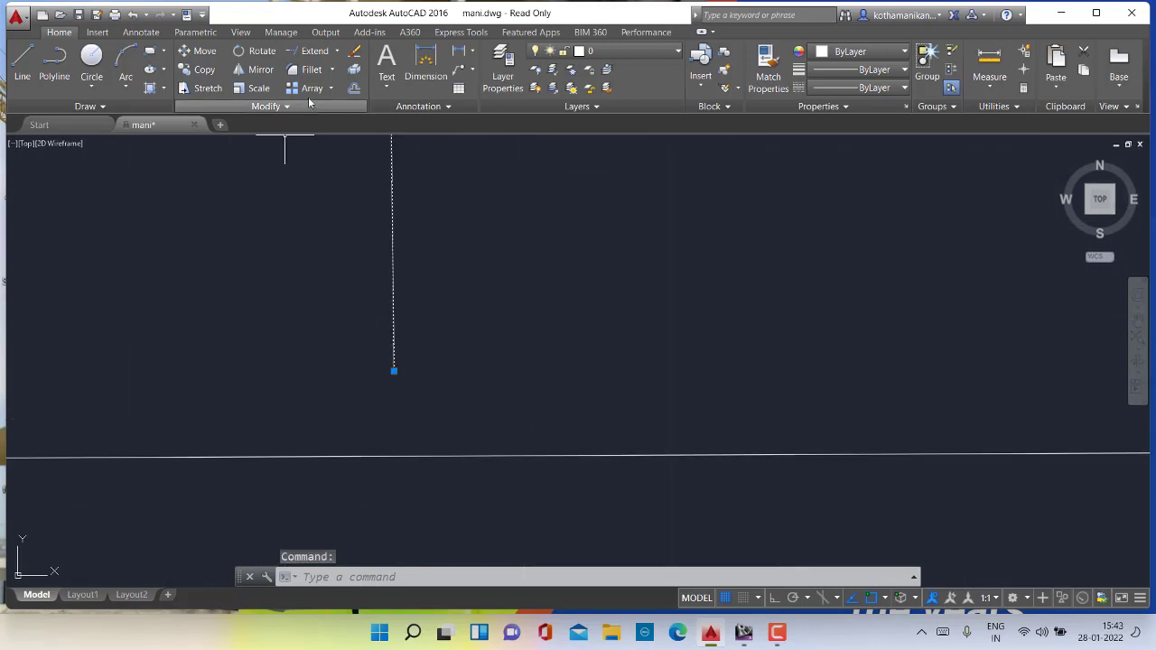
click(313, 54)
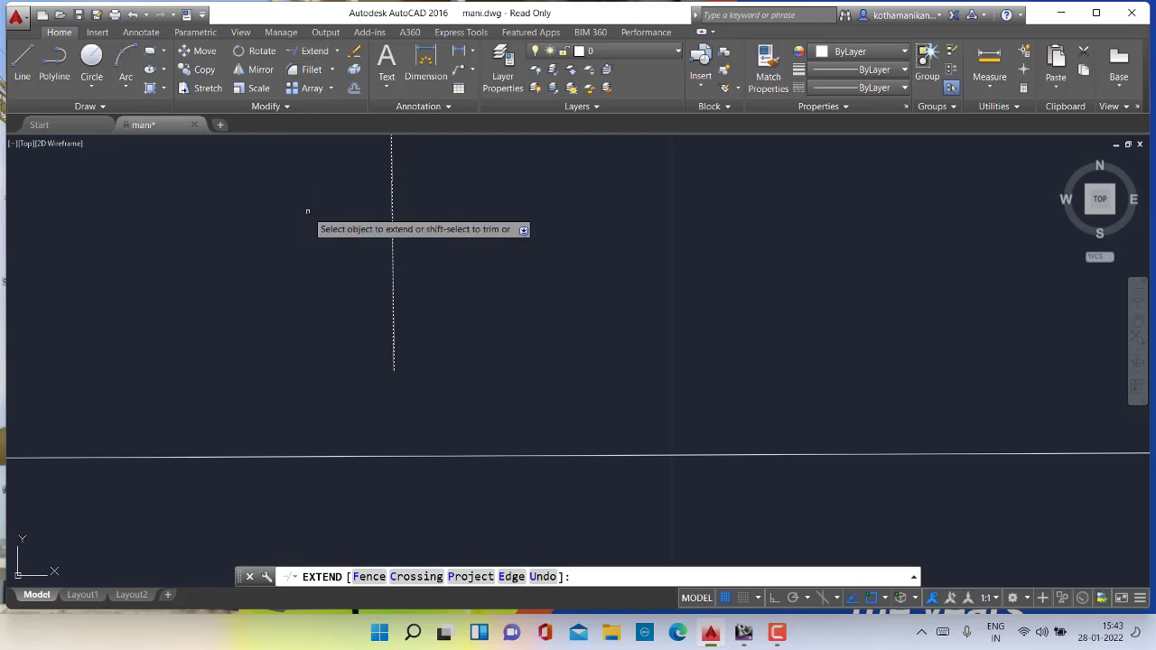
key(Escape)
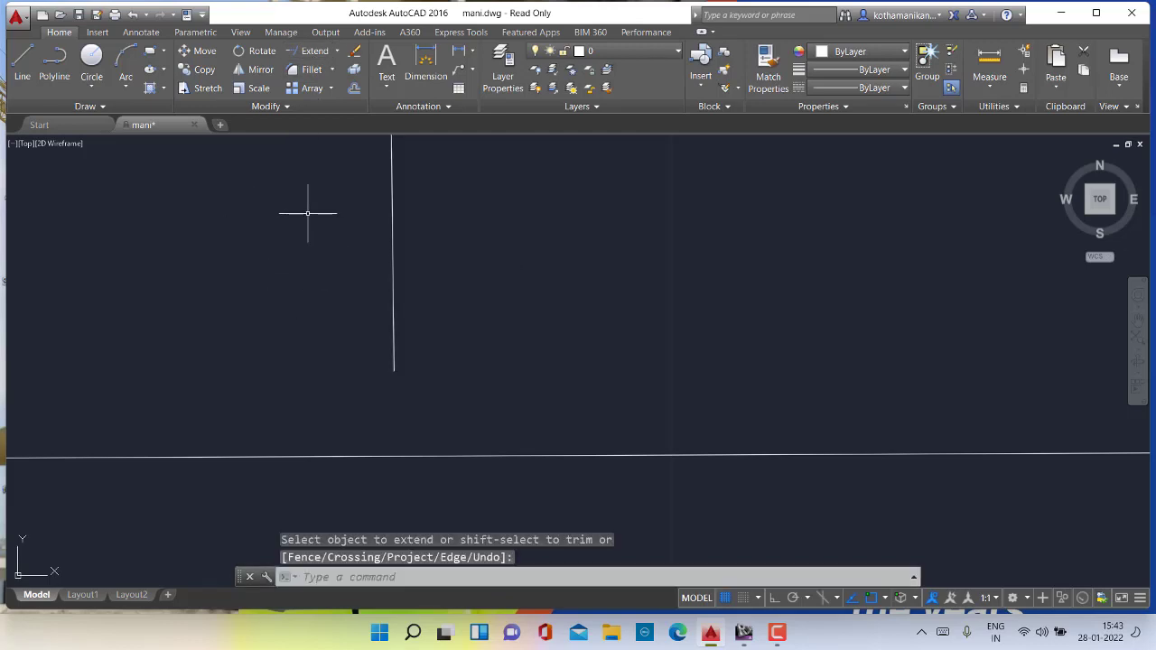
click(314, 51)
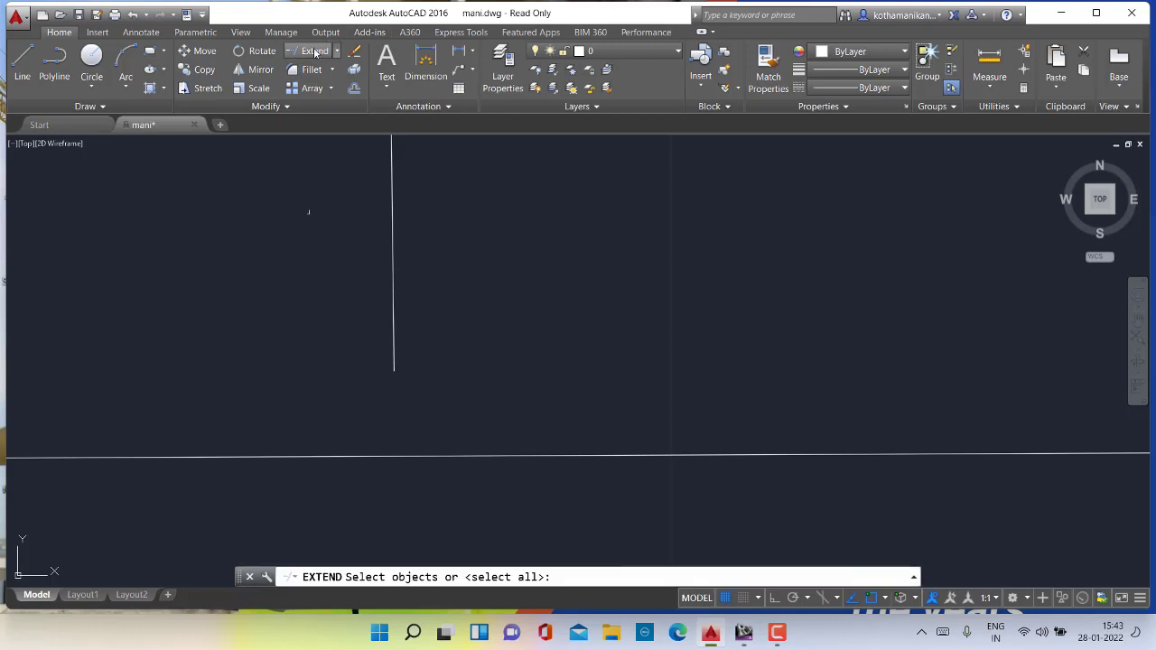
click(392, 302)
key(Return)
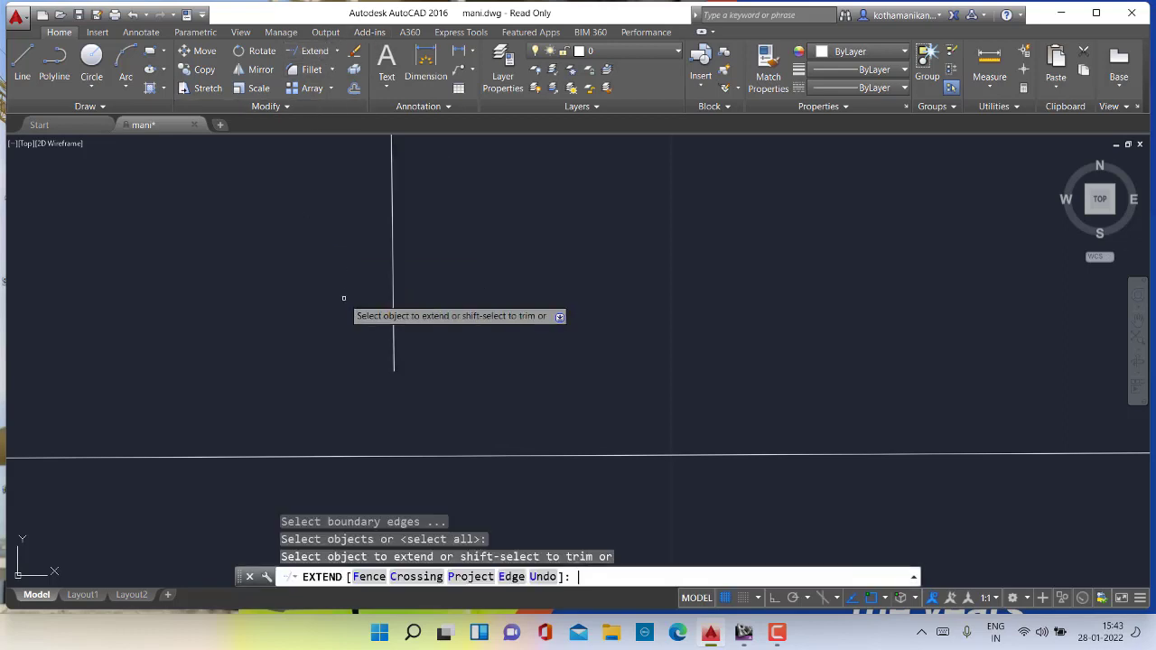
click(392, 327)
Extend the second post line to the same boundary and recentre the view on the post
mouse_move(333, 333)
middle_down()
mouse_move(265, 313)
mouse_move(405, 343)
middle_up()
scroll(405, 343, up, 2)
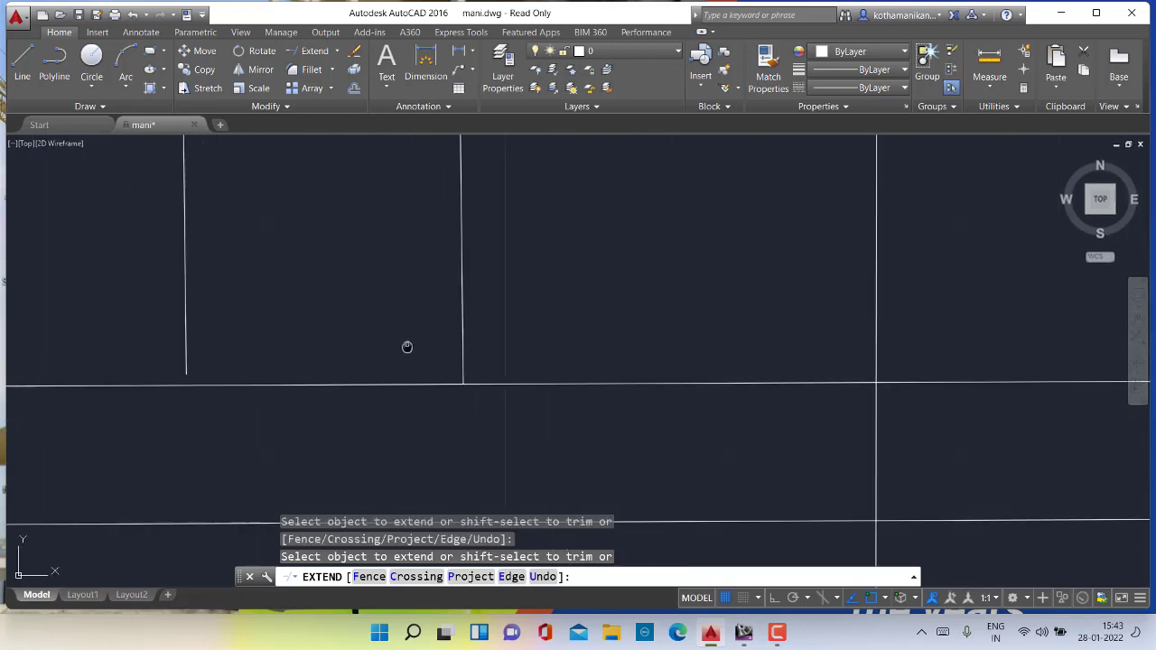
click(186, 312)
scroll(192, 311, down, 3)
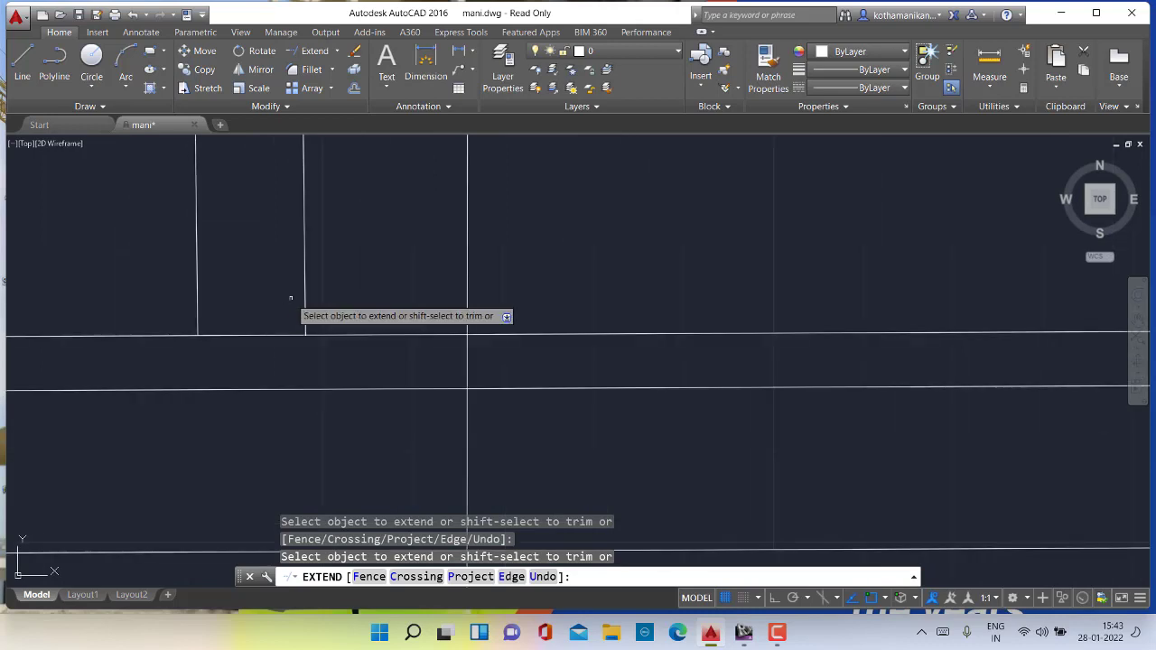
middle_drag(273, 229, 271, 359)
scroll(277, 394, down, 2)
scroll(279, 256, down, 1)
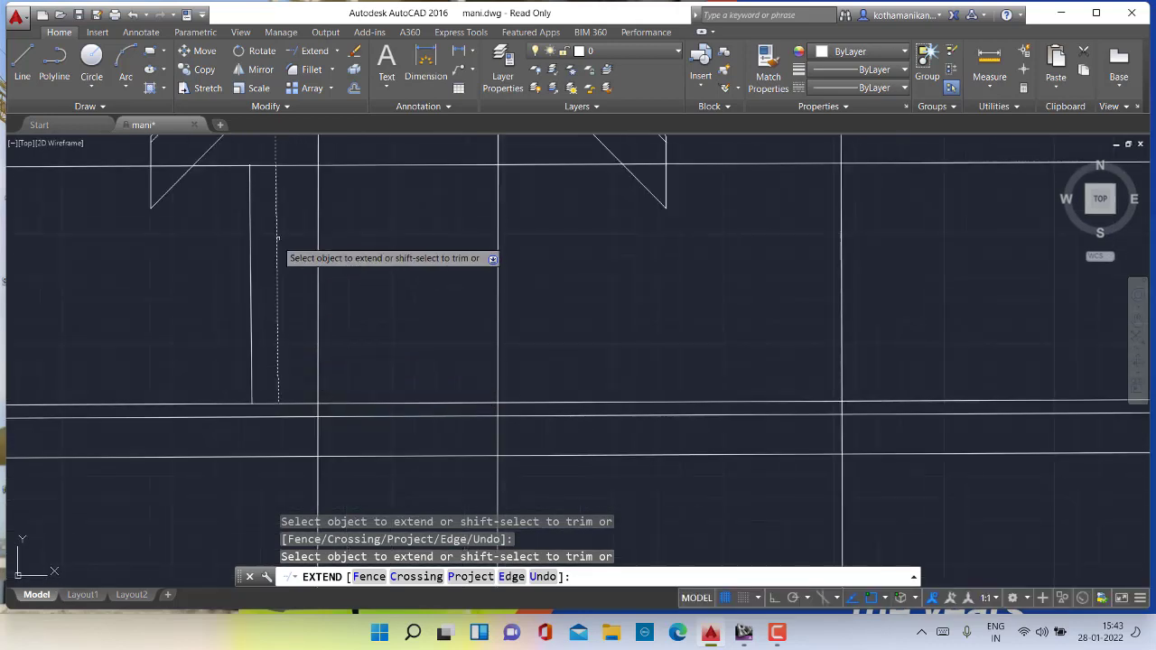
middle_drag(279, 256, 285, 387)
key(Escape)
key(Escape)
key(Escape)
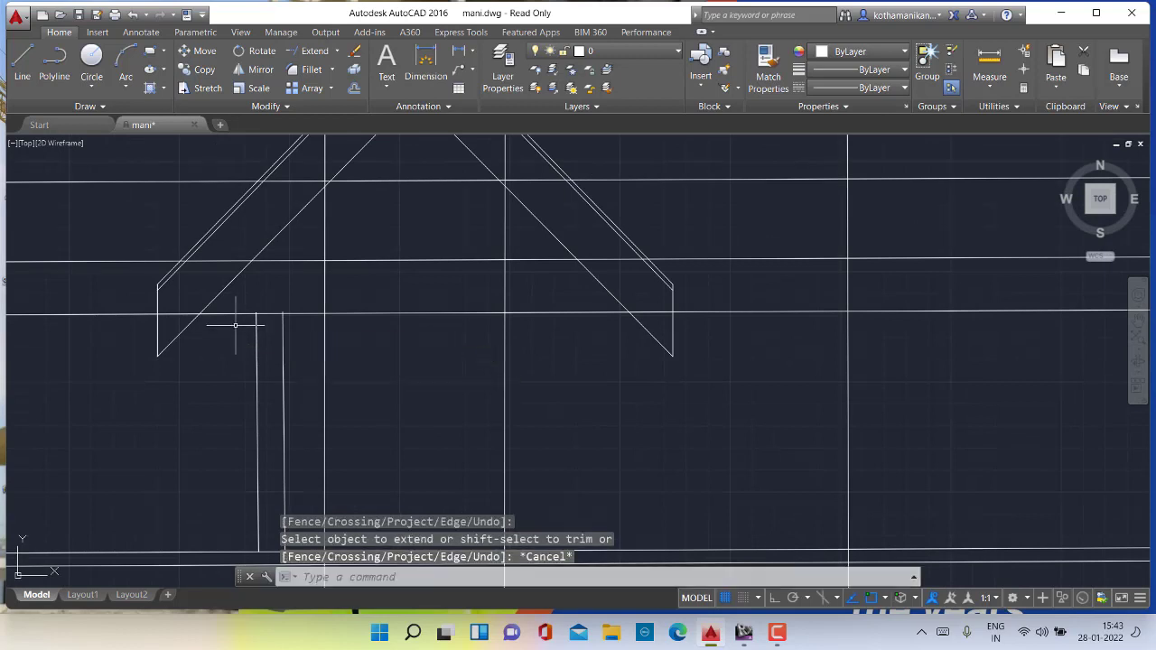
scroll(249, 300, up, 4)
mouse_move(250, 312)
middle_down()
mouse_move(511, 338)
mouse_move(482, 348)
middle_up()
scroll(542, 325, up, 5)
scroll(612, 266, down, 7)
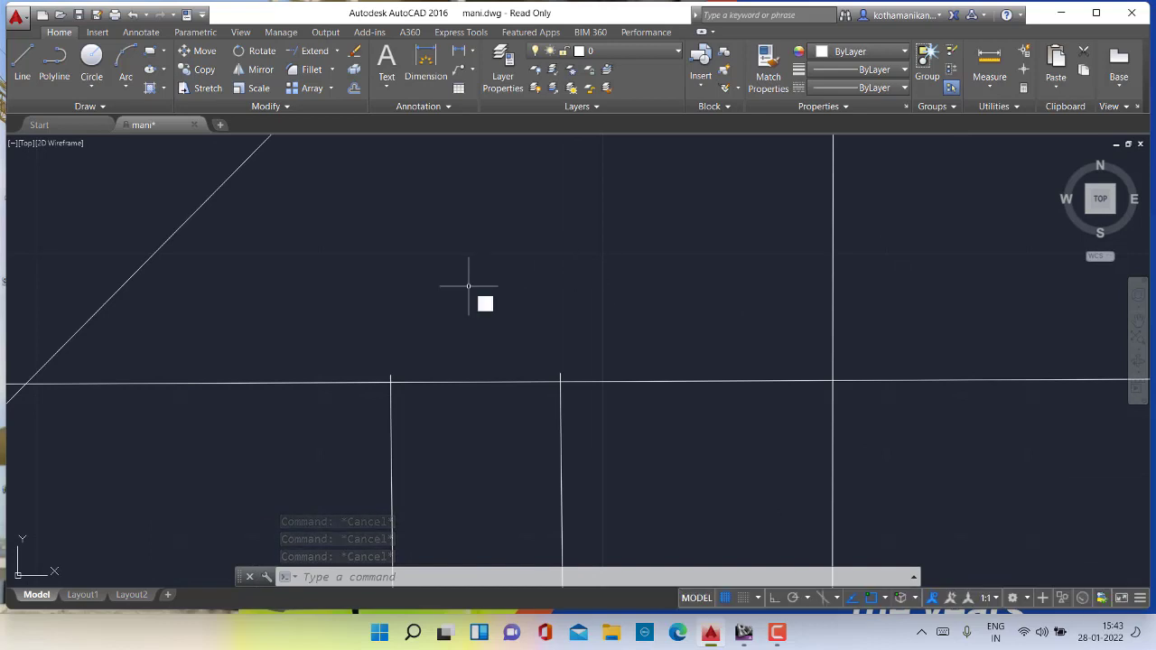
Trim the stray stubs on the right and left with TR, all objects as cutting edges
text(tr)
key(Return)
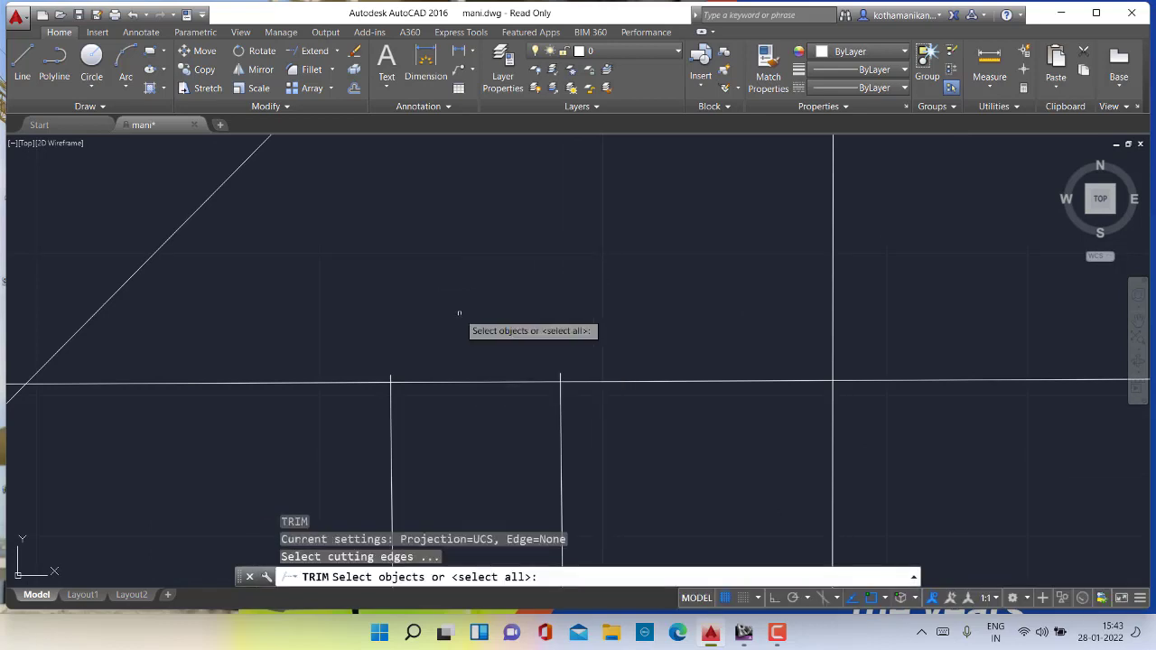
key(Return)
scroll(496, 325, up, 4)
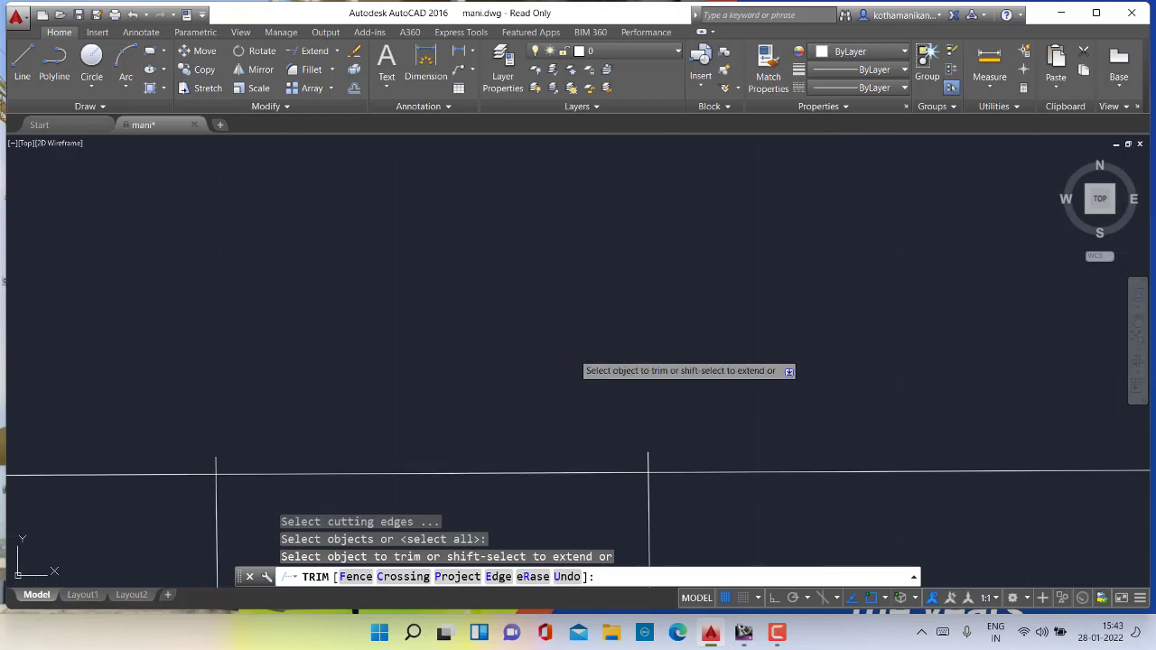
click(649, 462)
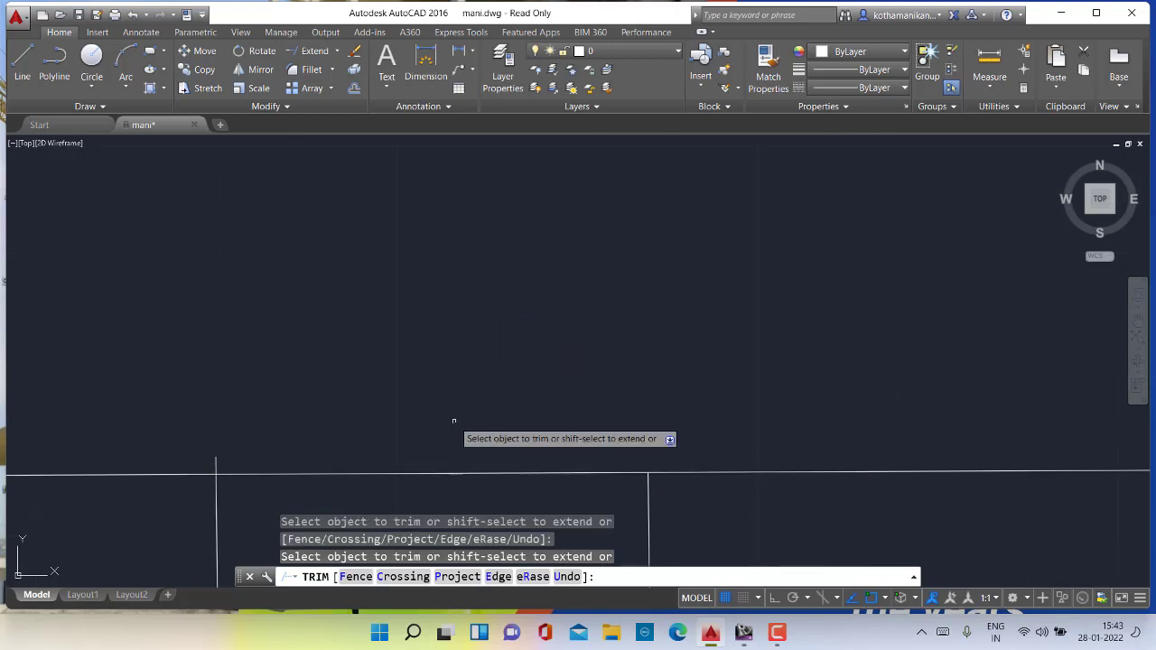
click(217, 461)
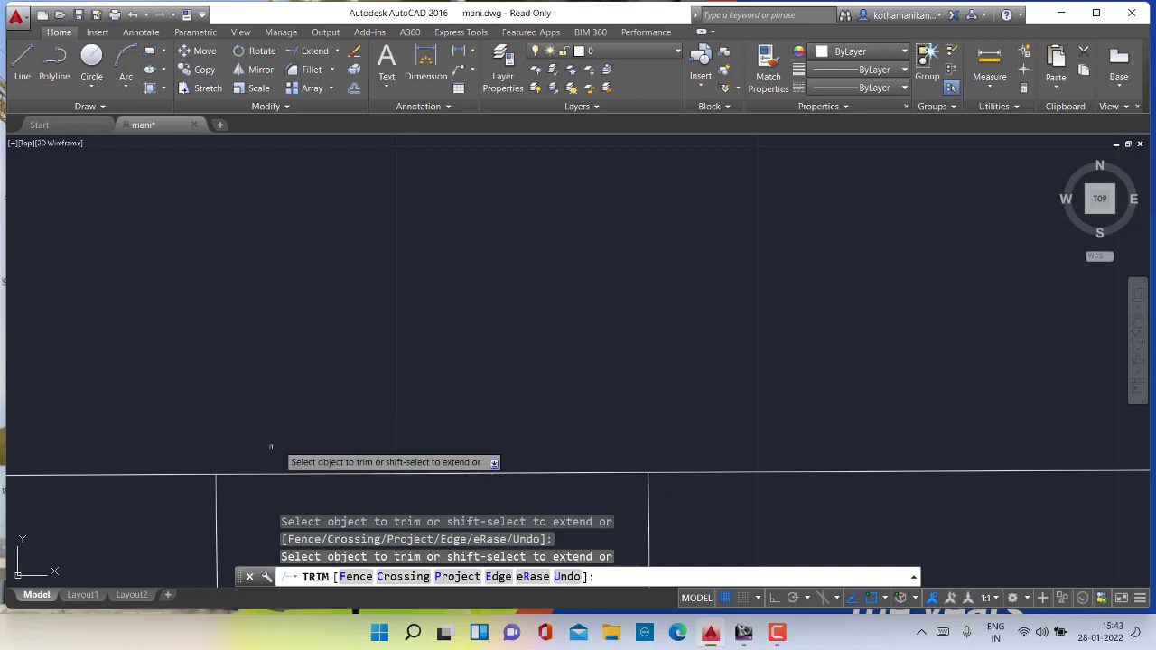
key(Escape)
key(Escape)
scroll(415, 347, down, 4)
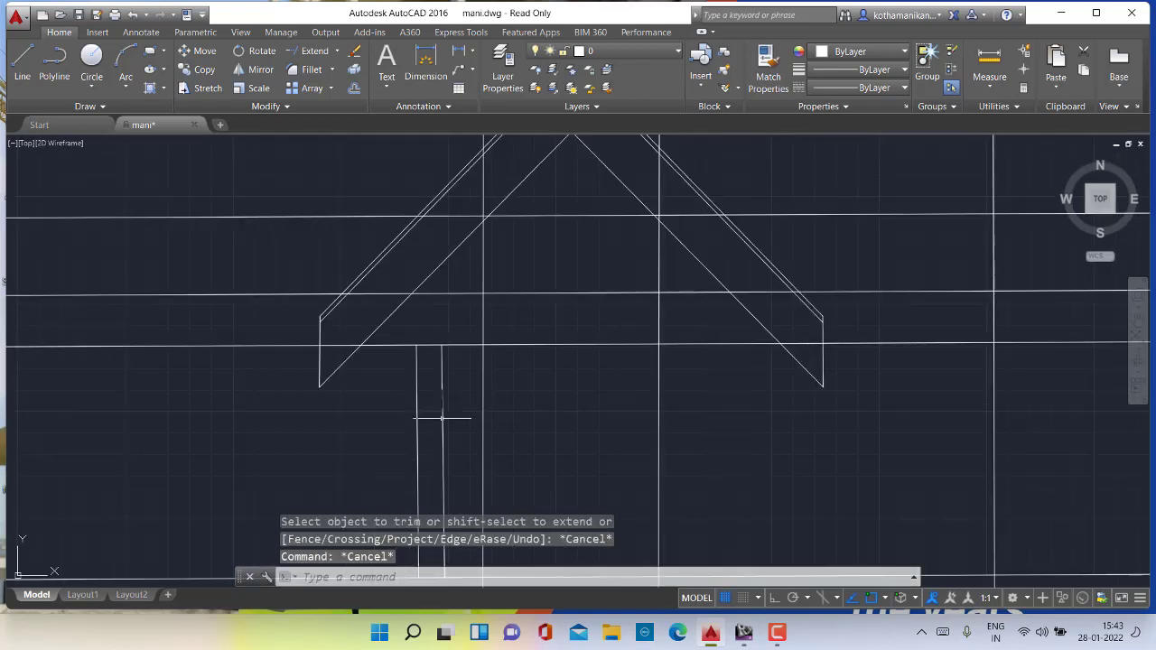
scroll(441, 418, down, 2)
scroll(454, 392, up, 1)
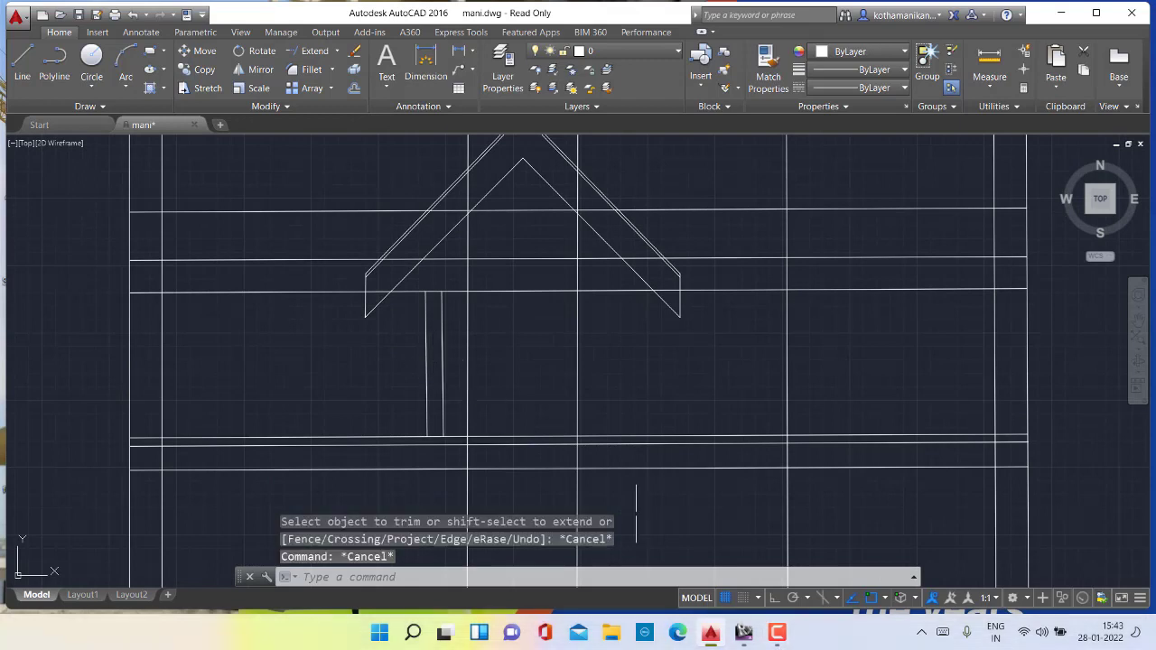
Draw the top cap rectangle from the post's top-left corner to its opposite corner
click(150, 52)
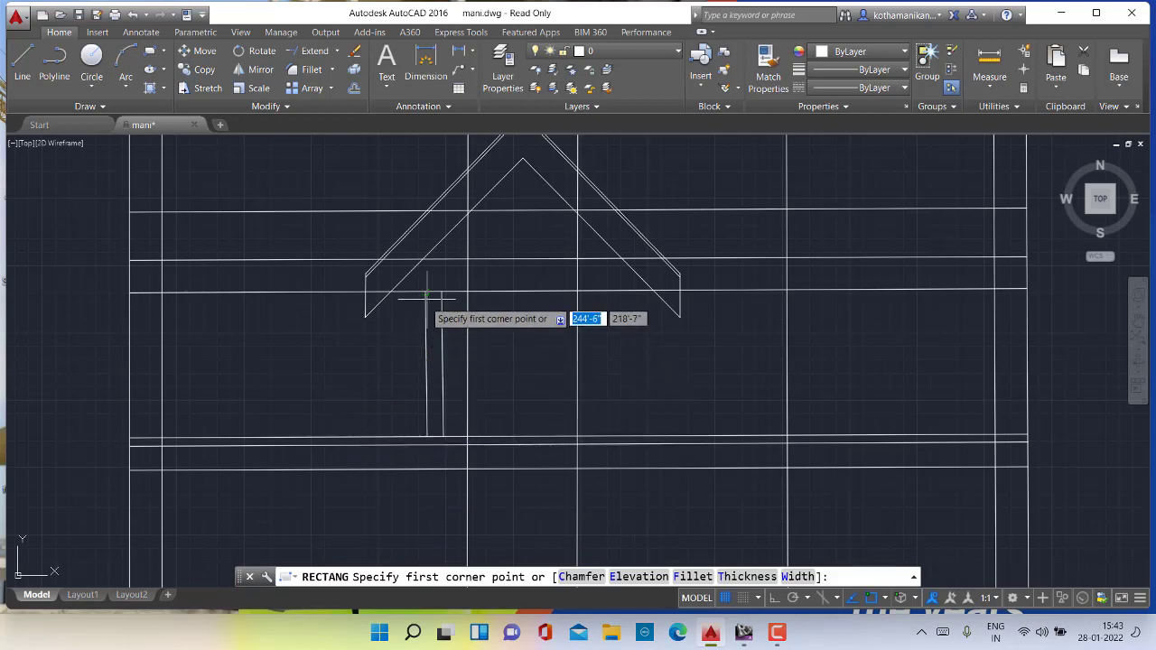
scroll(426, 294, up, 3)
scroll(427, 290, up, 2)
middle_drag(425, 289, 439, 355)
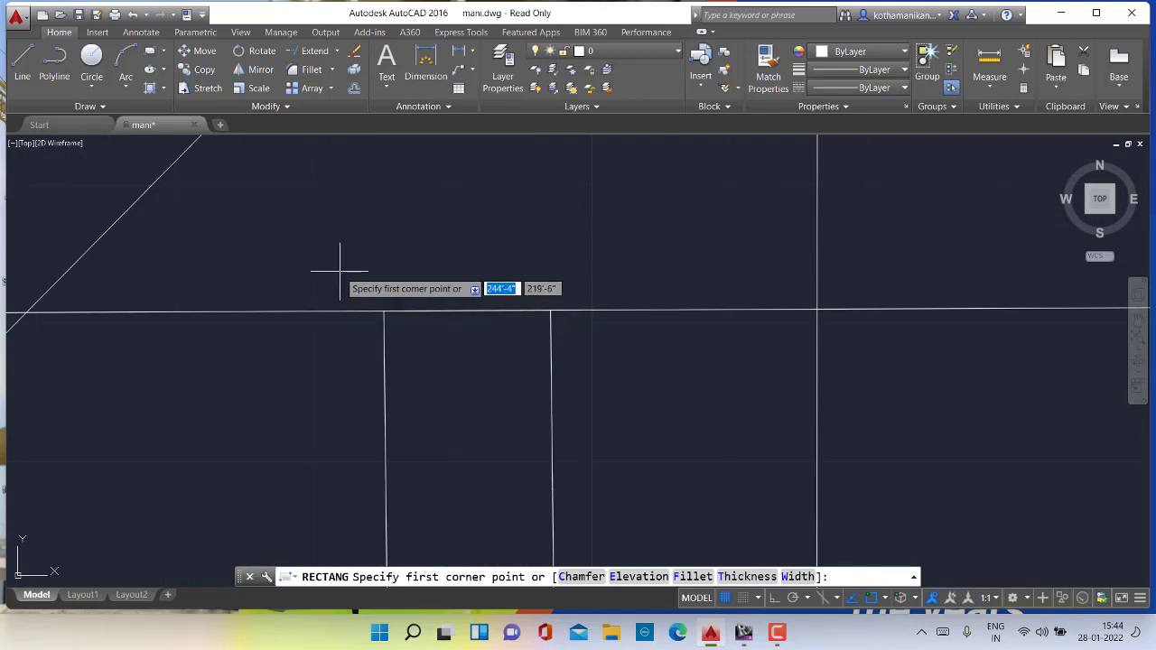
click(335, 265)
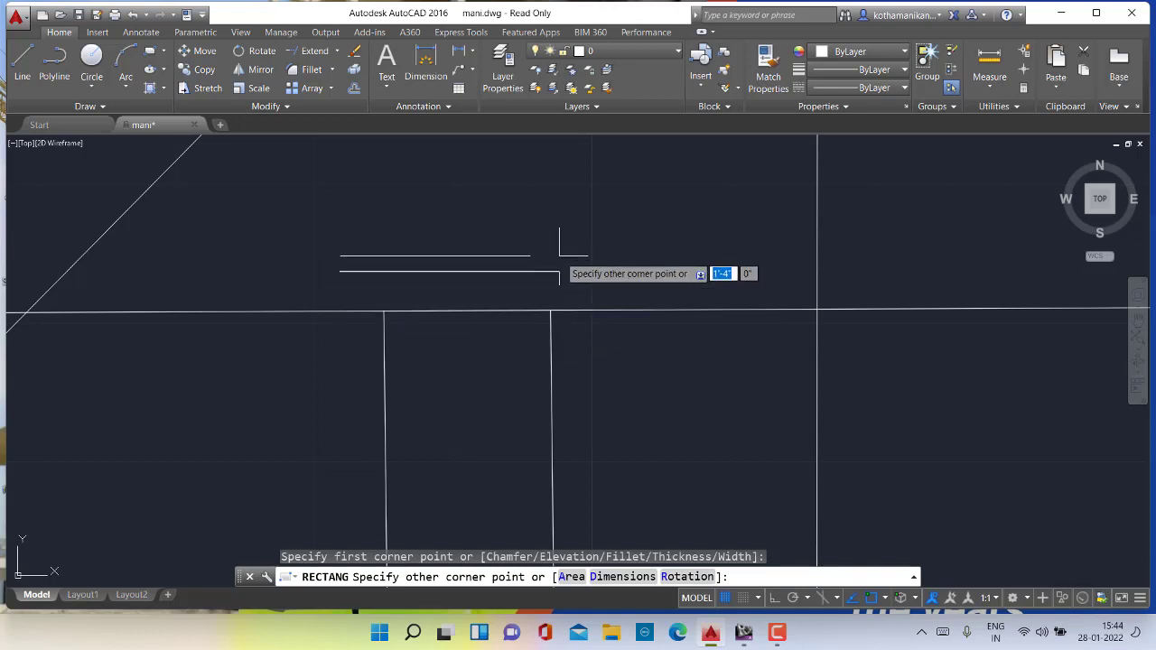
key(Escape)
key(Escape)
key(Escape)
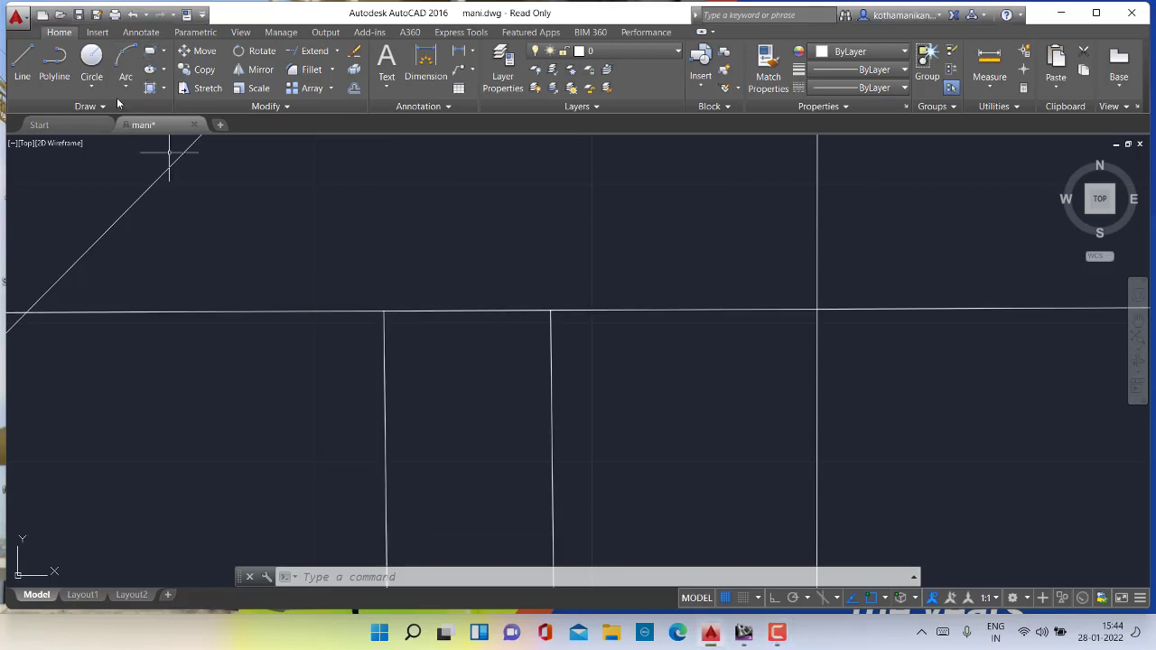
click(149, 52)
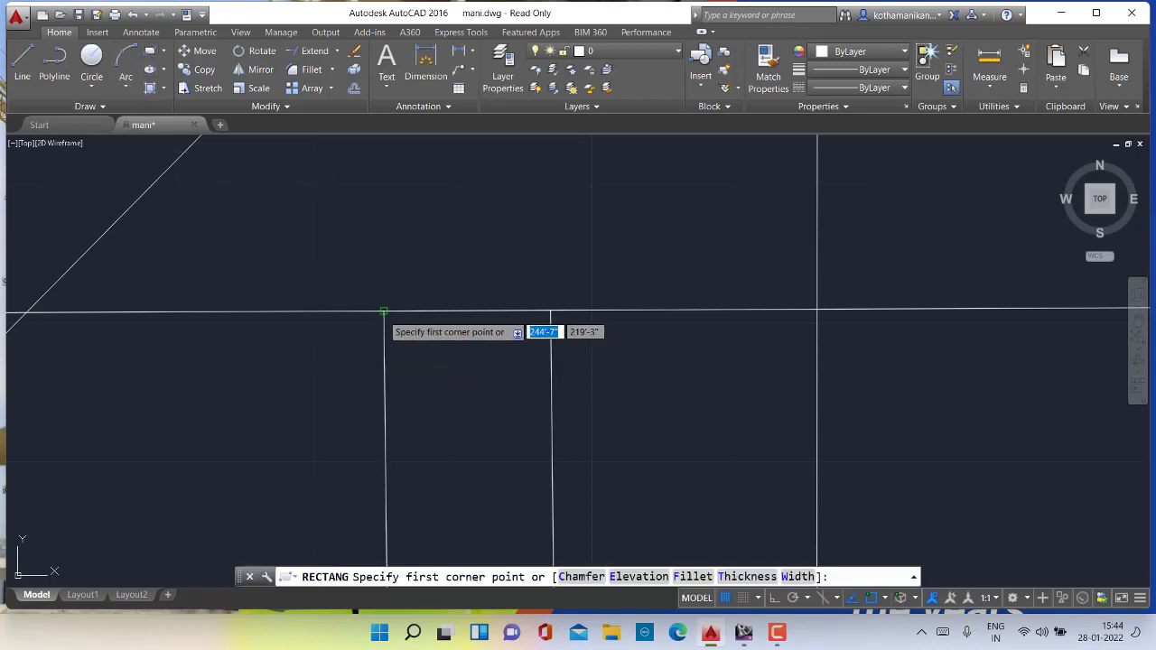
click(382, 312)
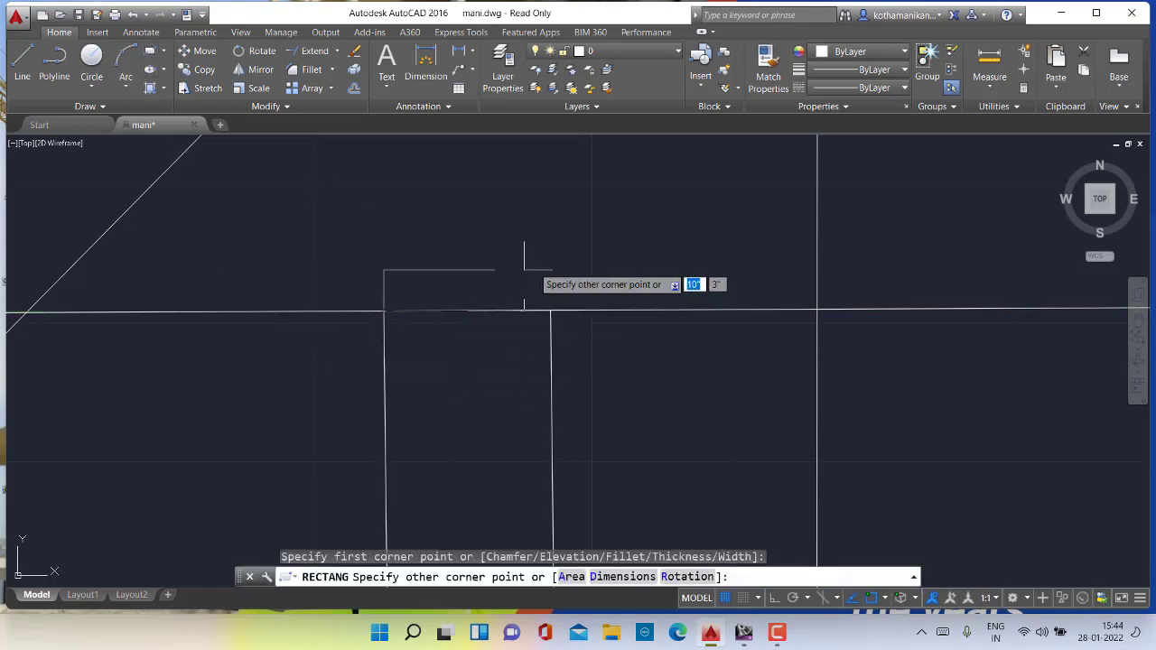
click(605, 240)
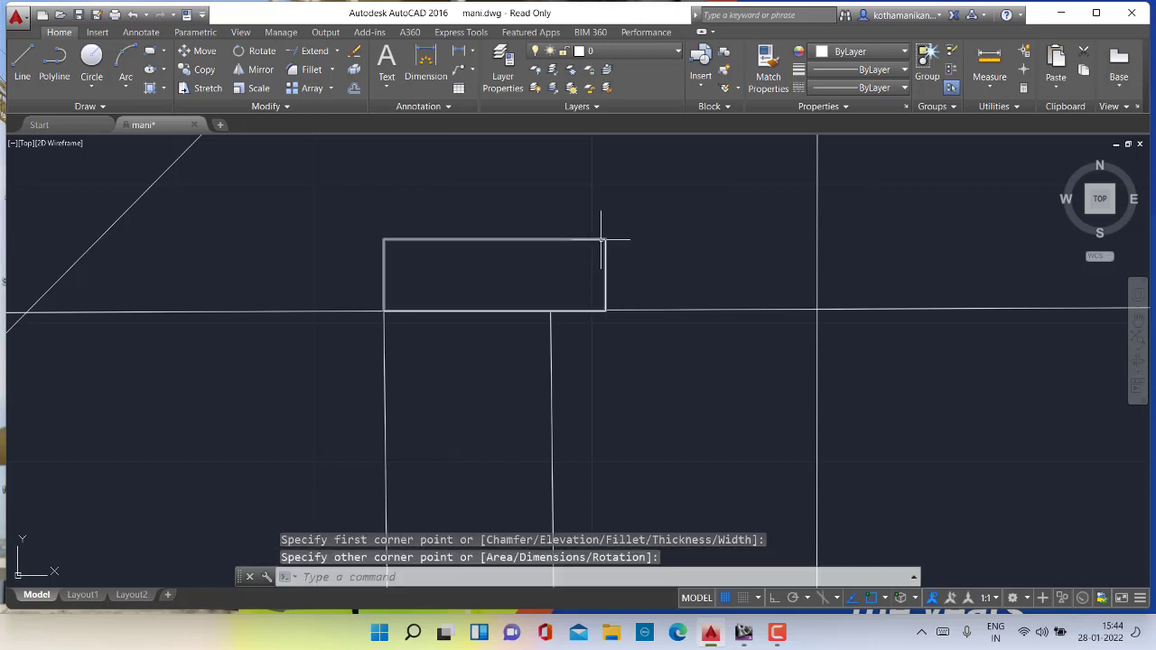
key(Escape)
key(Escape)
key(Escape)
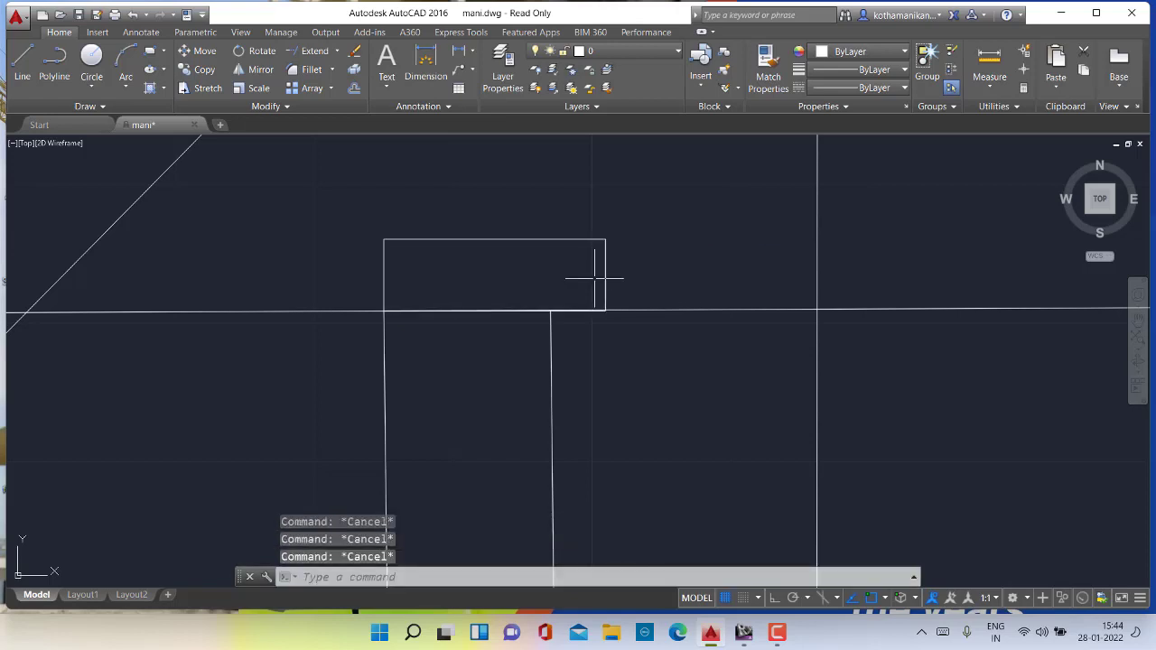
scroll(595, 278, down, 2)
Finish moving the double-line post down onto the floor line
click(568, 253)
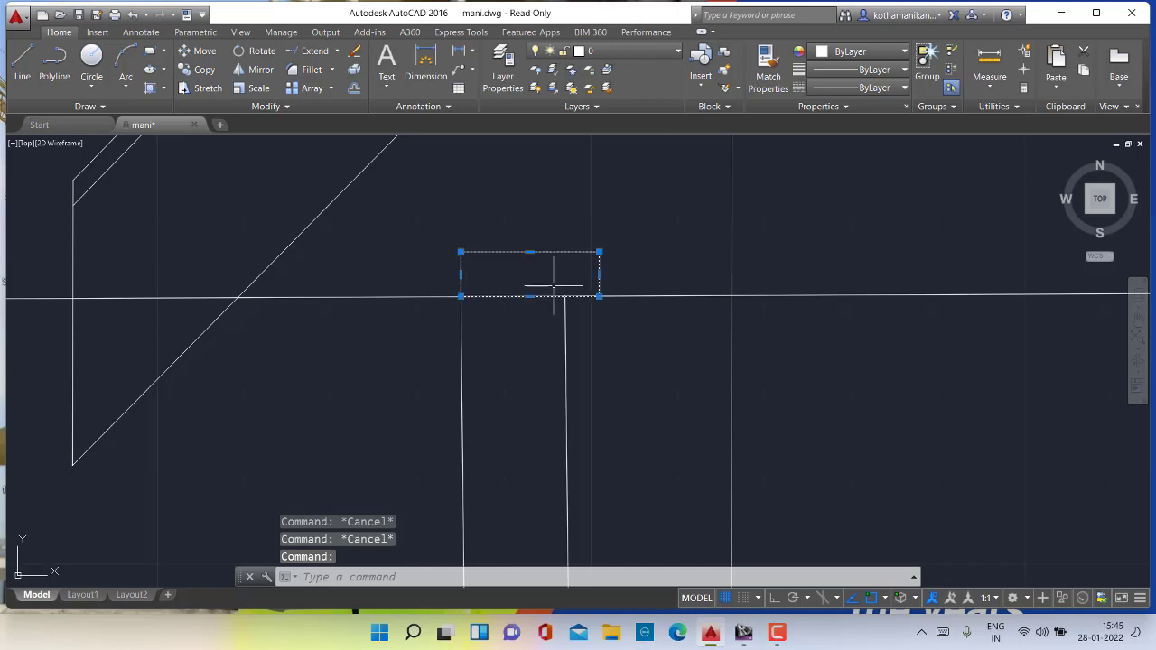
click(200, 54)
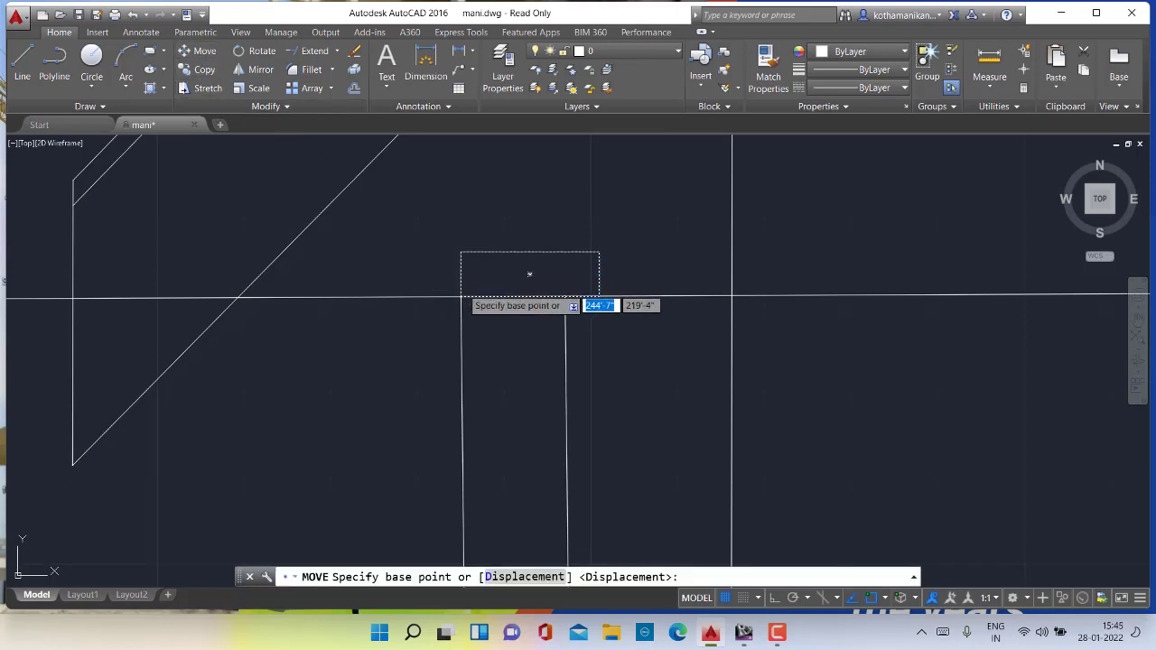
click(462, 253)
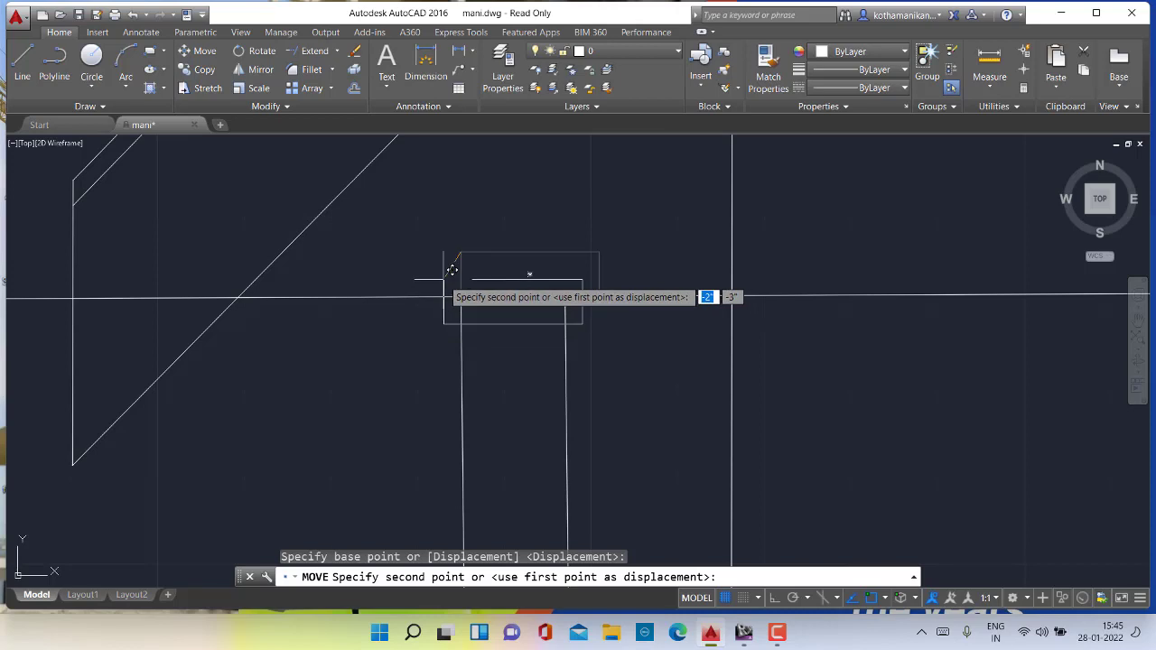
scroll(448, 311, down, 4)
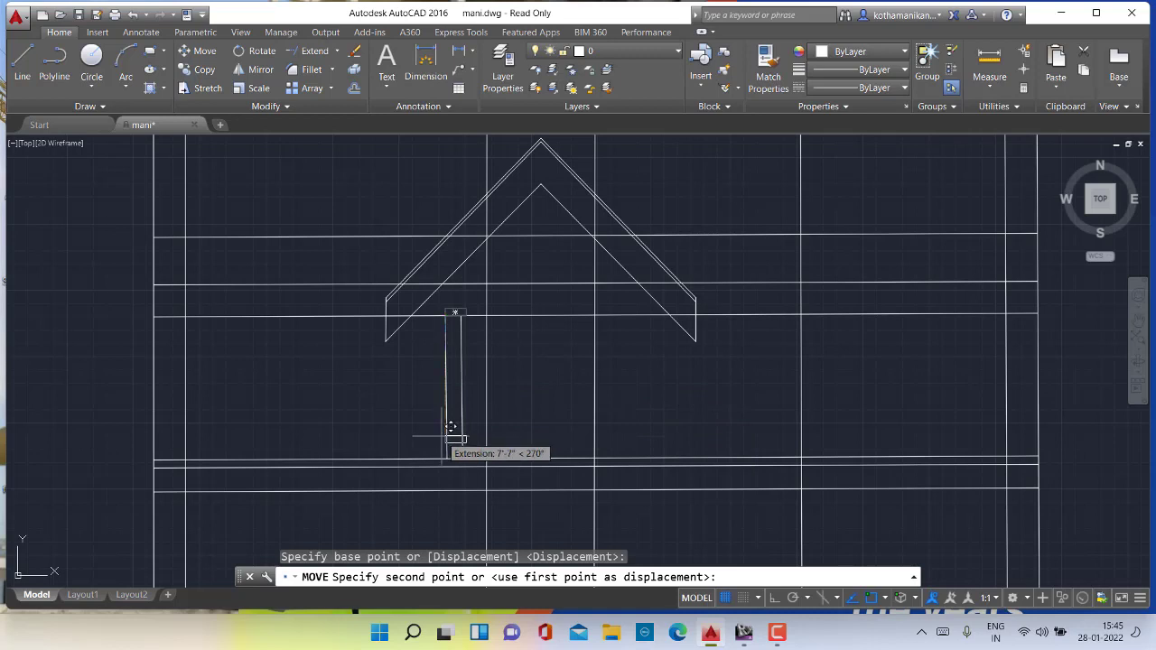
scroll(449, 426, down, 2)
scroll(448, 429, up, 4)
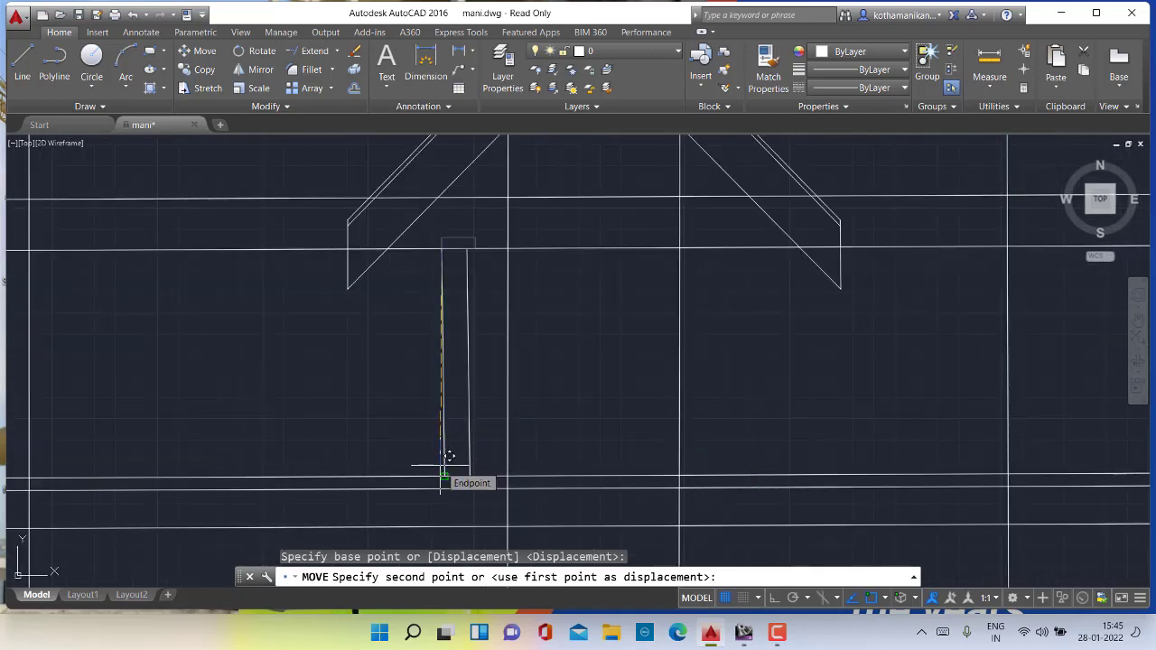
scroll(445, 477, up, 5)
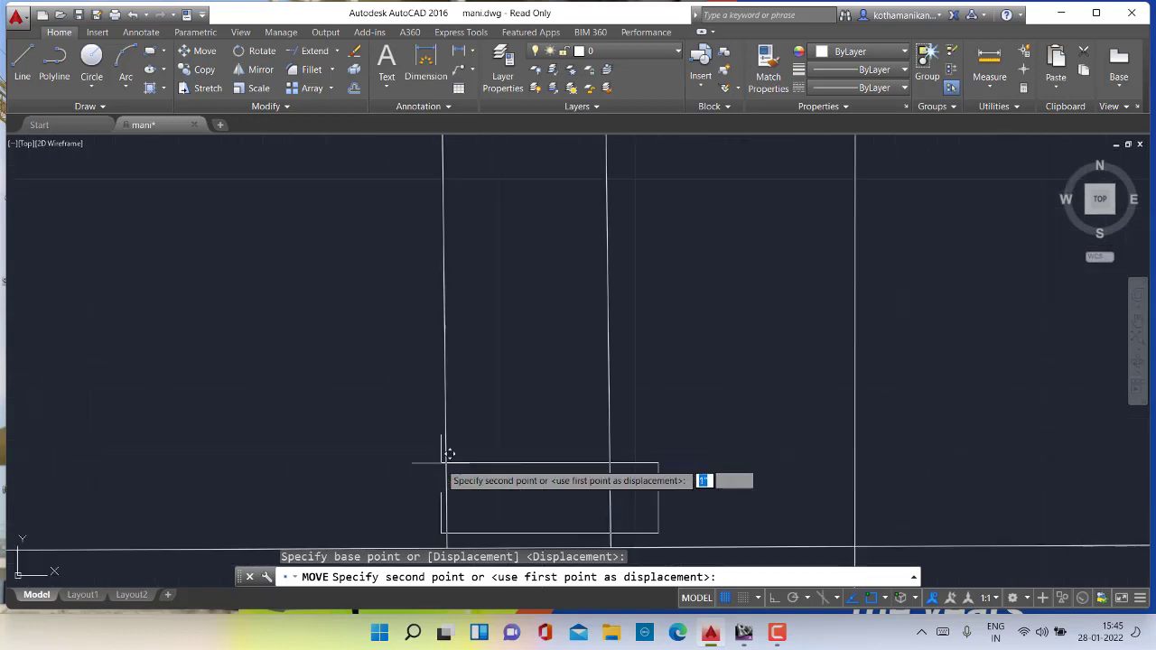
scroll(443, 259, down, 3)
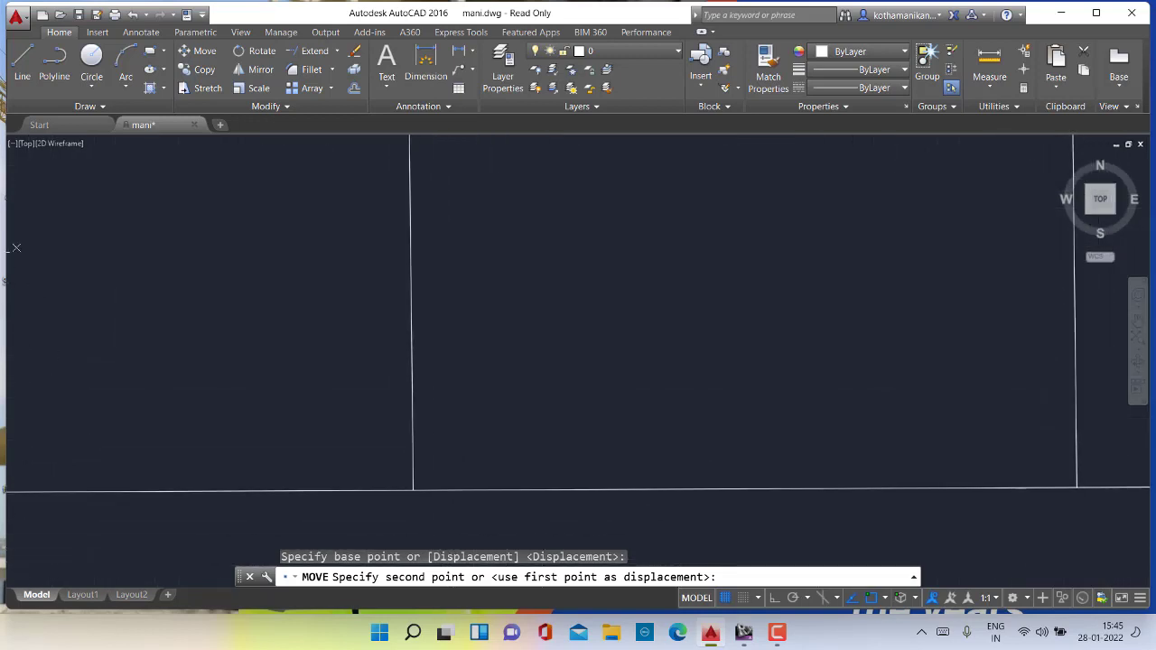
click(334, 191)
scroll(330, 201, down, 3)
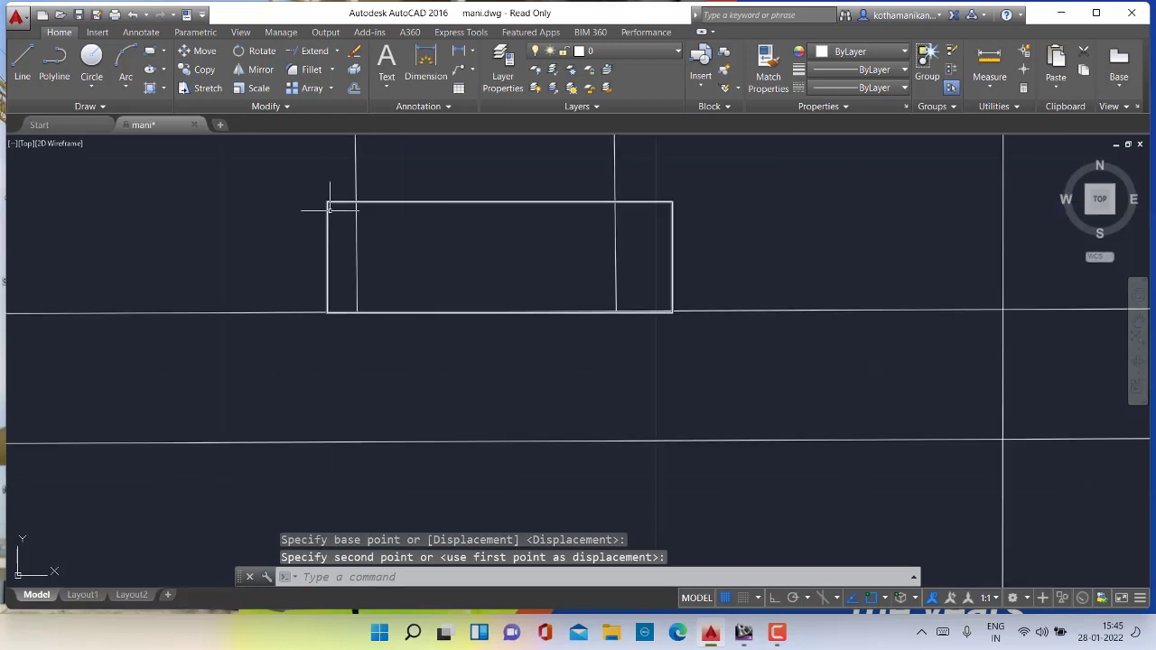
key(Escape)
key(Escape)
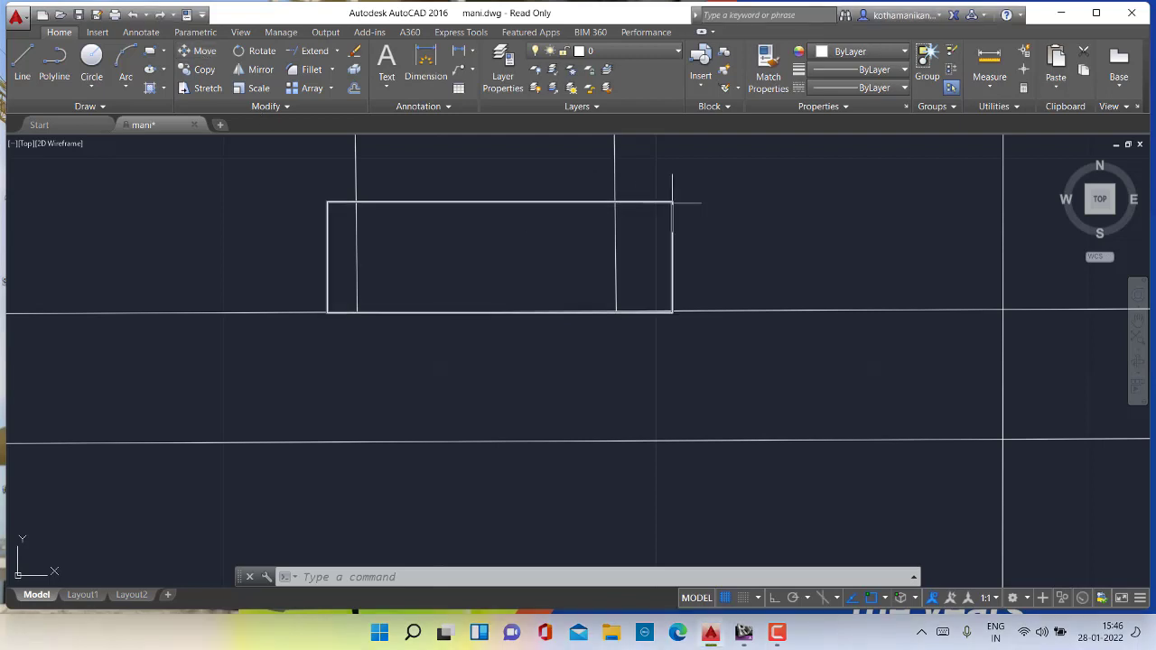
Move the base rectangle by its bottom-right corner to near the post's foot
click(190, 53)
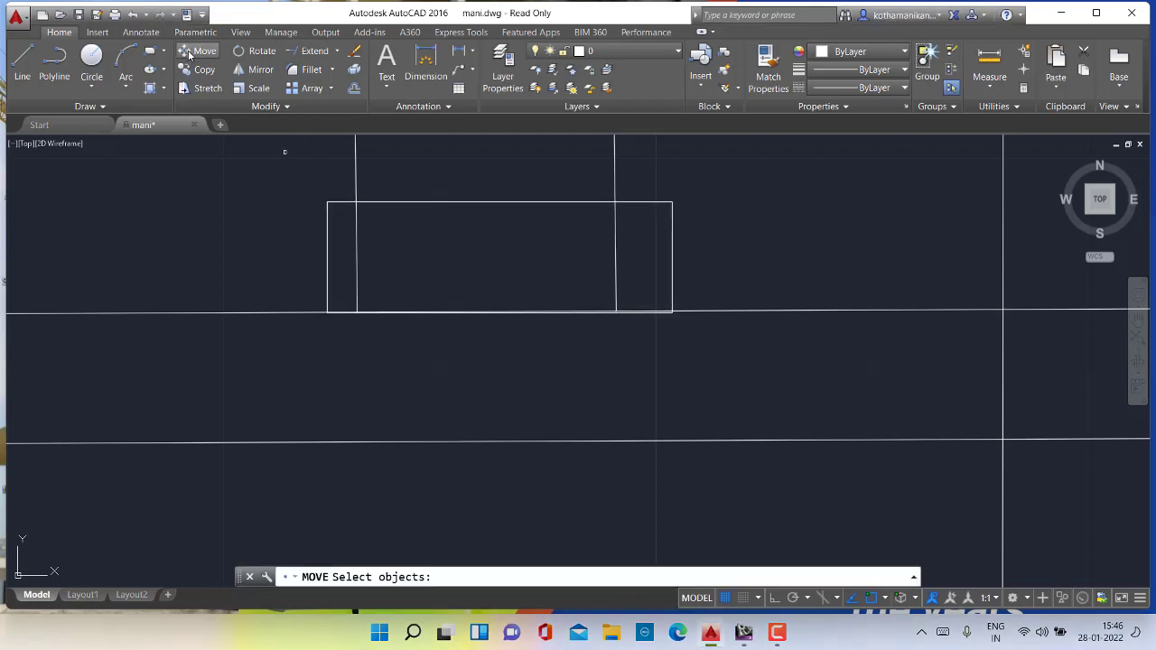
click(671, 219)
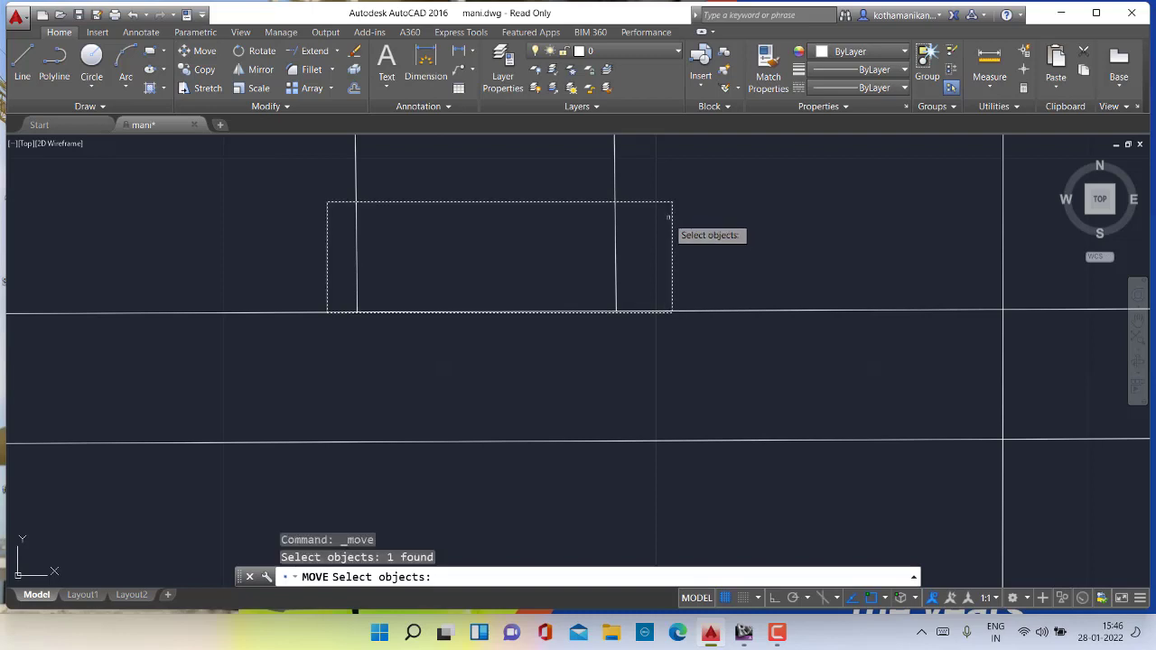
key(Return)
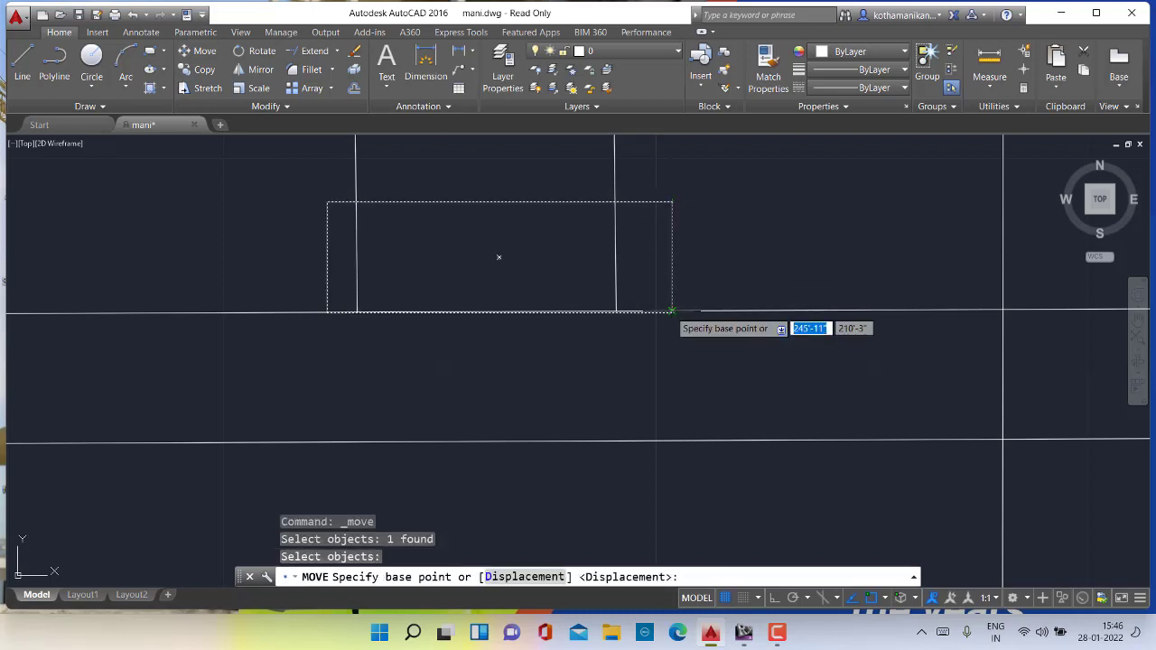
scroll(669, 303, up, 3)
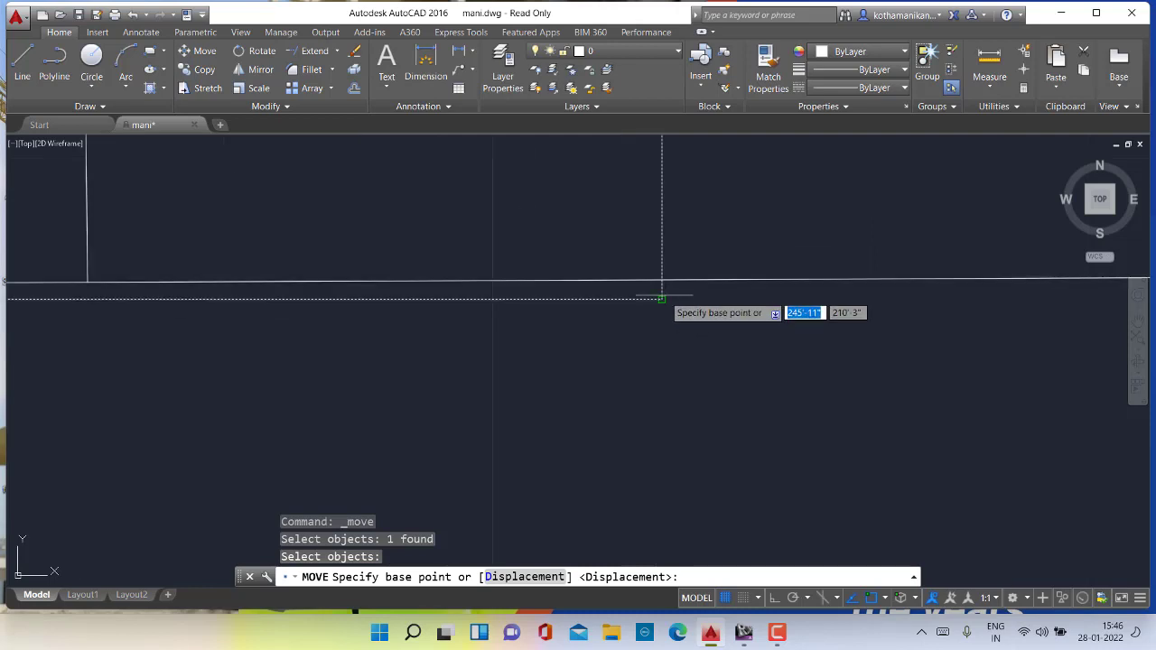
click(662, 299)
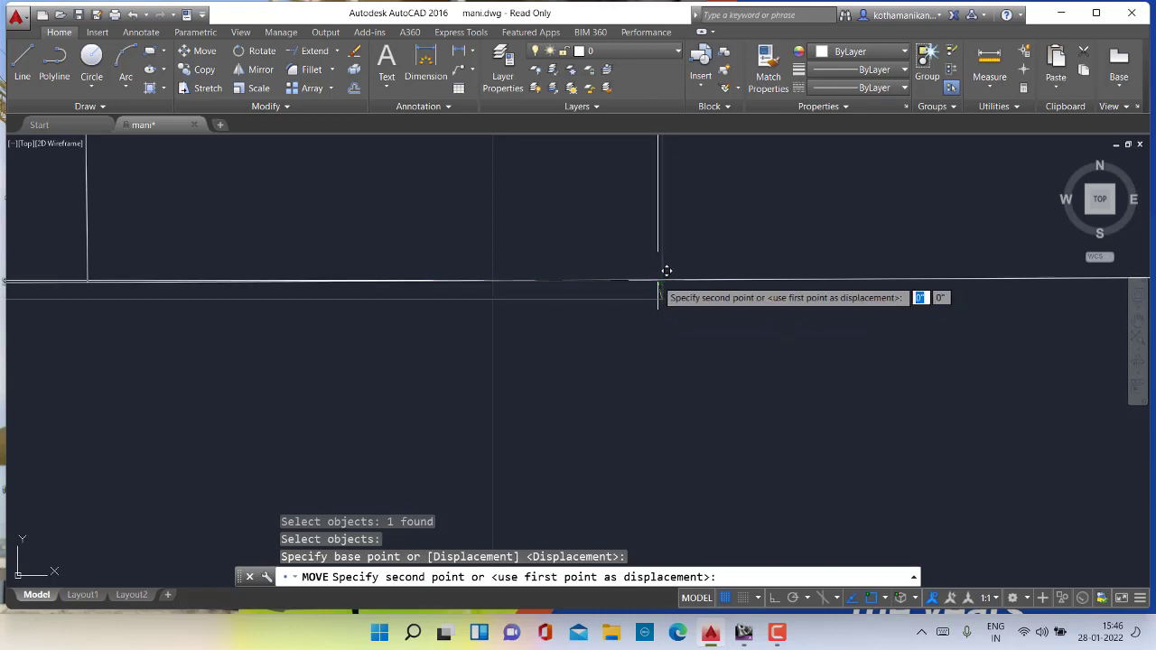
click(664, 270)
scroll(613, 290, down, 1)
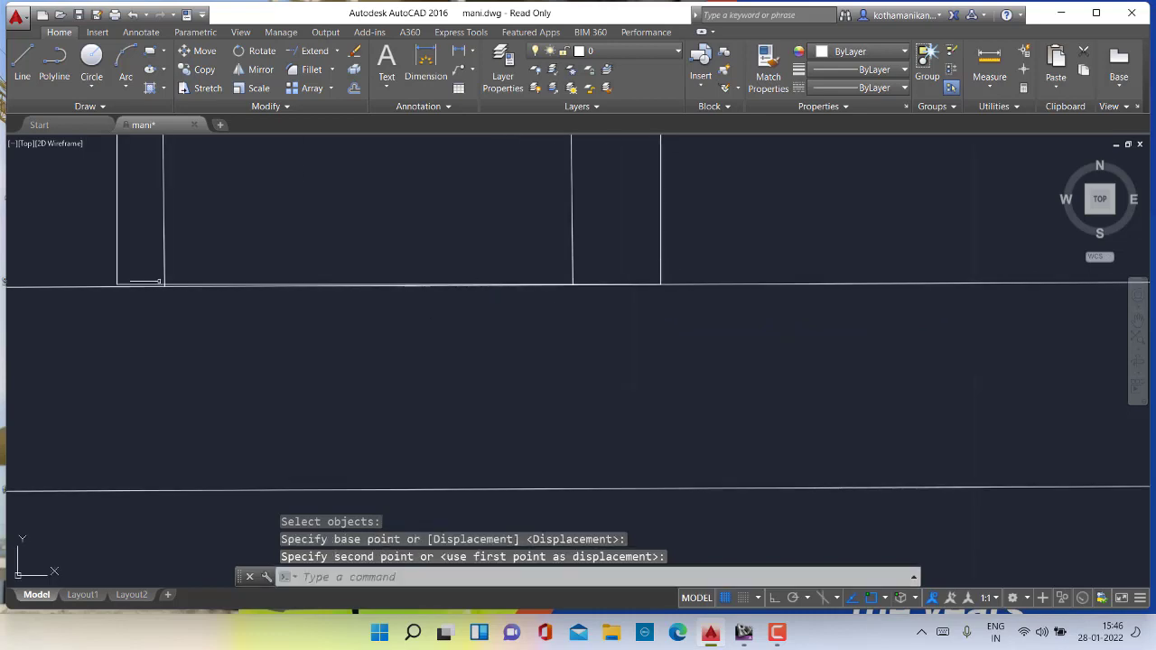
scroll(112, 287, up, 5)
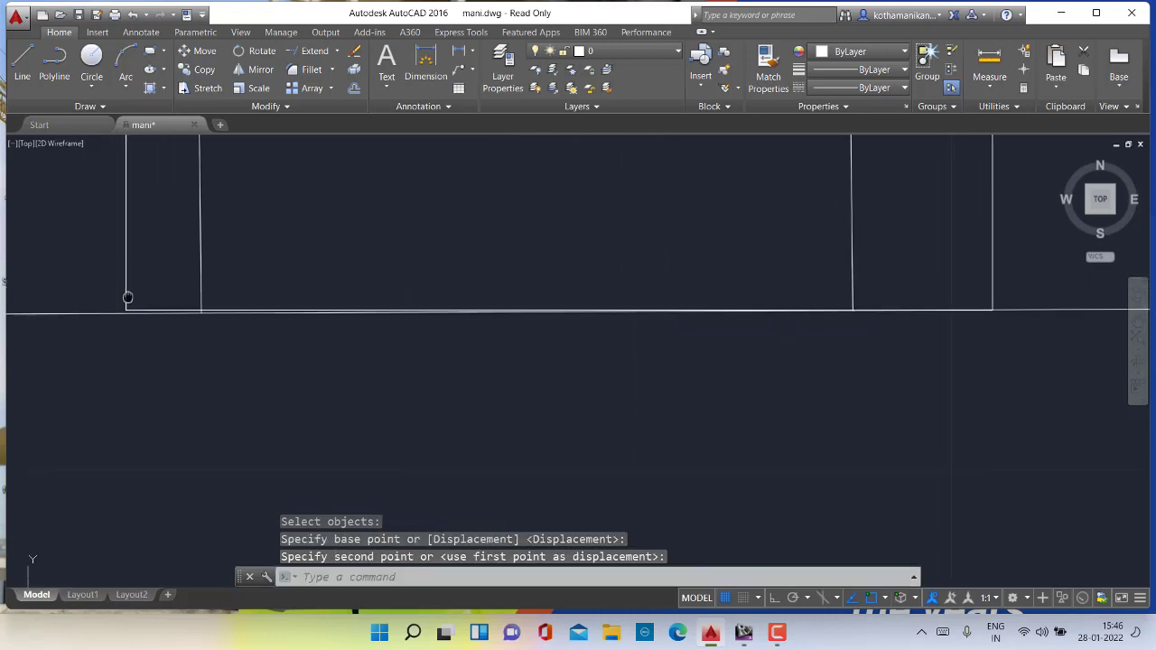
scroll(187, 282, down, 2)
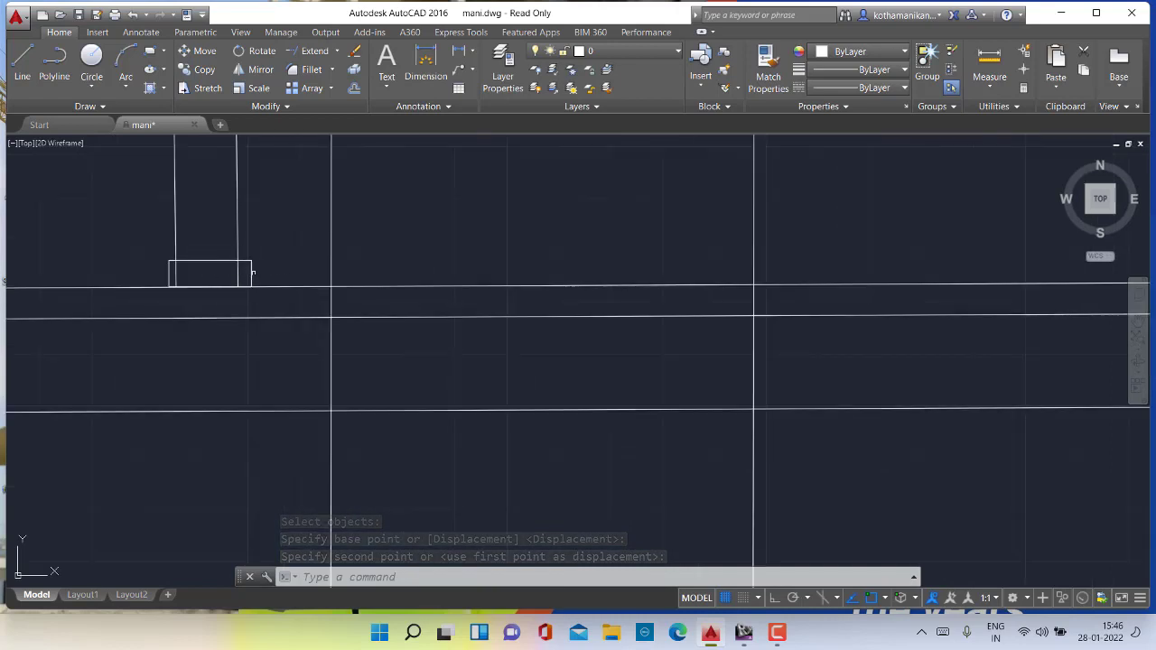
Move the small base rectangle again, then undo that wrong move
click(251, 273)
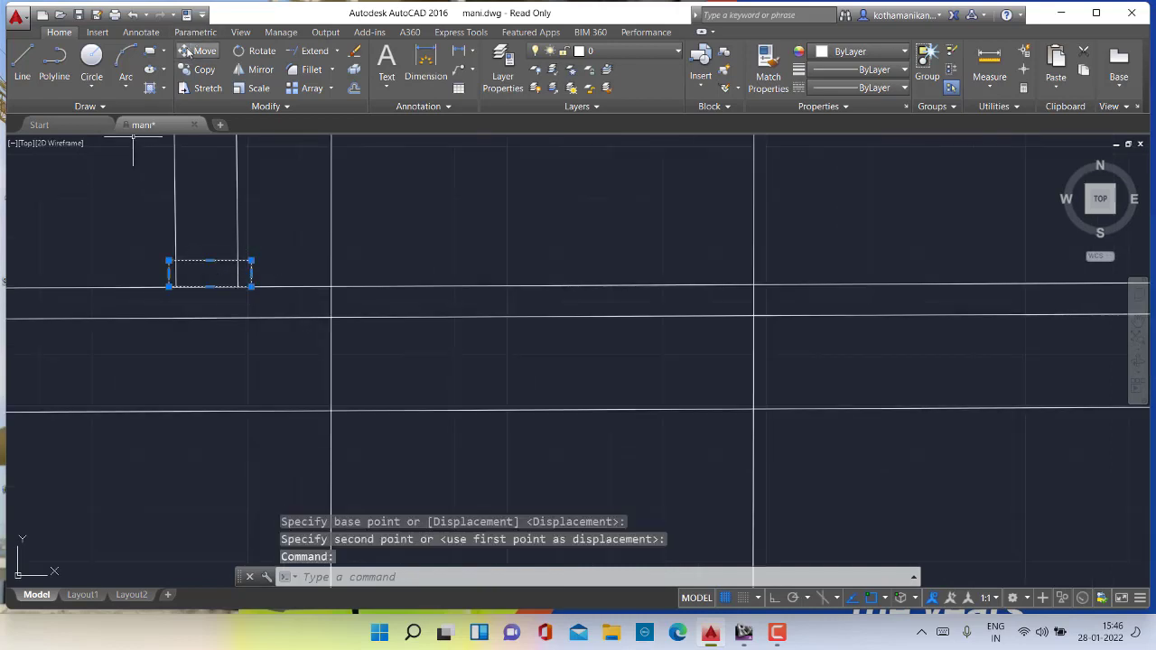
click(189, 52)
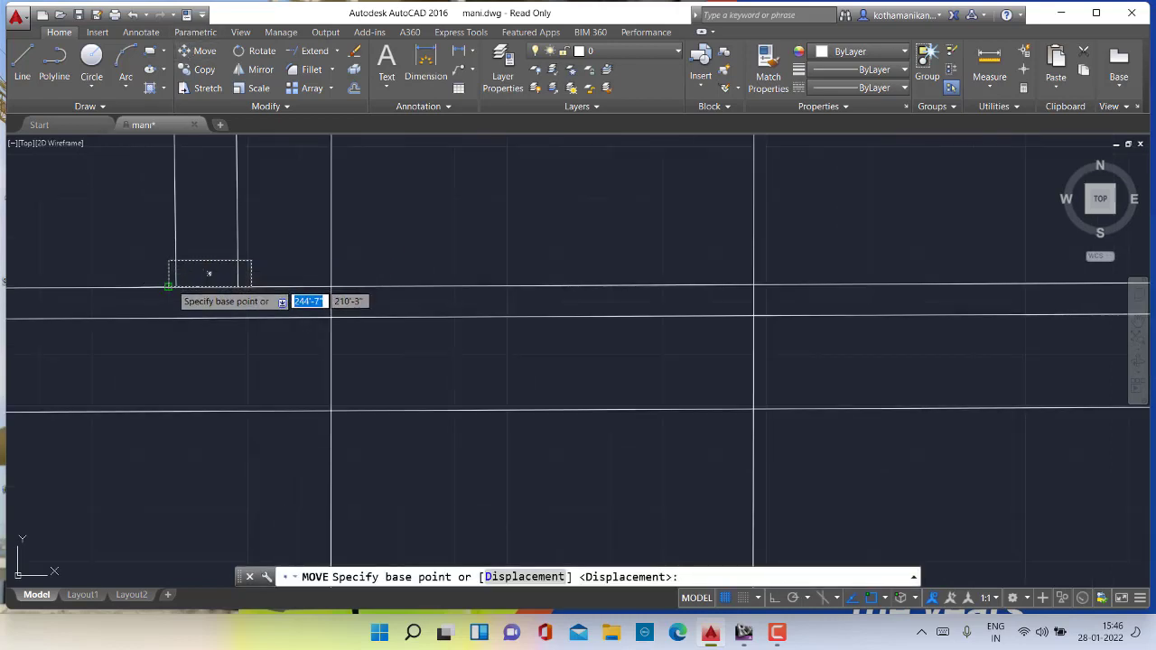
click(168, 286)
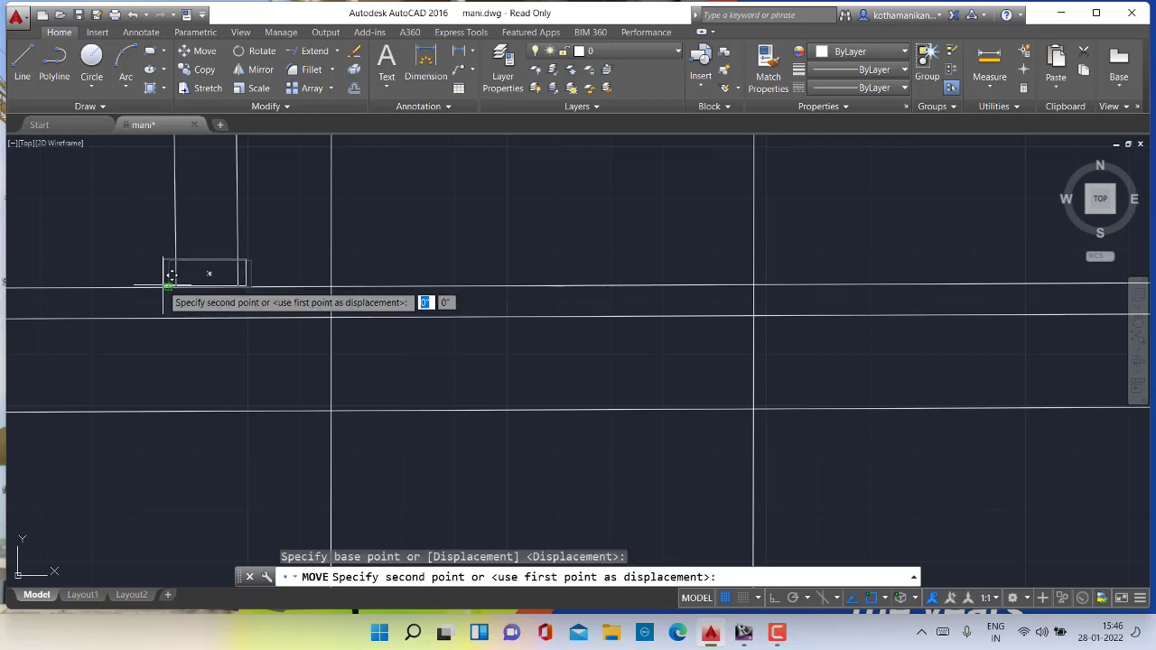
scroll(169, 275, down, 8)
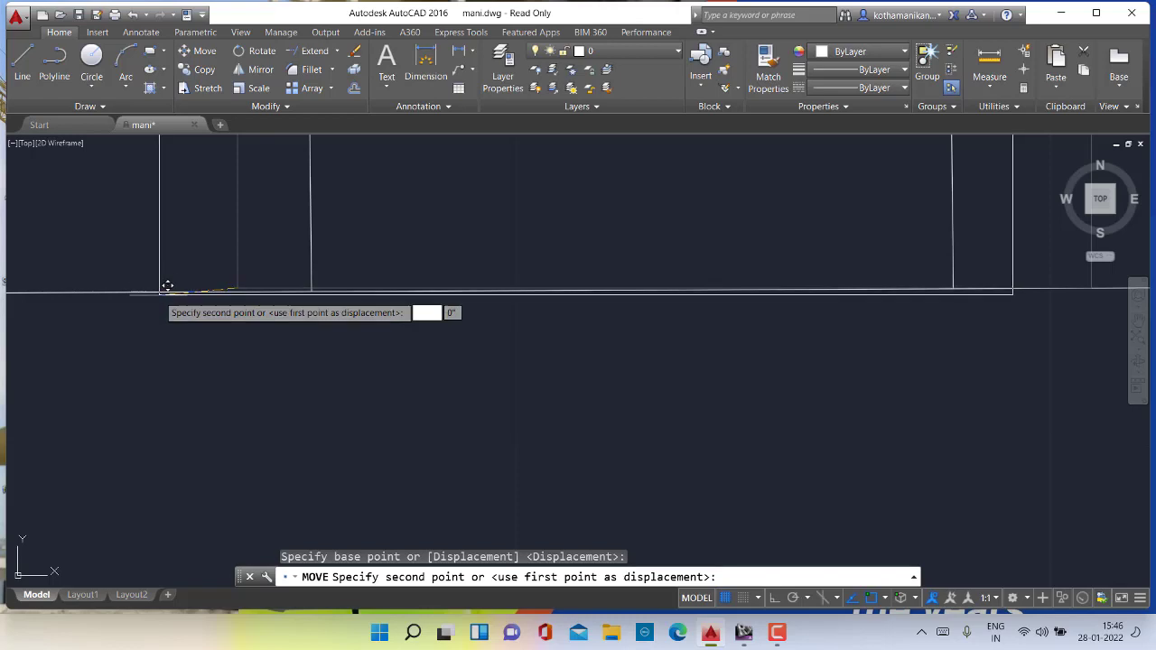
click(169, 285)
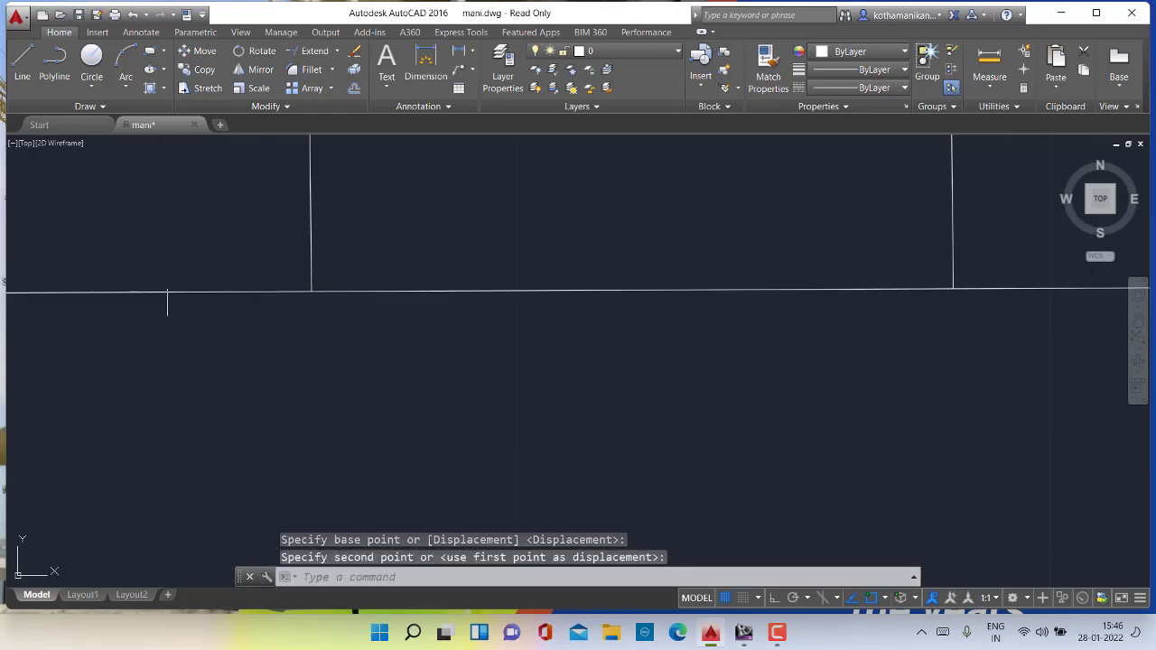
scroll(245, 268, up, 5)
scroll(242, 266, down, 5)
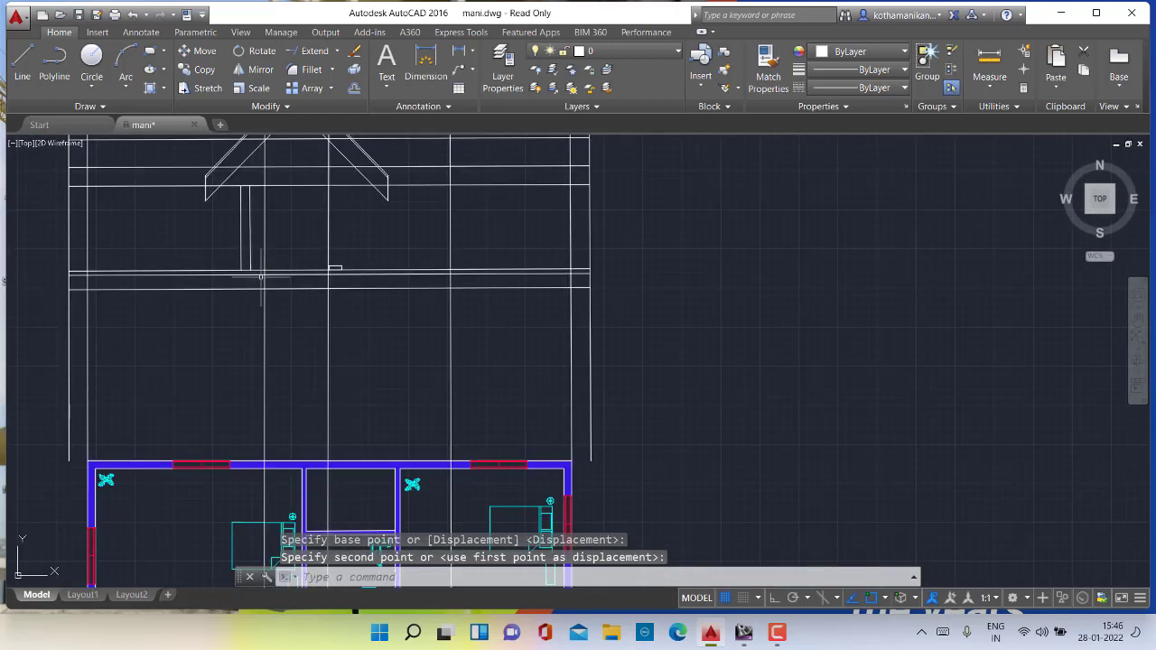
scroll(260, 276, up, 6)
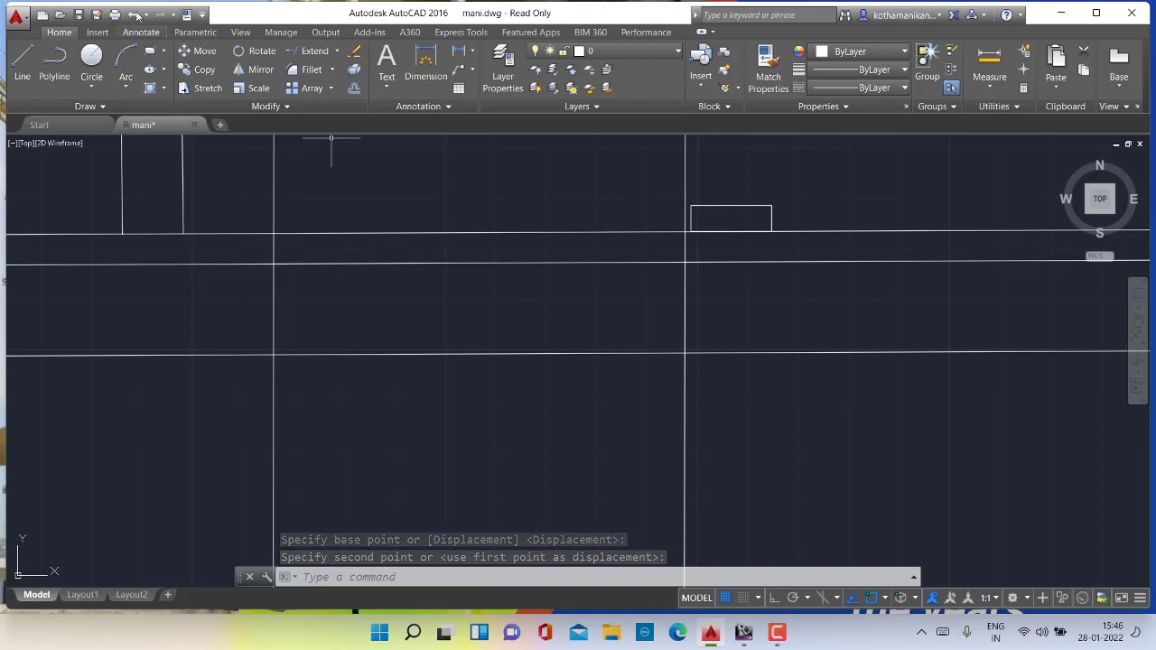
click(132, 16)
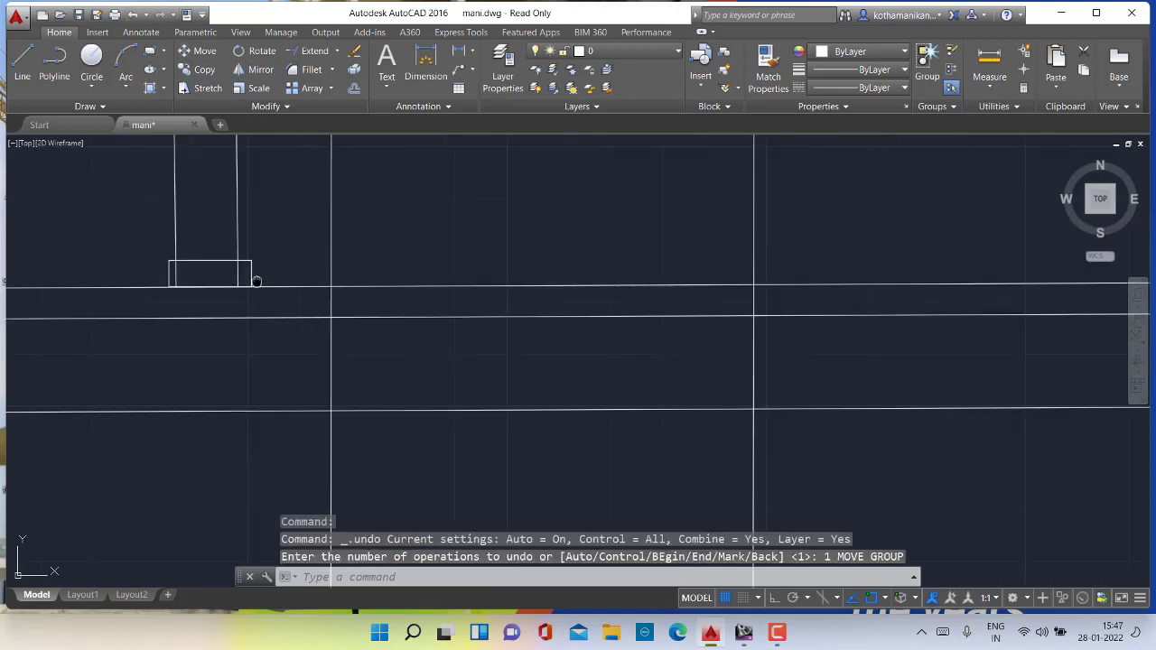
Window-select the base rectangle and move it by its lower-right corner
mouse_move(255, 272)
middle_down()
mouse_move(400, 258)
mouse_move(514, 271)
middle_up()
scroll(398, 253, up, 5)
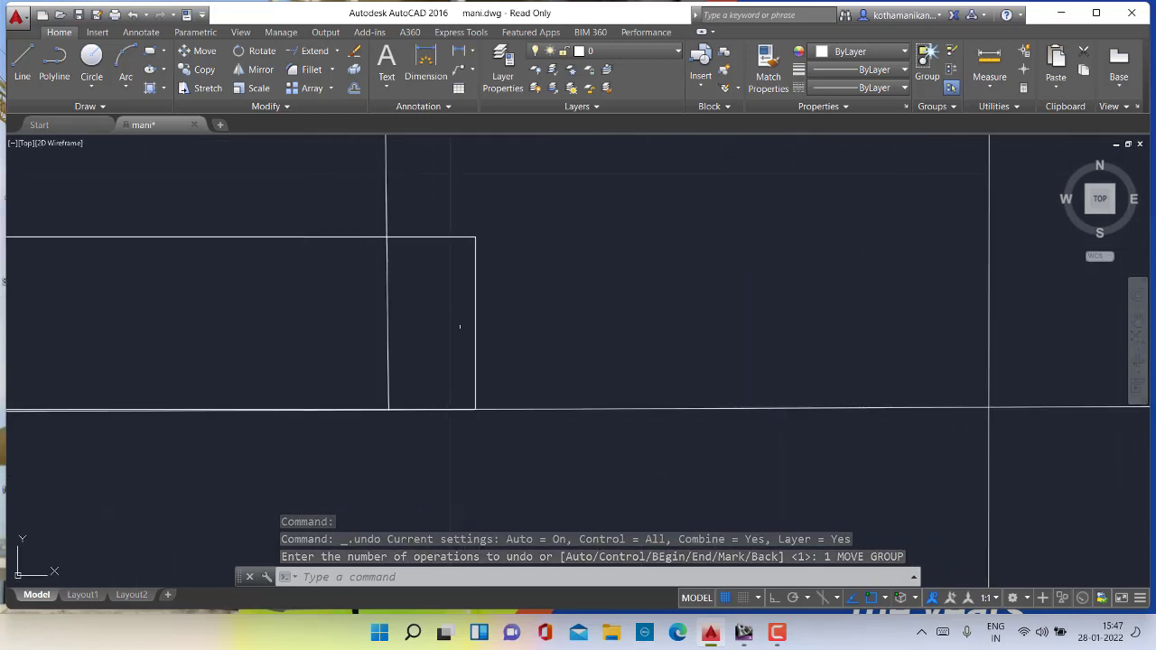
click(199, 51)
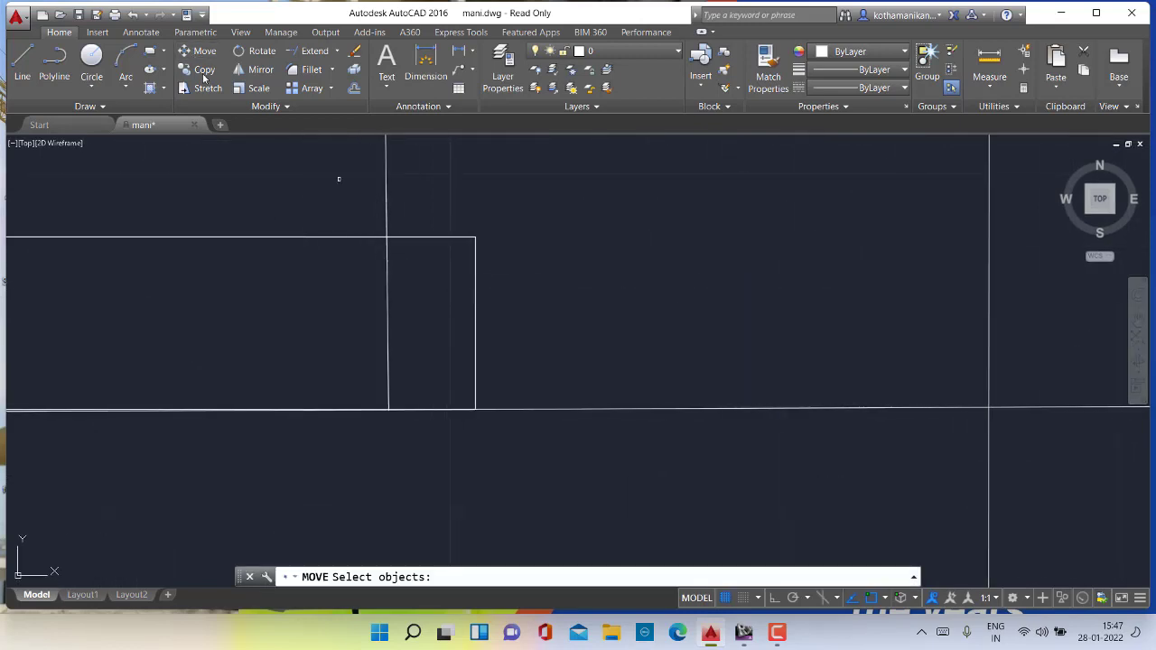
click(476, 268)
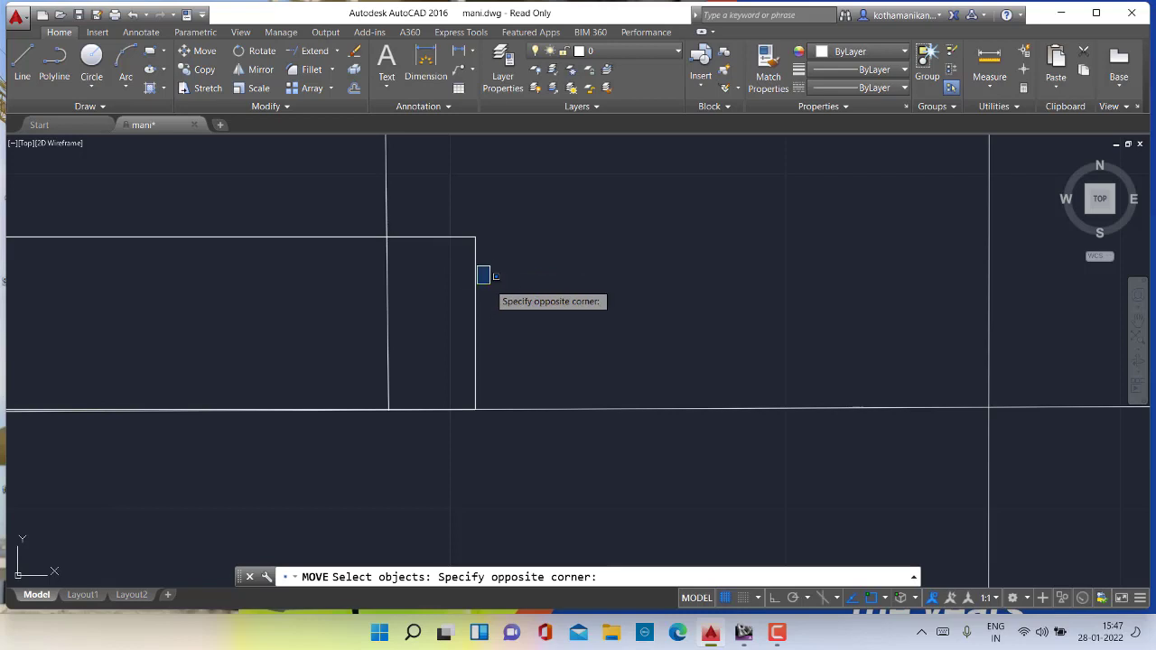
click(467, 269)
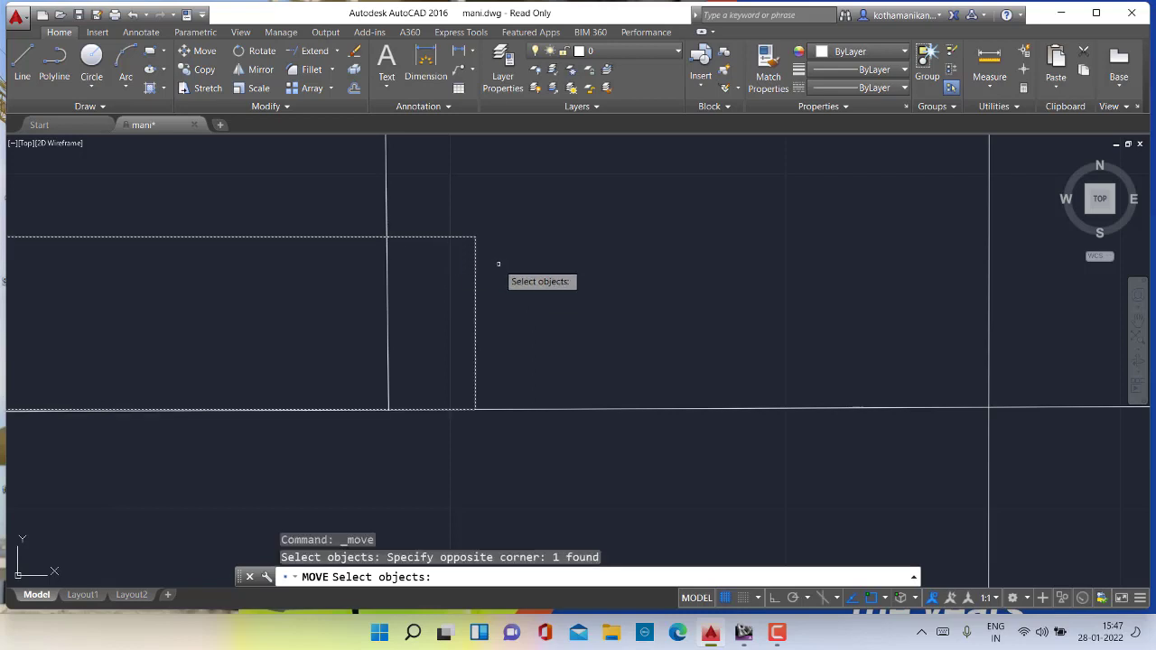
key(Return)
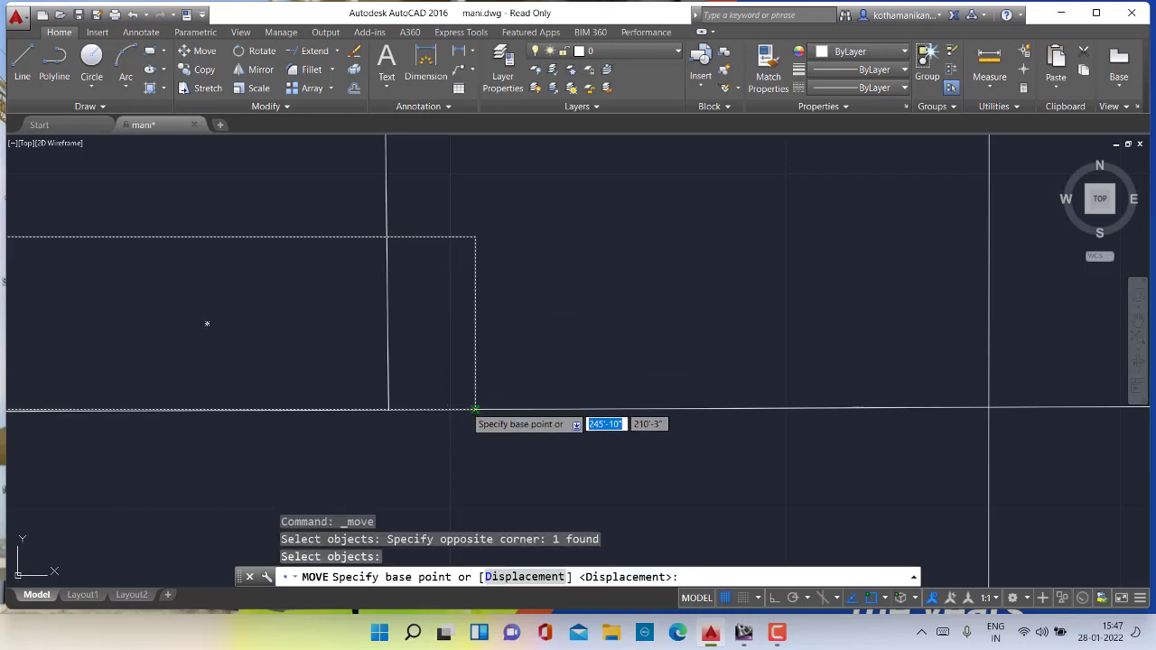
click(477, 407)
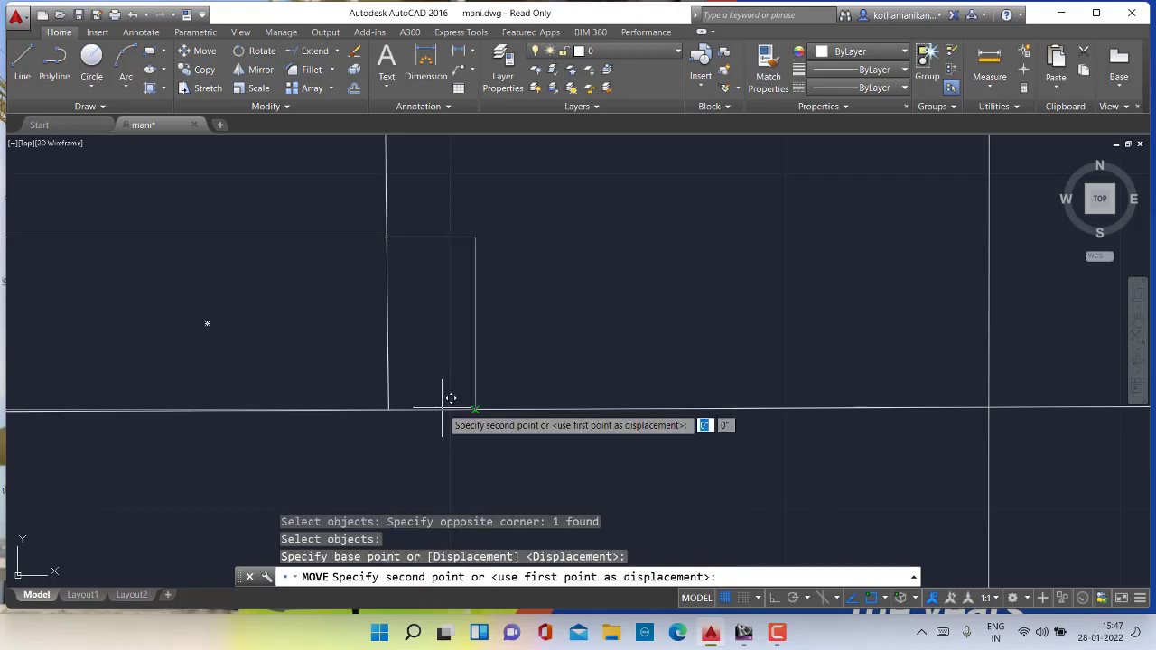
click(441, 409)
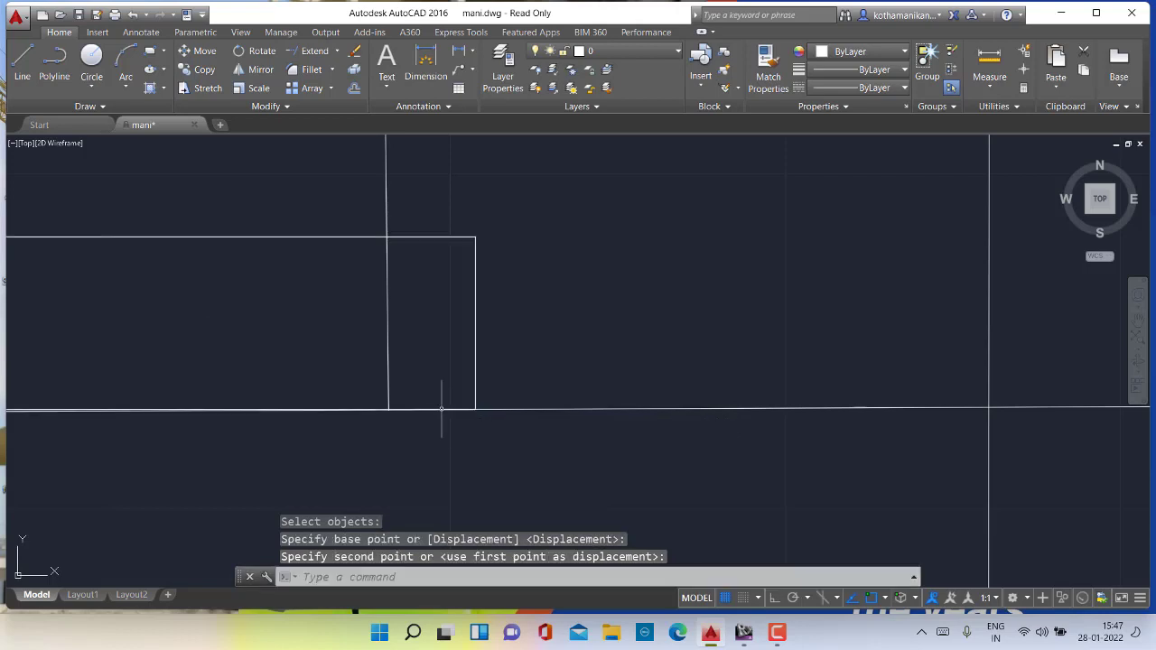
Move the base cap by its corner so it rests at the post's foot
scroll(451, 392, up, 3)
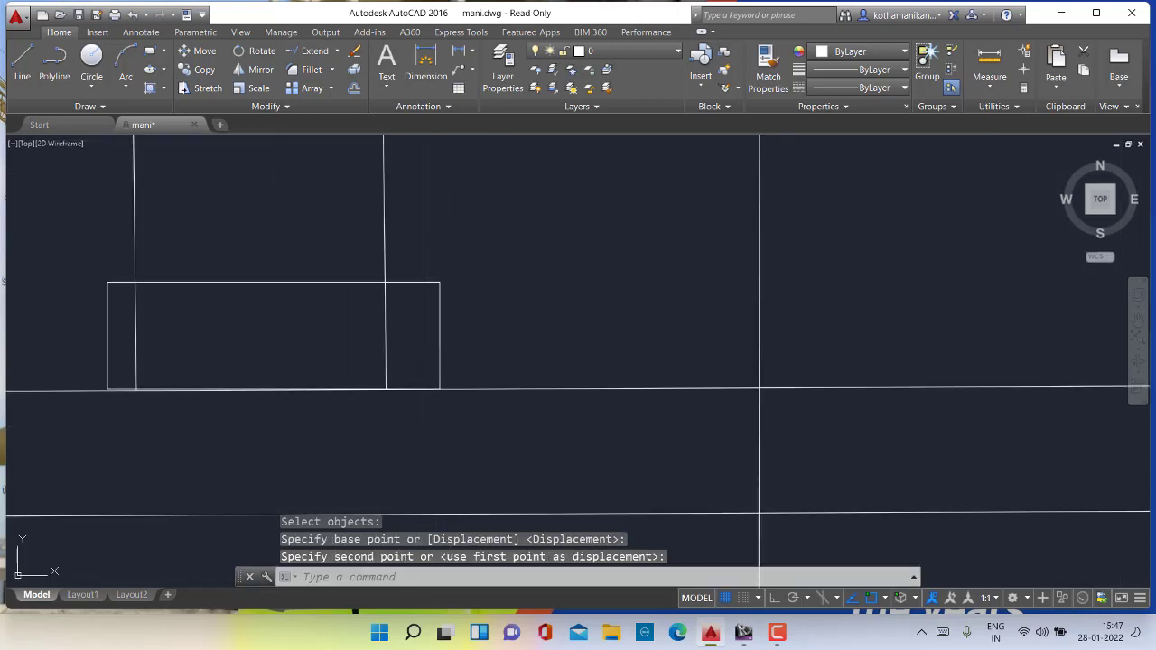
scroll(419, 370, down, 5)
scroll(349, 354, up, 3)
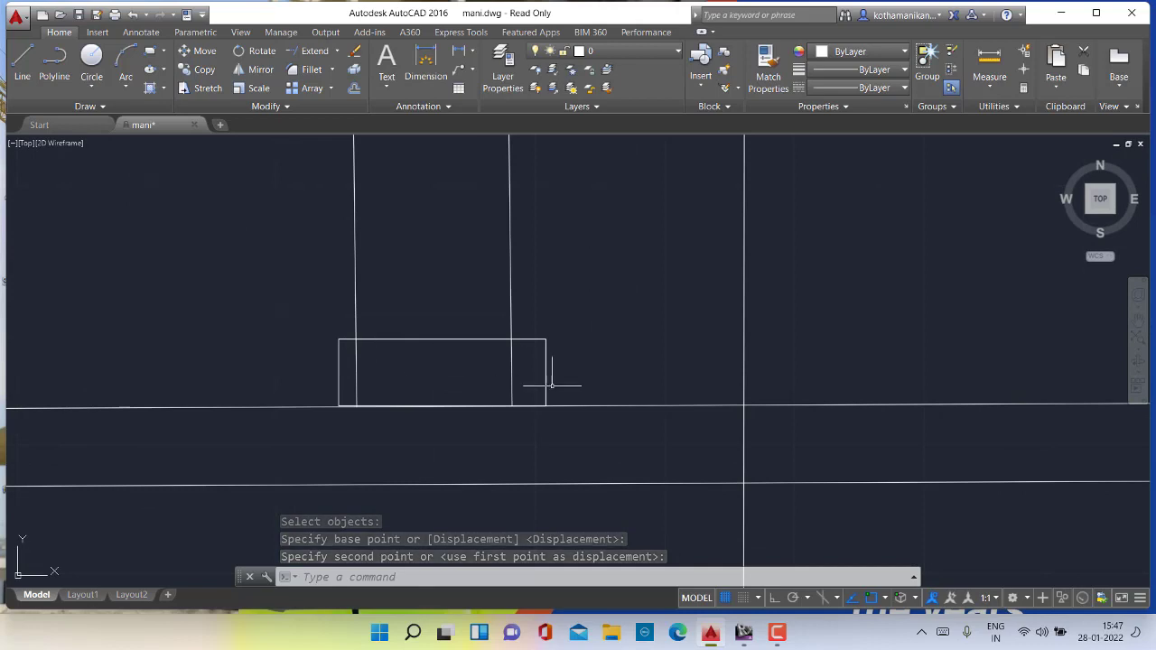
scroll(553, 406, up, 3)
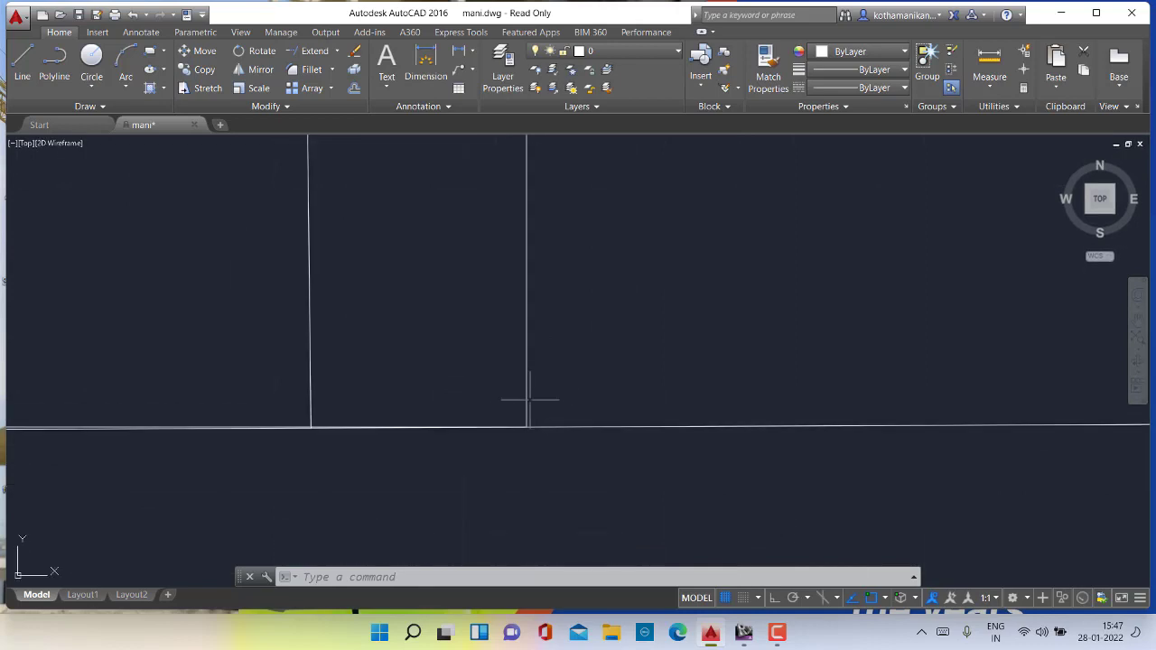
click(525, 417)
click(199, 50)
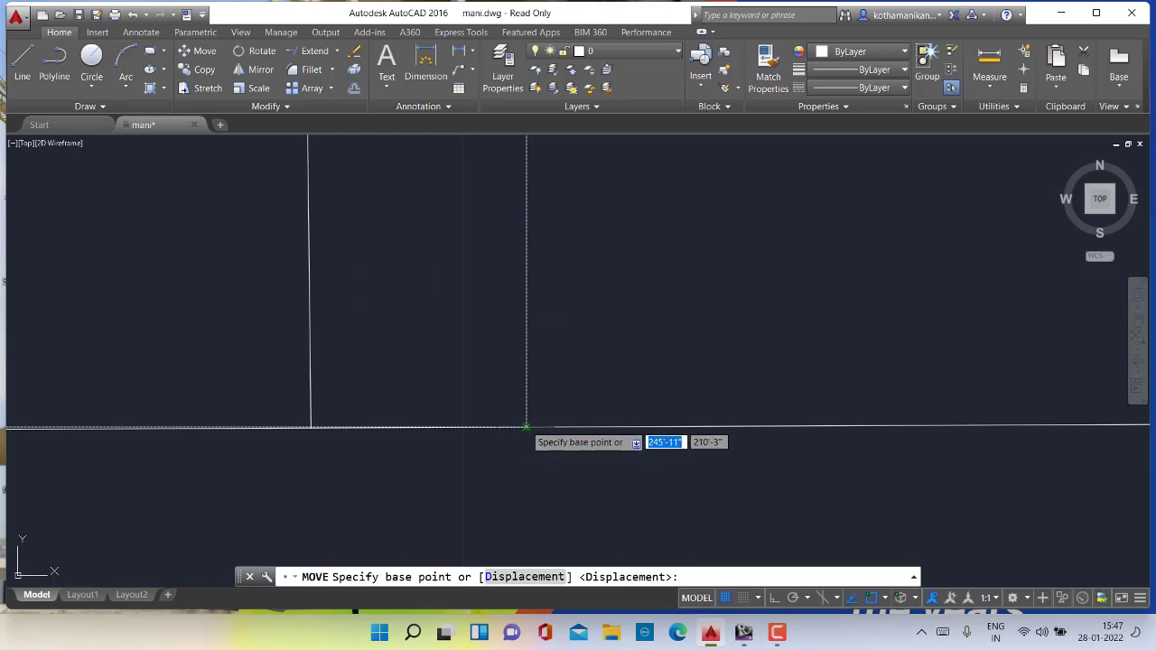
click(527, 425)
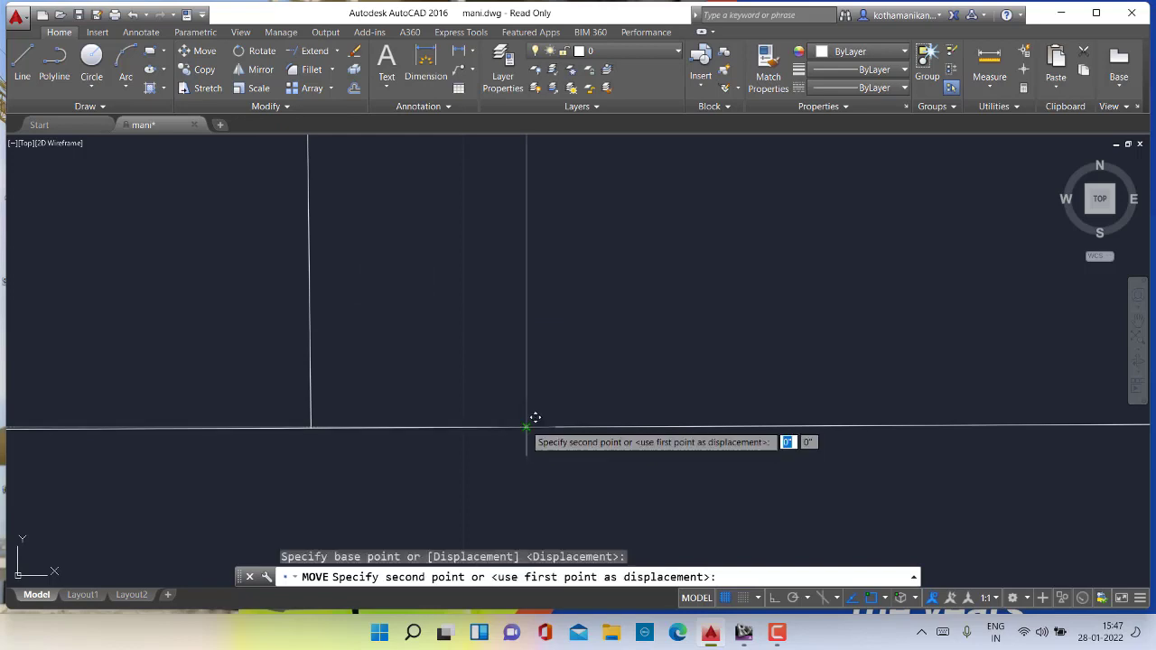
click(467, 426)
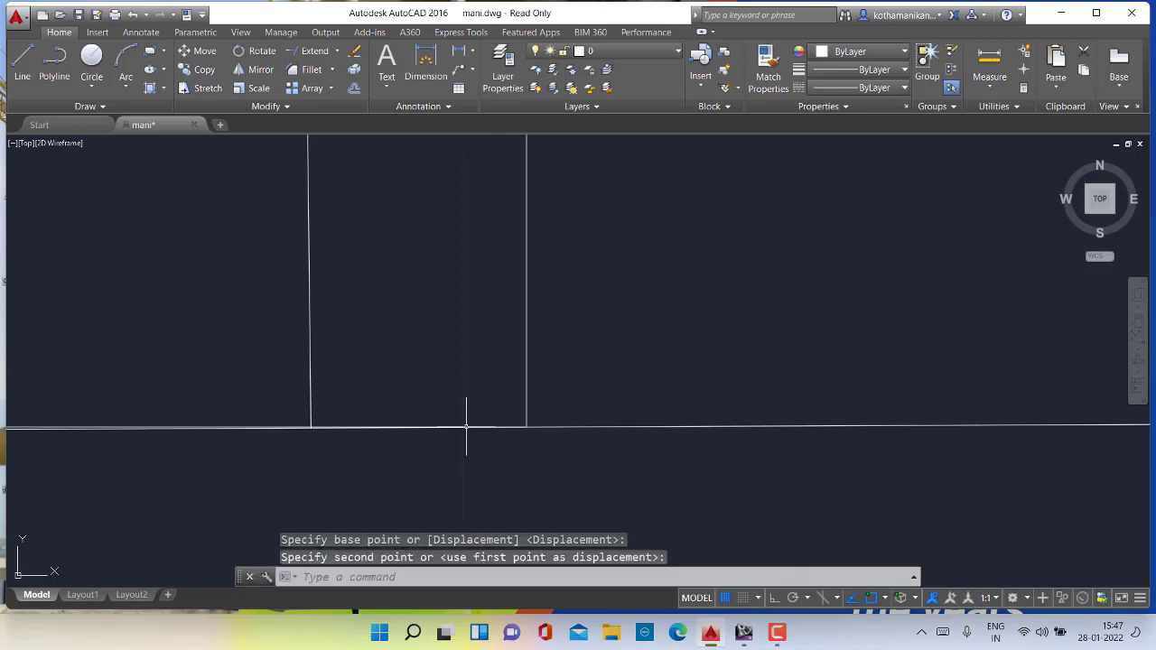
scroll(515, 316, down, 3)
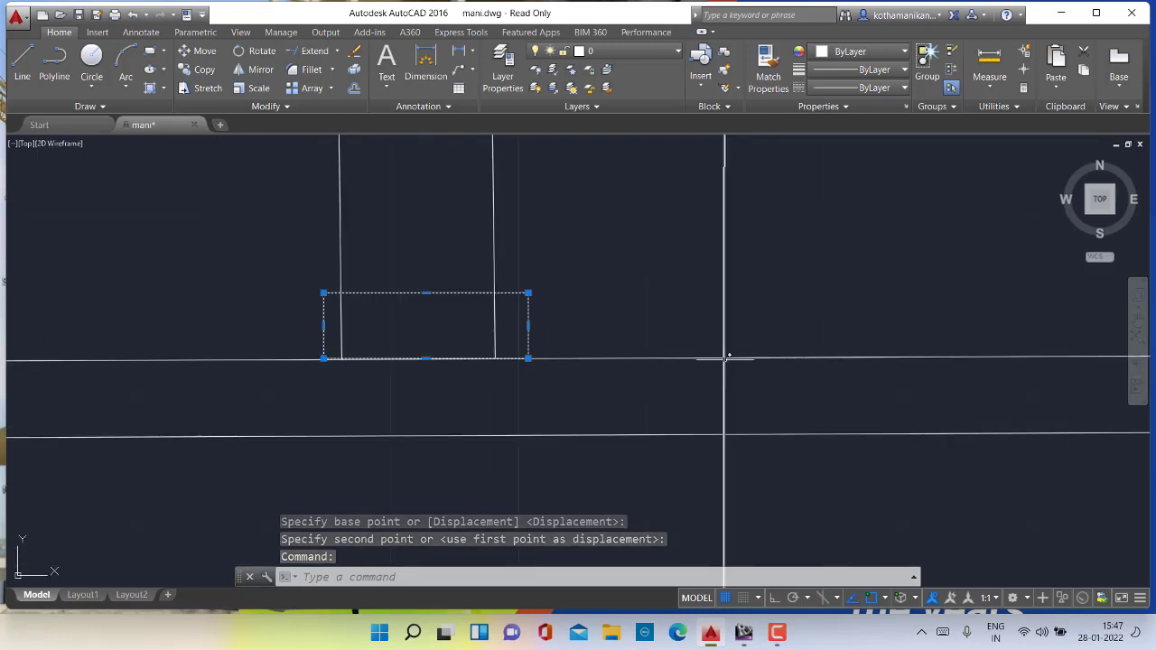
Cancel the accidental grip stretch and move the base cap to centre on both post lines
click(528, 358)
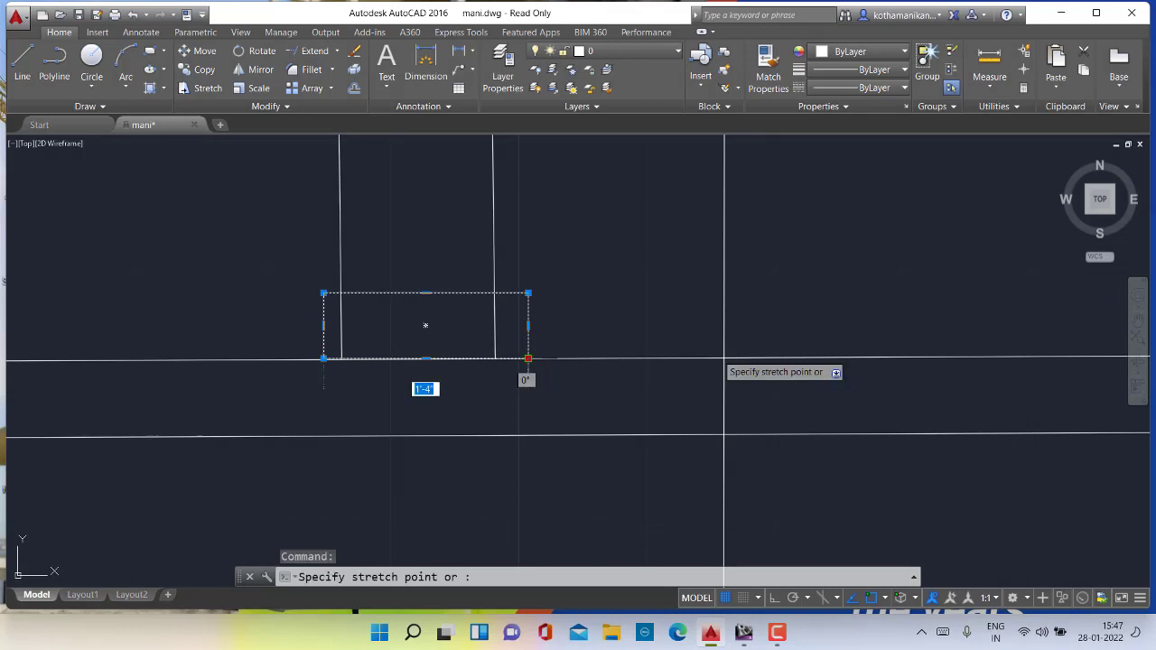
key(Escape)
key(Escape)
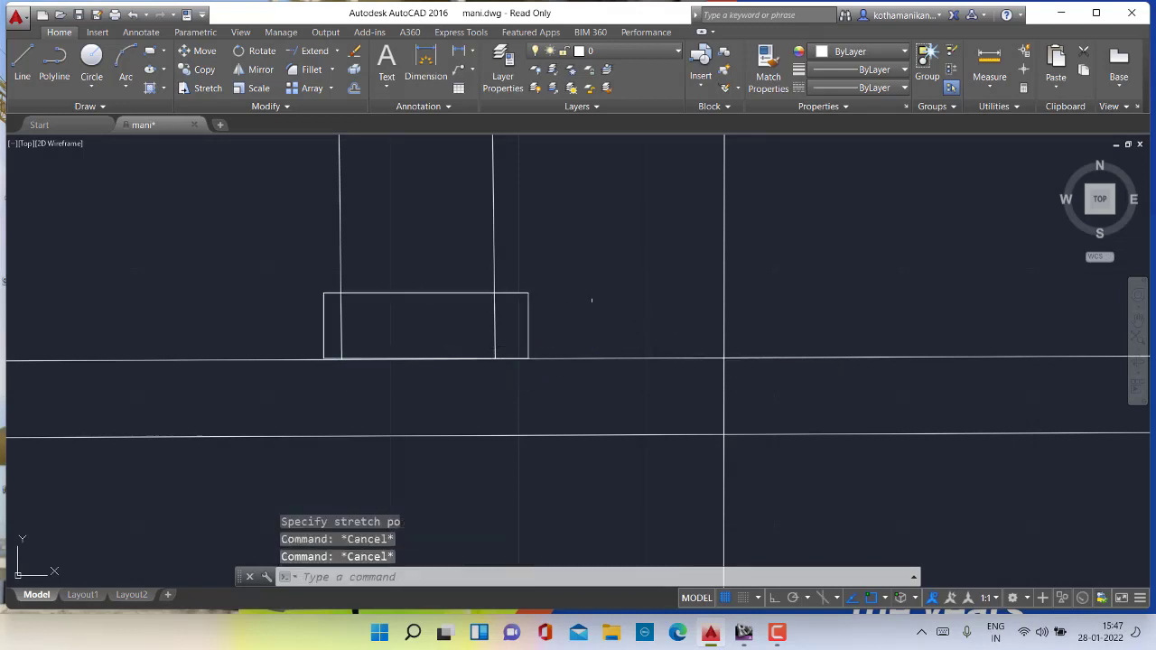
click(529, 344)
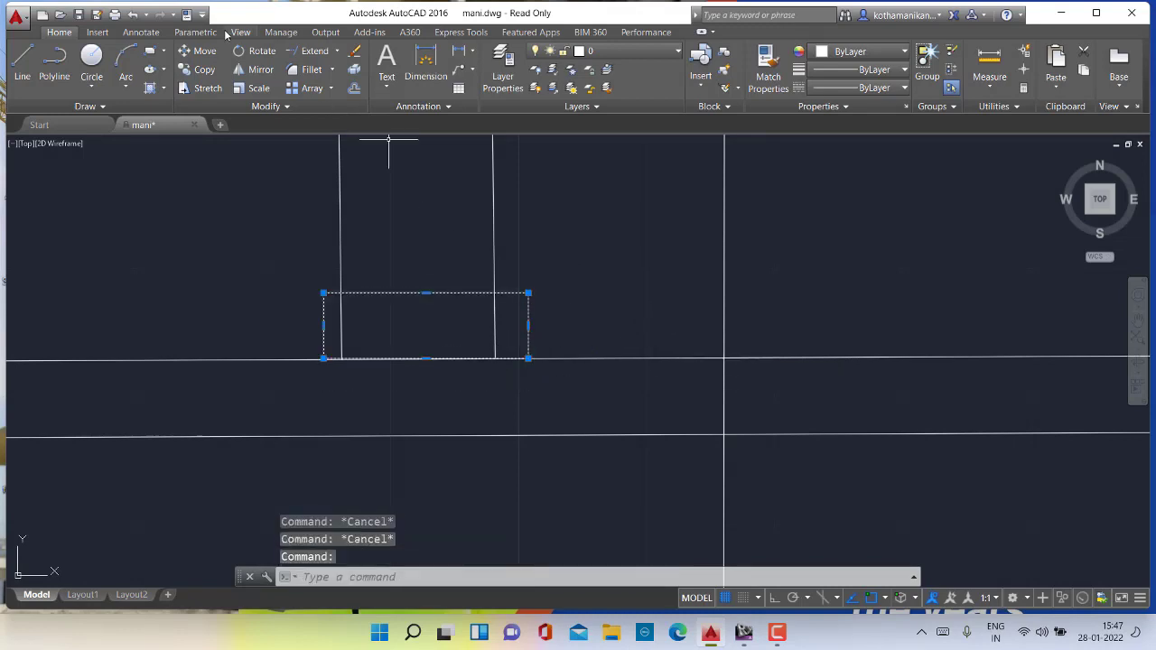
click(205, 51)
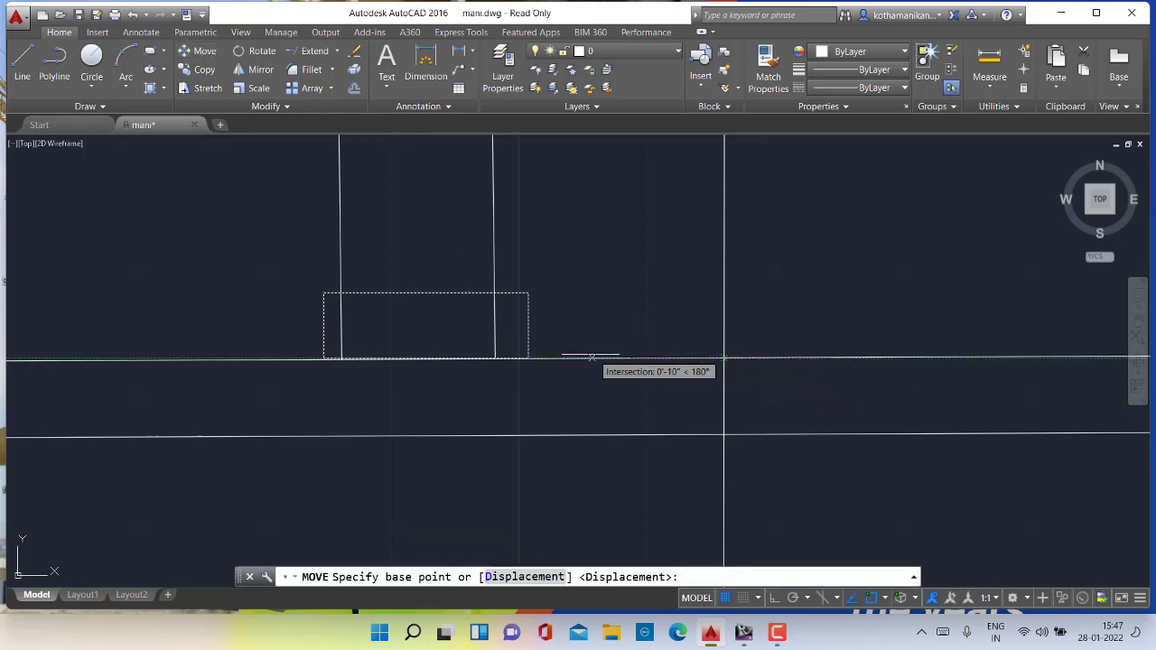
scroll(517, 363, up, 2)
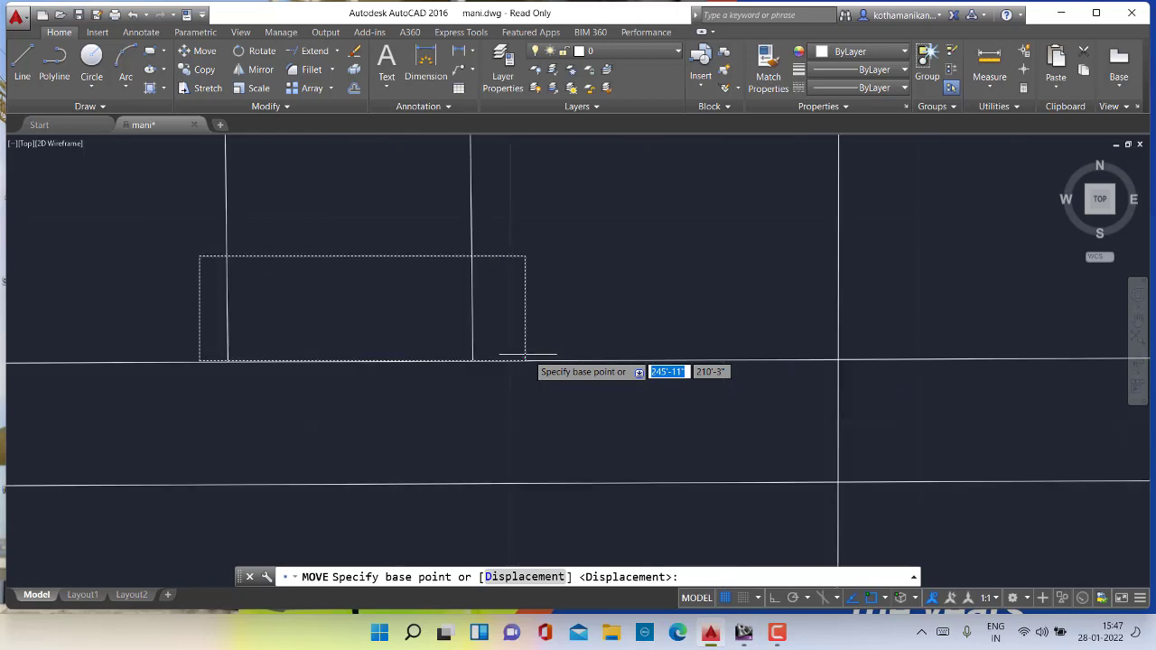
click(515, 369)
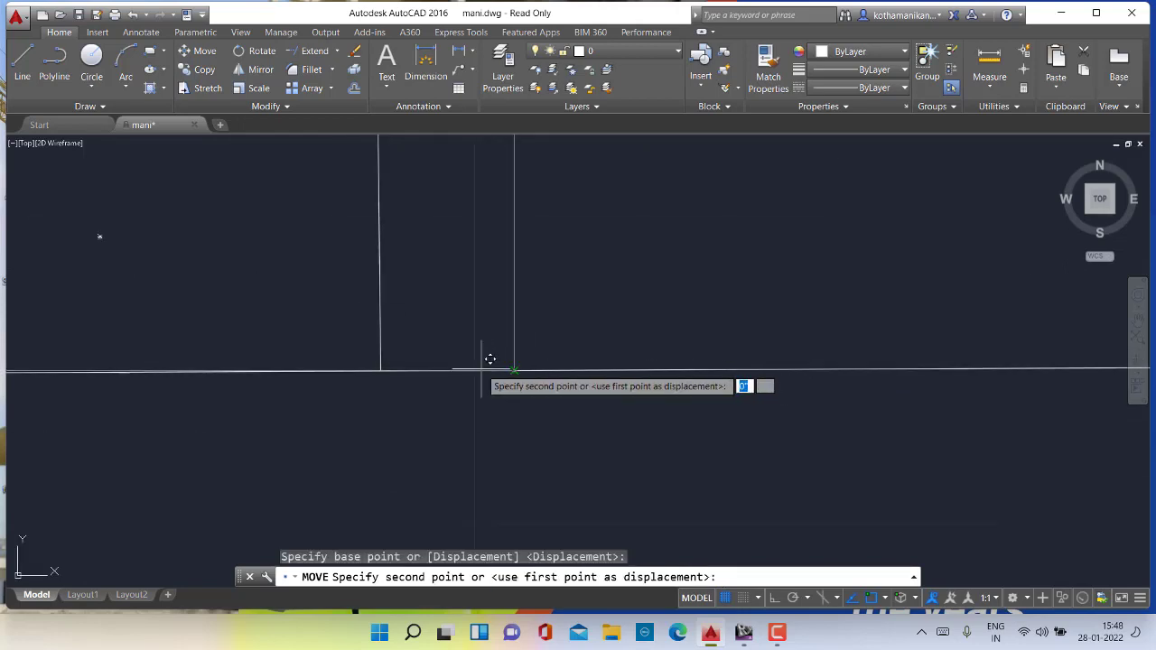
click(476, 370)
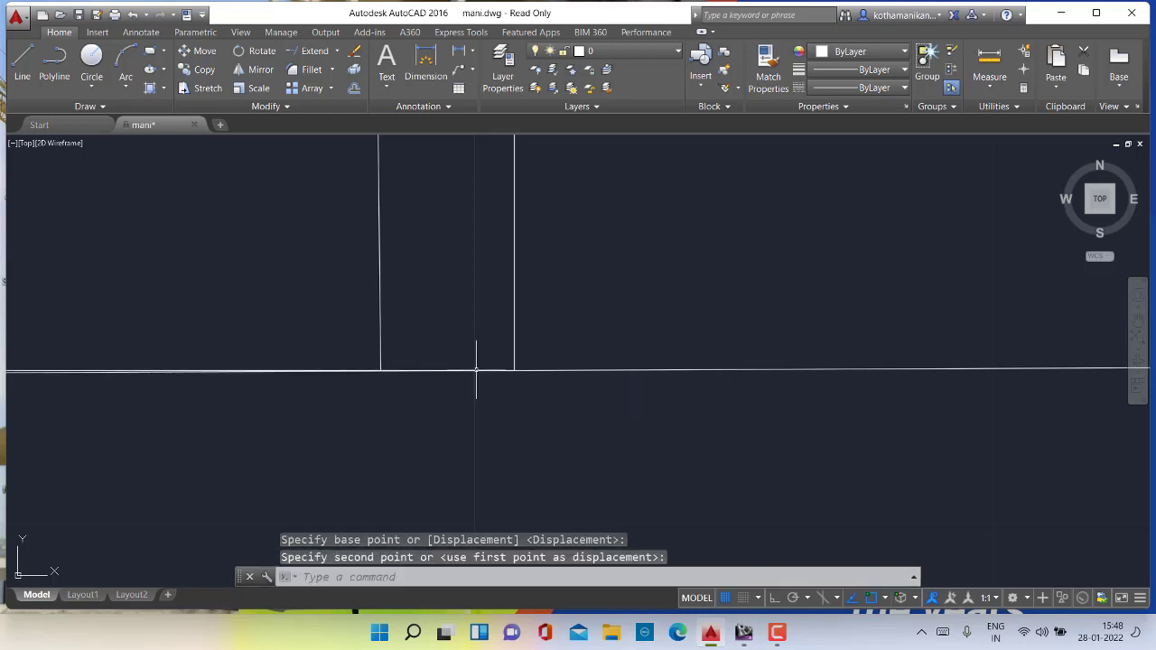
scroll(473, 365, down, 1)
click(470, 364)
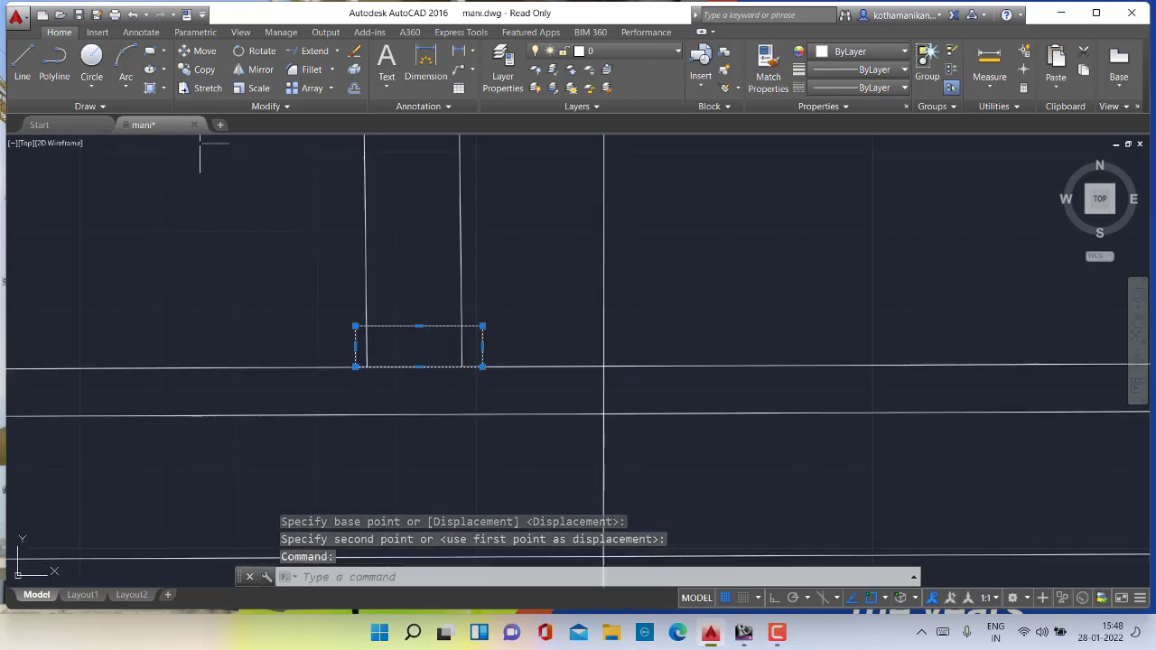
Copy the base cap from its corner to just above the base and to the post top
click(191, 69)
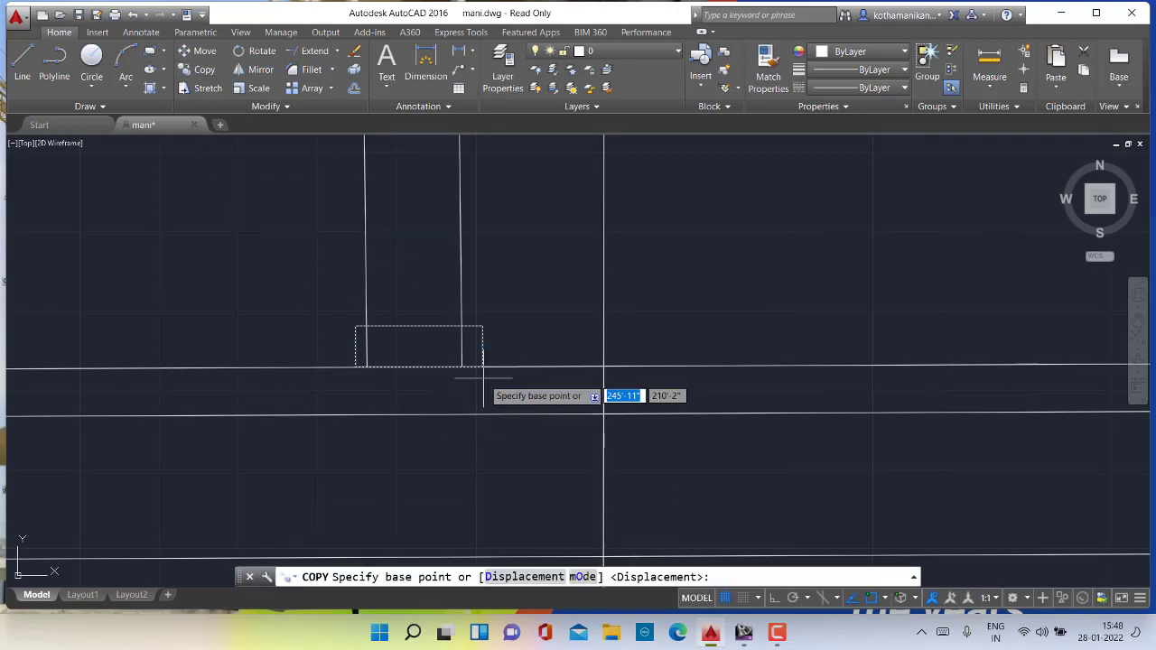
scroll(487, 368, up, 2)
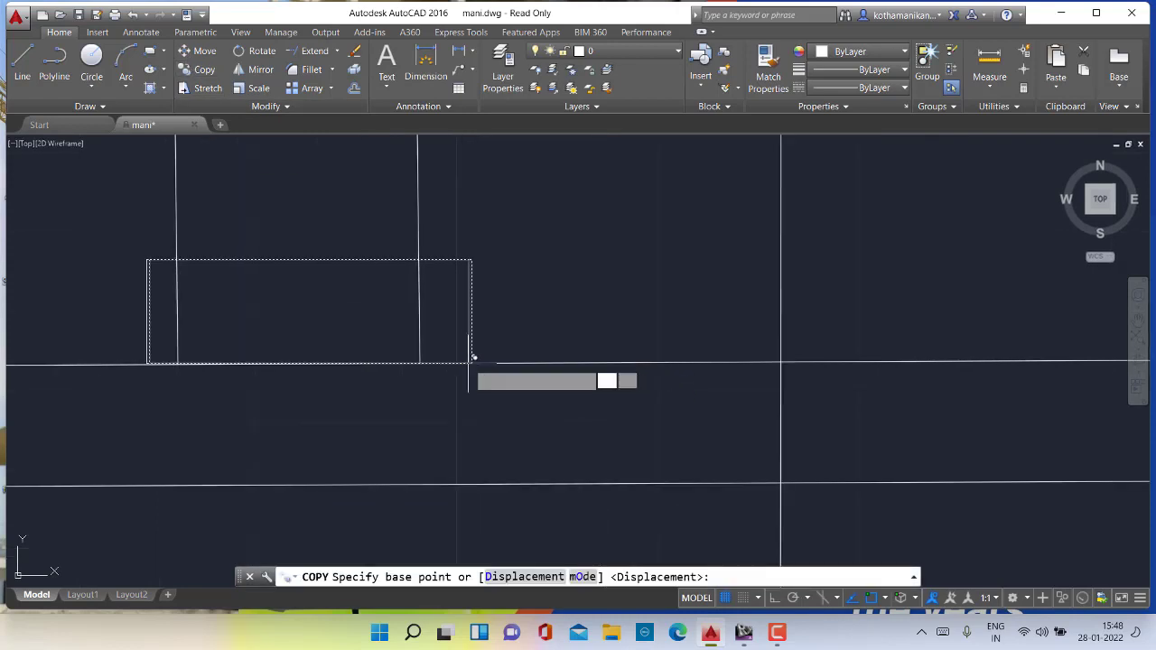
click(470, 364)
scroll(431, 262, down, 2)
scroll(447, 312, down, 2)
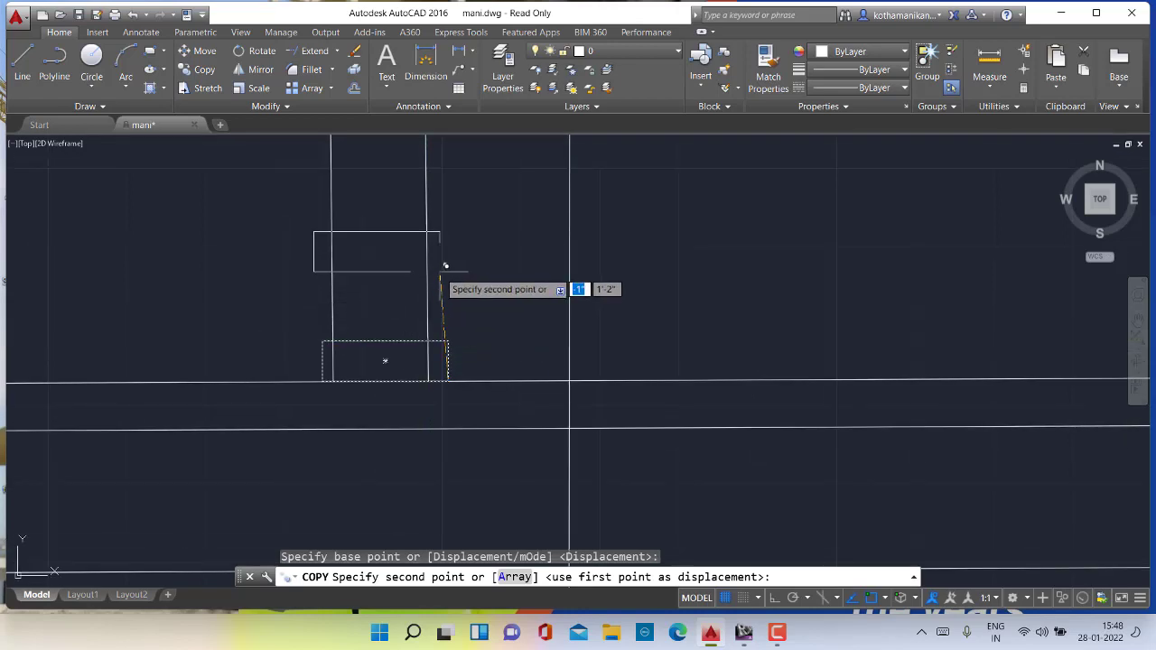
click(434, 274)
scroll(434, 252, up, 3)
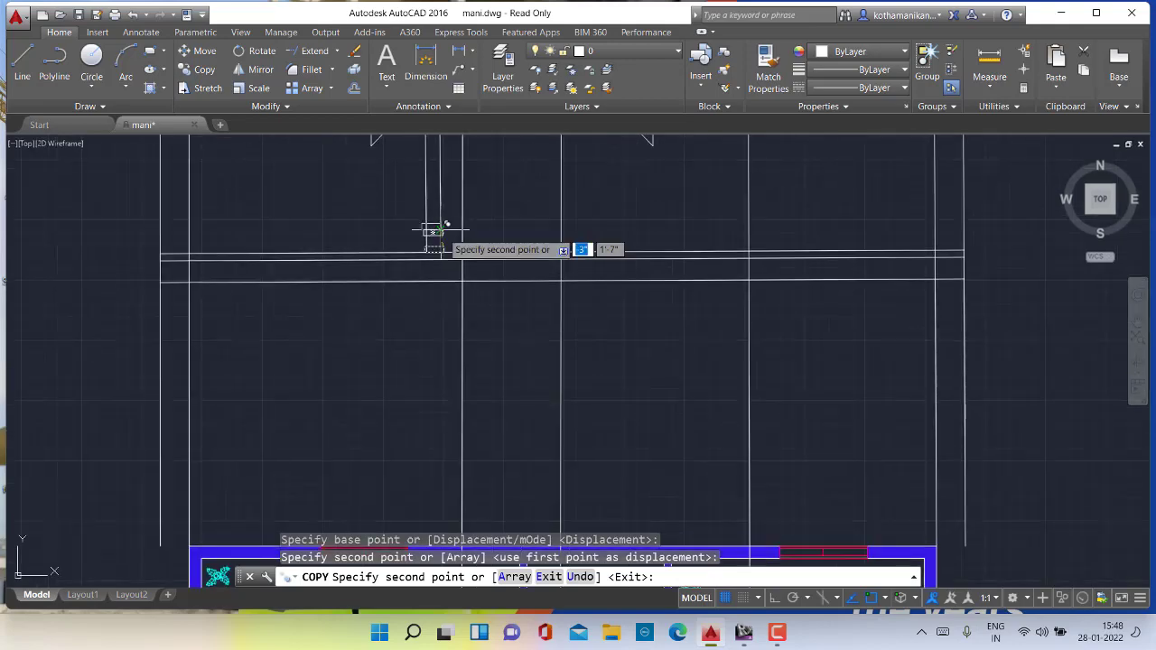
scroll(434, 232, down, 5)
scroll(426, 310, up, 5)
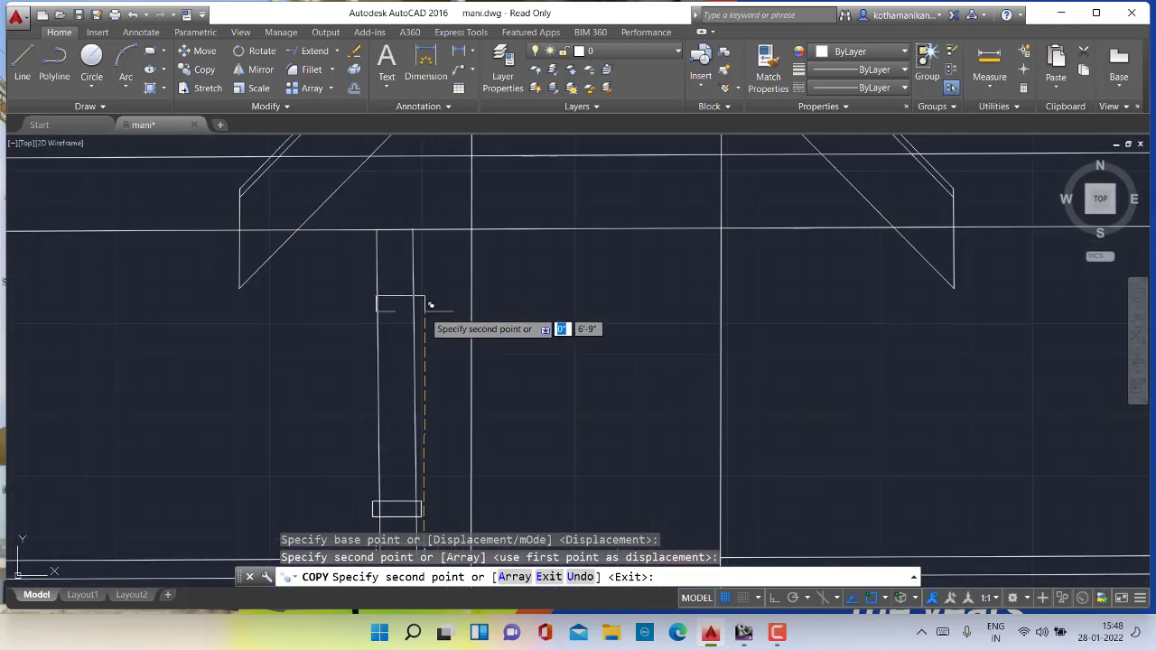
scroll(430, 306, up, 2)
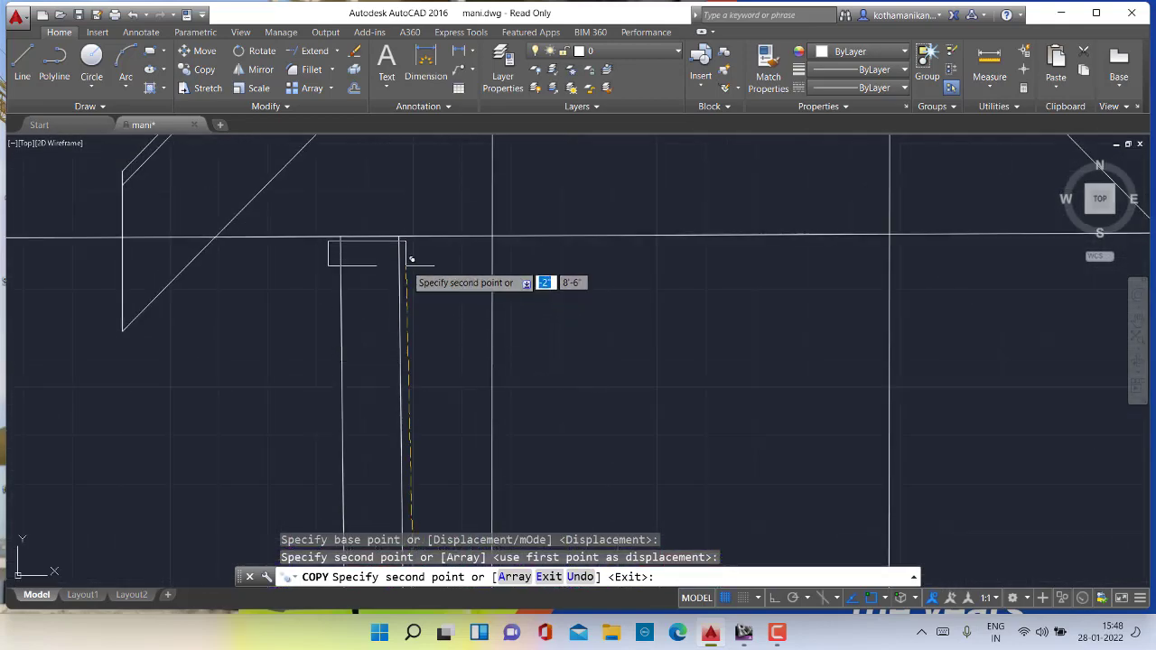
scroll(412, 259, up, 3)
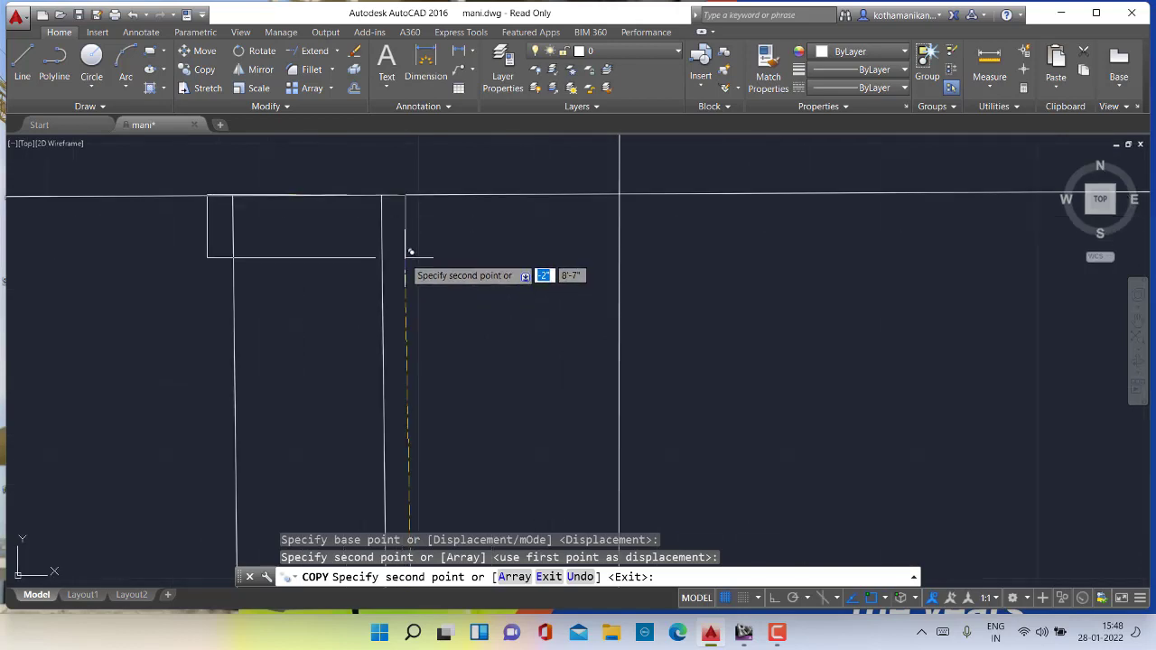
click(410, 252)
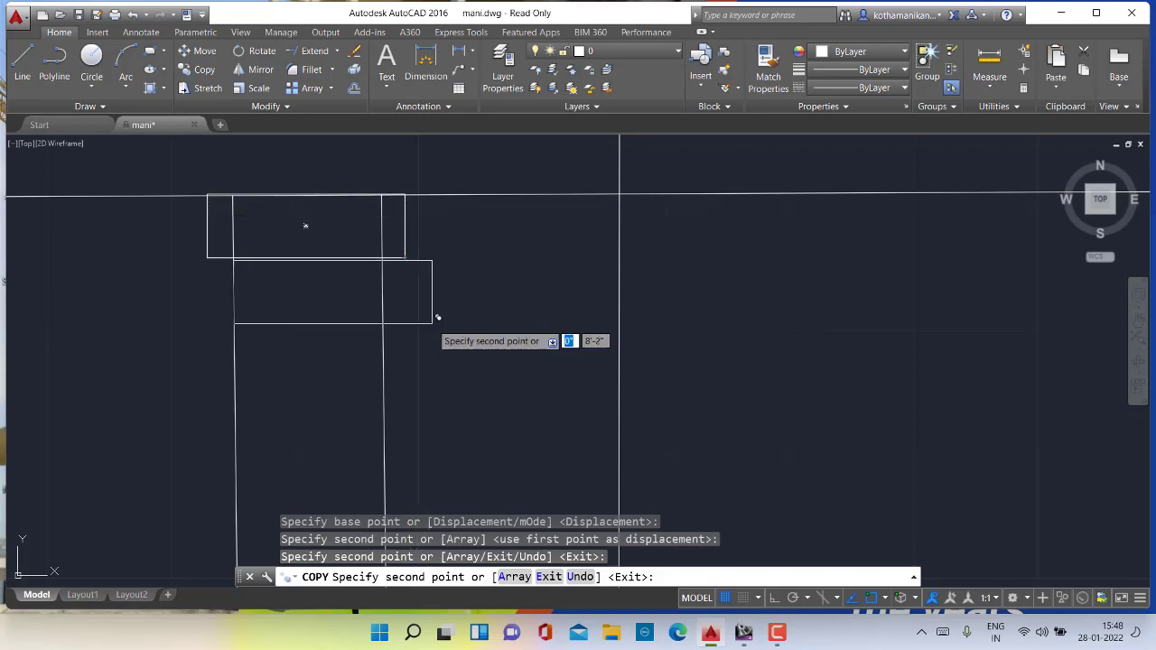
scroll(440, 325, down, 2)
key(Escape)
key(Escape)
key(Escape)
scroll(438, 334, down, 4)
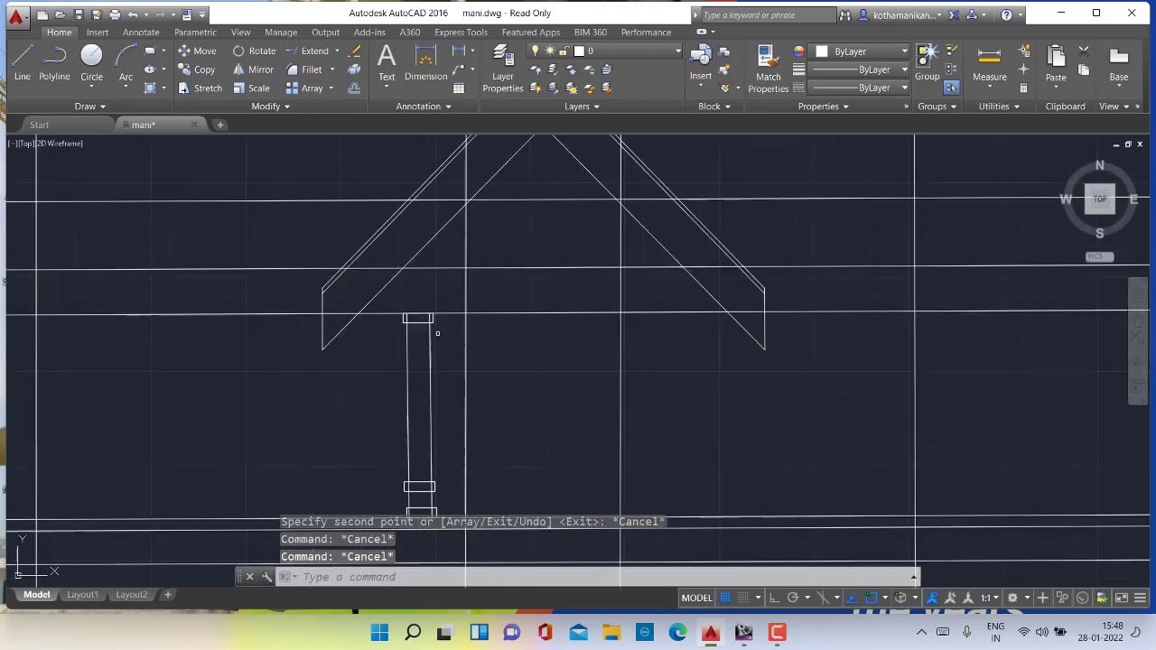
scroll(431, 372, up, 5)
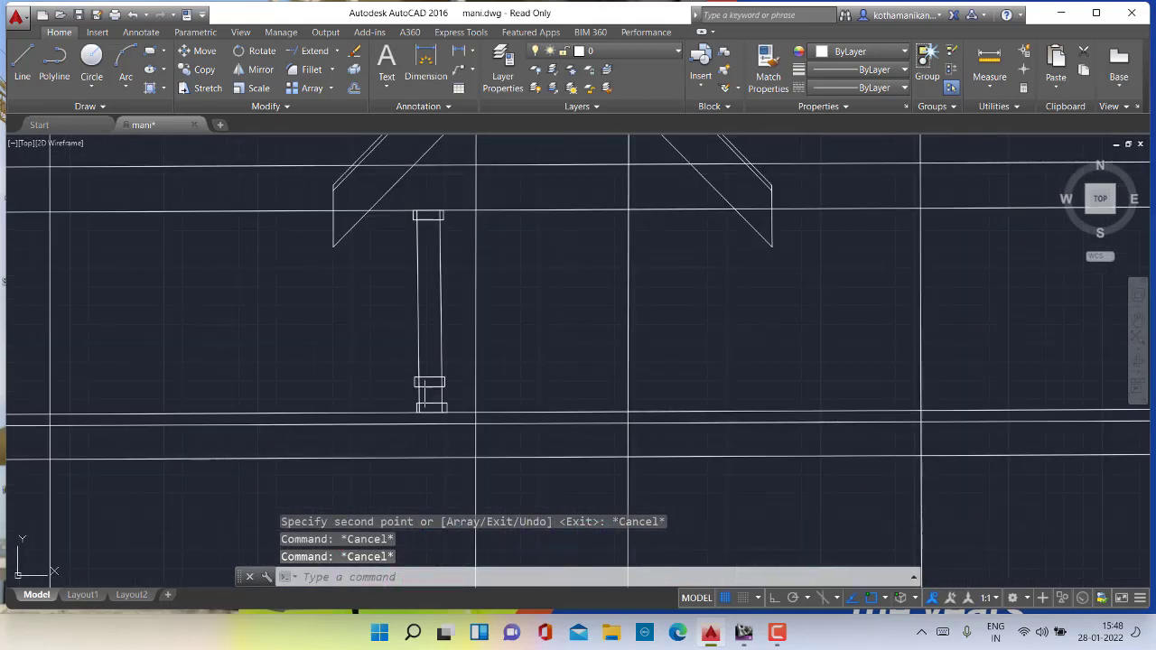
scroll(431, 411, up, 3)
scroll(464, 400, up, 5)
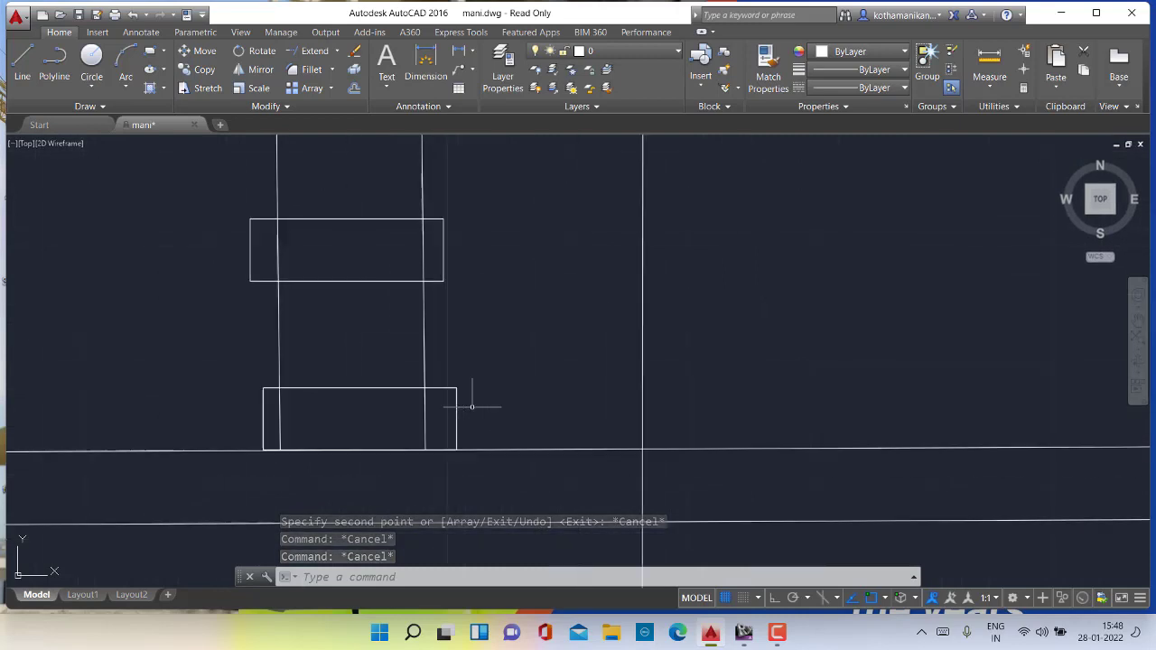
Shift the base cap left by its corner so it centres on both post lines
click(445, 449)
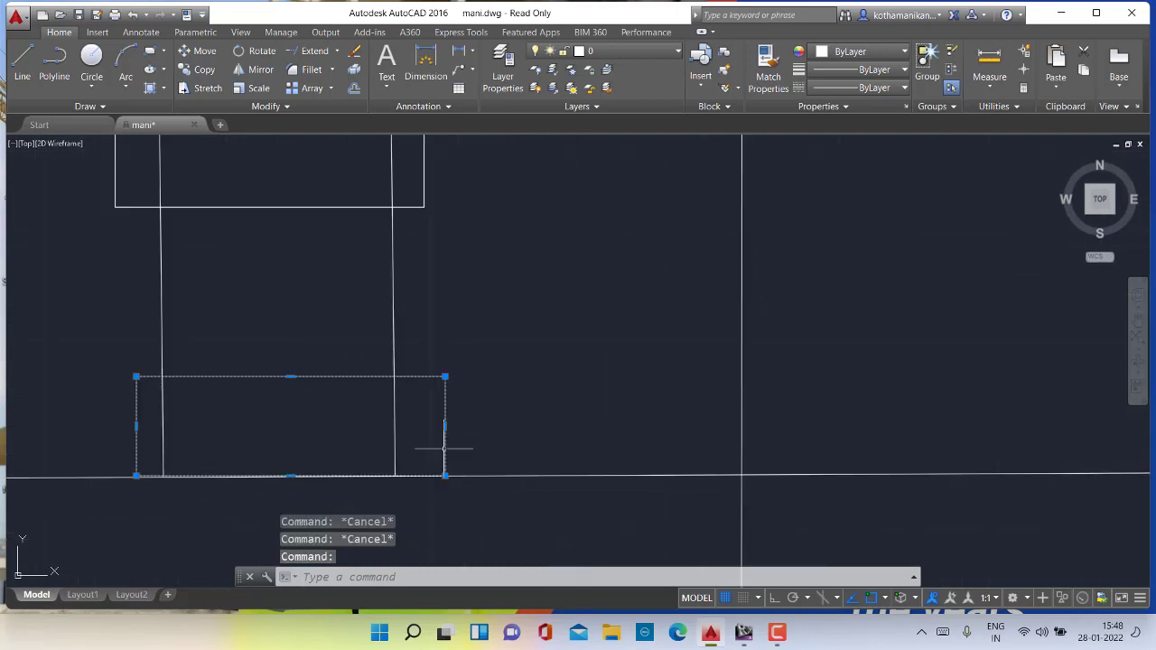
click(199, 51)
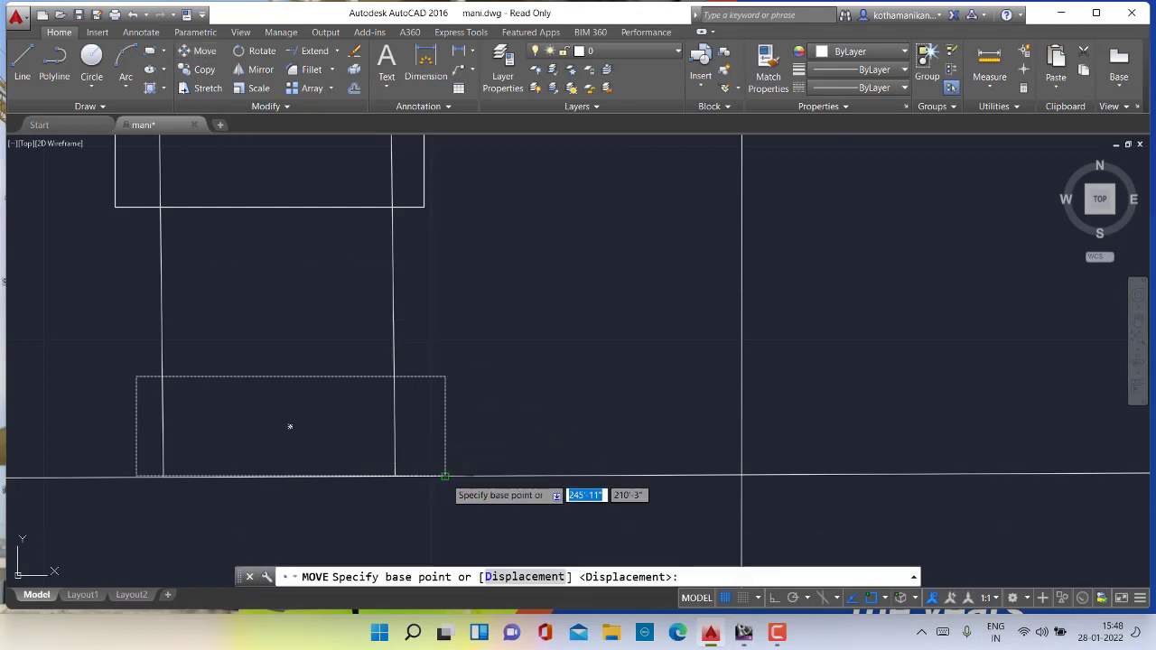
click(445, 475)
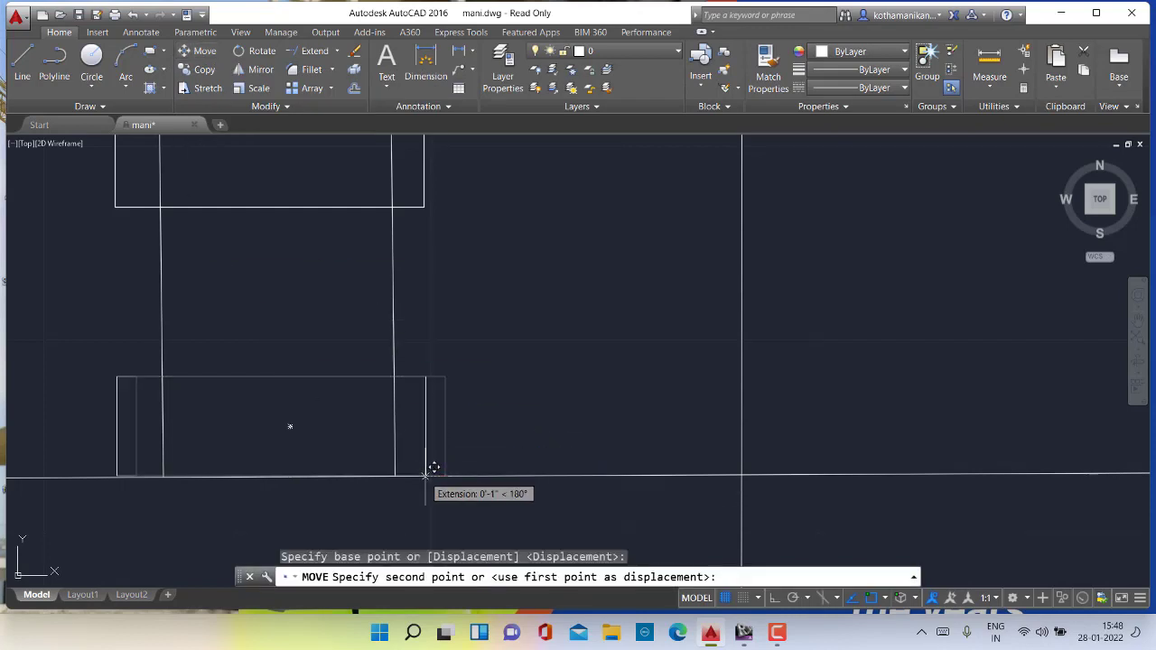
click(426, 474)
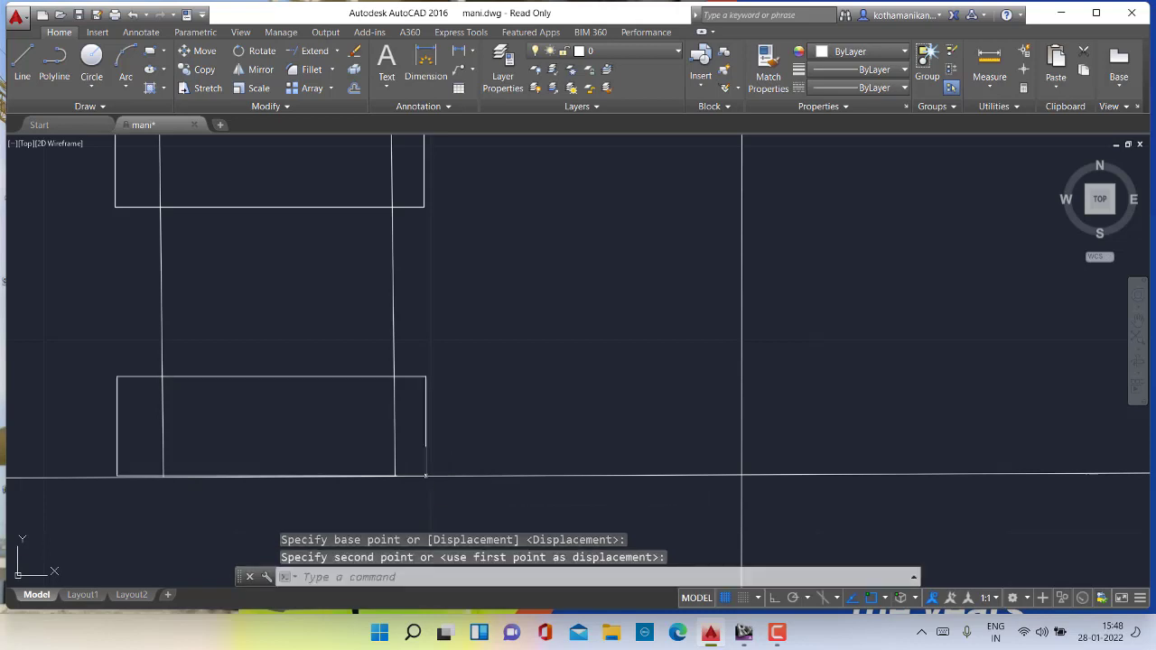
key(Escape)
key(Escape)
key(Escape)
scroll(348, 403, down, 4)
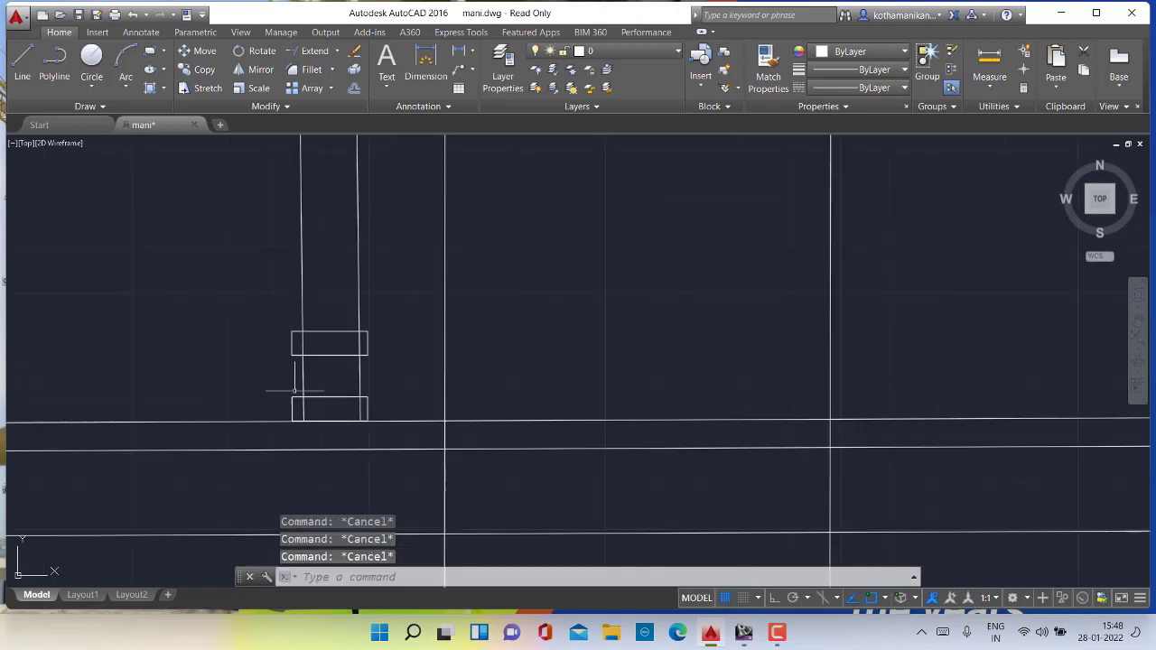
scroll(338, 342, down, 3)
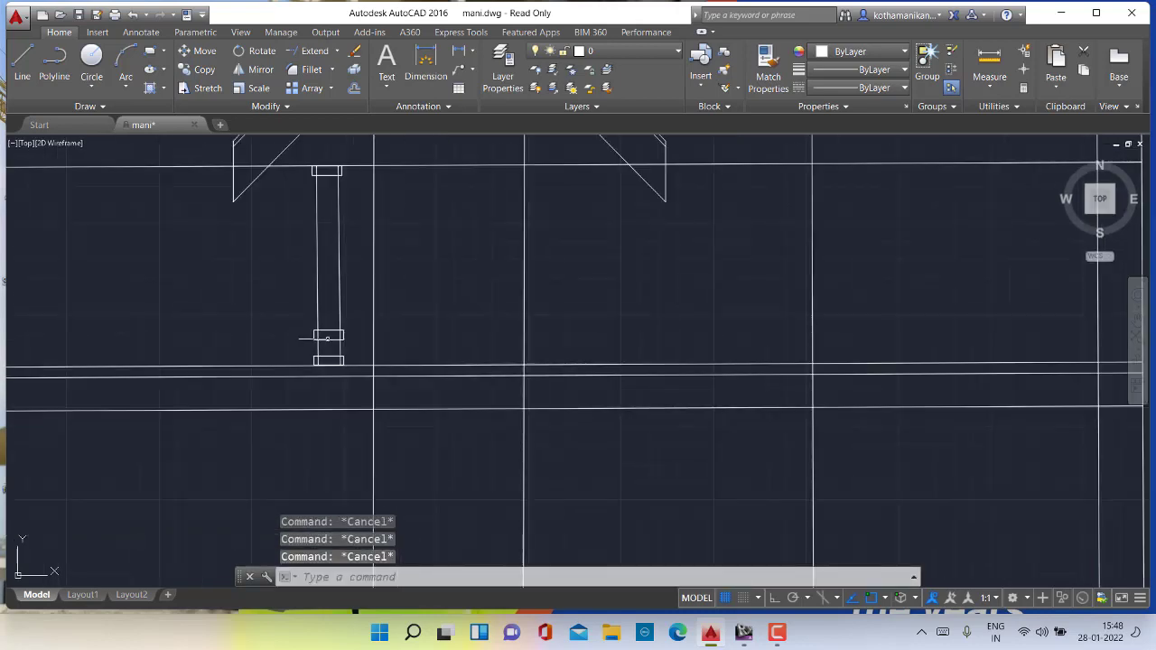
scroll(343, 361, up, 2)
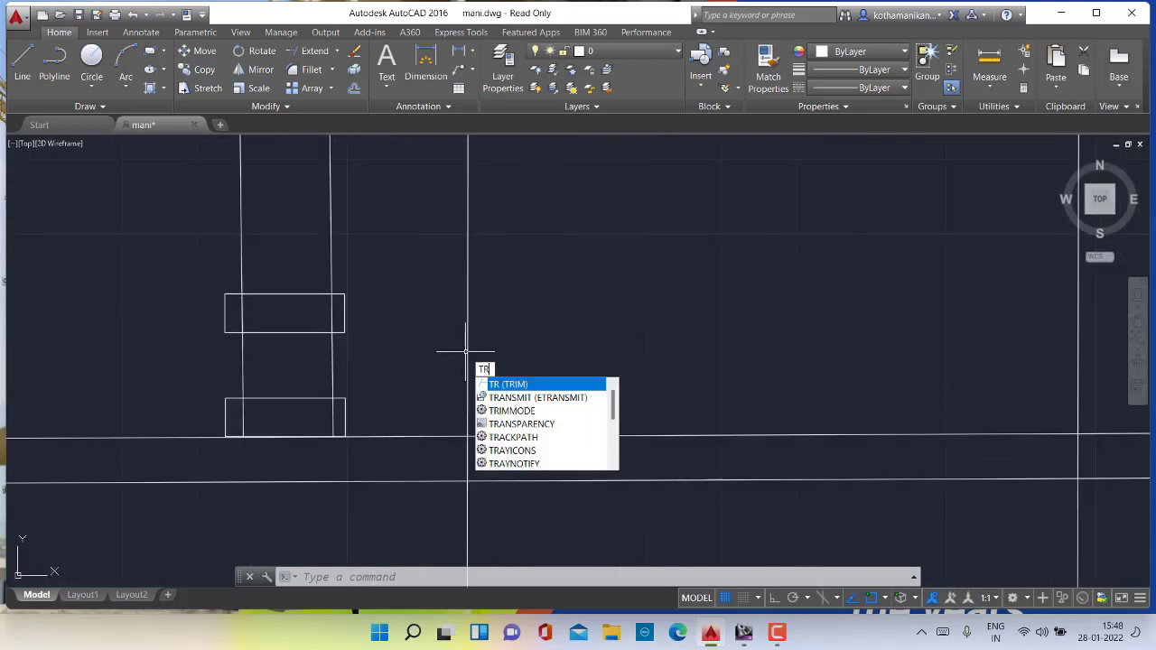
Trim the post line segments out of the base and top cap rectangles
key(Return)
key(Return)
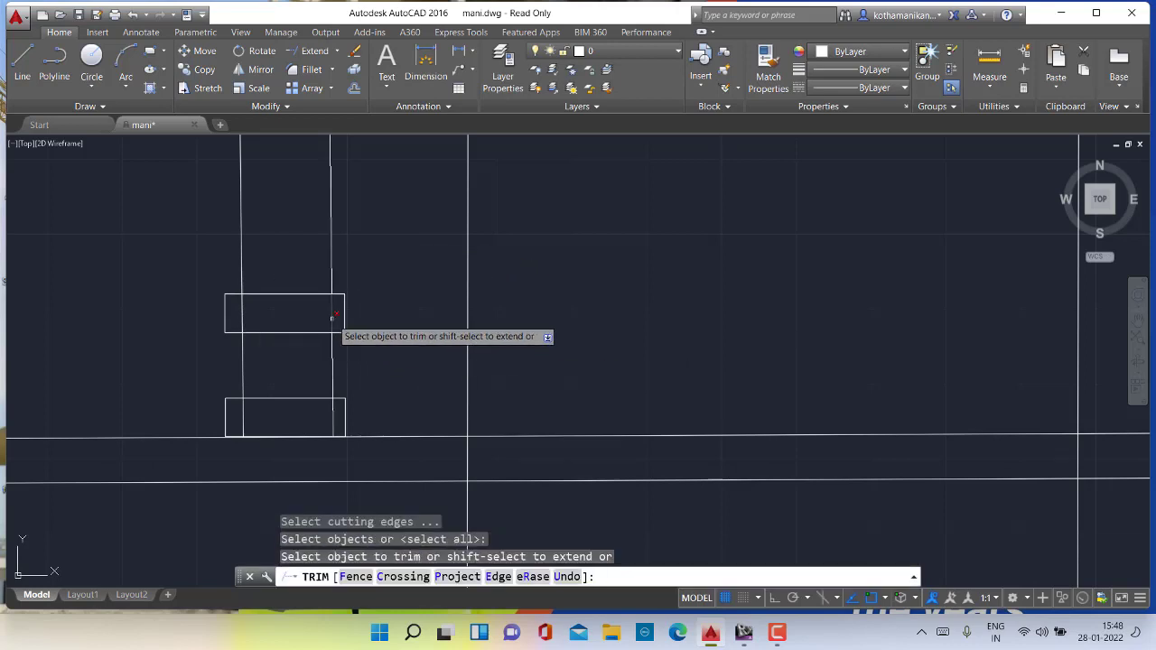
click(281, 331)
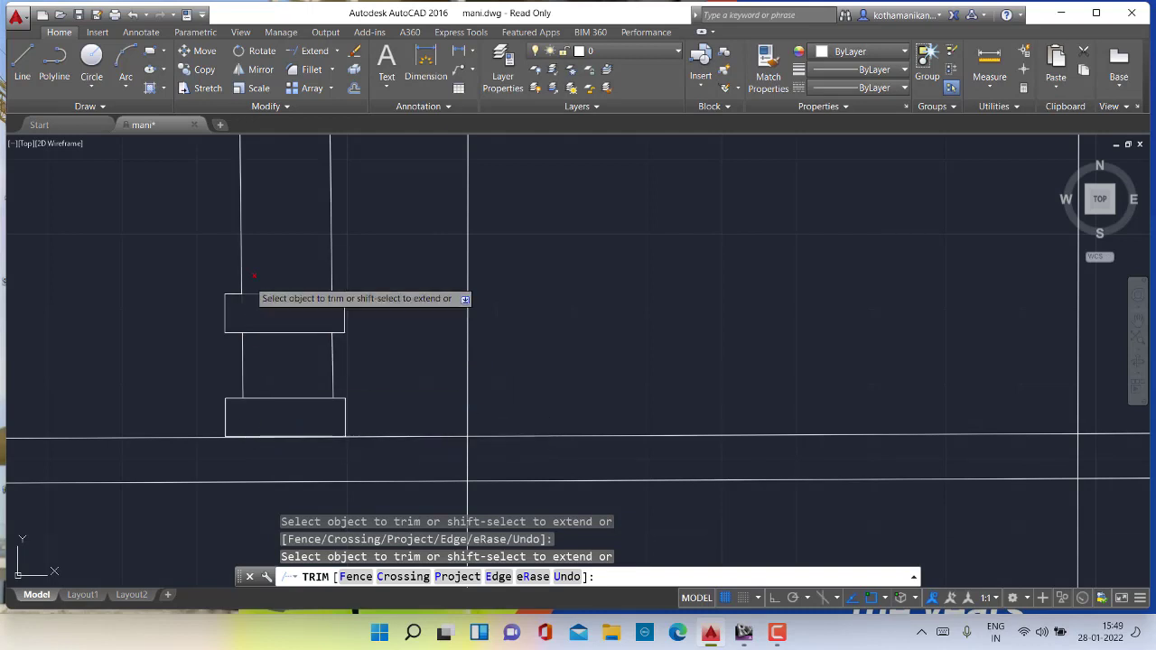
scroll(248, 280, down, 3)
middle_drag(270, 290, 284, 426)
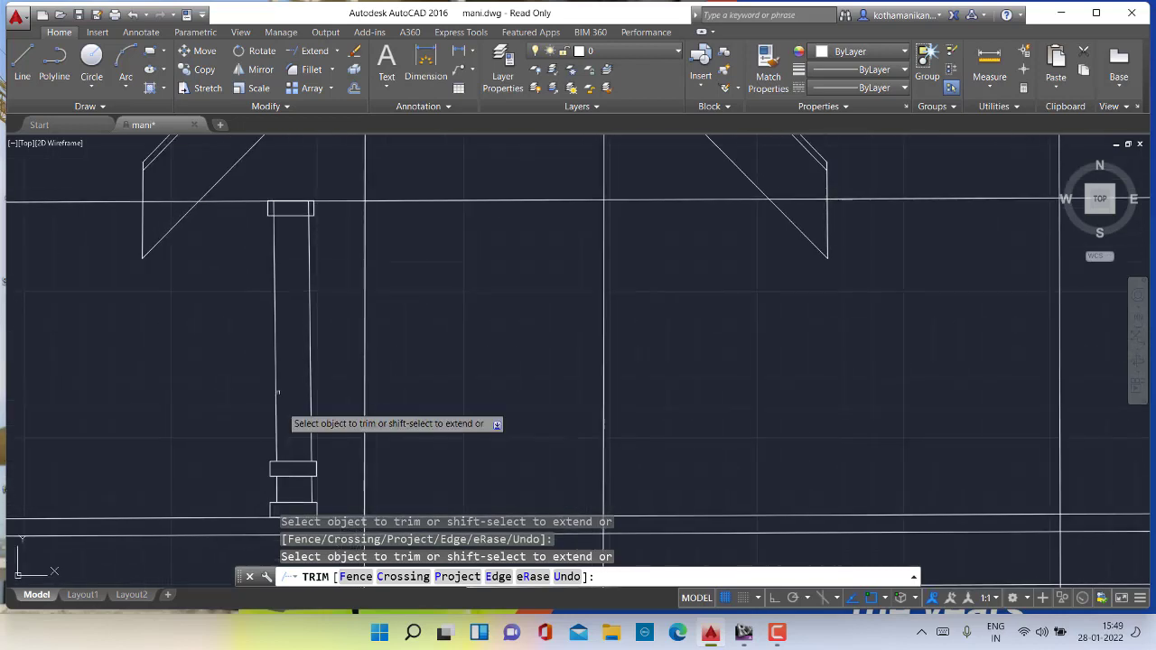
scroll(315, 224, up, 8)
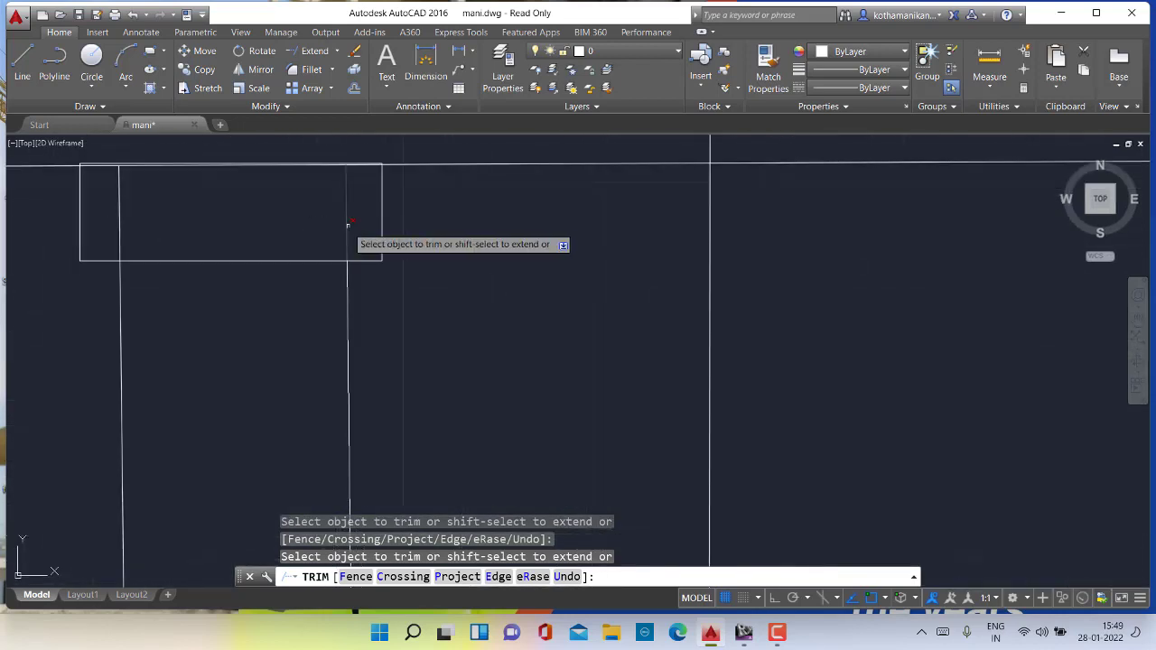
click(347, 225)
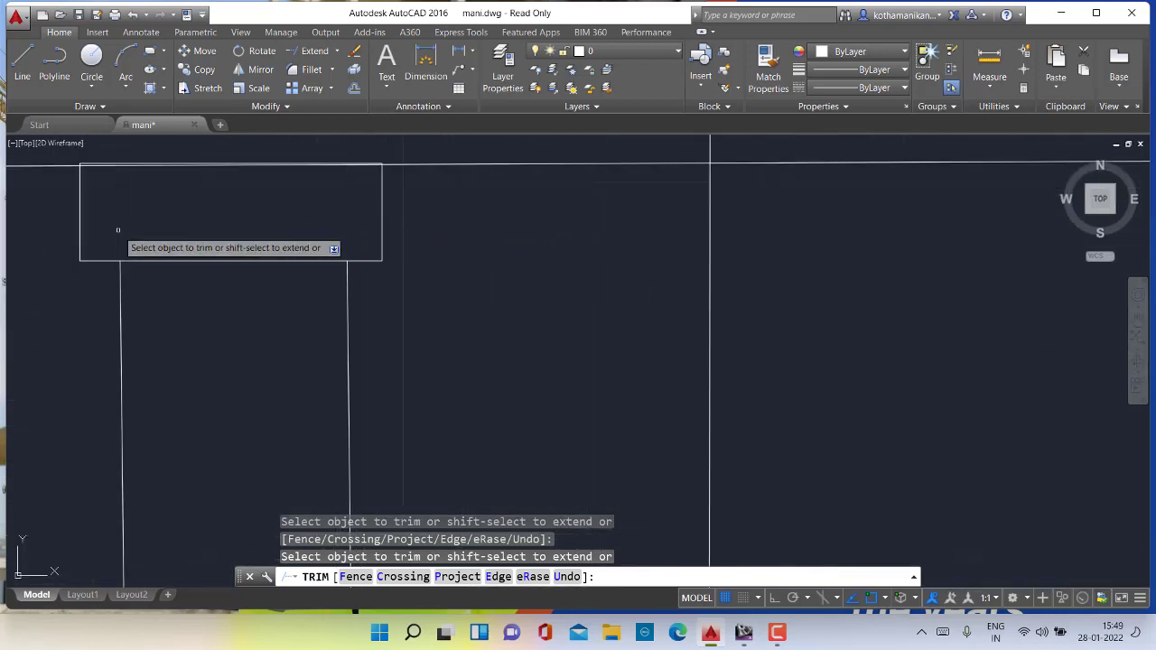
scroll(136, 233, down, 6)
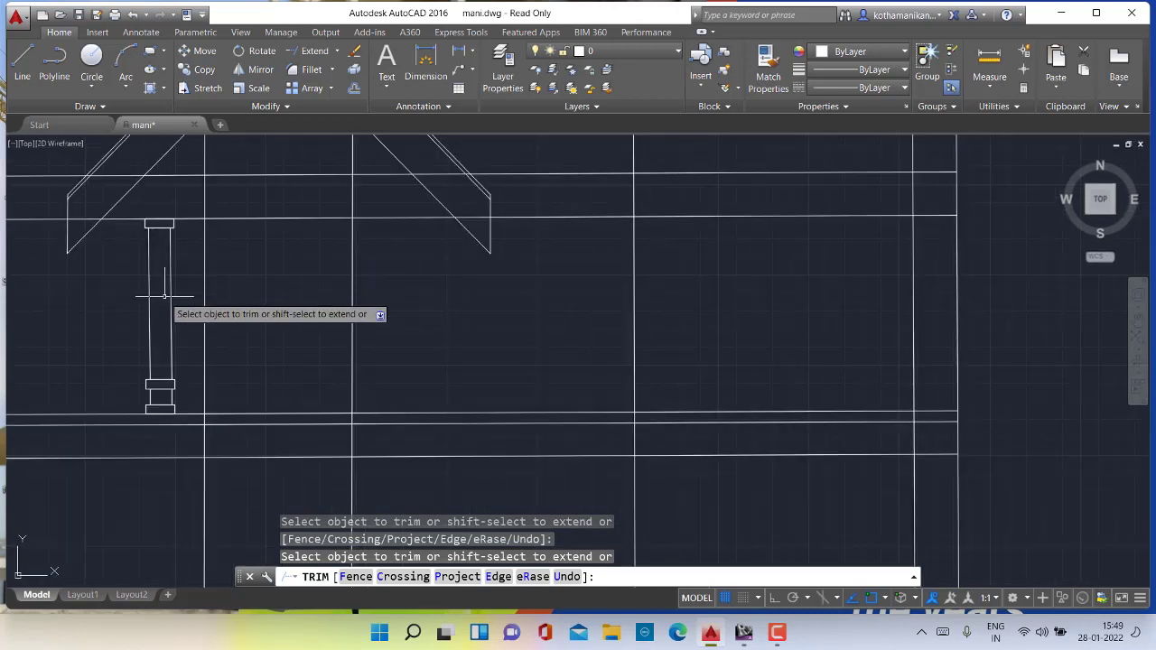
key(Escape)
key(Escape)
key(Escape)
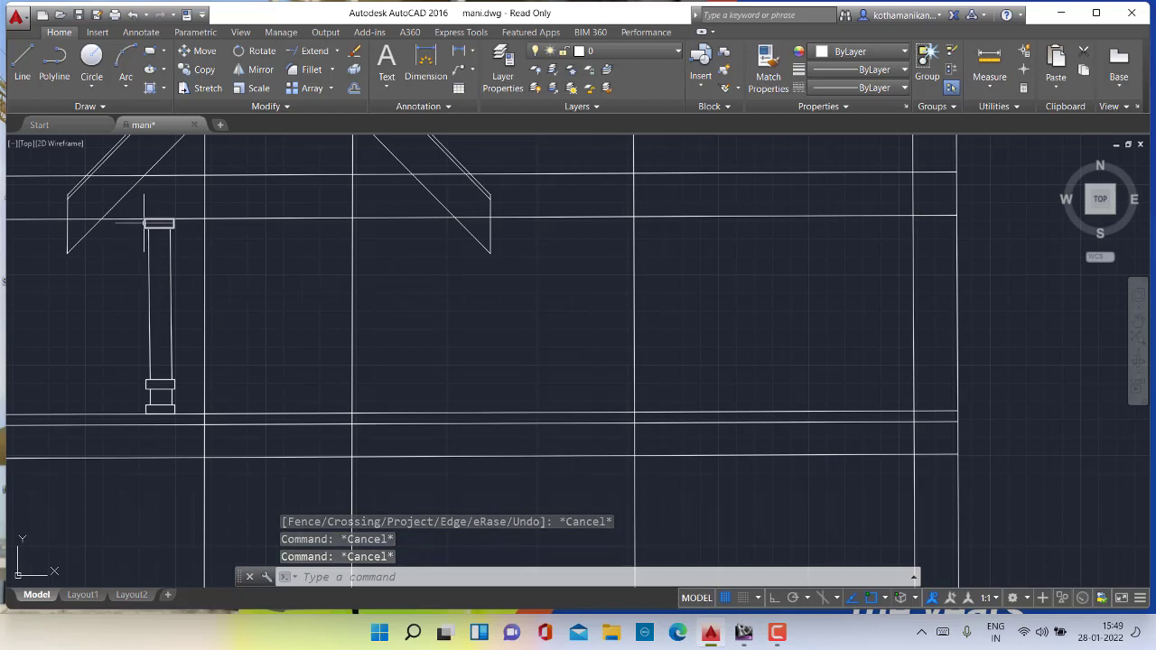
click(145, 223)
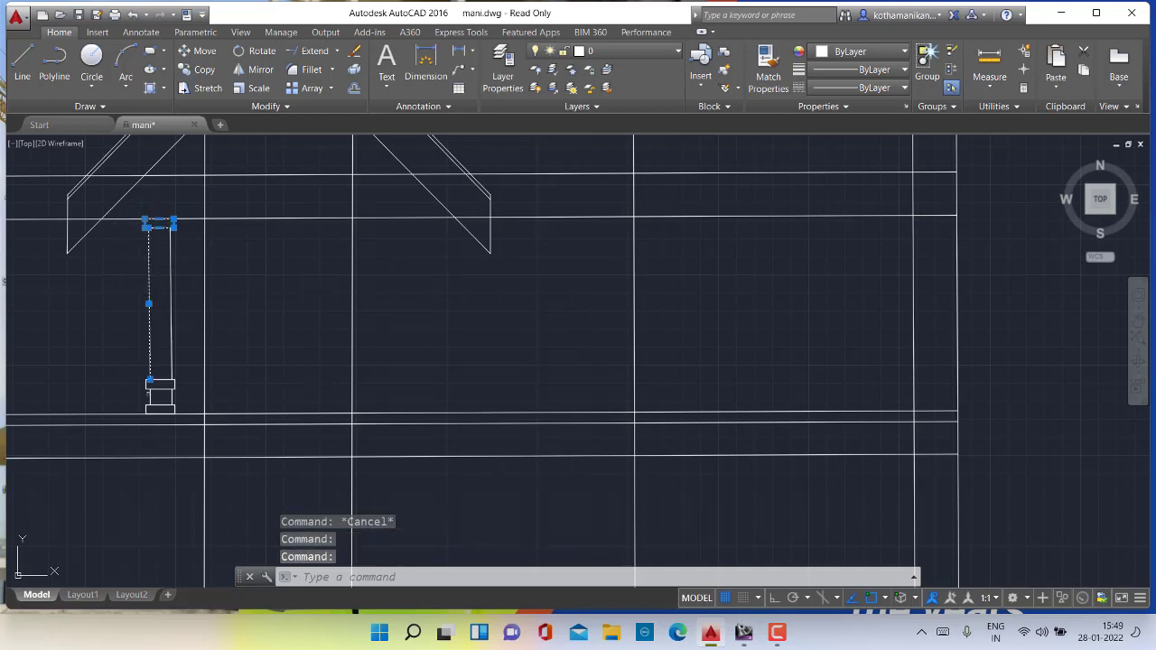
Select the post lines, the base cap rectangle and the short line below it
click(171, 342)
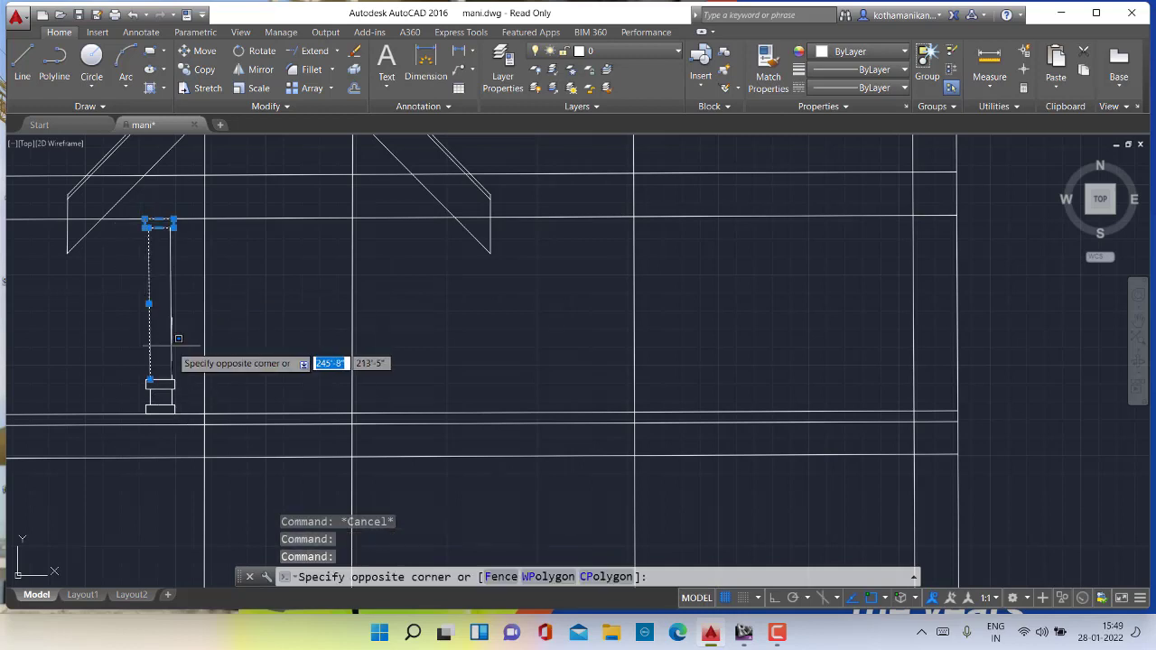
click(171, 344)
scroll(178, 365, up, 6)
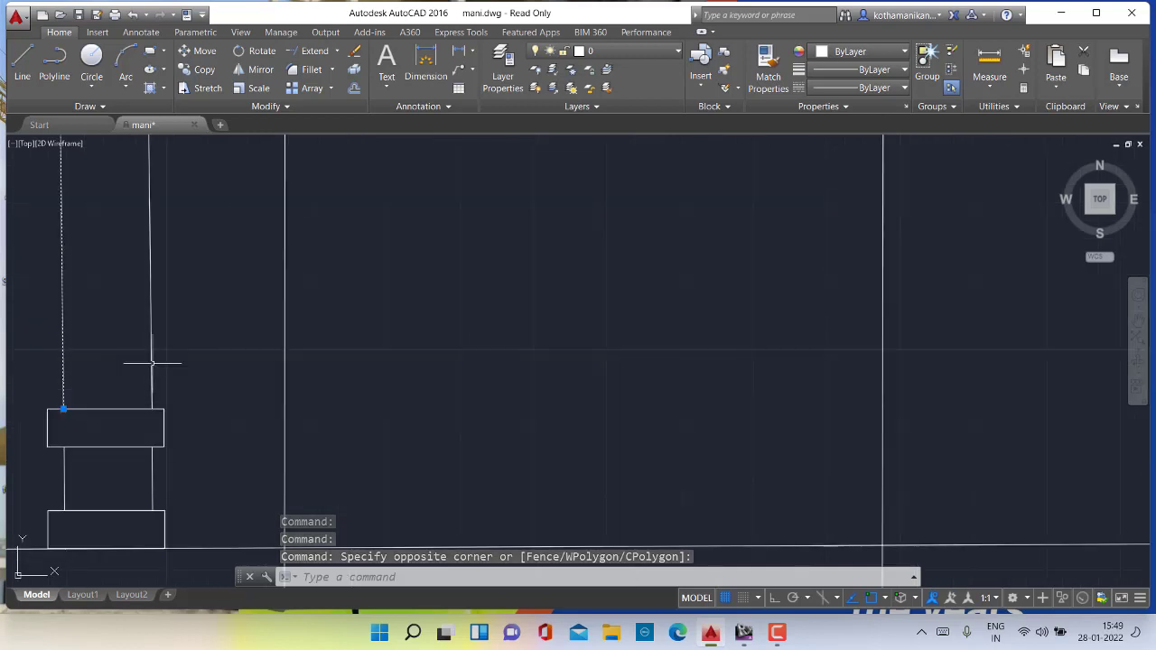
click(151, 363)
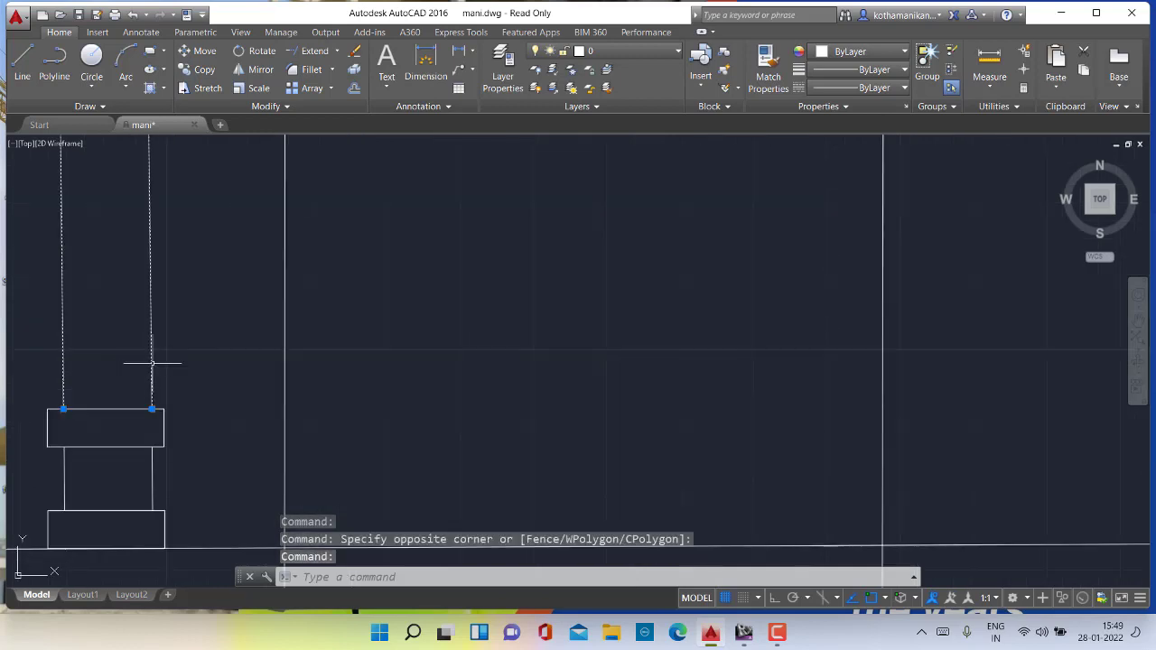
click(132, 409)
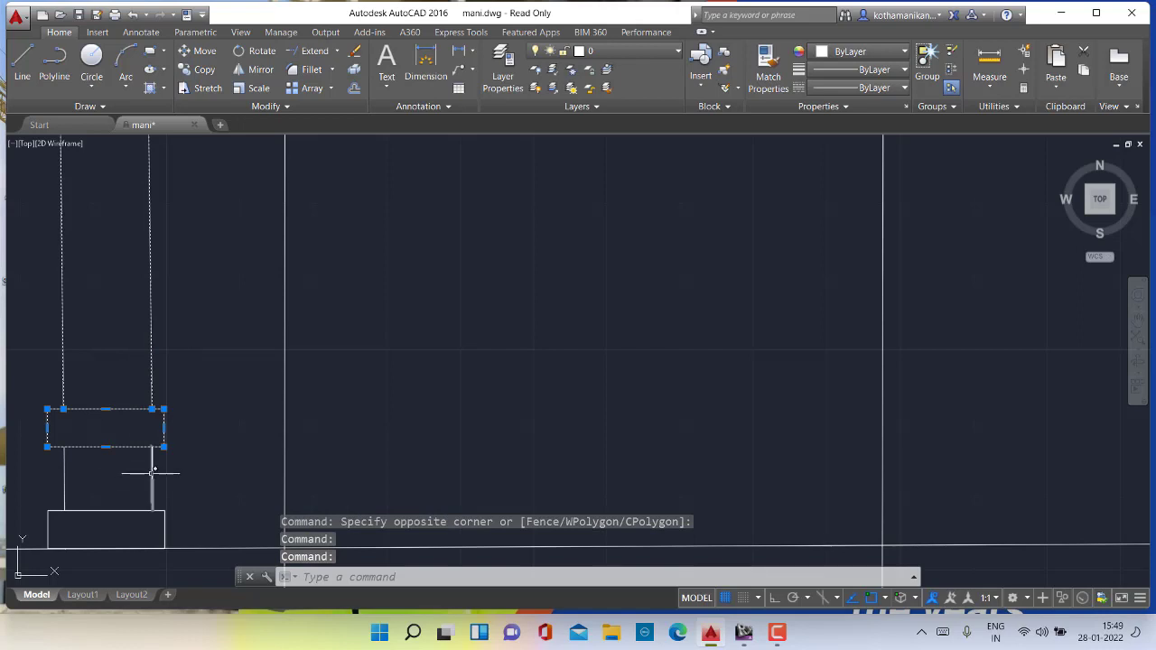
click(153, 471)
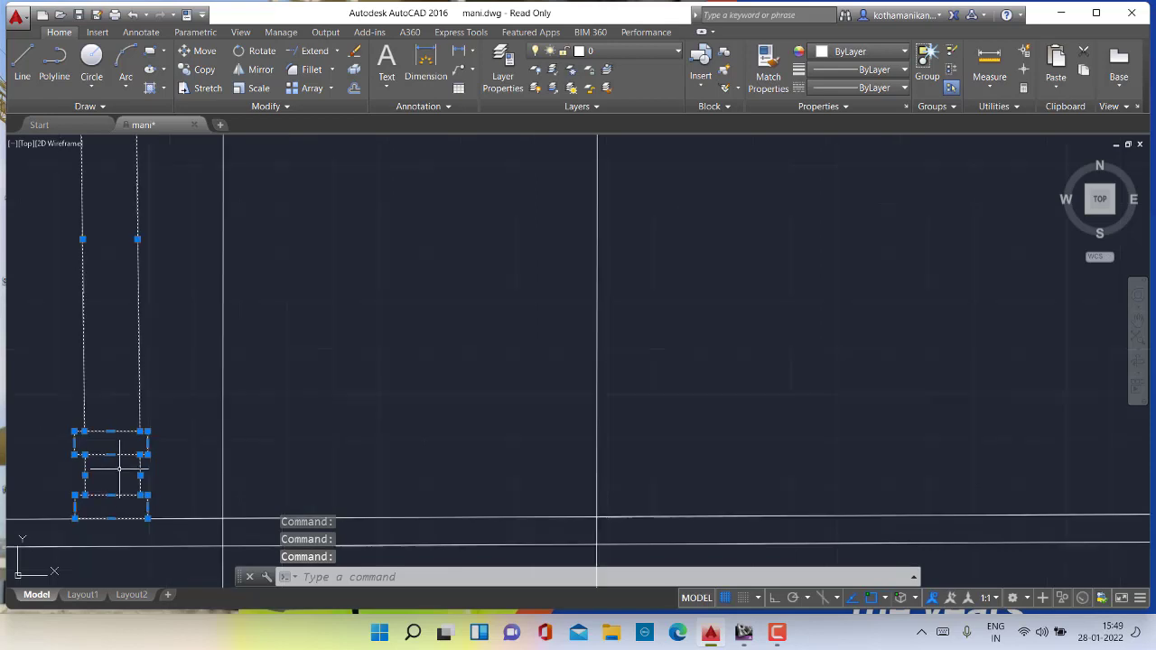
scroll(104, 446, down, 5)
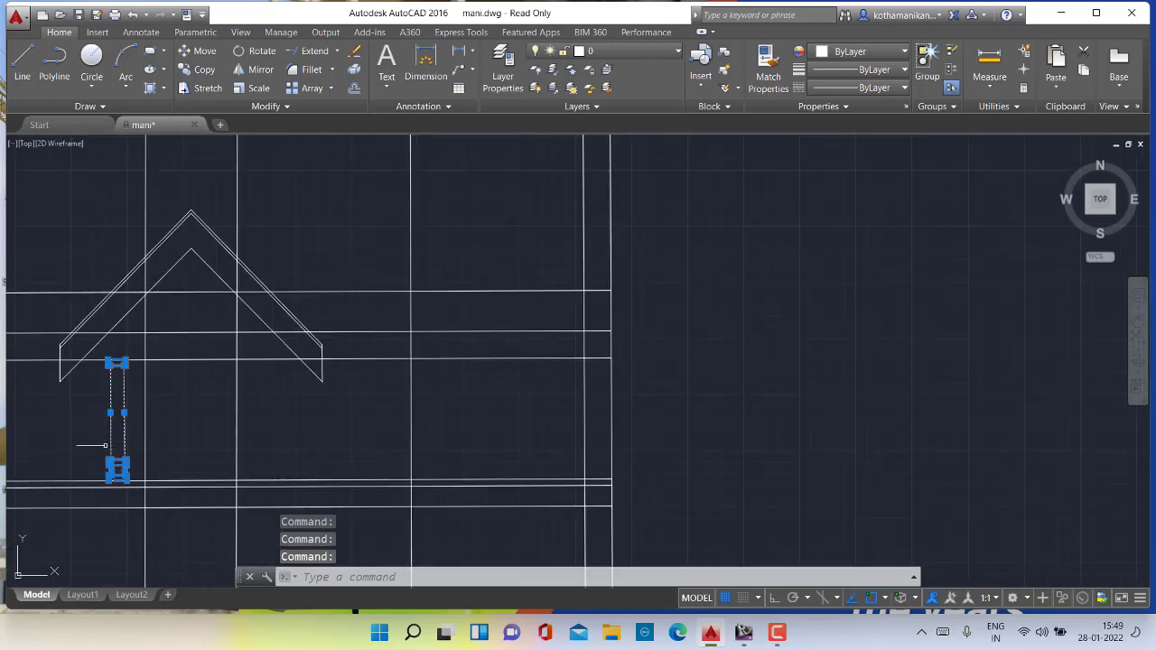
Copy the capped post from its top-cap corner to the next column position right
click(192, 78)
scroll(126, 370, up, 5)
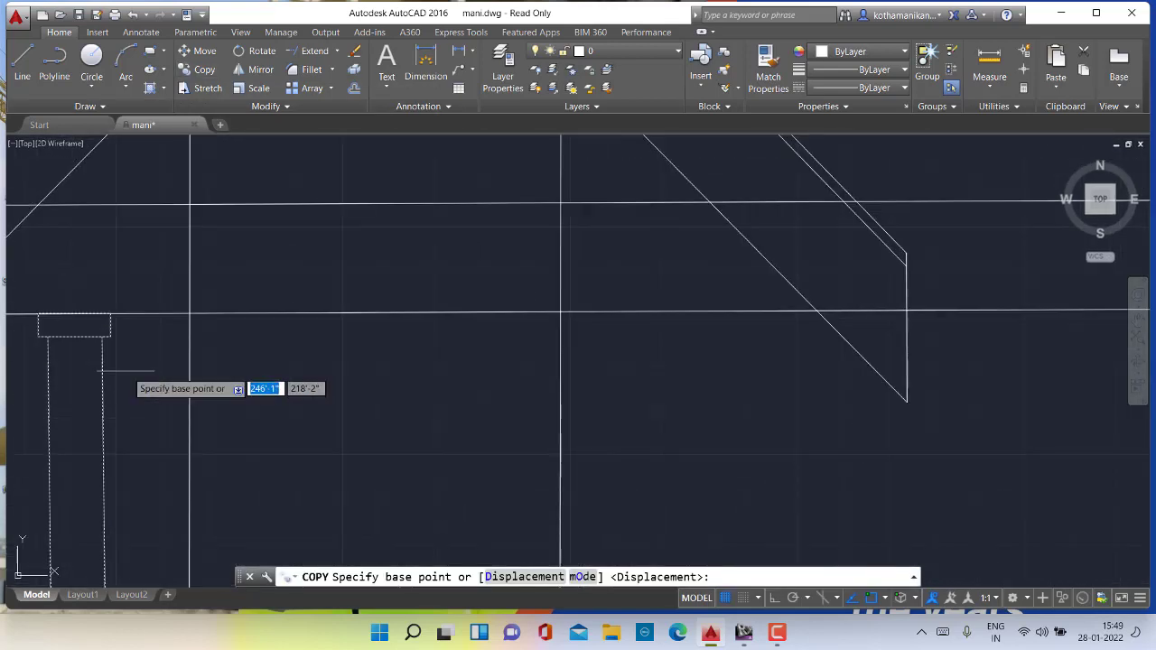
click(76, 324)
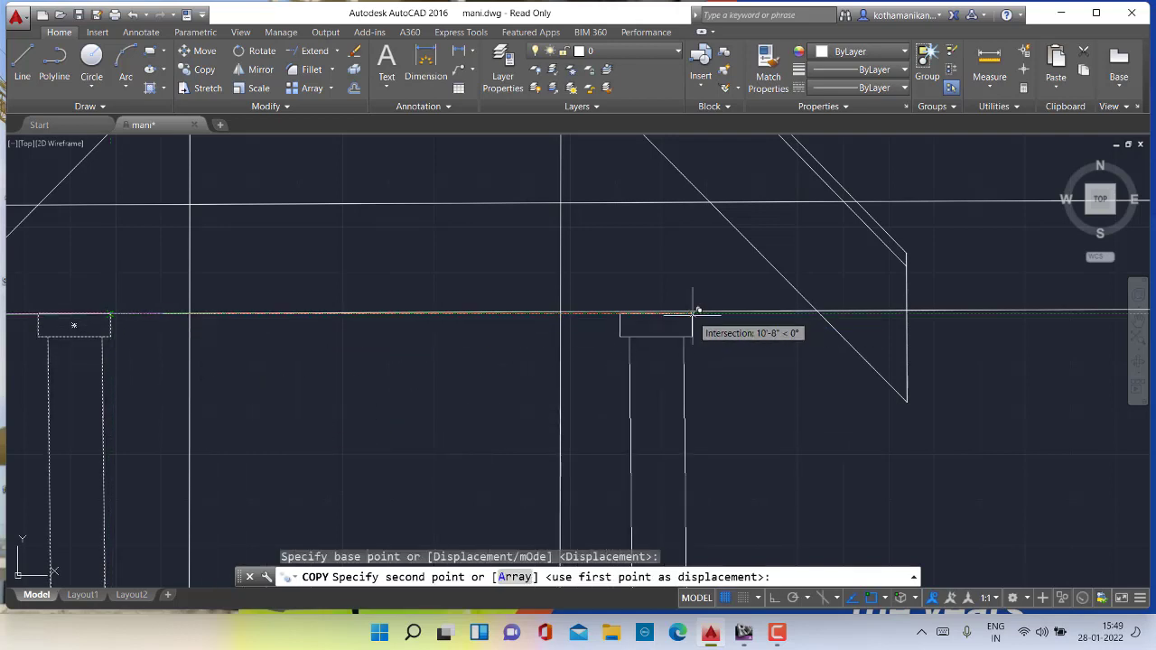
scroll(699, 308, up, 3)
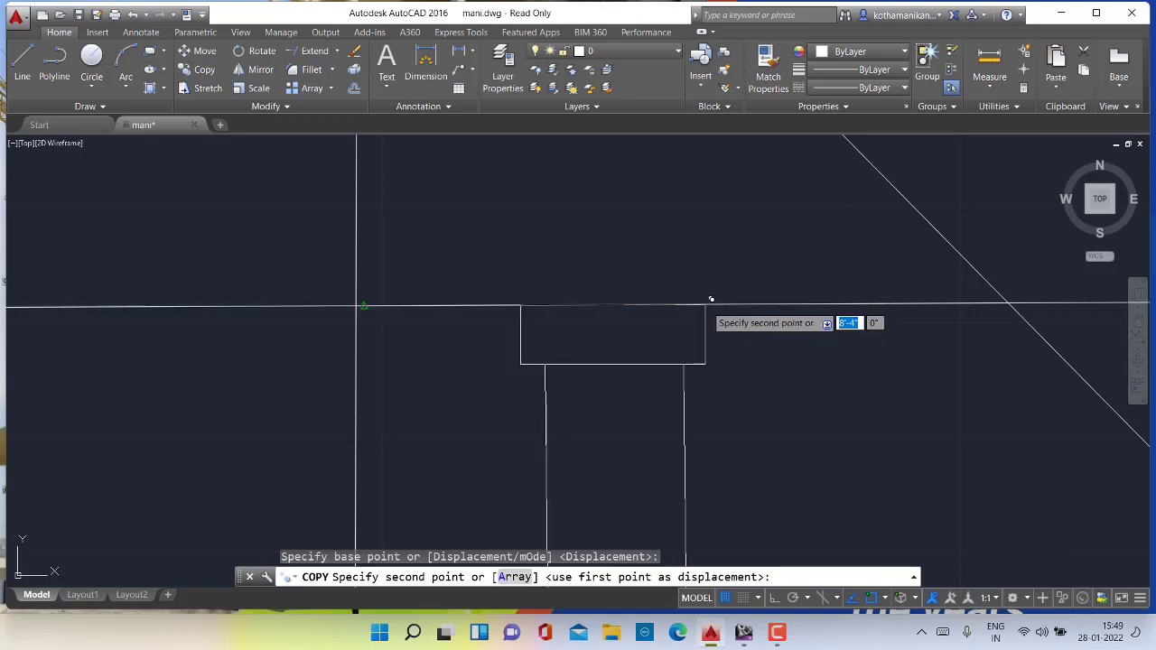
click(707, 305)
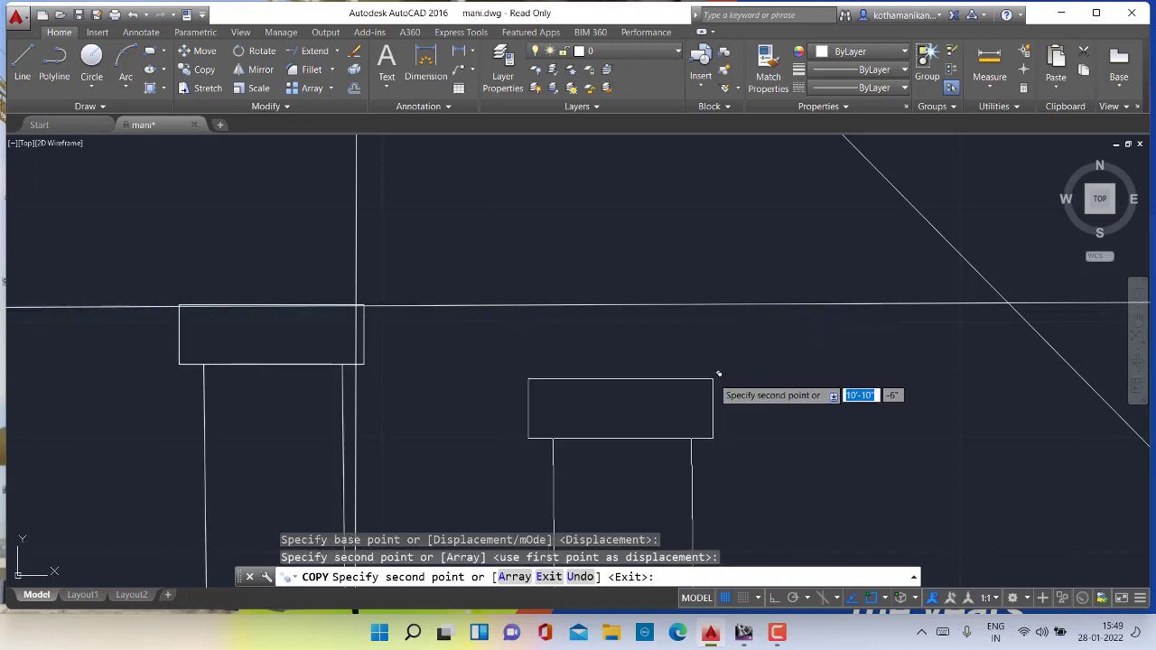
scroll(639, 369, down, 2)
scroll(640, 369, down, 2)
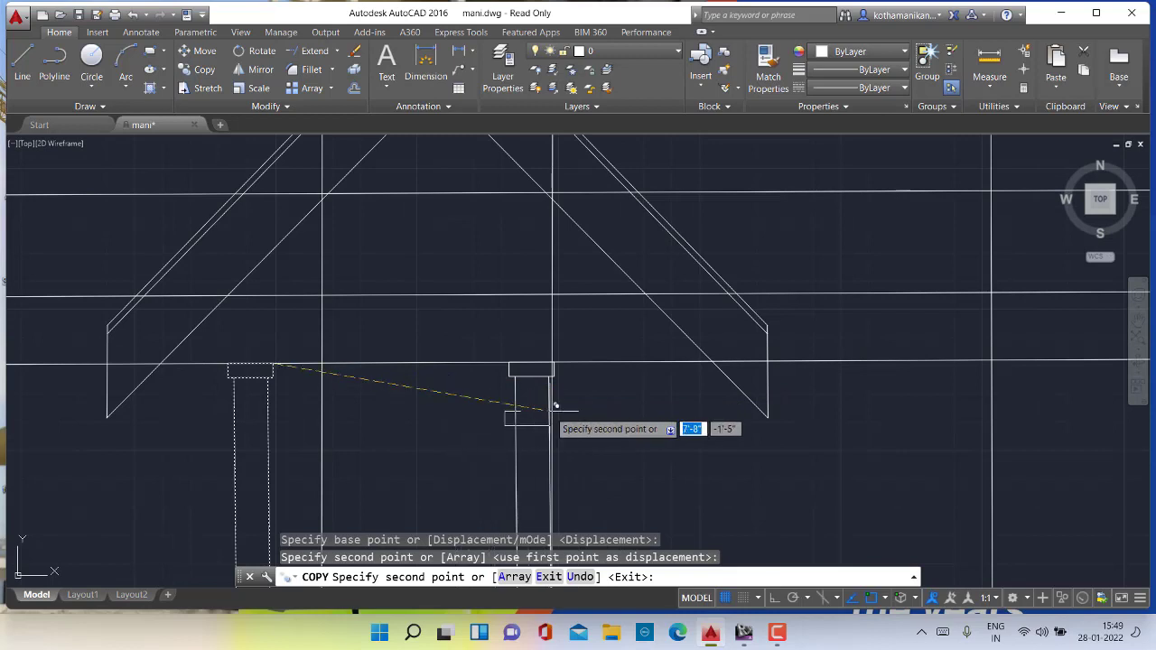
scroll(516, 400, down, 3)
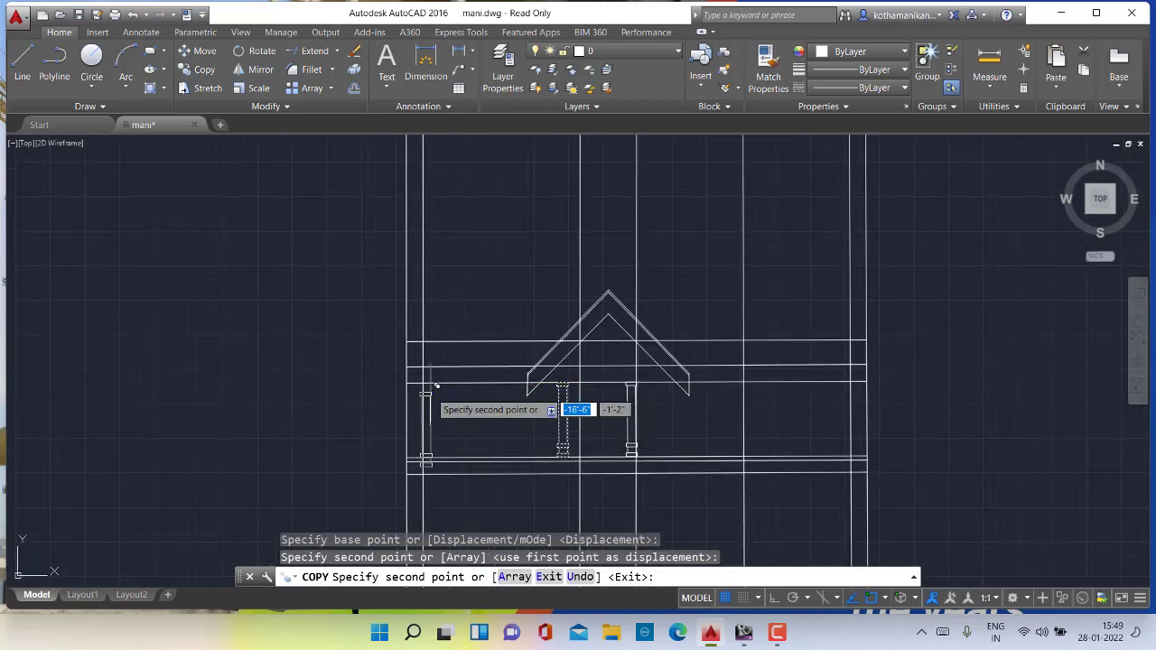
scroll(414, 390, up, 2)
scroll(421, 388, up, 2)
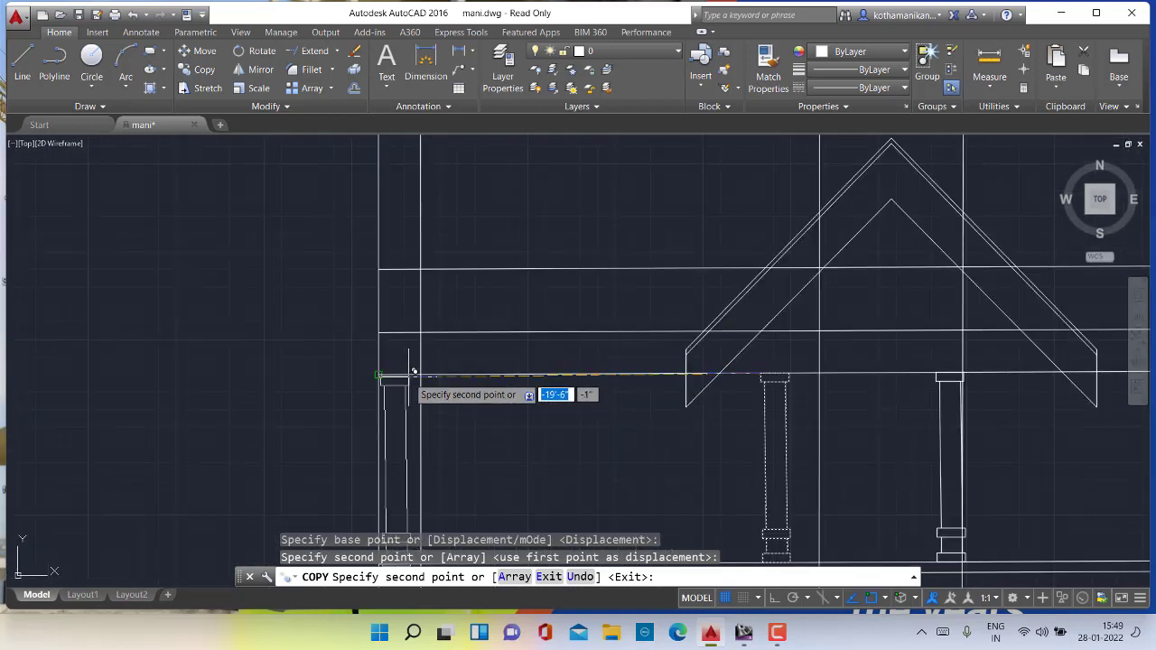
middle_drag(458, 373, 457, 271)
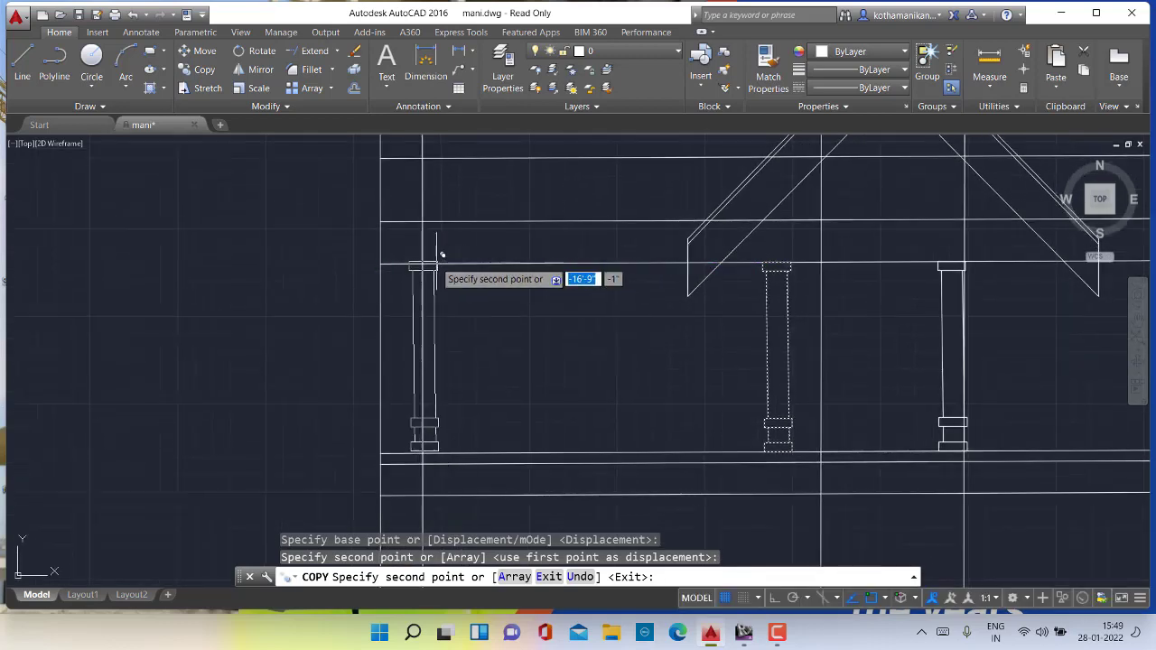
scroll(433, 260, up, 4)
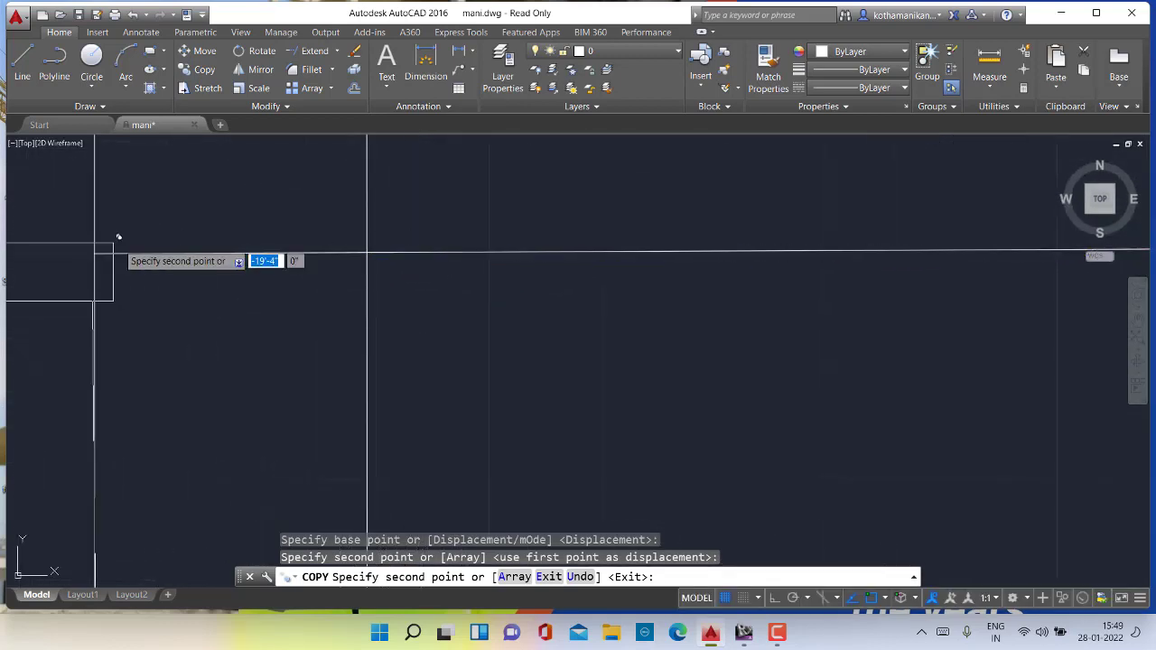
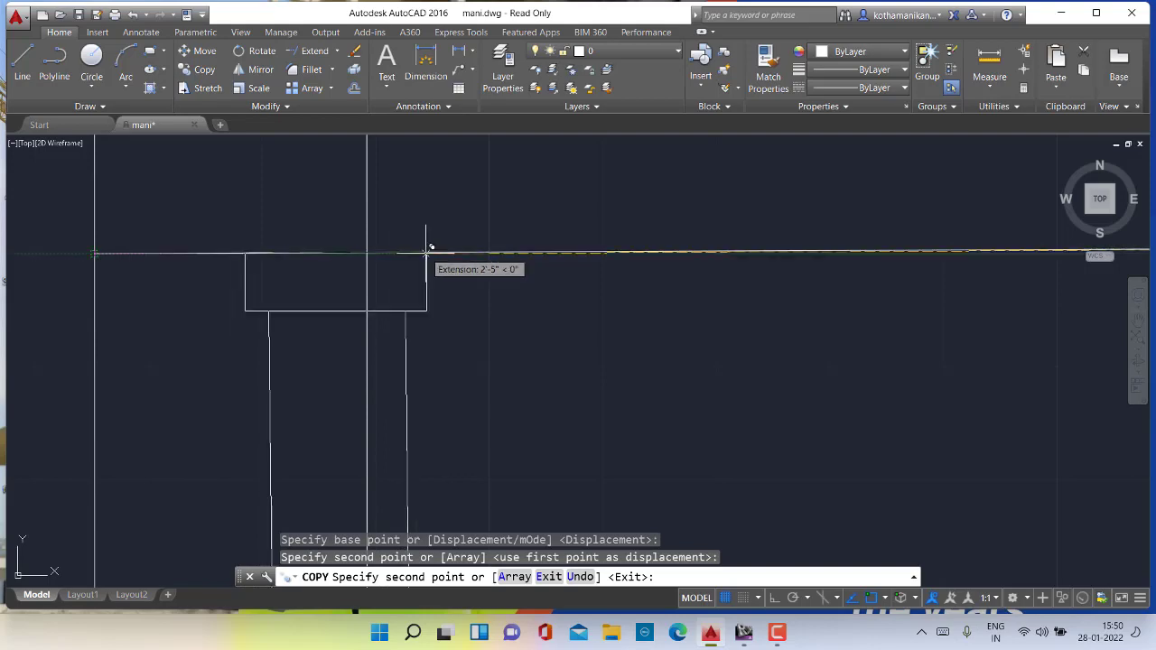
Place column copies at the beam endpoint and the next intersection along the beam
click(427, 252)
scroll(542, 310, down, 5)
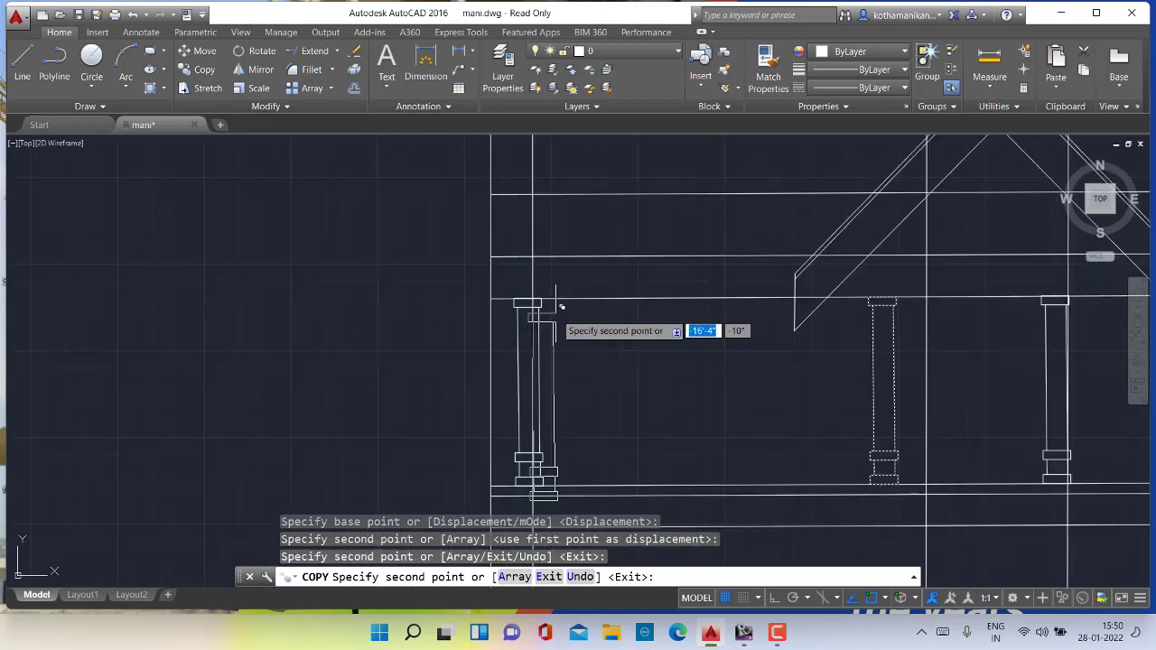
mouse_move(541, 310)
middle_down()
mouse_move(406, 308)
mouse_move(194, 249)
middle_up()
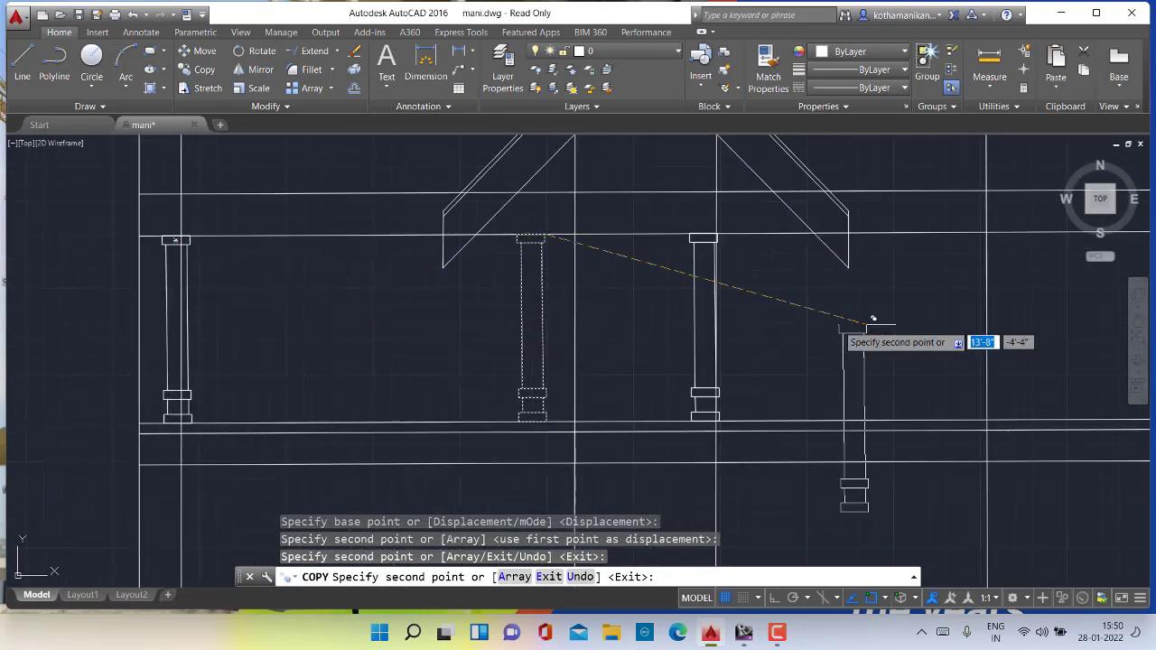
mouse_move(958, 274)
middle_down()
mouse_move(924, 287)
mouse_move(723, 295)
middle_up()
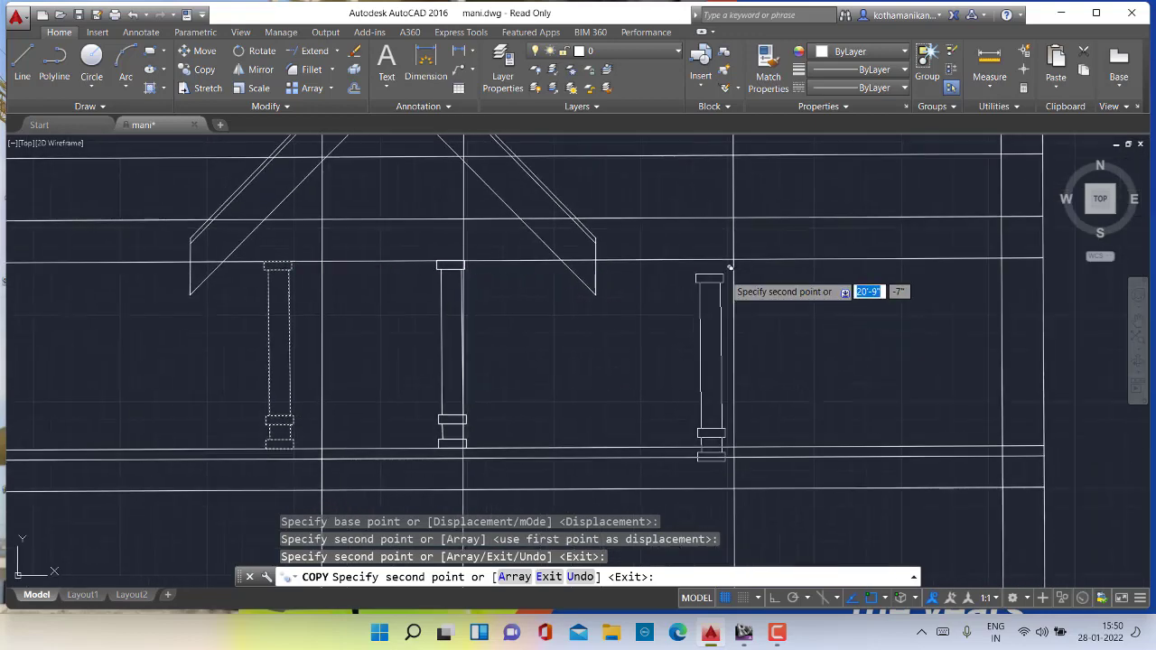
scroll(733, 259, up, 8)
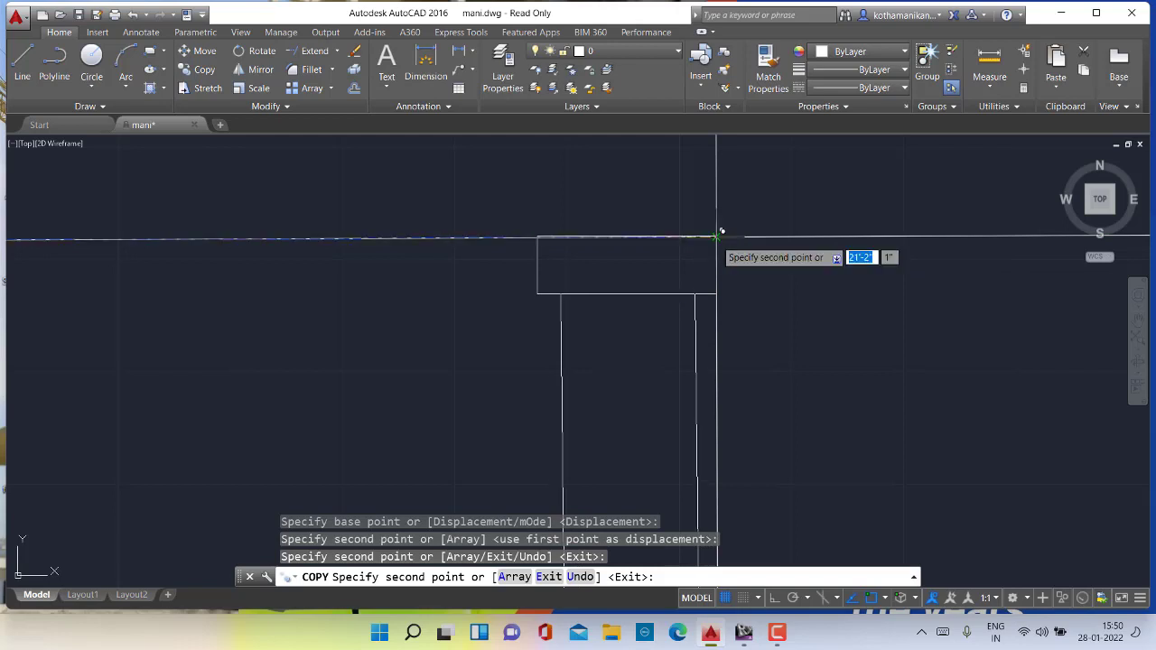
click(717, 236)
scroll(831, 245, down, 6)
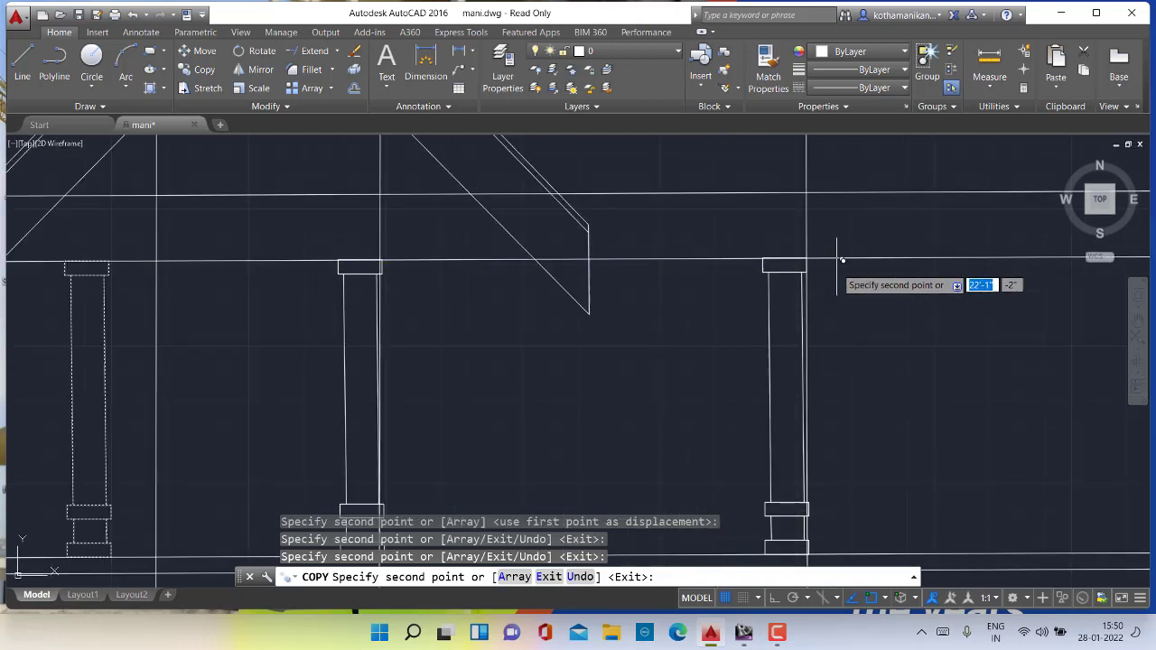
middle_drag(566, 273, 438, 244)
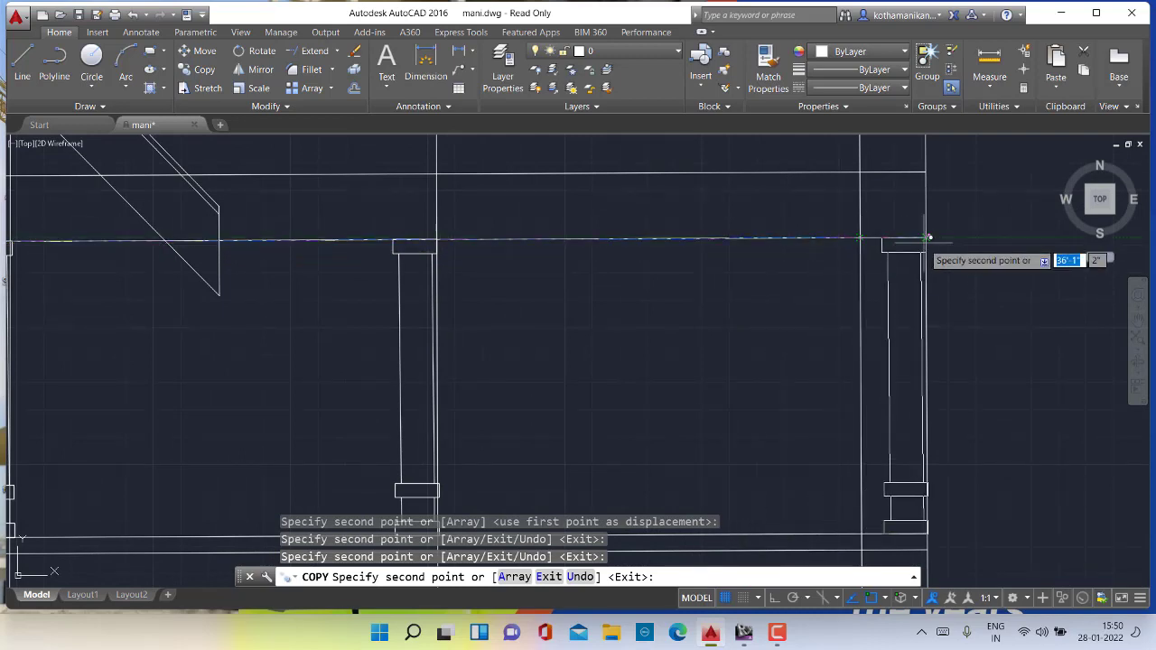
Finish copying the columns and zoom around to inspect the elevation
key(Escape)
key(Escape)
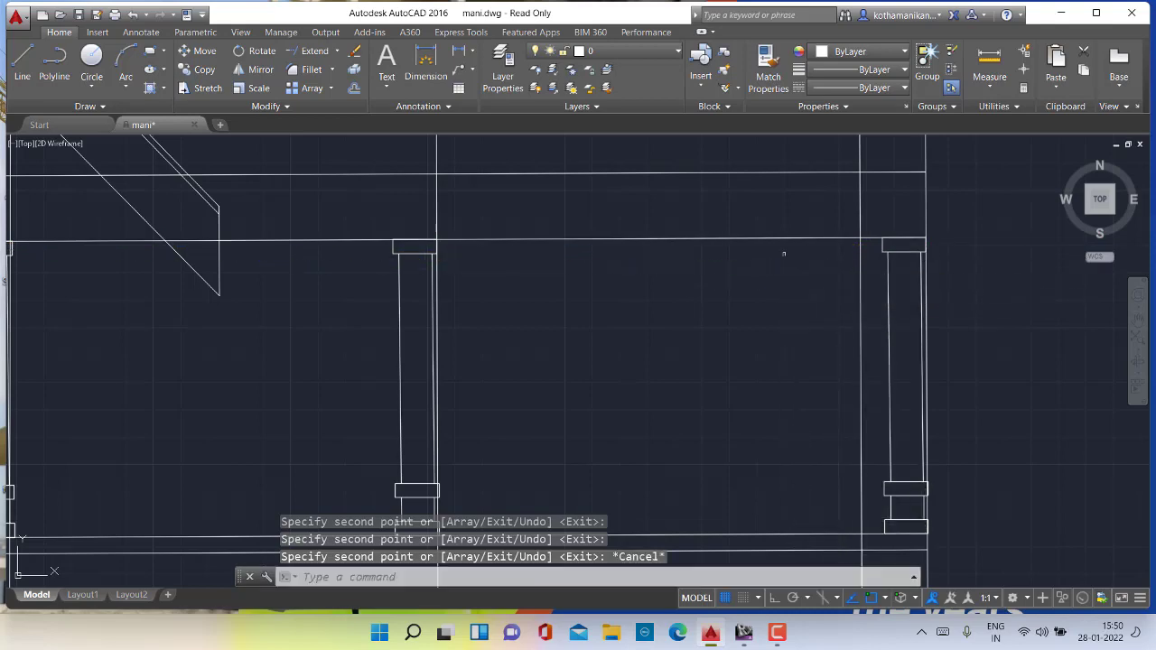
scroll(730, 253, down, 5)
scroll(730, 253, down, 5)
scroll(595, 293, up, 5)
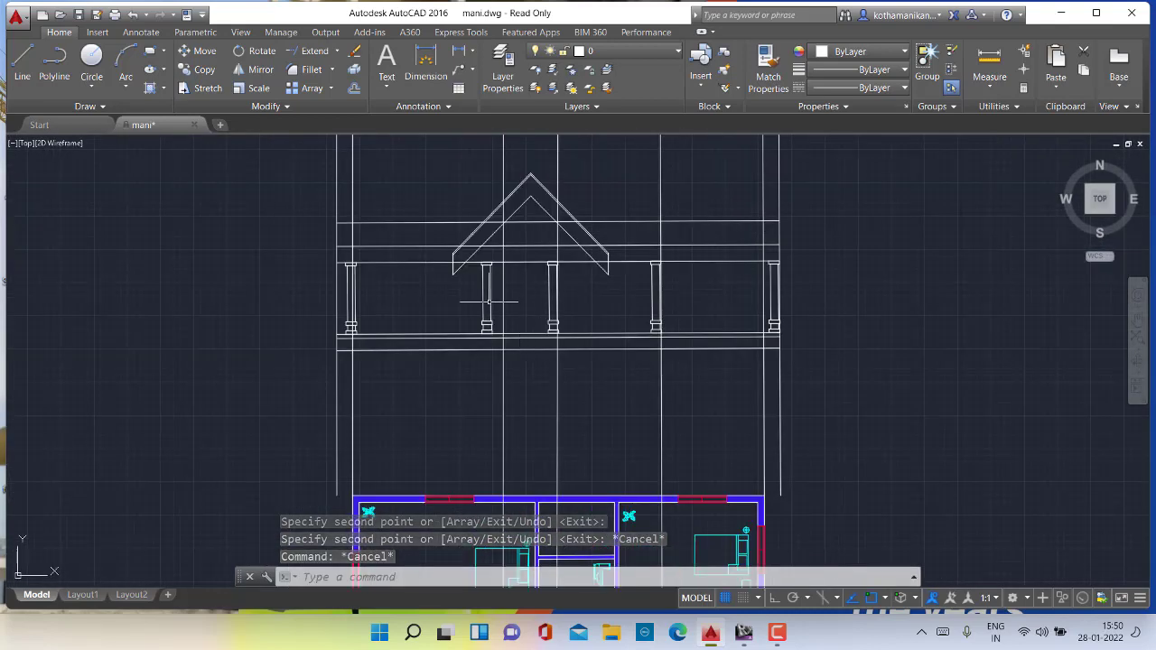
scroll(487, 303, up, 6)
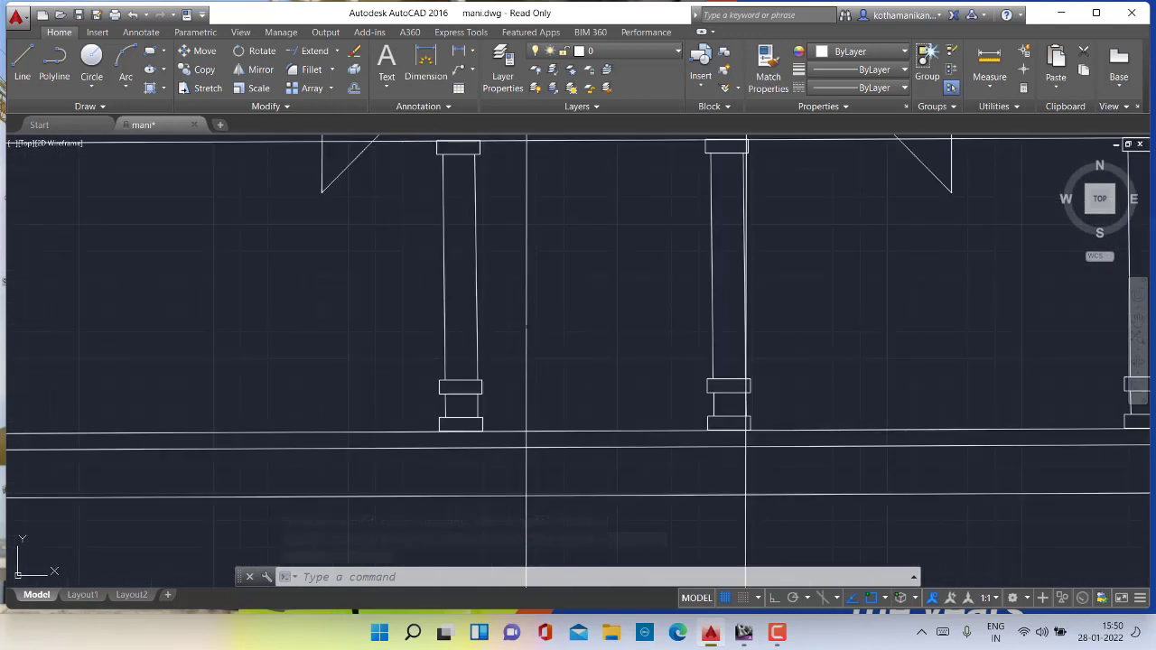
scroll(539, 317, down, 3)
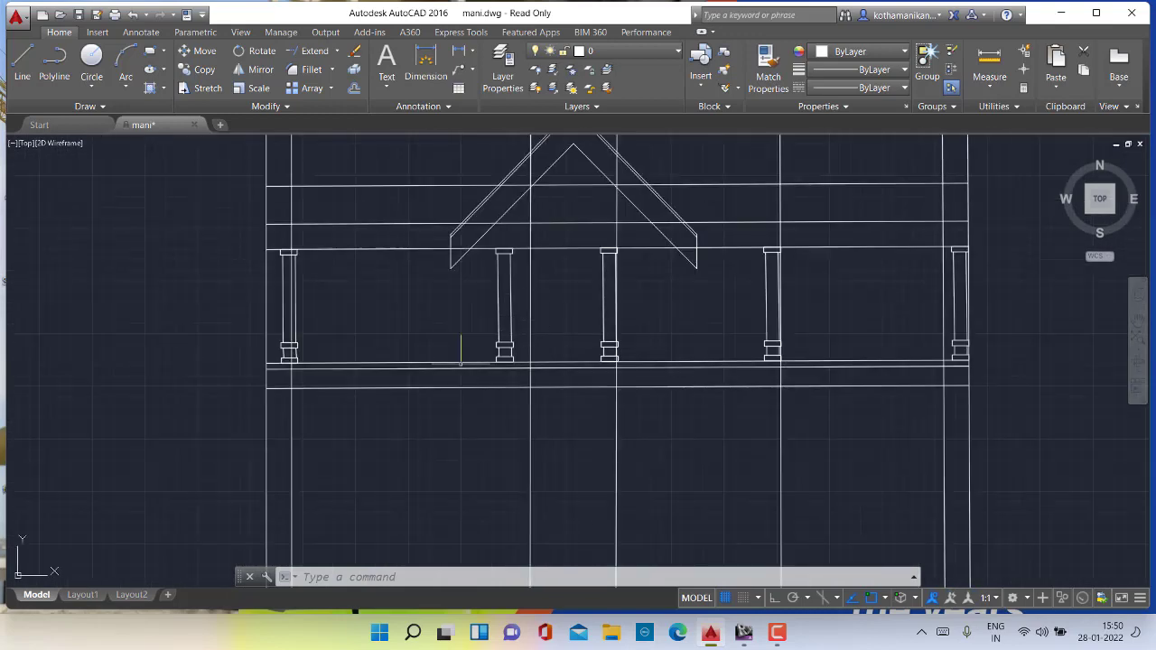
scroll(304, 314, up, 4)
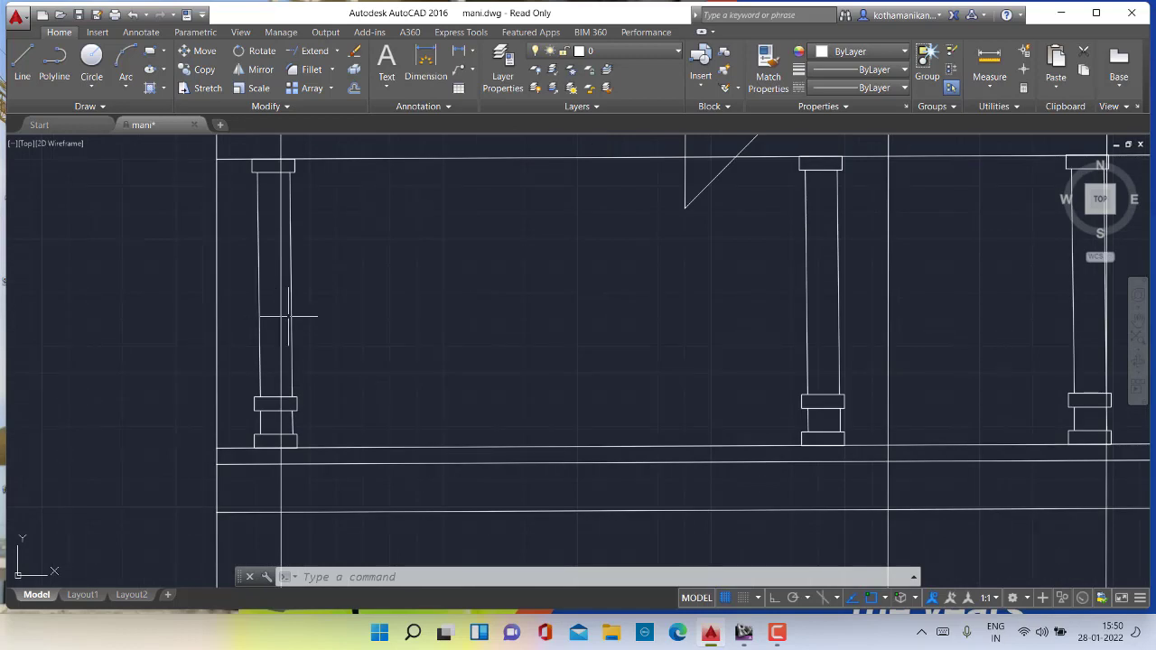
scroll(258, 298, down, 3)
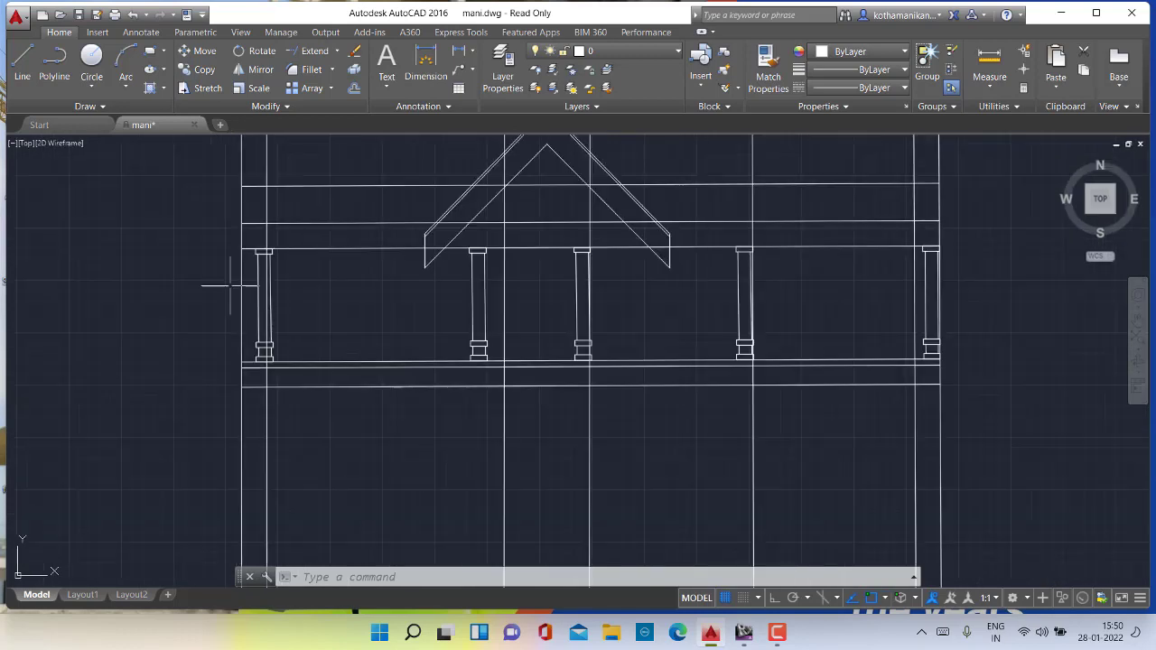
Delete the stray vertical line by the left column, then frame elevation and floor plan together
click(268, 159)
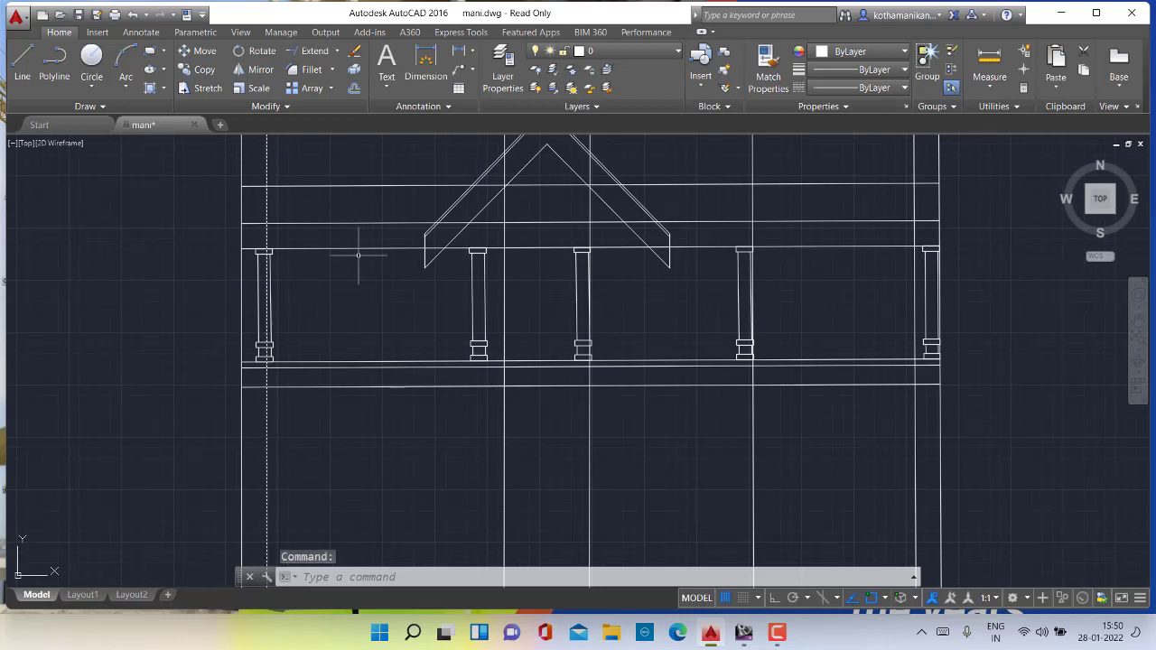
key(Delete)
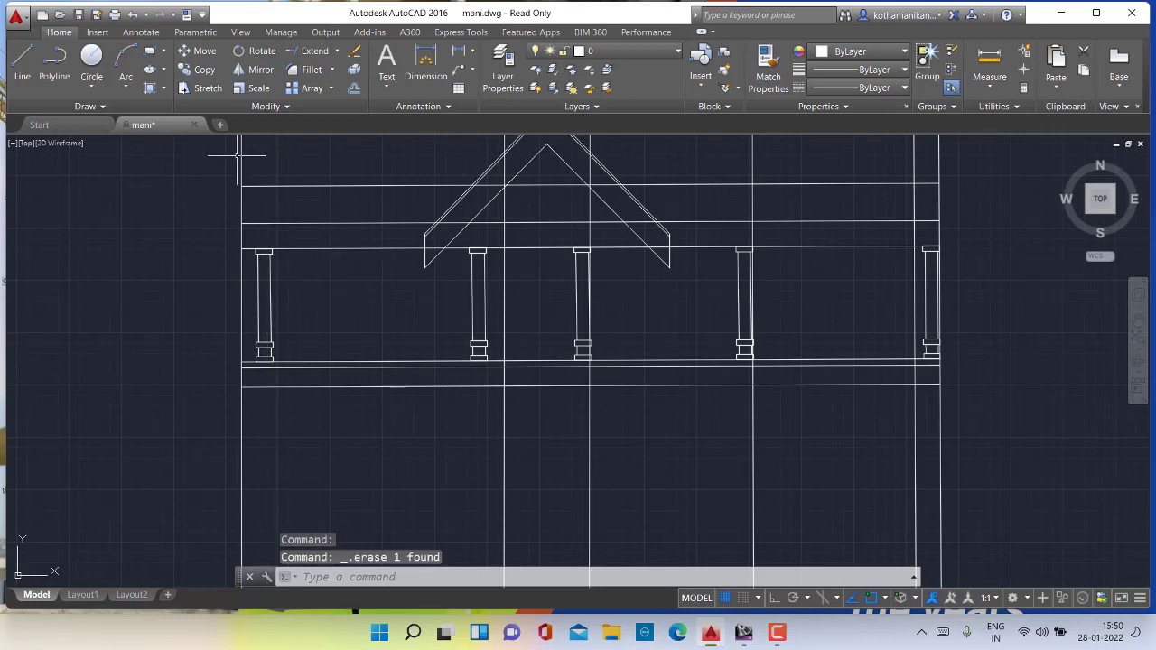
scroll(264, 262, up, 2)
scroll(337, 307, down, 5)
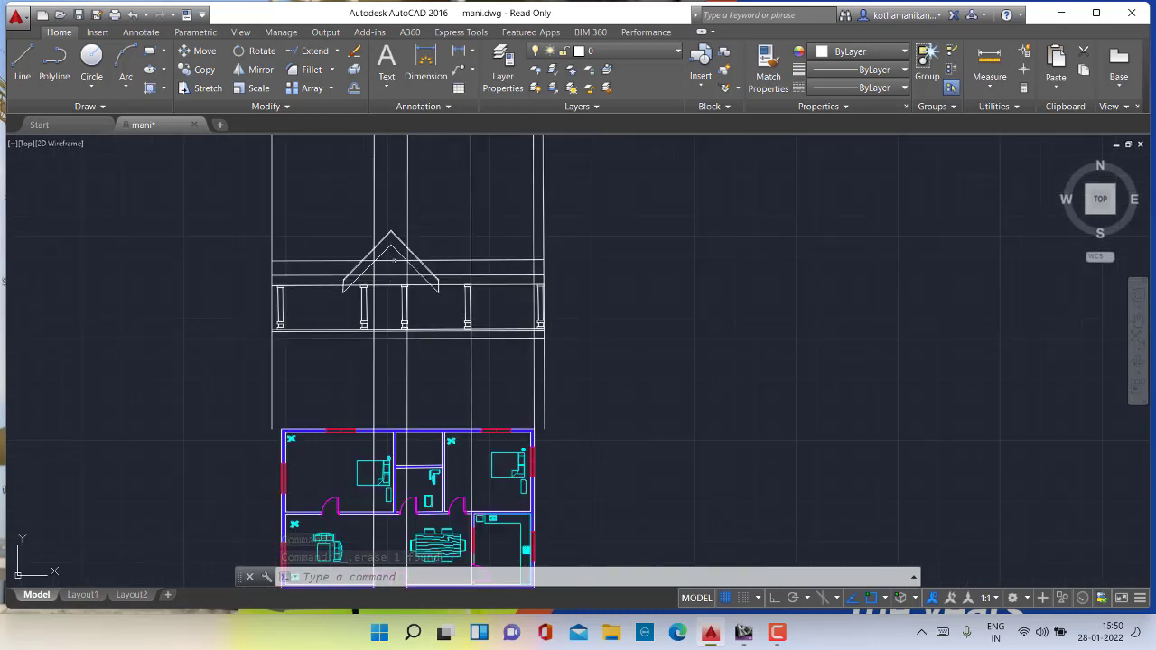
scroll(382, 341, up, 2)
scroll(382, 343, down, 6)
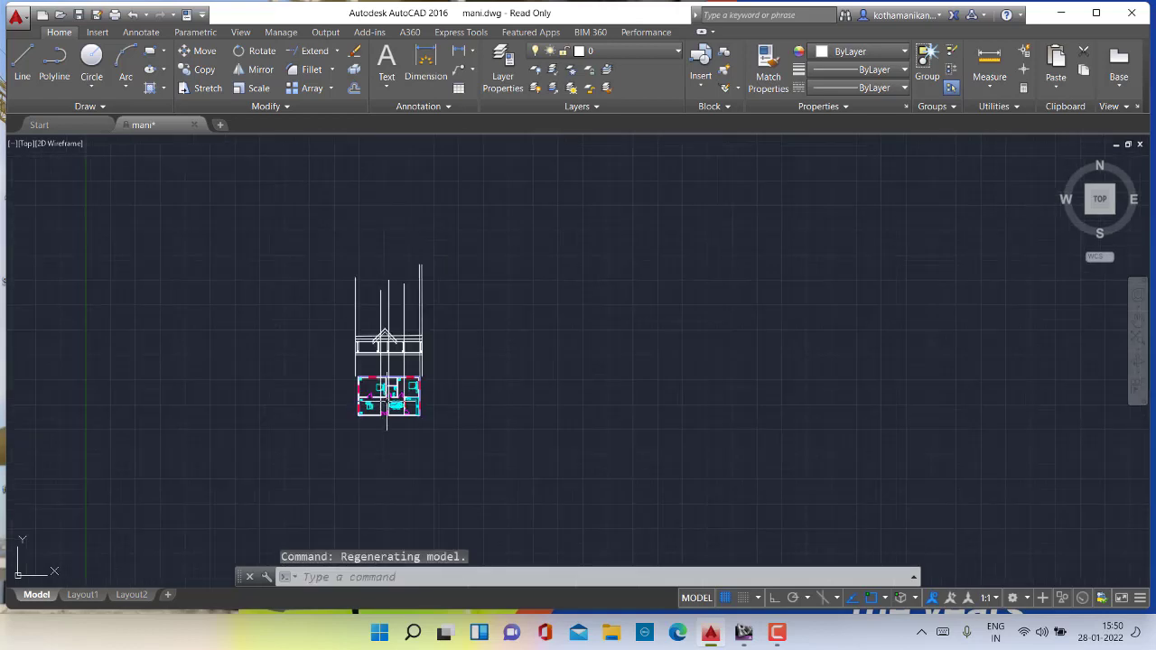
scroll(386, 393, up, 4)
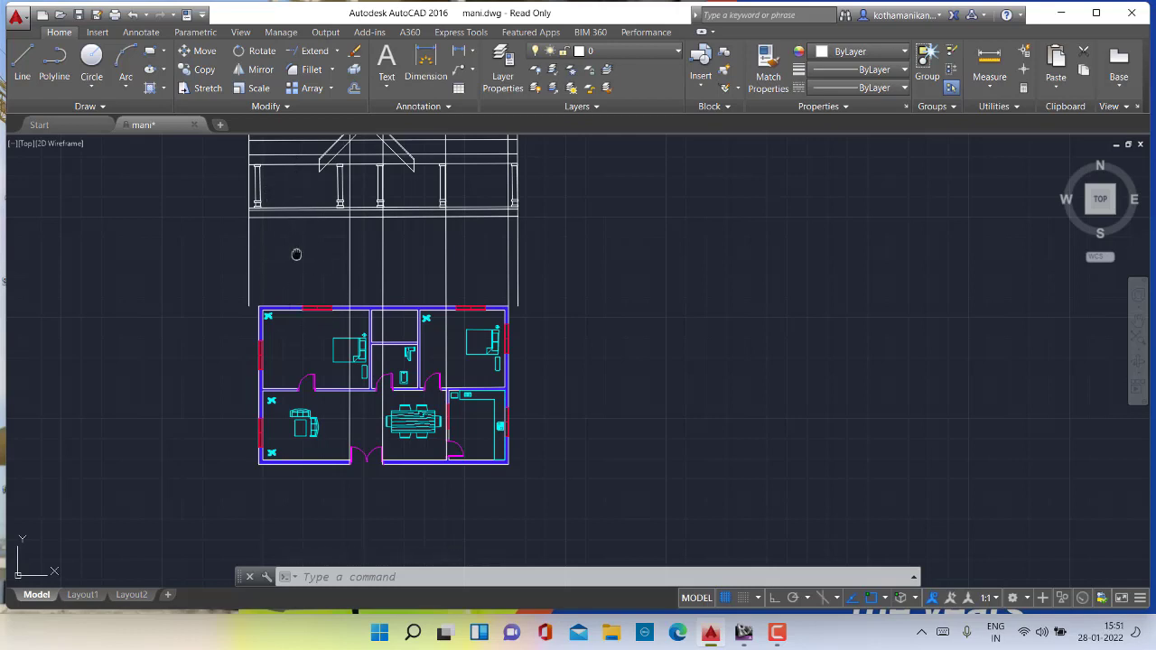
middle_drag(297, 255, 395, 292)
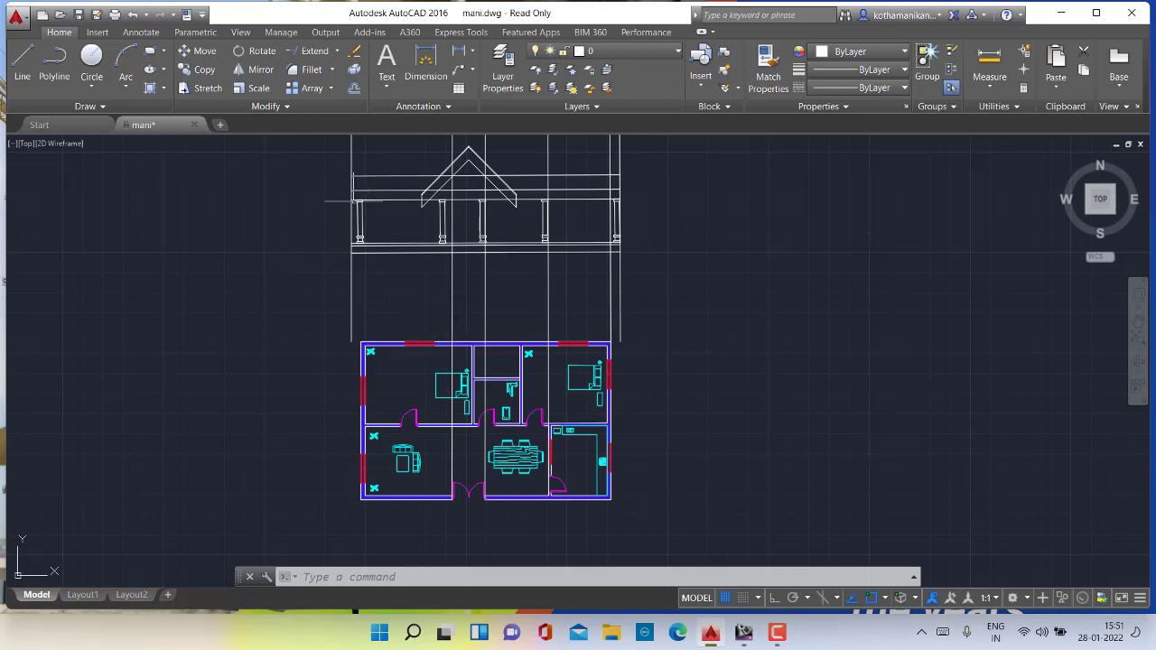
click(23, 70)
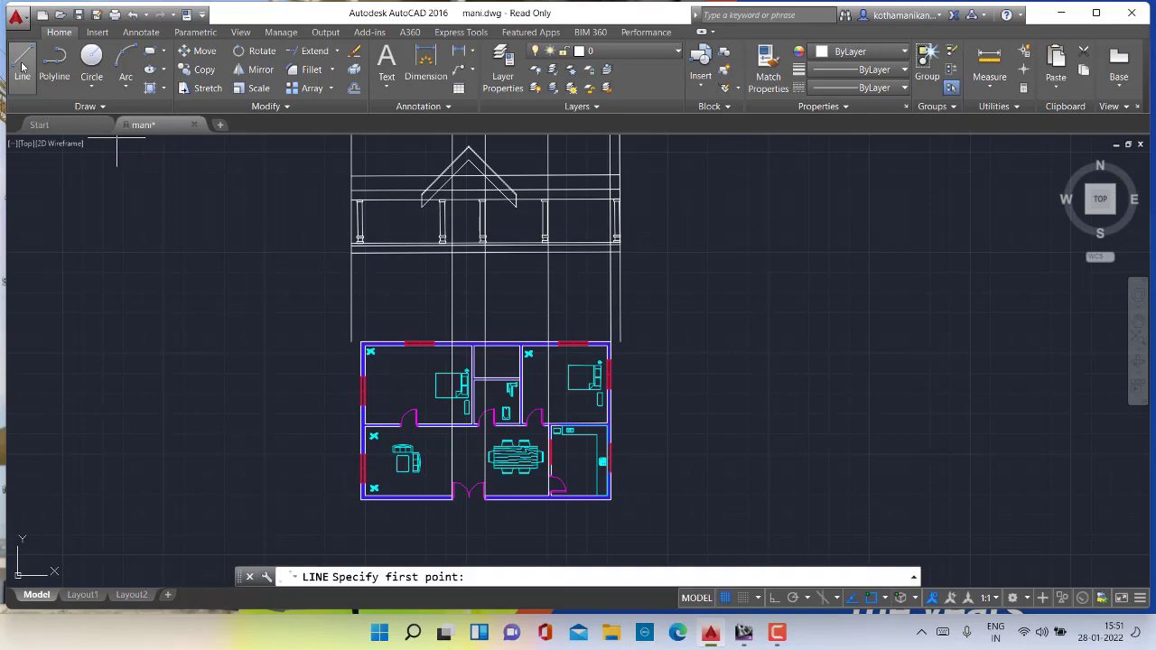
scroll(436, 390, up, 2)
scroll(436, 390, up, 2)
middle_drag(392, 343, 431, 474)
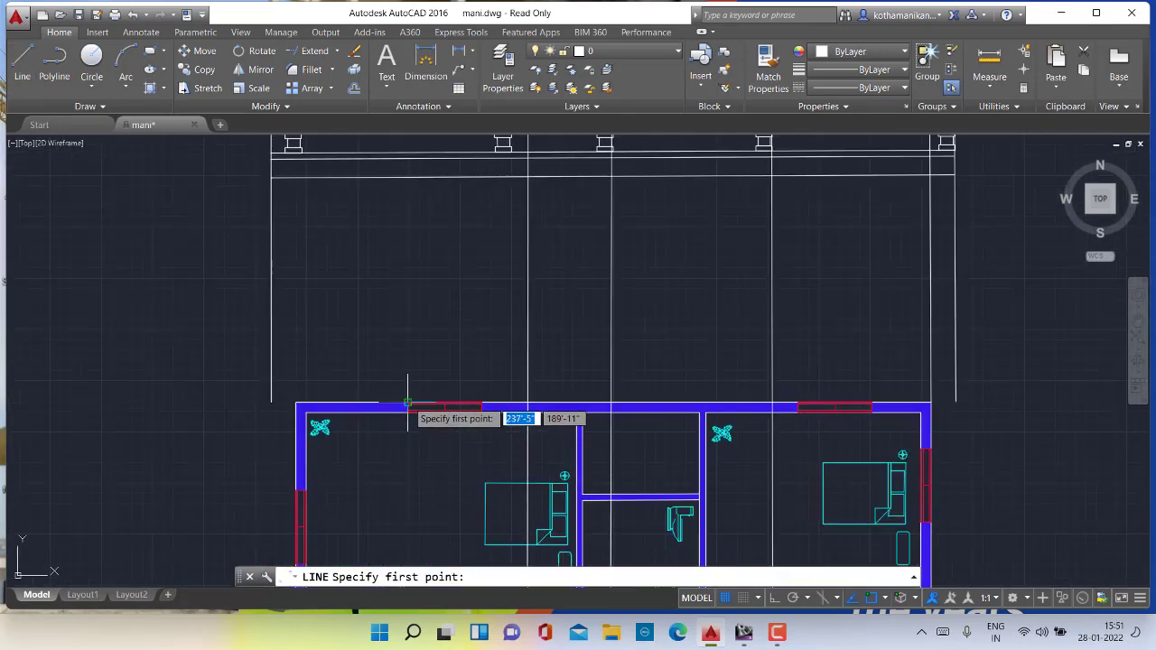
scroll(408, 402, up, 5)
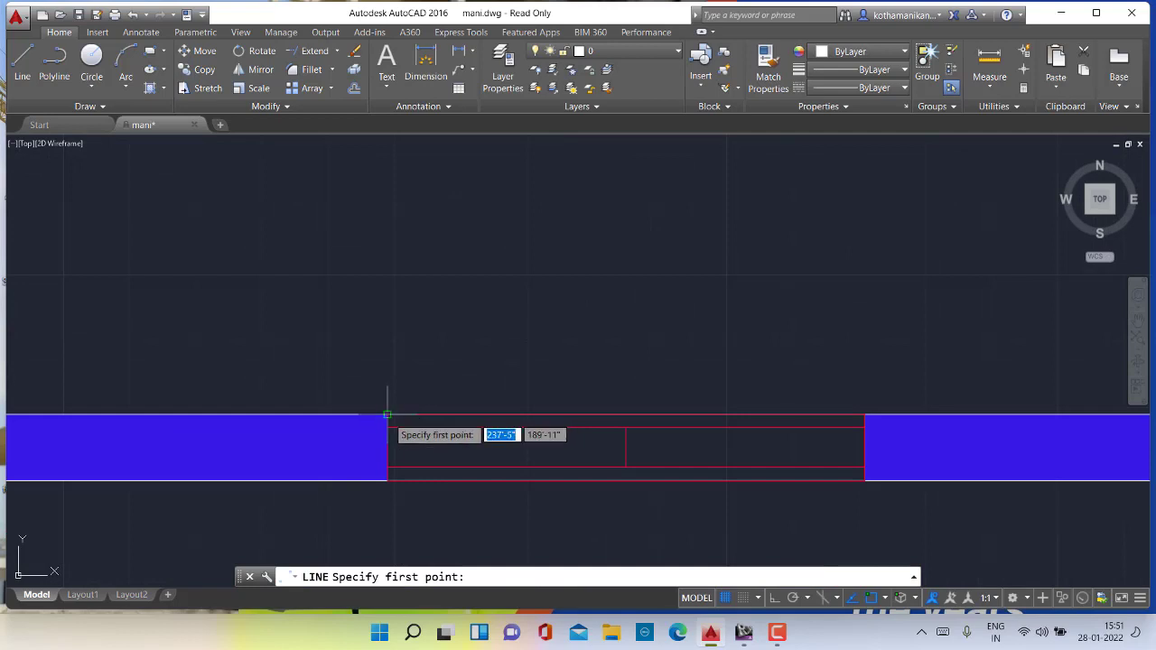
click(386, 414)
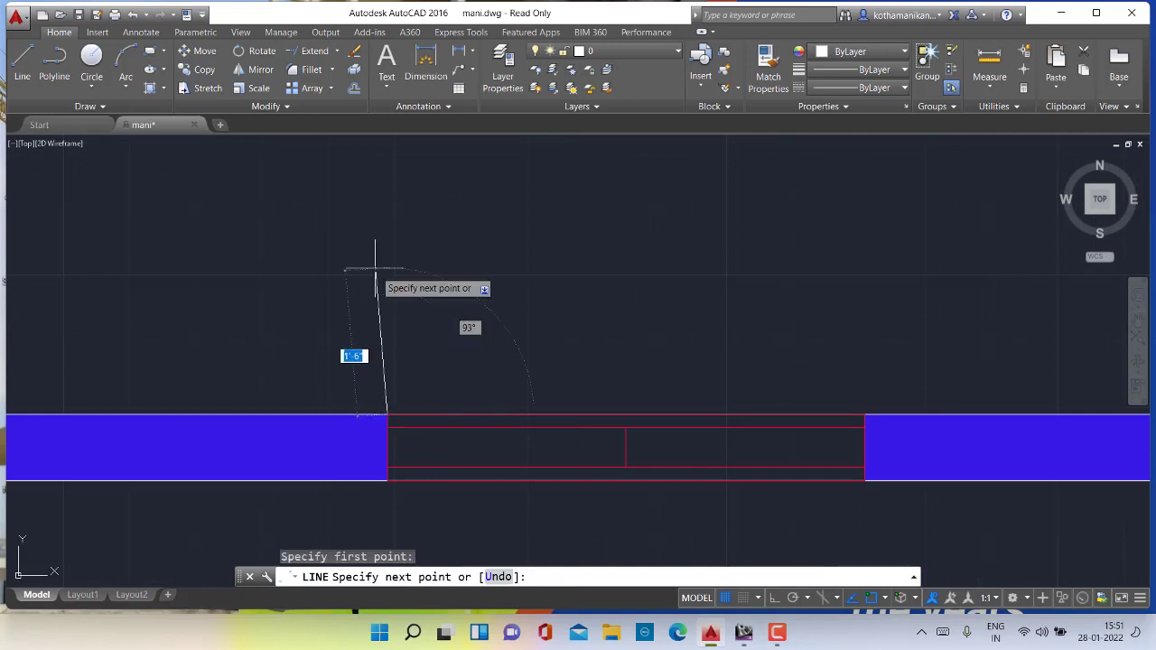
scroll(375, 267, down, 2)
middle_drag(375, 267, 365, 384)
scroll(364, 384, down, 3)
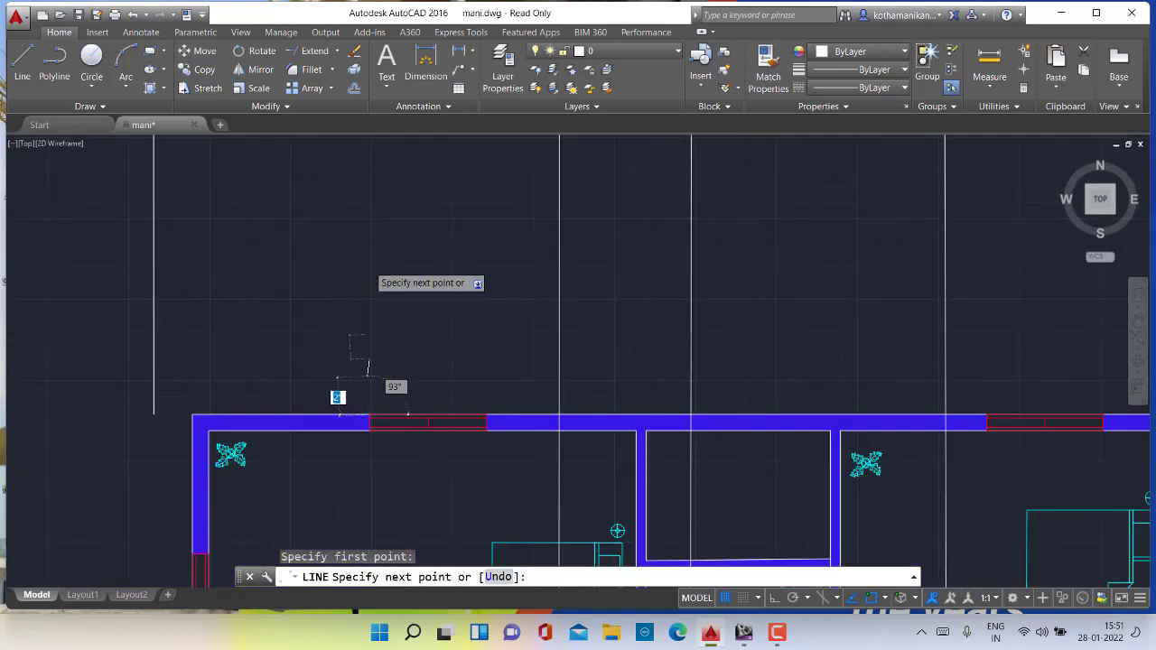
scroll(368, 264, down, 1)
scroll(369, 263, down, 1)
middle_drag(368, 264, 368, 307)
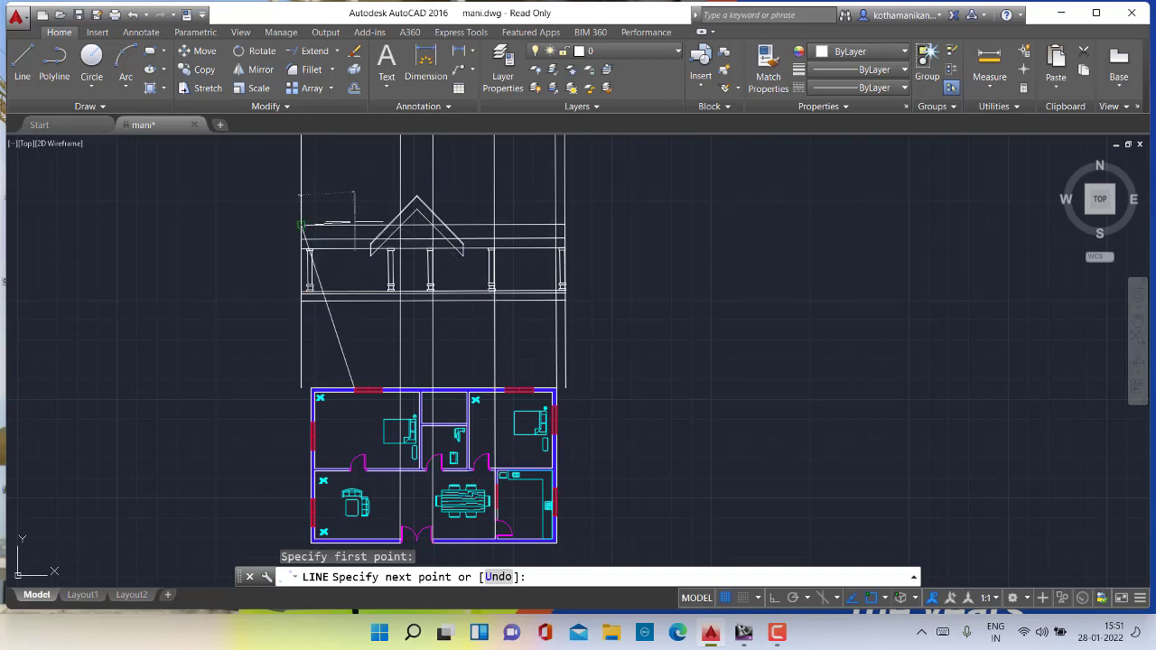
key(Escape)
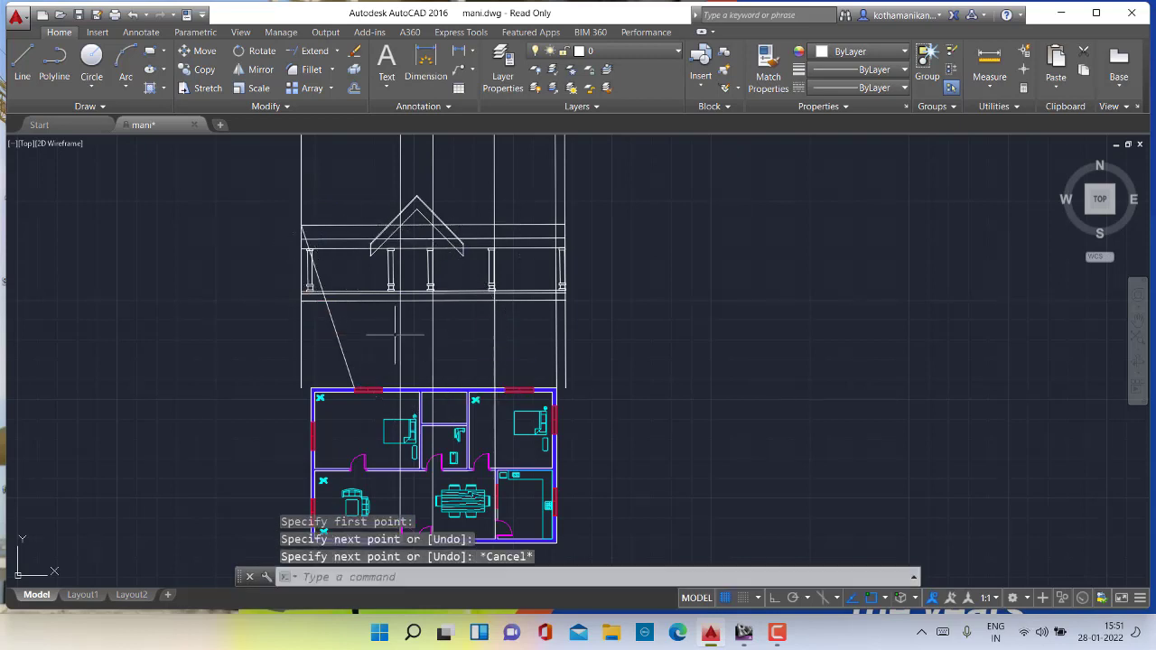
key(Escape)
key(Escape)
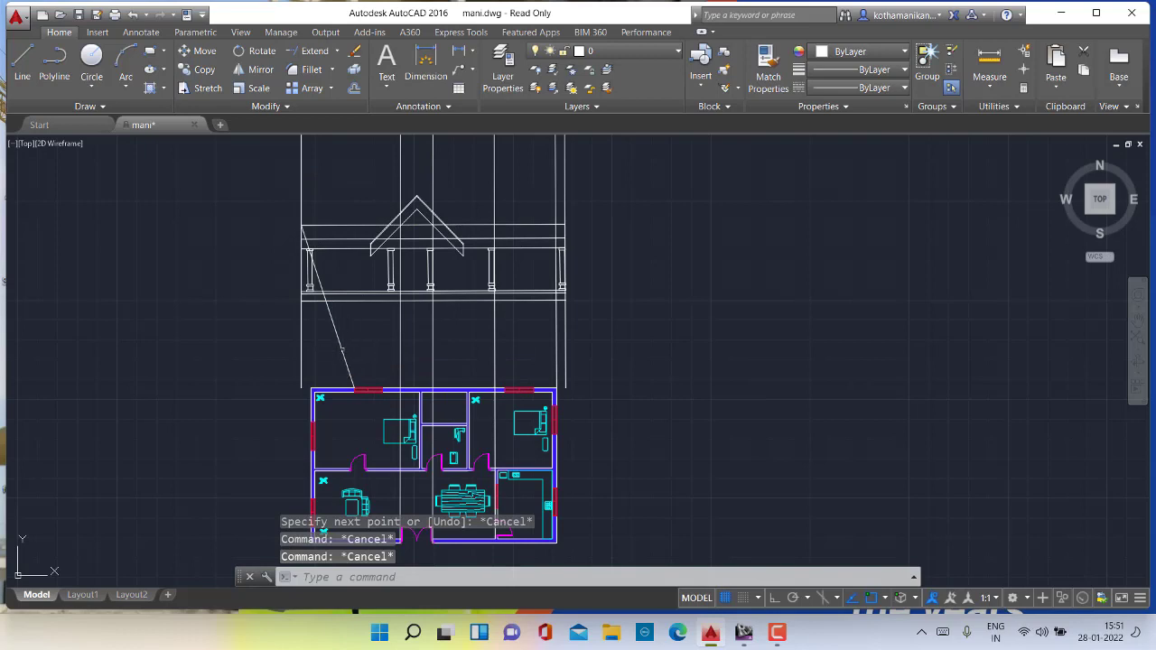
click(343, 349)
key(Delete)
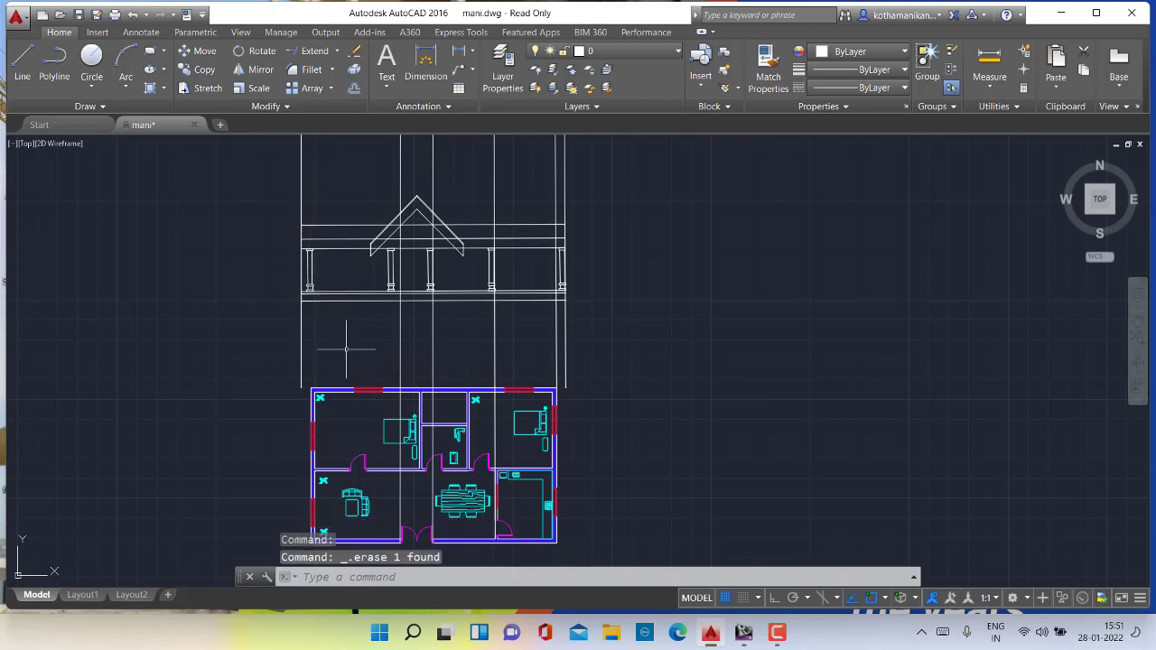
click(22, 64)
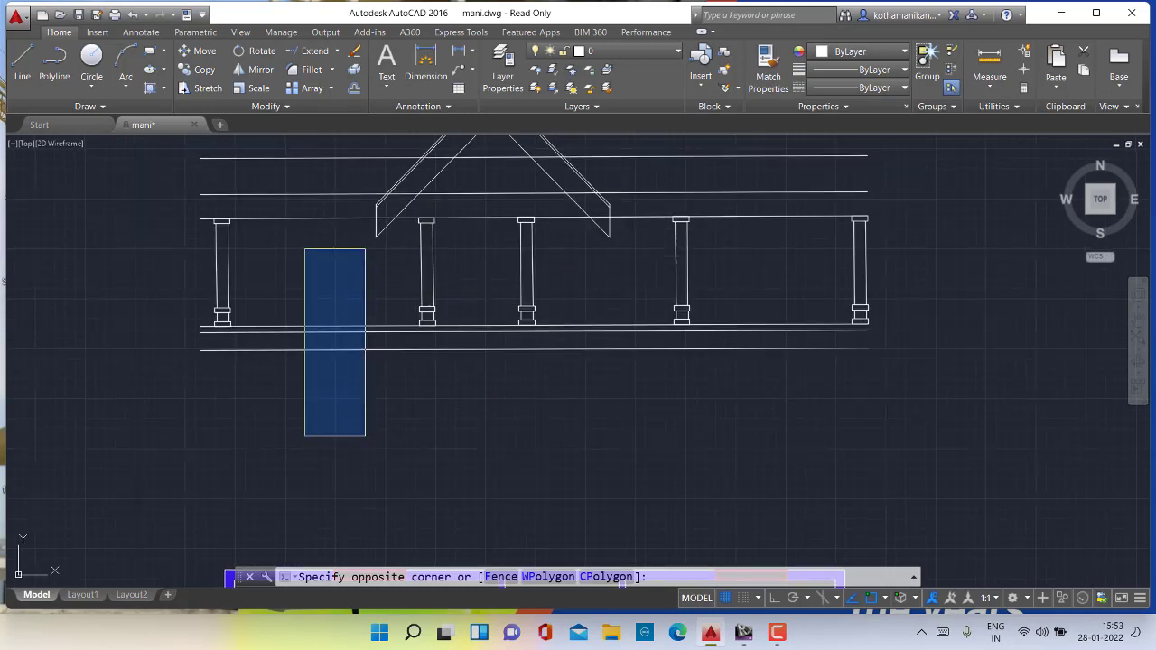
Trim the top and upper horizontal lines back to the gable roof edges using TR
key(Escape)
middle_drag(348, 250, 351, 352)
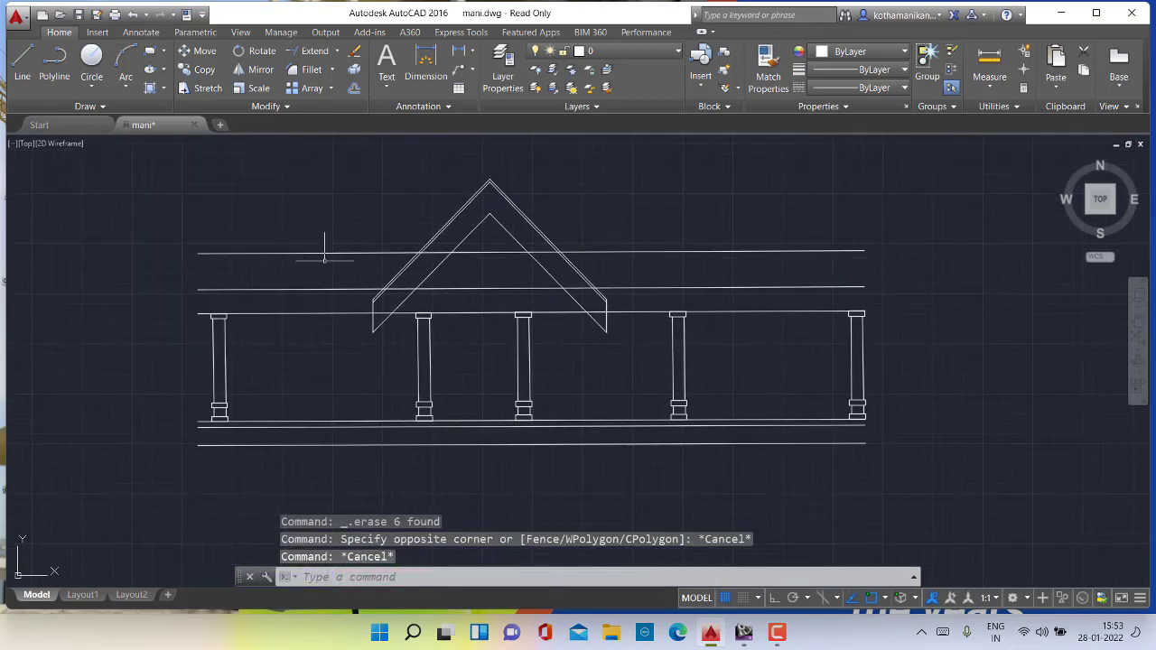
text(TR)
key(Return)
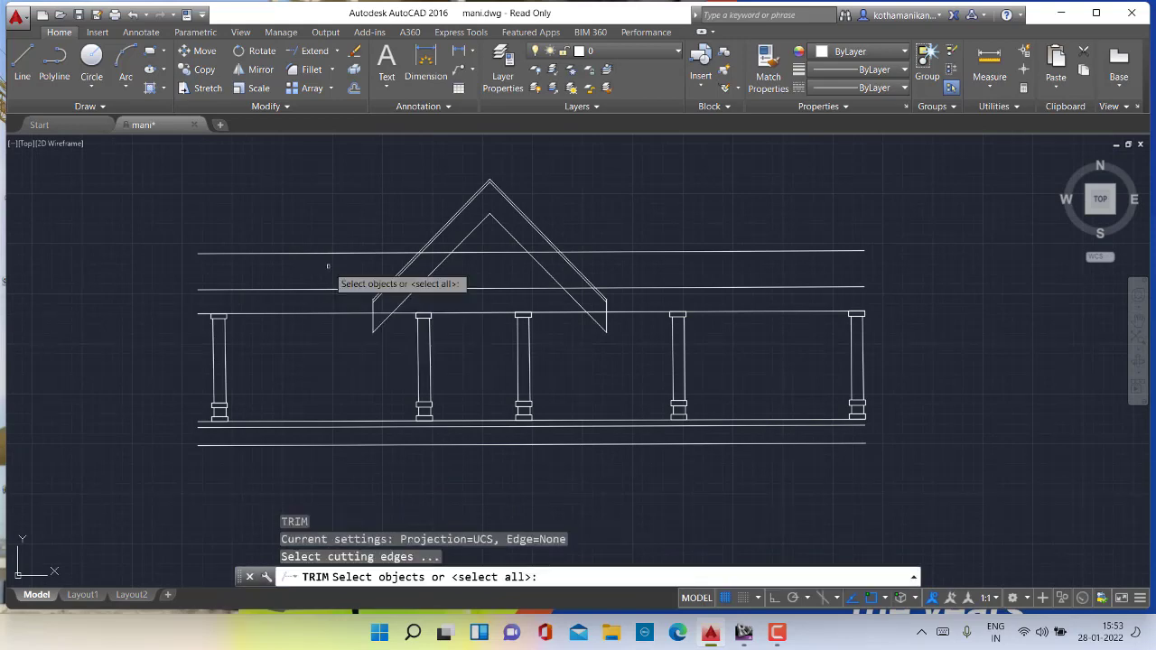
key(Return)
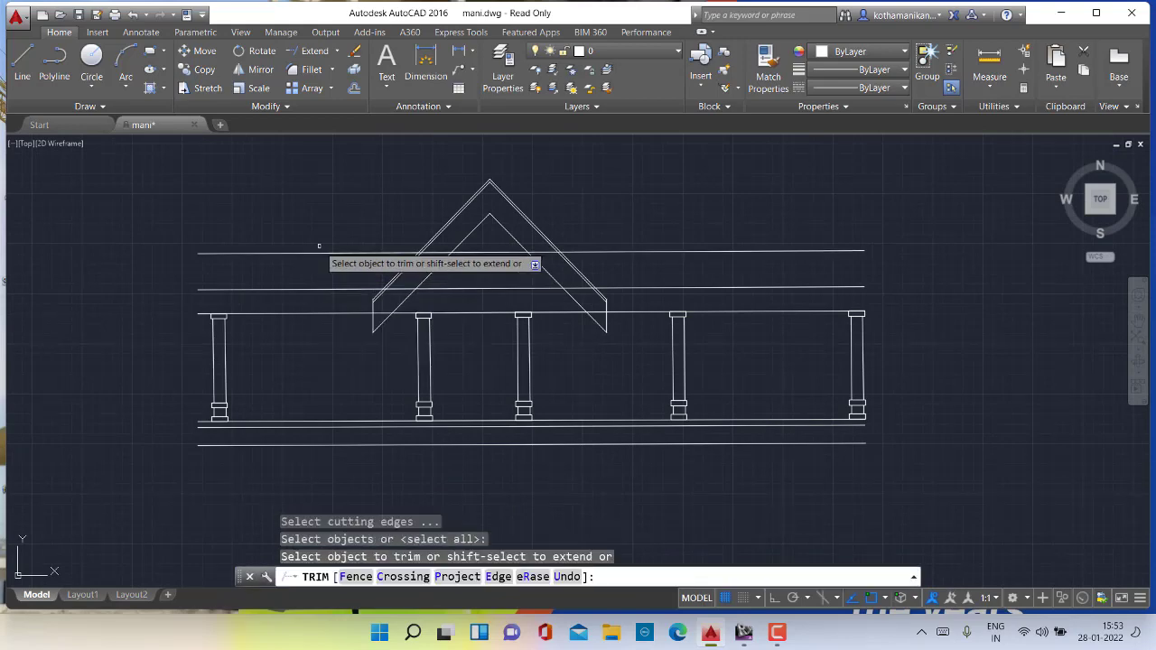
click(320, 254)
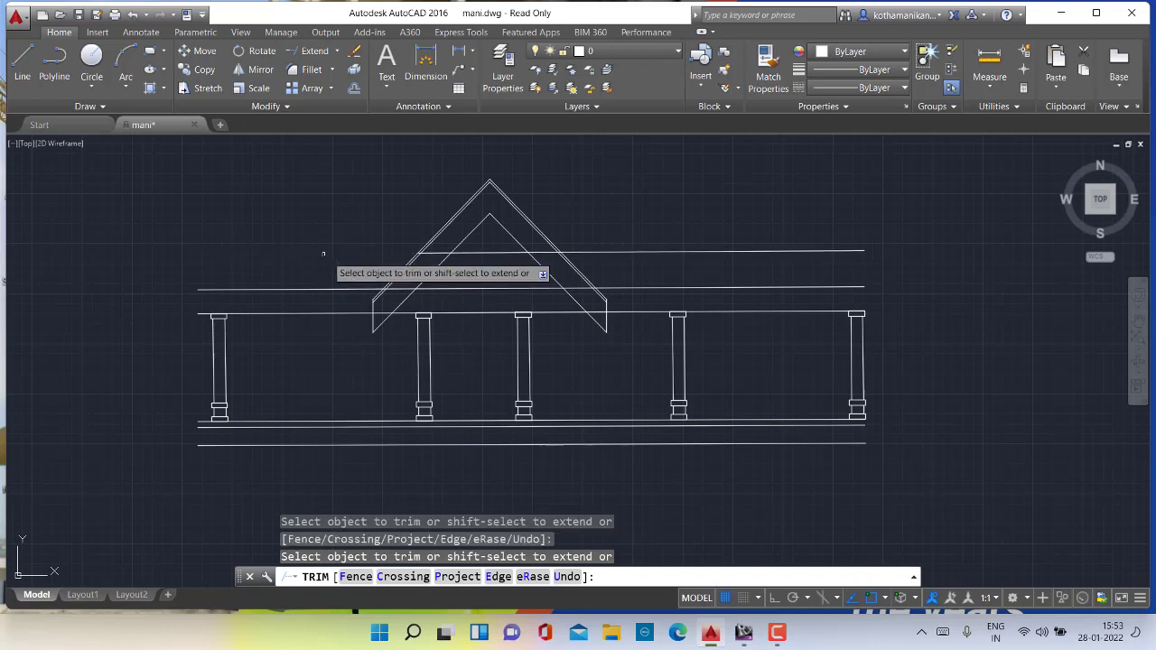
click(435, 254)
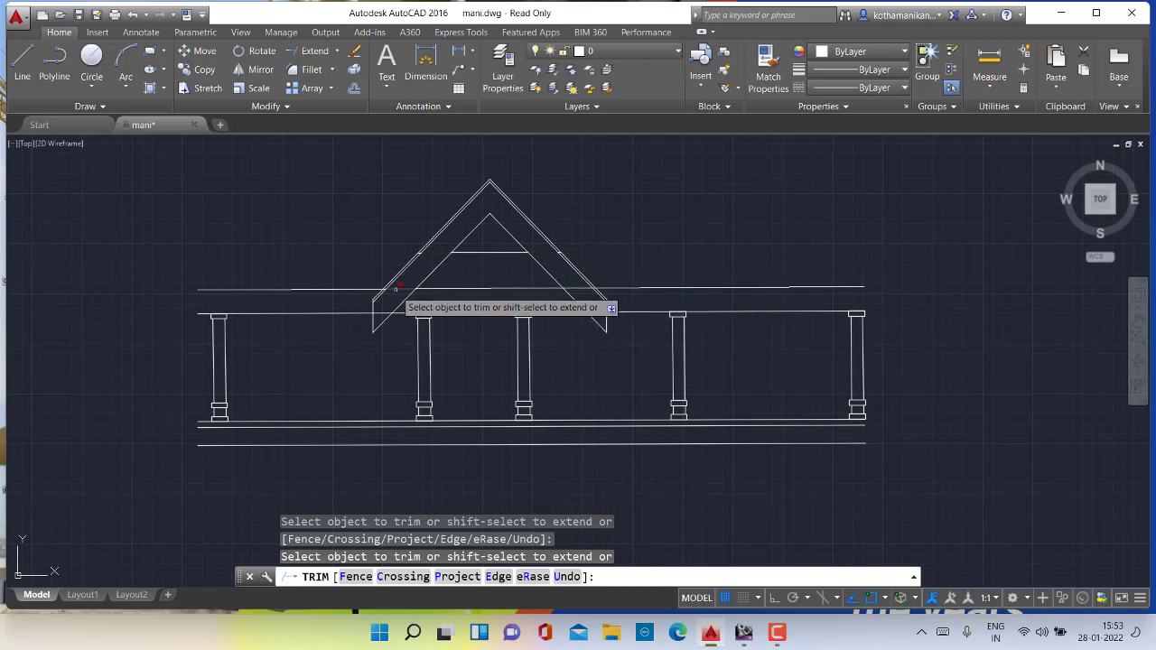
click(335, 289)
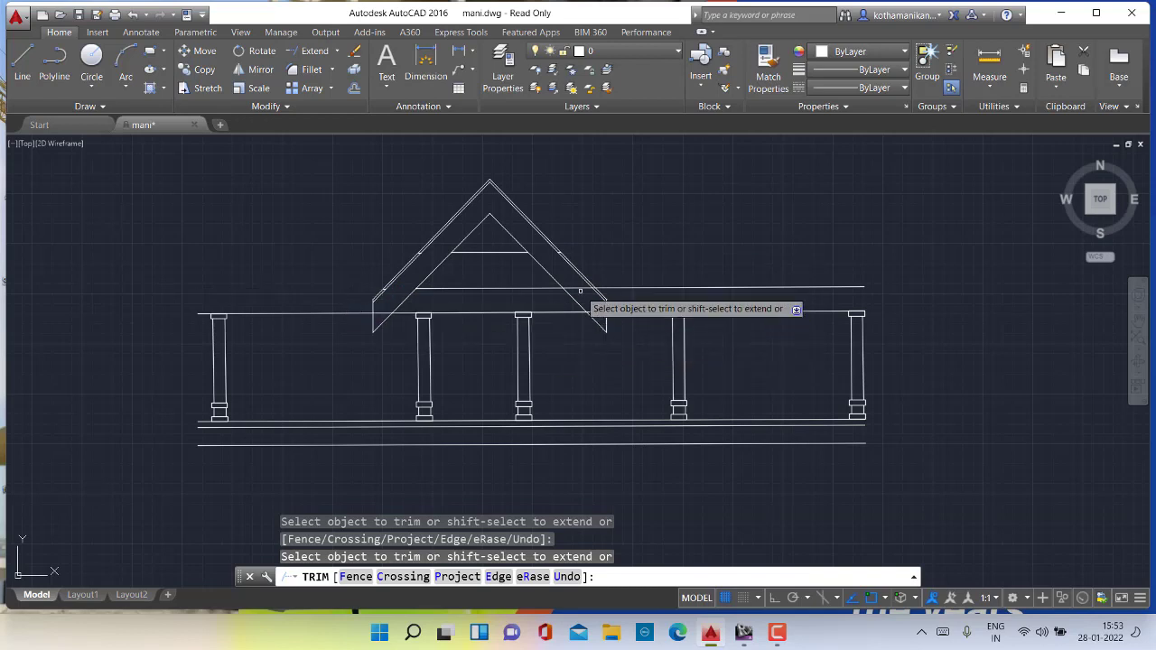
click(632, 288)
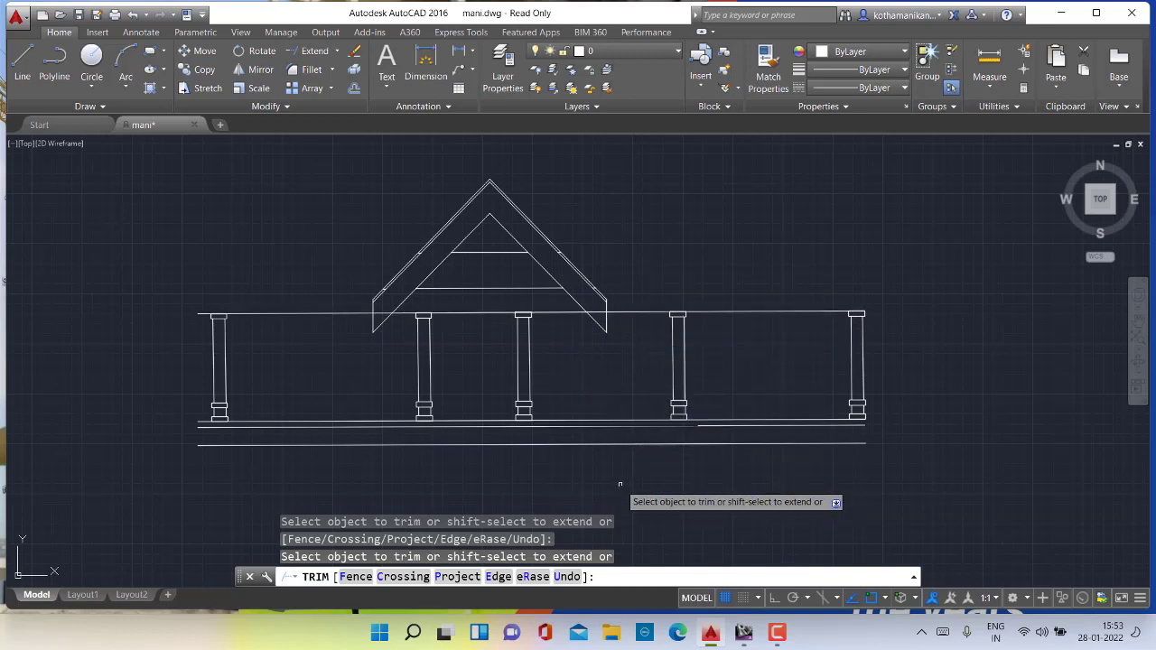
key(Escape)
key(Escape)
key(Escape)
Erase the bottom base line below the columns
click(489, 444)
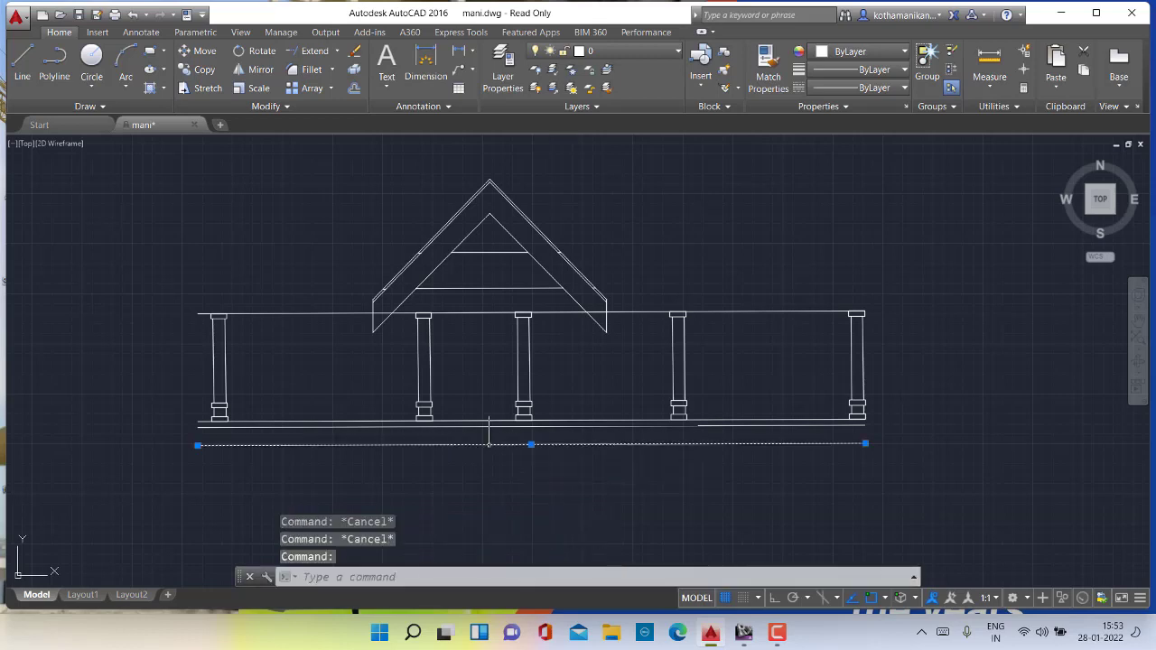
key(Delete)
scroll(489, 447, down, 5)
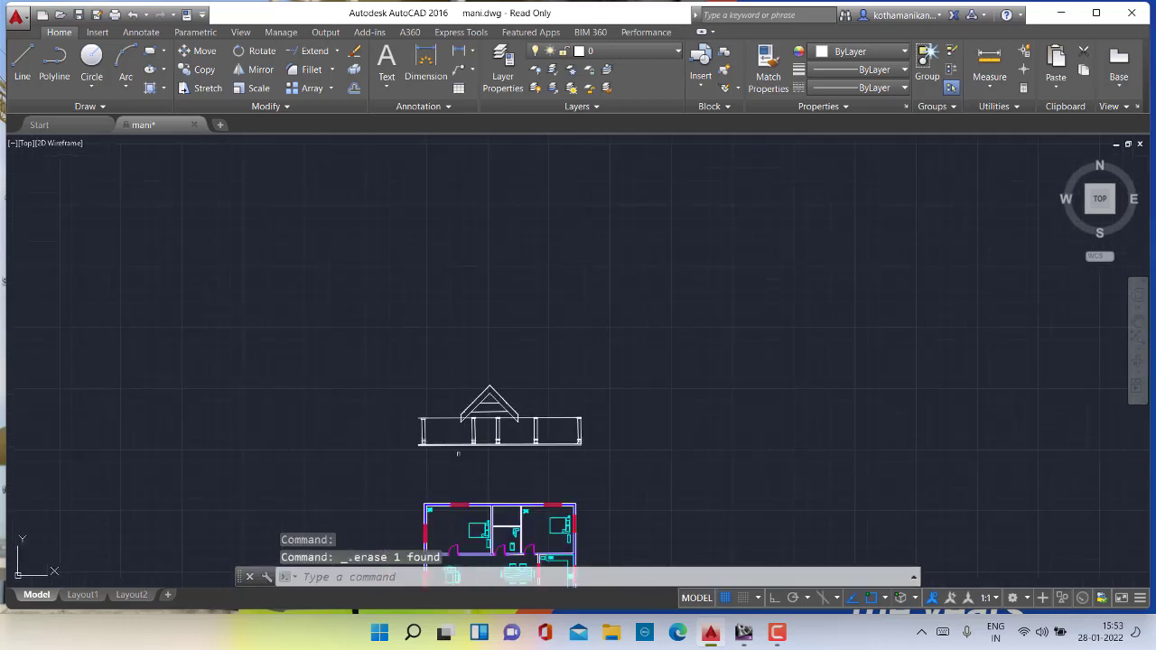
scroll(457, 453, up, 6)
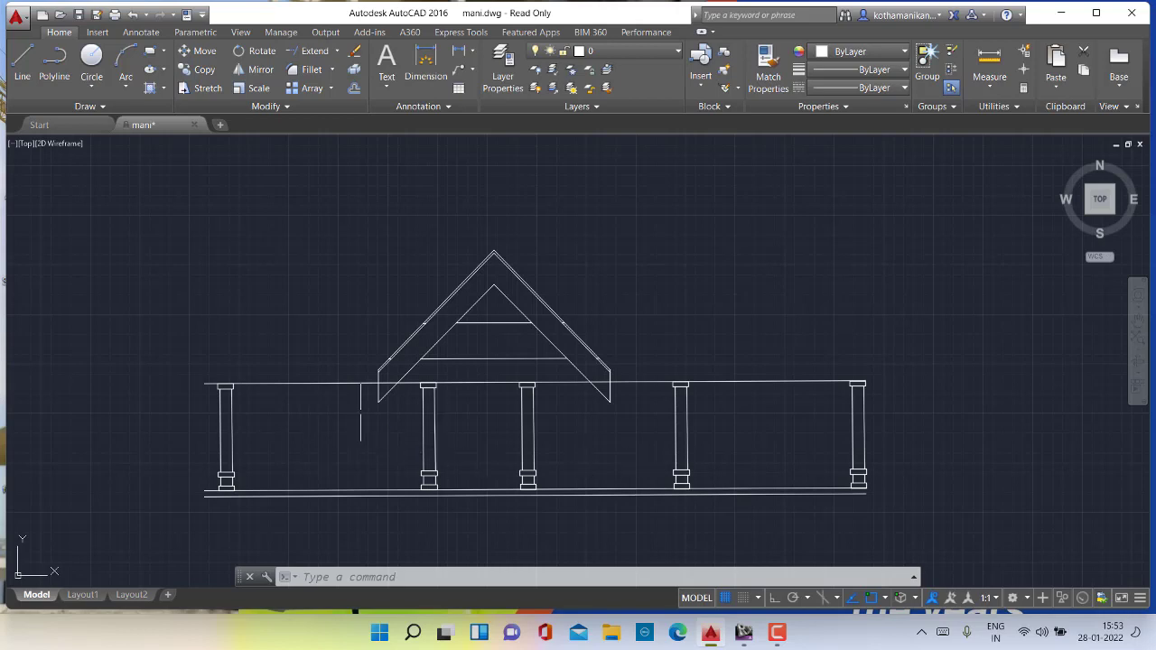
scroll(231, 380, up, 2)
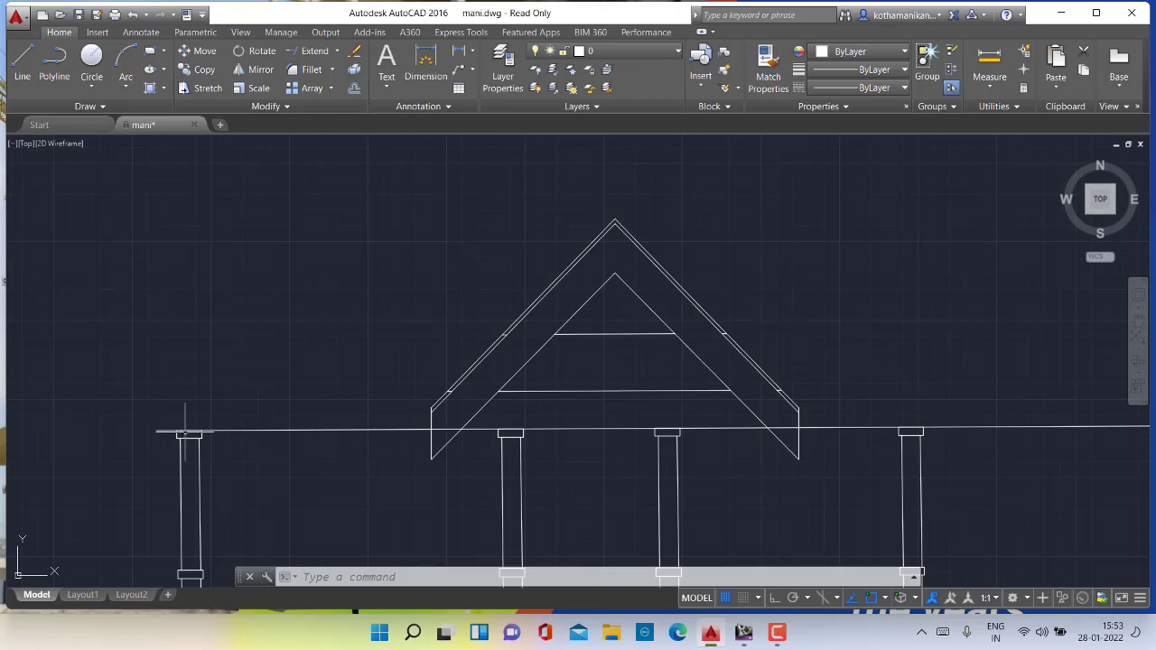
scroll(250, 271, down, 2)
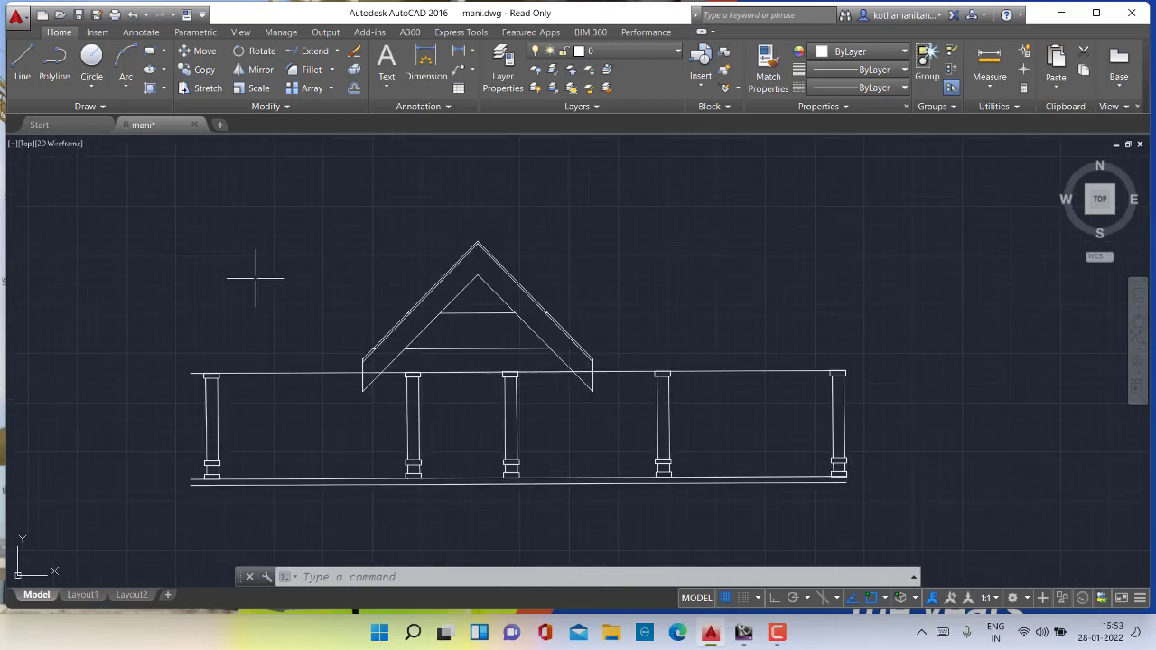
Add layer MANI with dark red colour 24, then close the layer manager
click(501, 58)
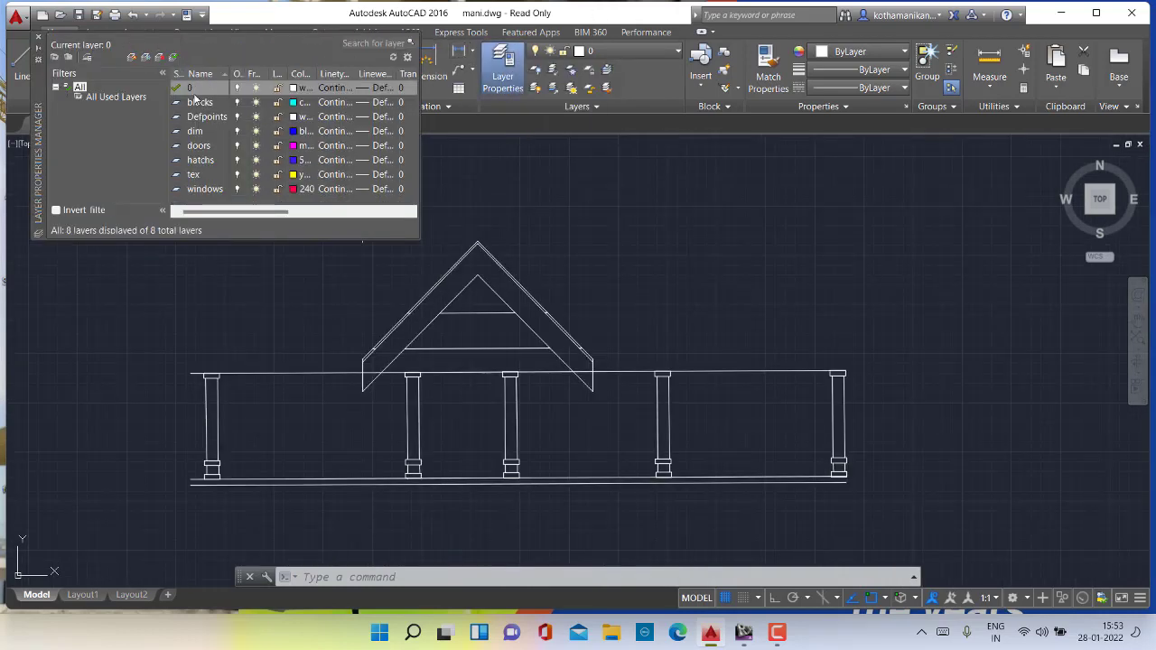
click(131, 58)
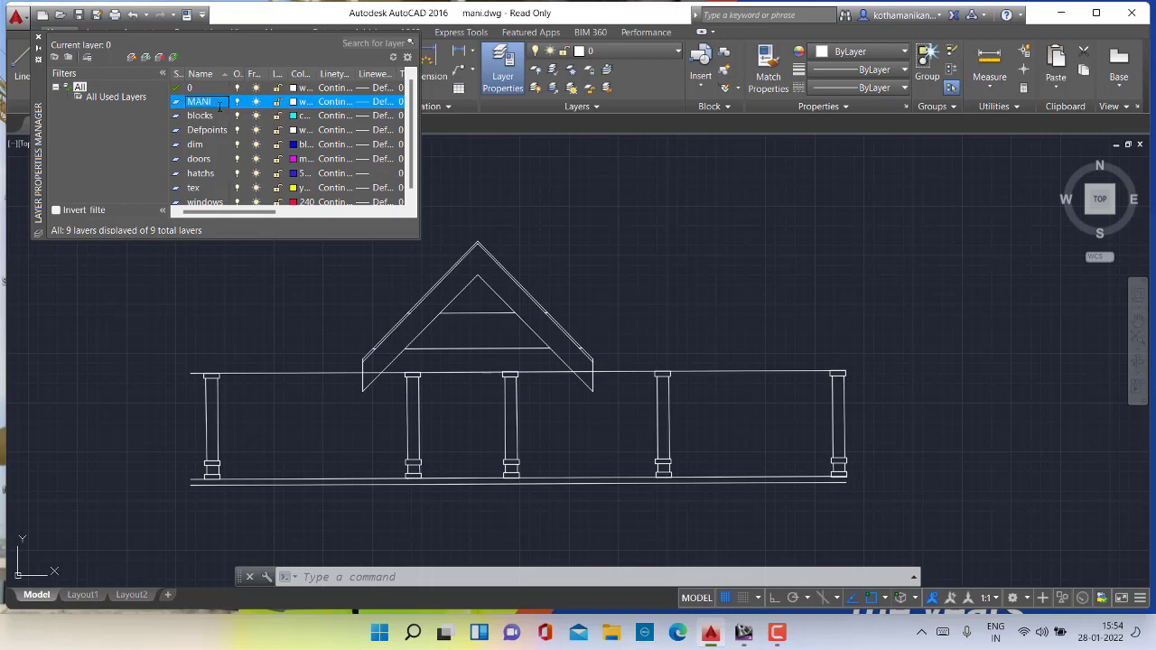
key(Escape)
key(Escape)
key(Escape)
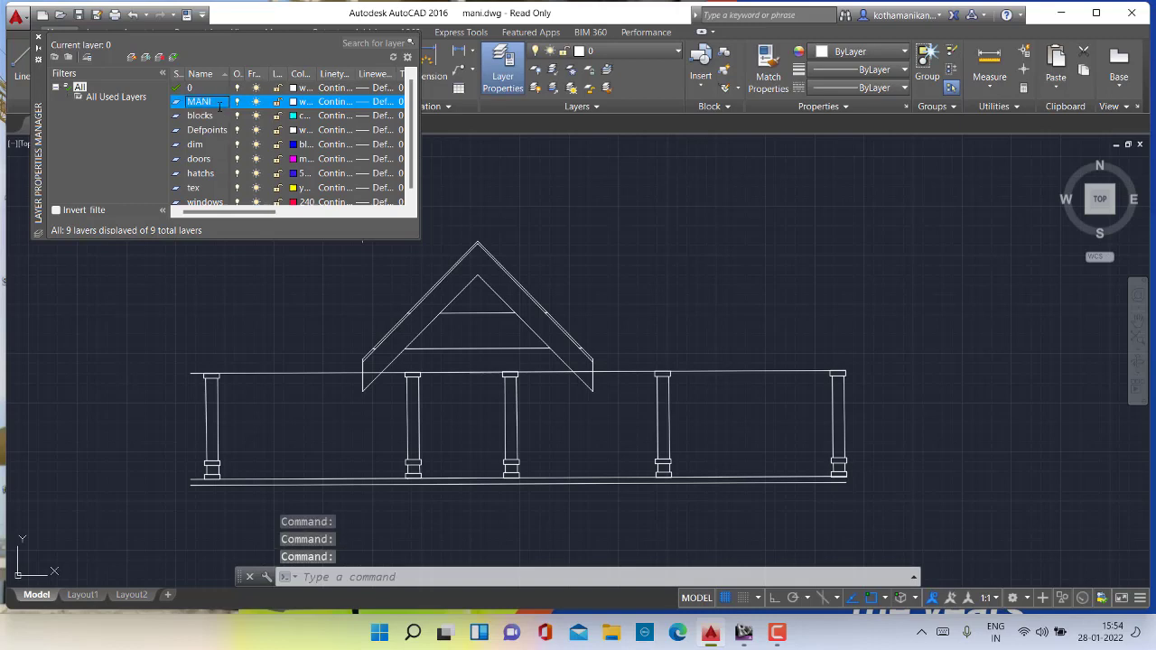
click(293, 102)
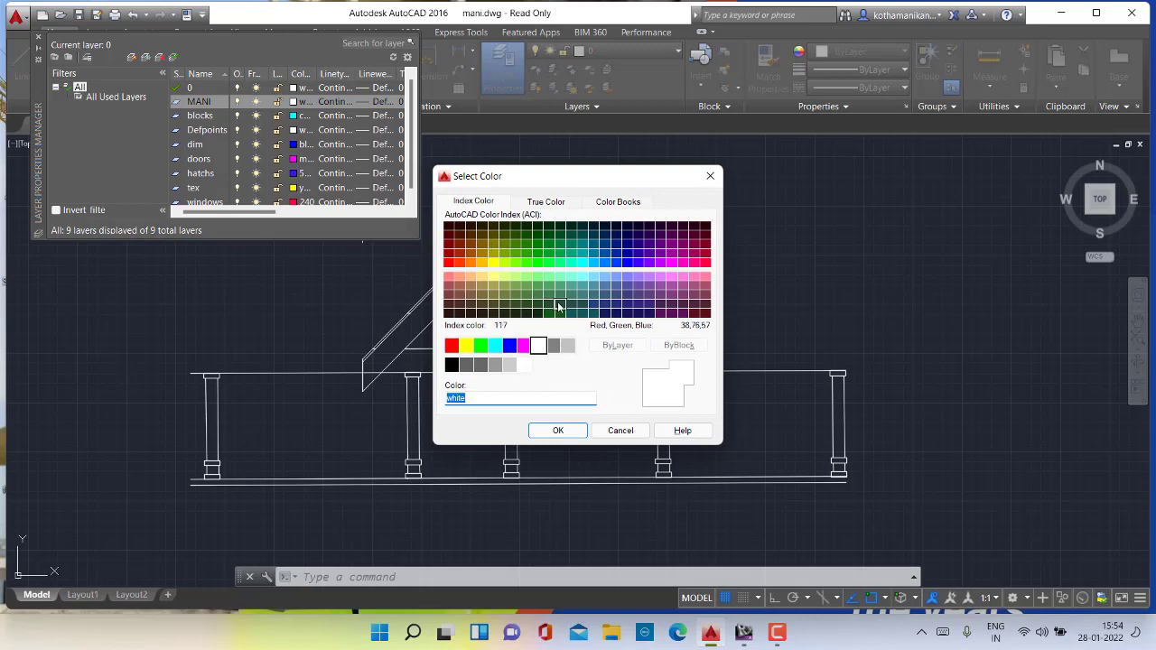
click(626, 262)
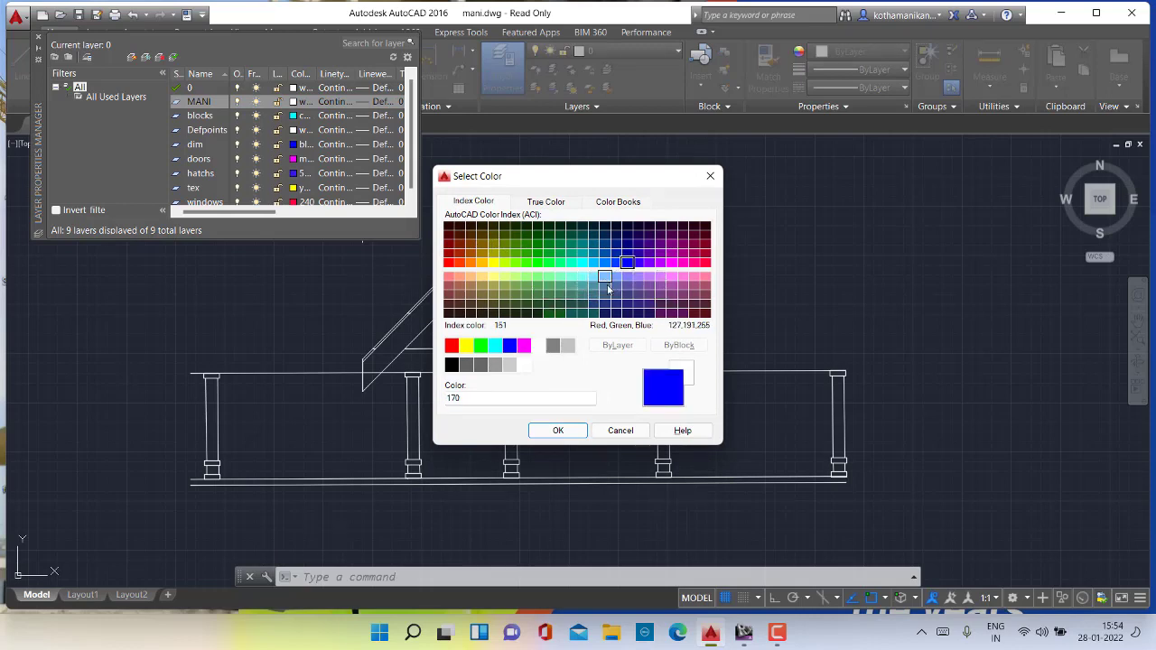
click(460, 247)
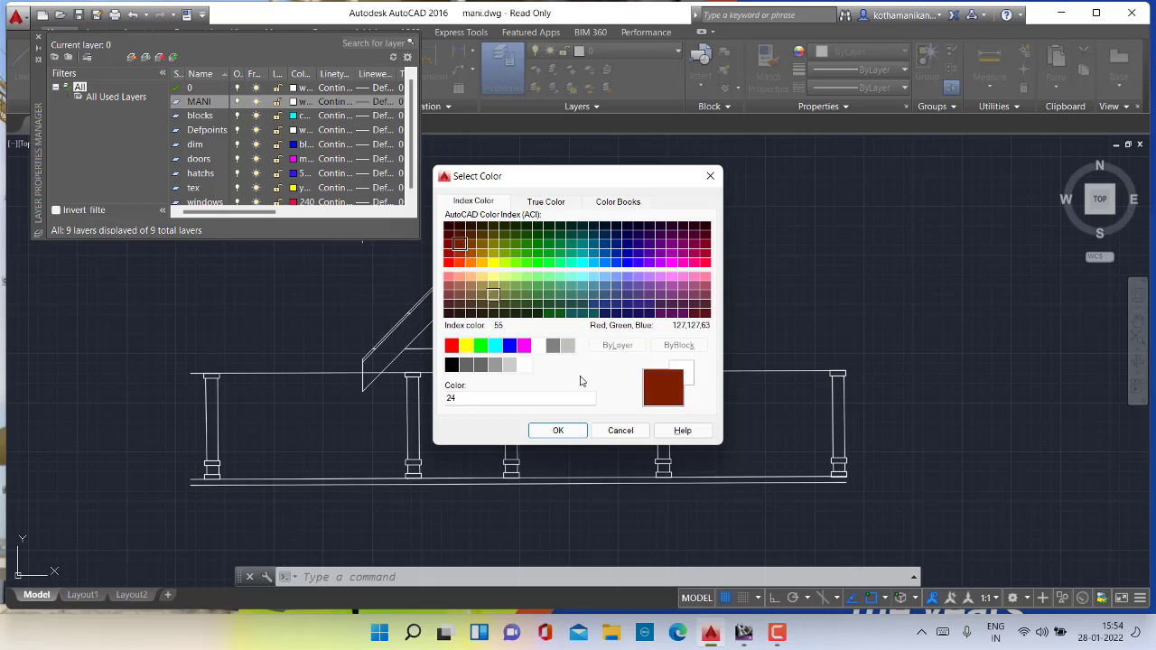
click(559, 430)
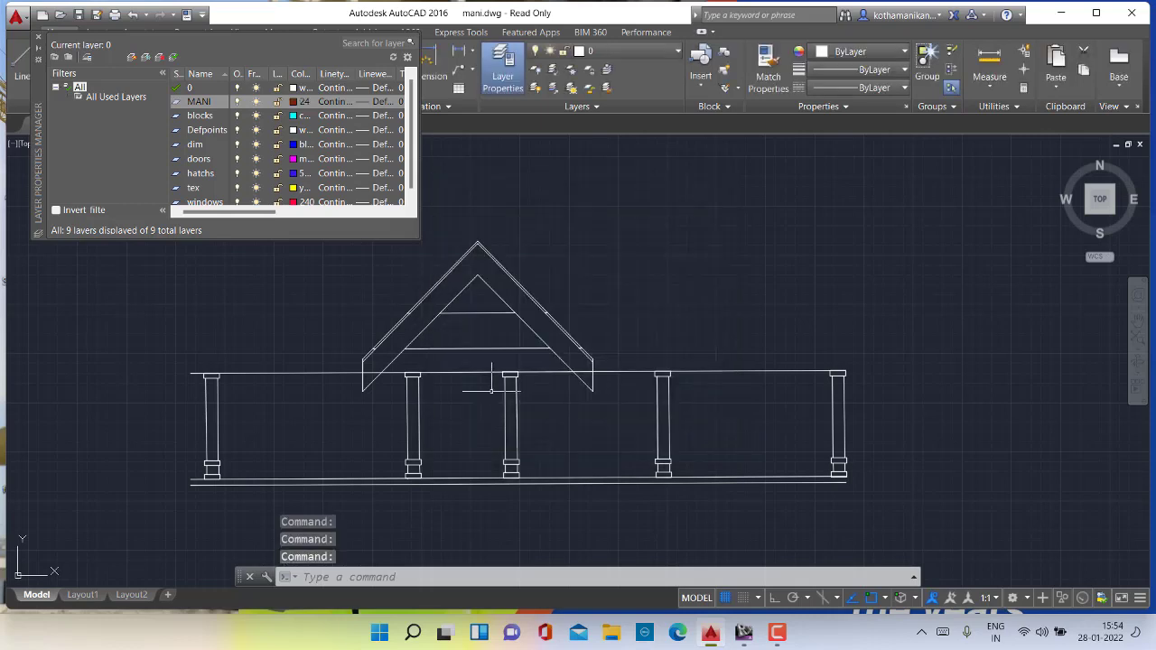
click(37, 40)
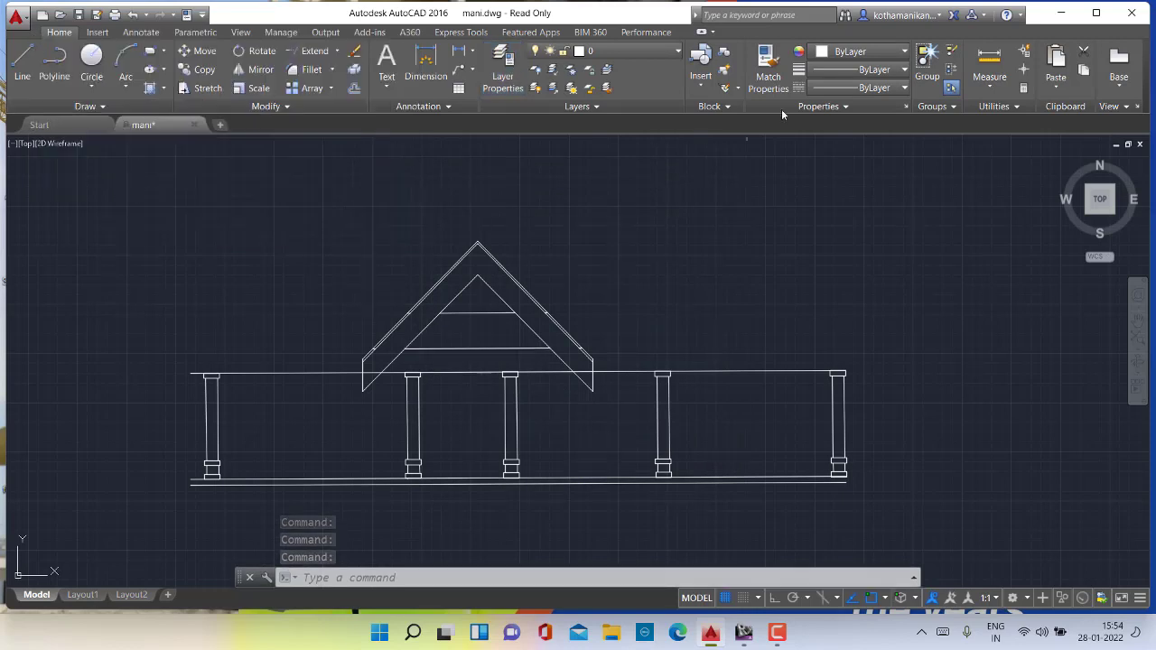
Make MANI the current layer
click(623, 52)
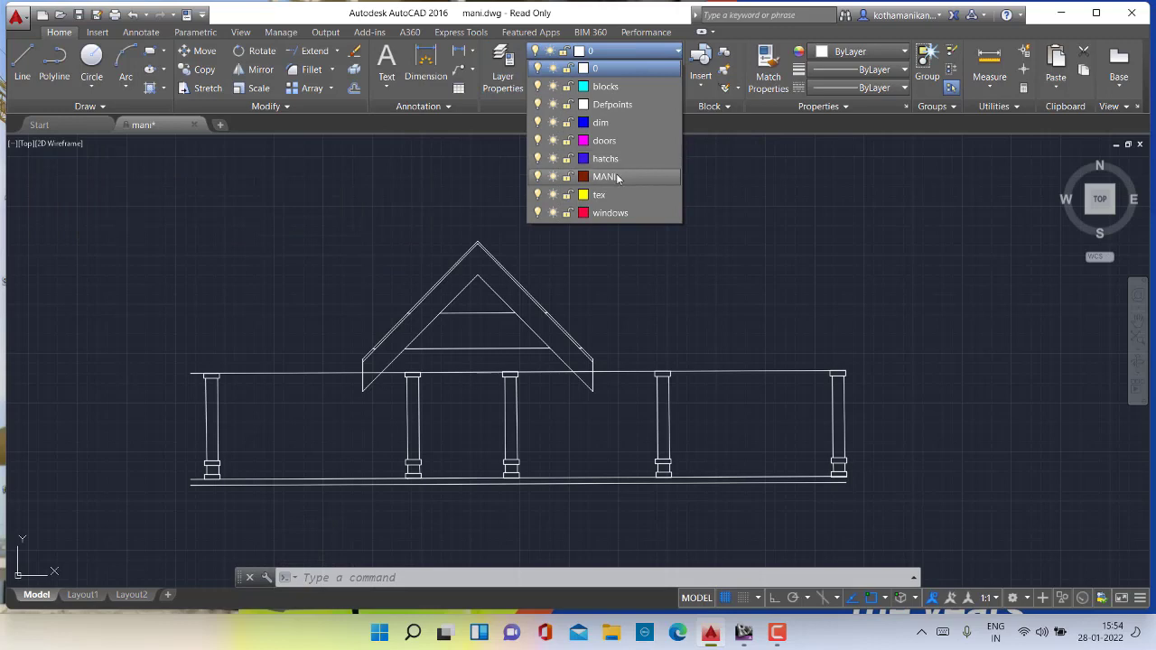
click(617, 178)
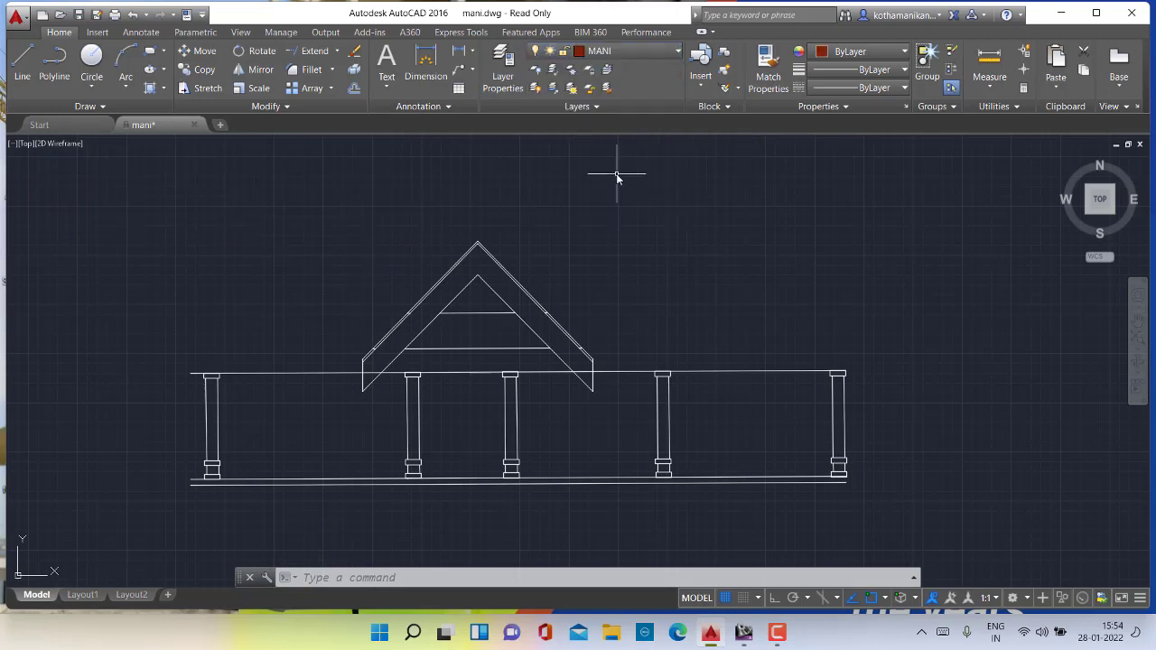
click(464, 273)
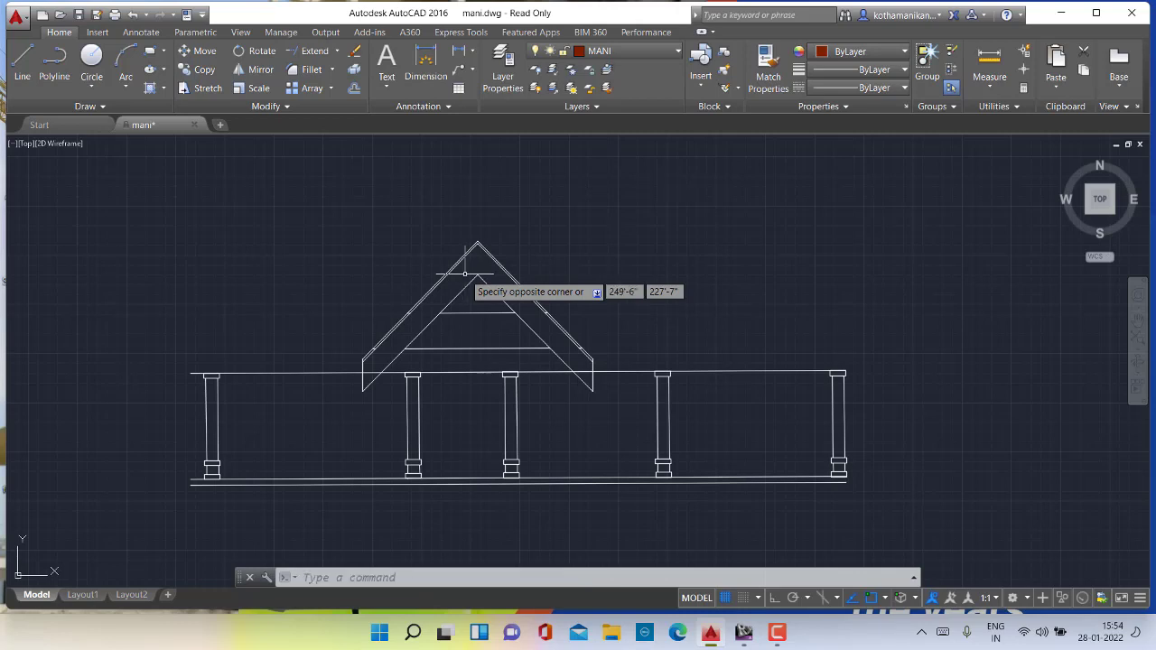
key(Escape)
key(Escape)
key(Escape)
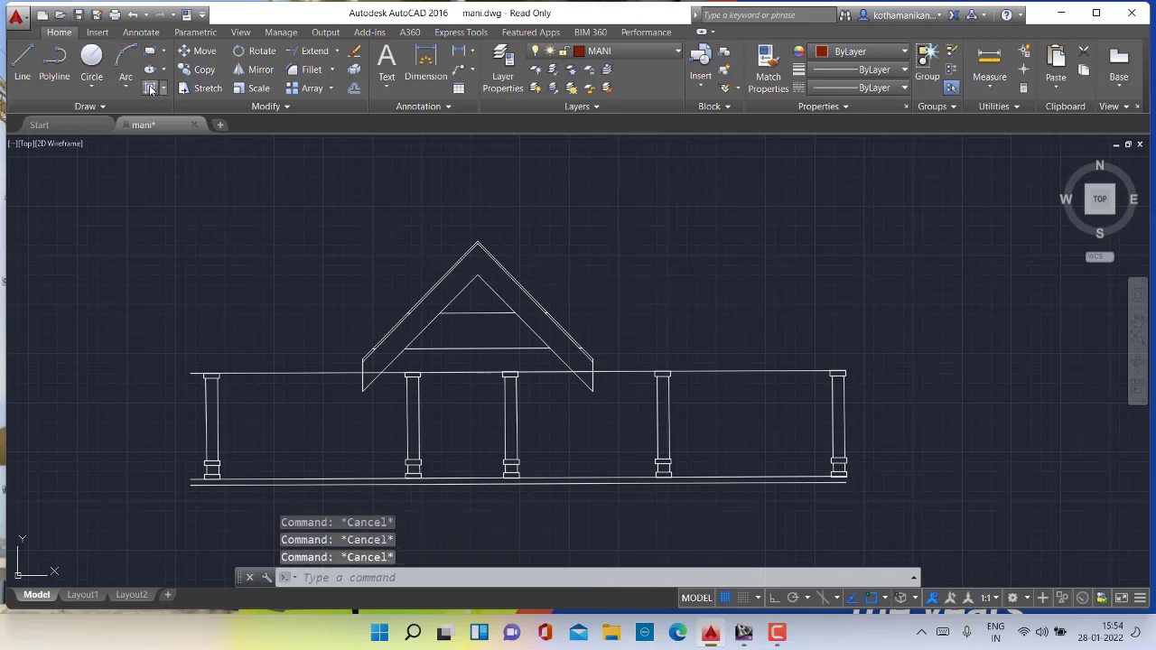
Solid-hatch the roof band and the triangle under the left roof edge
click(151, 91)
click(151, 70)
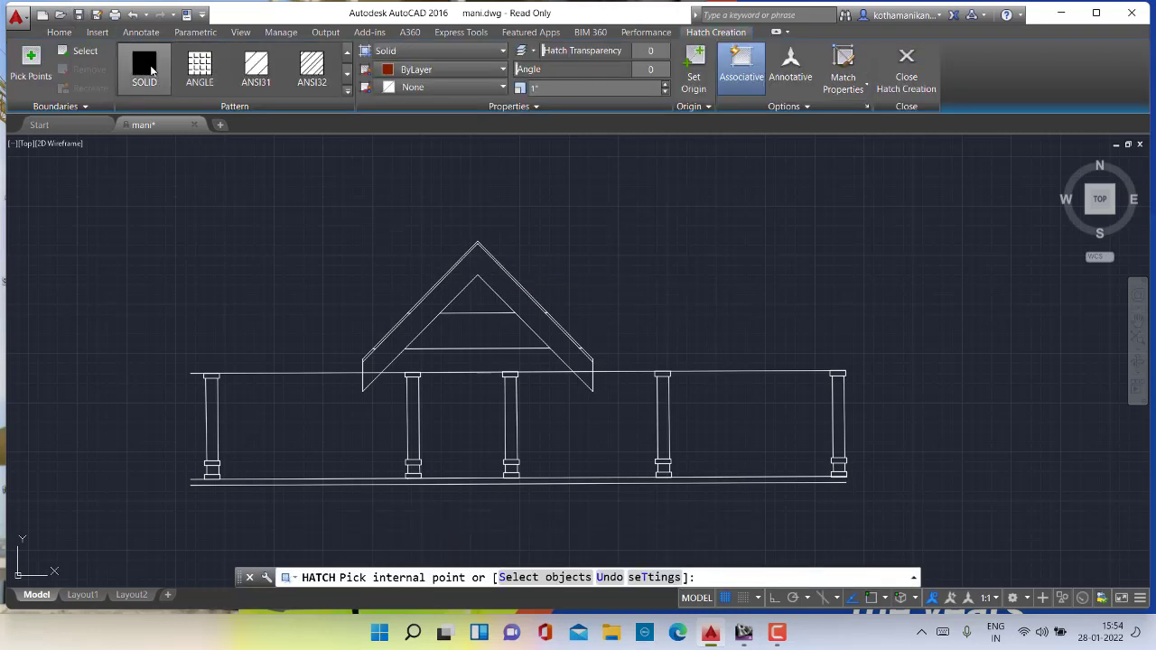
click(445, 287)
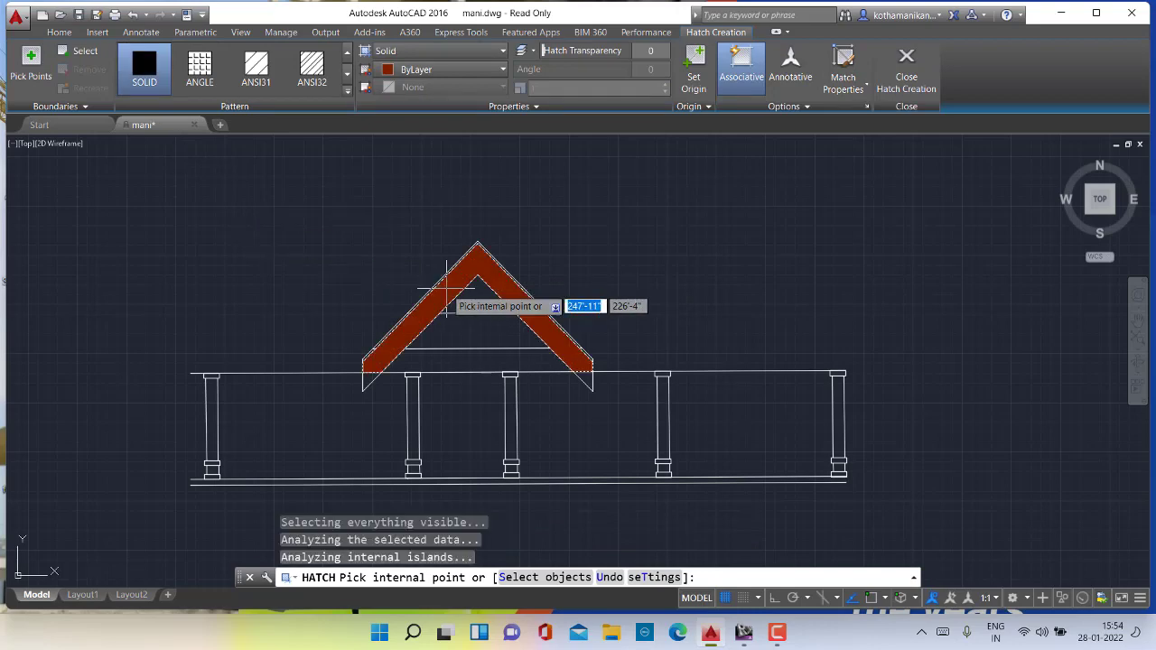
scroll(535, 280, down, 2)
scroll(572, 339, up, 5)
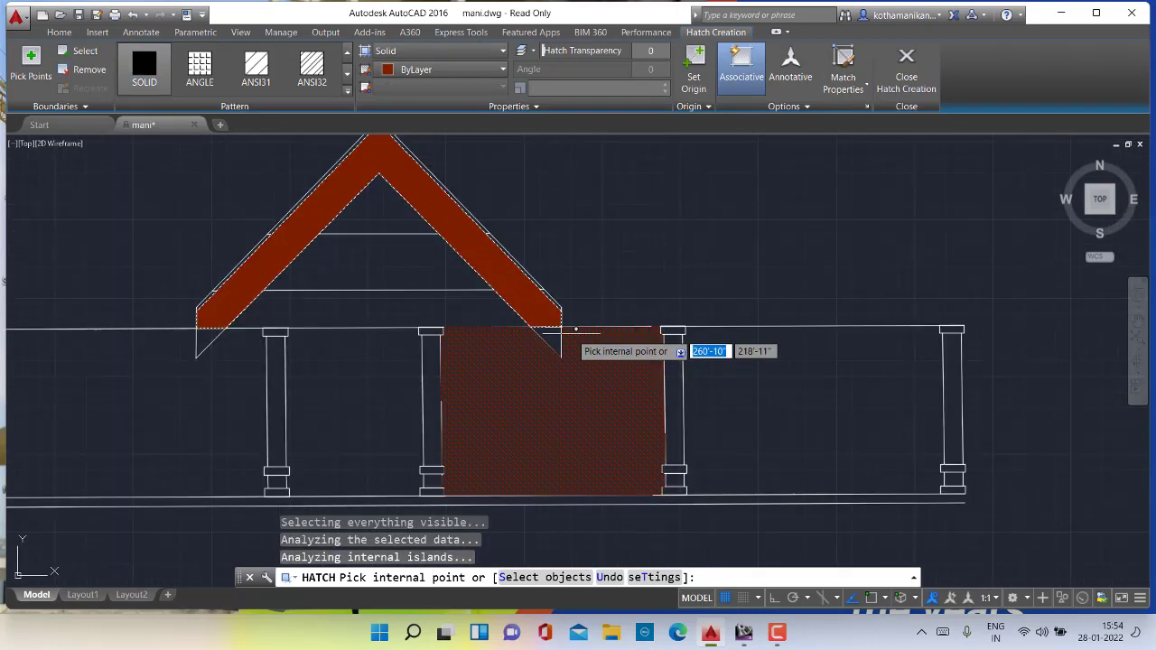
scroll(496, 325, down, 3)
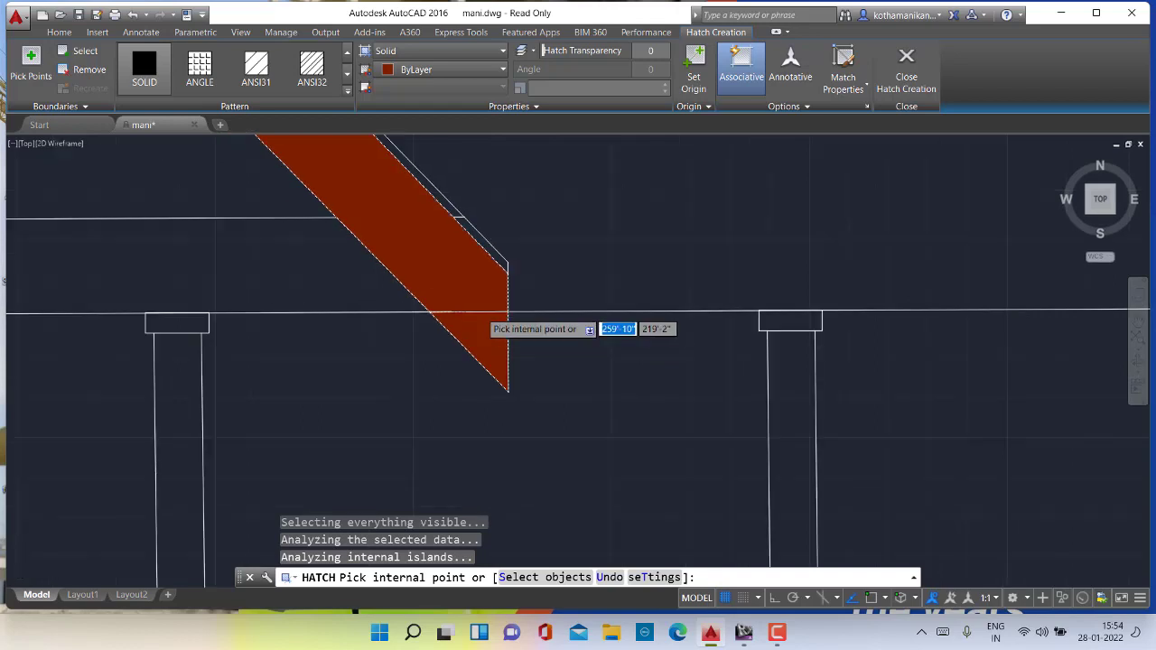
scroll(271, 318, up, 3)
click(242, 345)
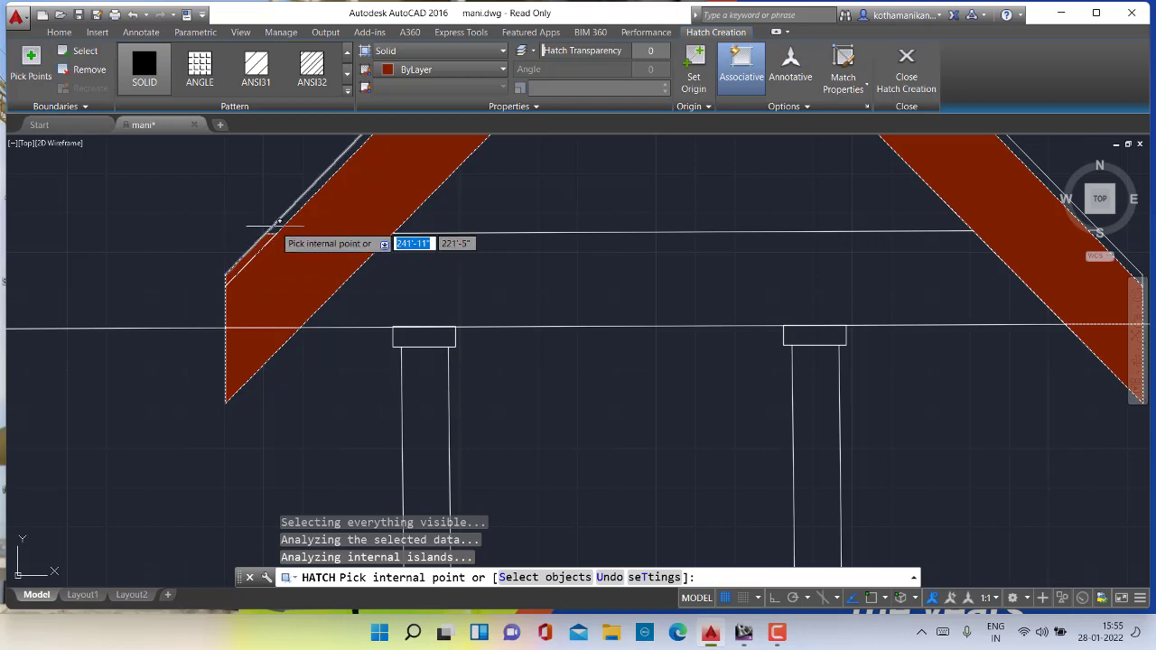
Pan and zoom to centre the whole red-filled roof in view
scroll(277, 226, up, 3)
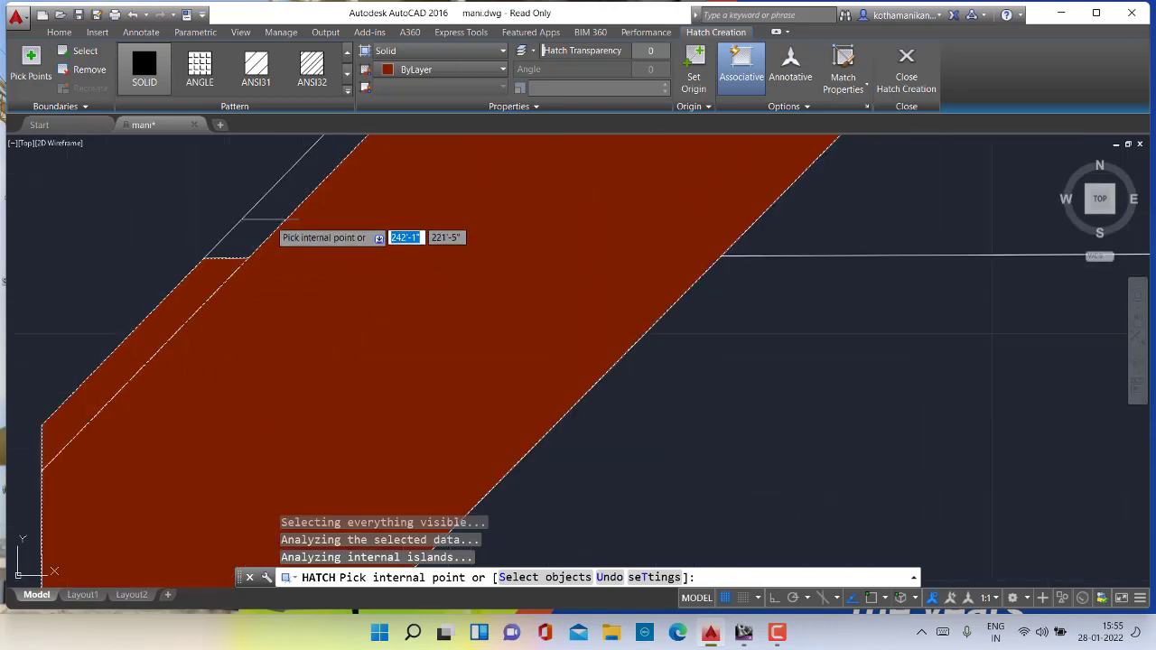
scroll(271, 221, down, 5)
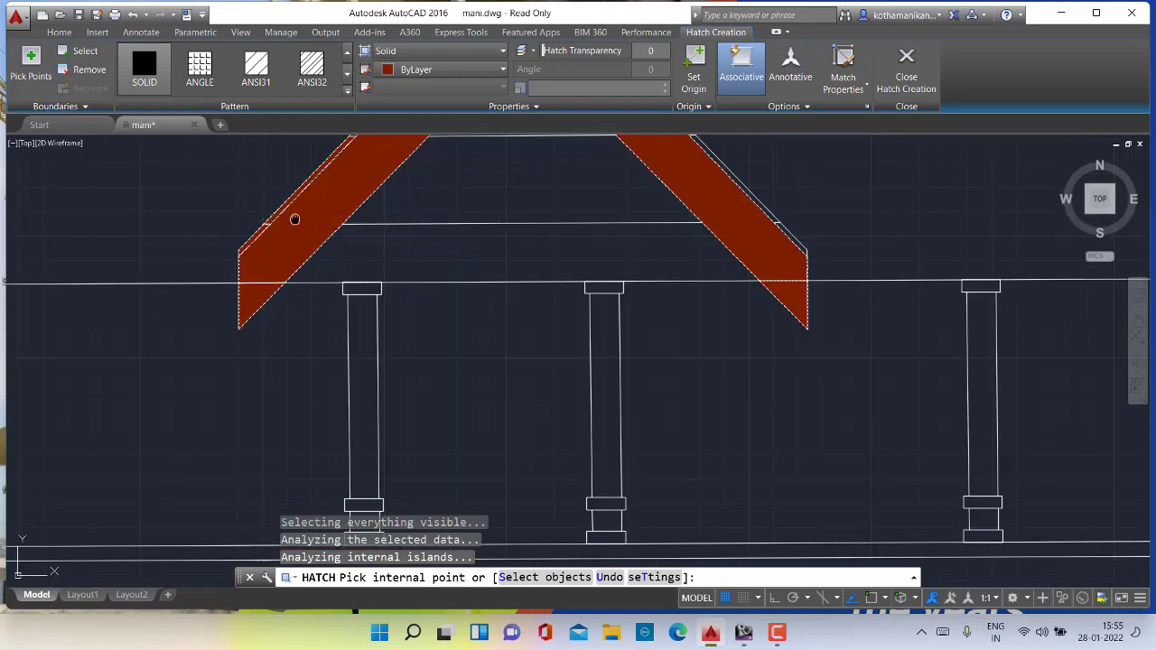
middle_drag(292, 220, 133, 298)
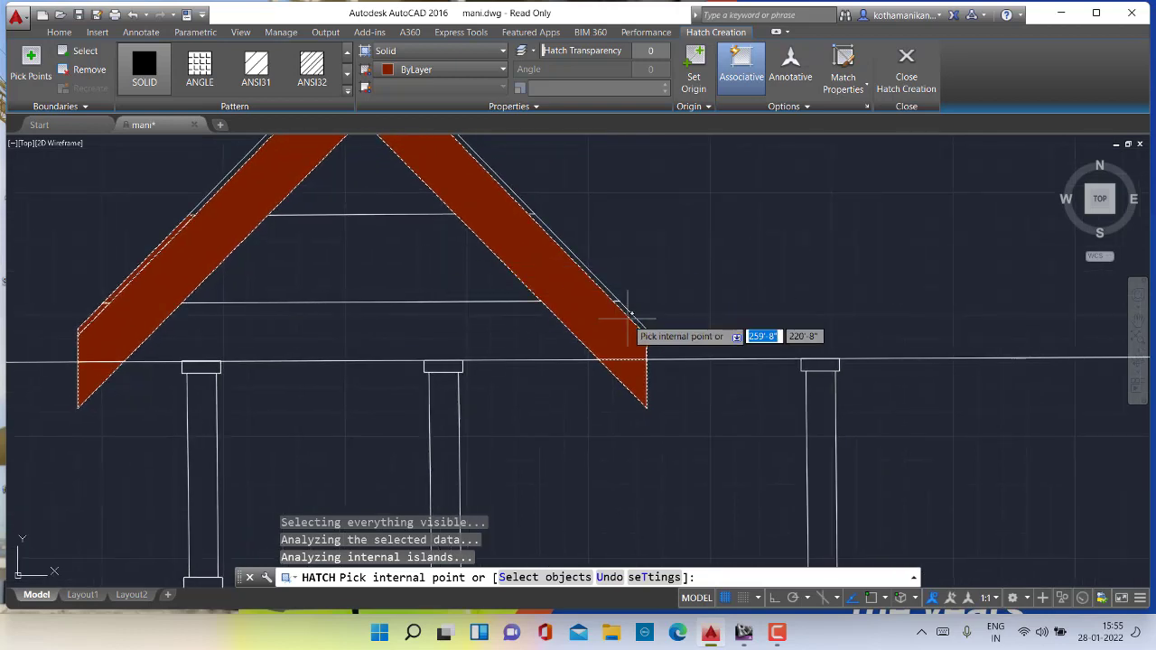
scroll(623, 320, up, 2)
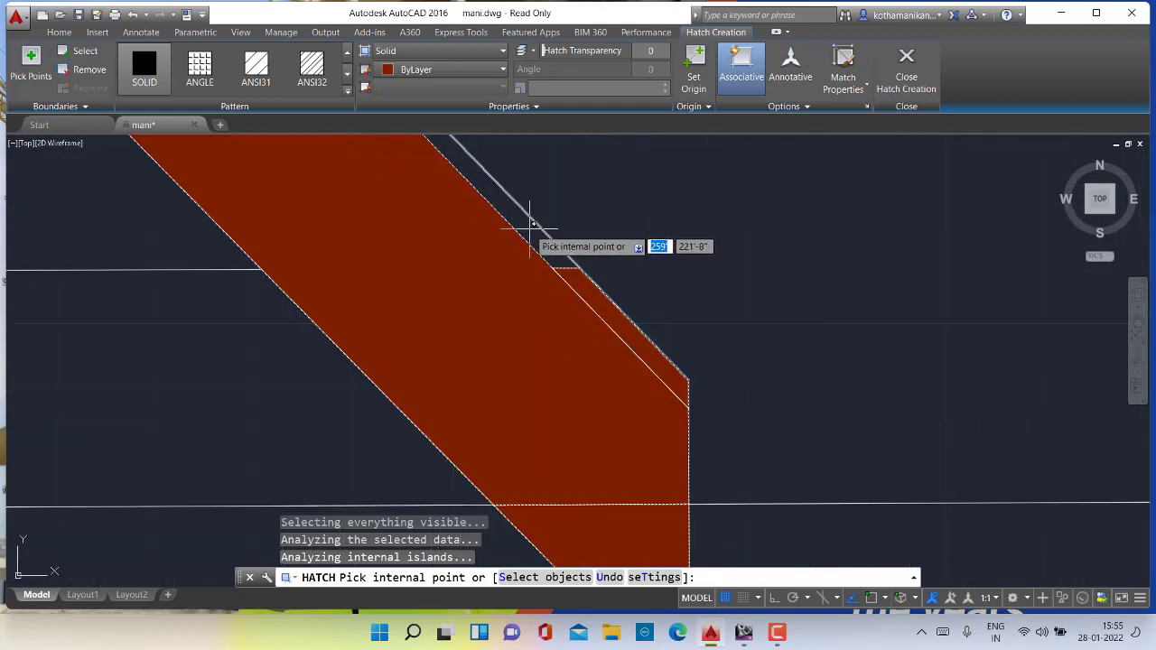
scroll(537, 244, down, 3)
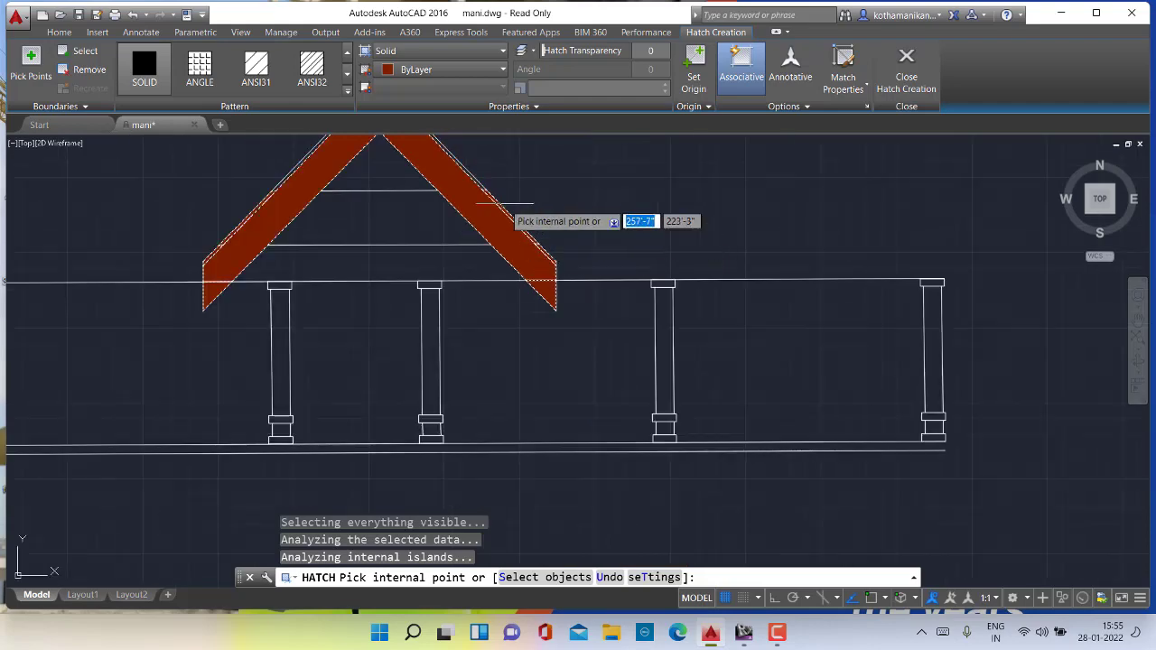
middle_drag(511, 207, 527, 370)
scroll(501, 361, up, 3)
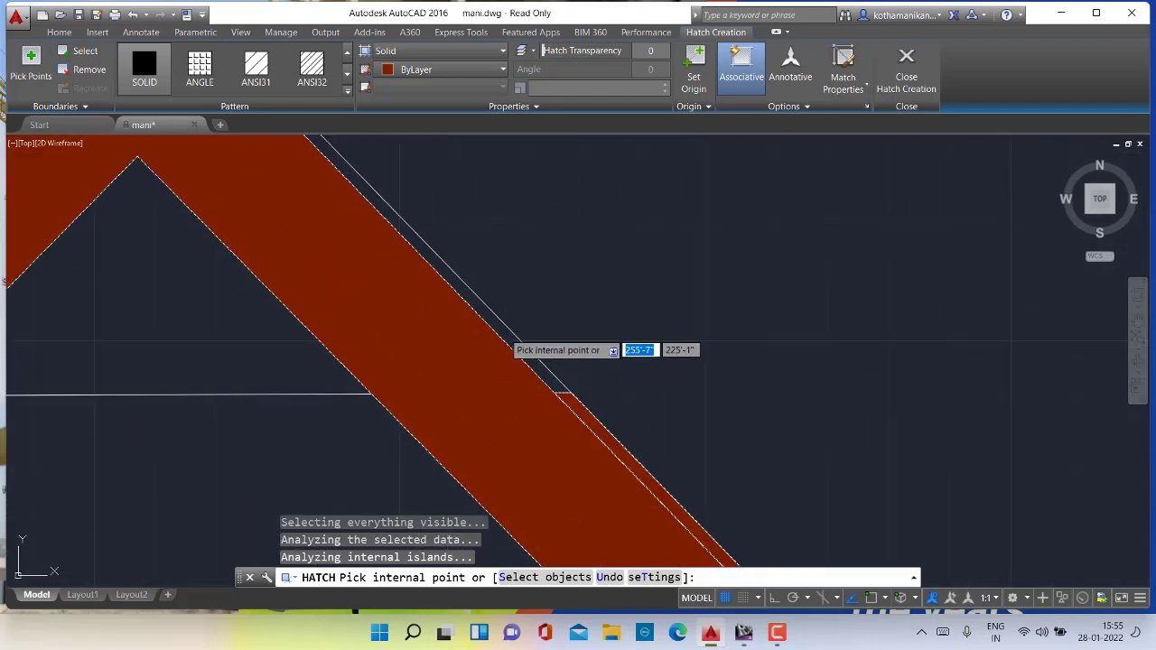
scroll(560, 343, down, 4)
middle_drag(443, 307, 508, 268)
scroll(508, 268, down, 2)
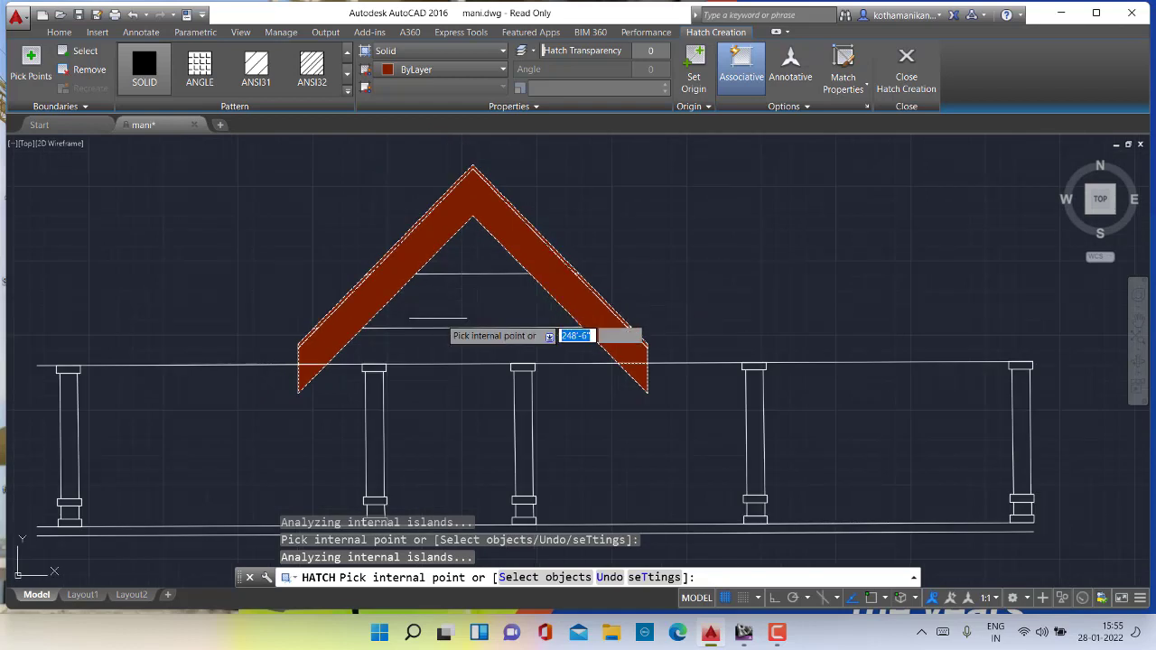
scroll(533, 273, down, 2)
End the roof fill, then make layer 0 current and set its colour to white (7)
key(Escape)
key(Escape)
key(Escape)
key(Escape)
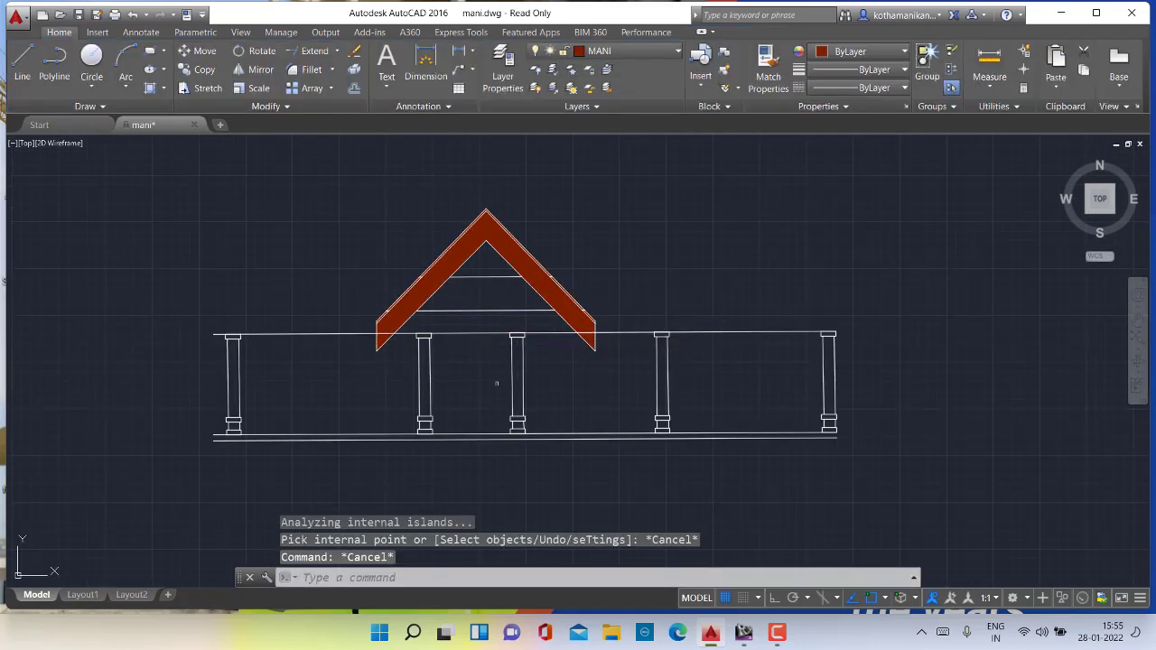
scroll(489, 401, down, 2)
middle_drag(489, 401, 508, 380)
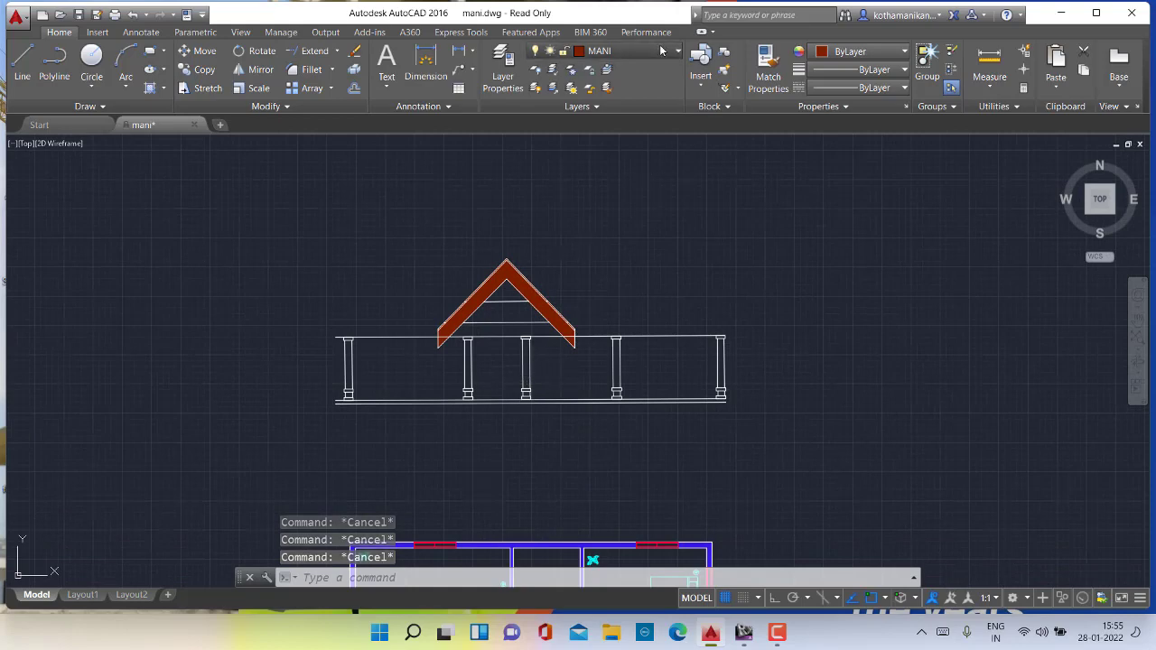
click(632, 52)
click(613, 70)
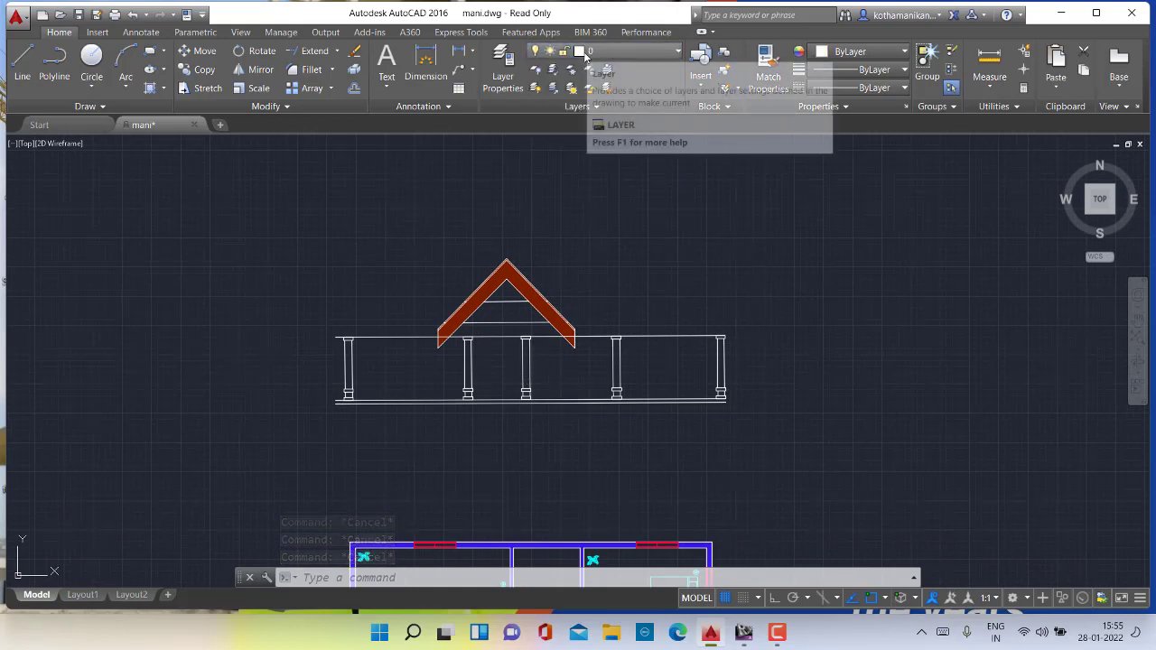
click(627, 51)
click(582, 70)
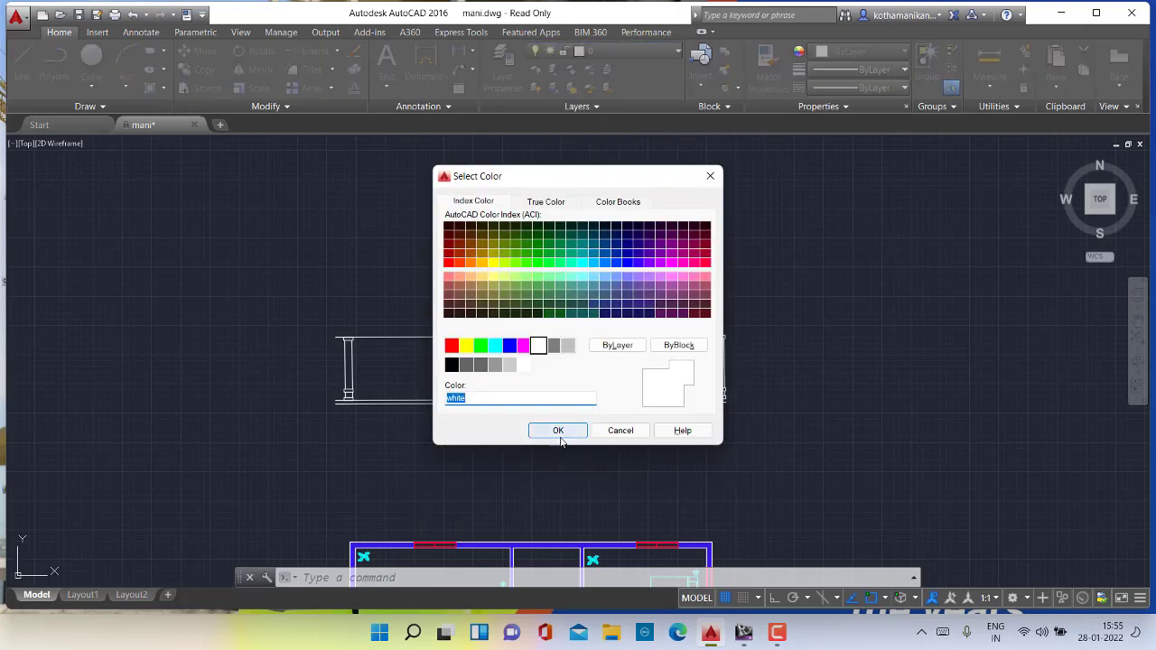
click(558, 433)
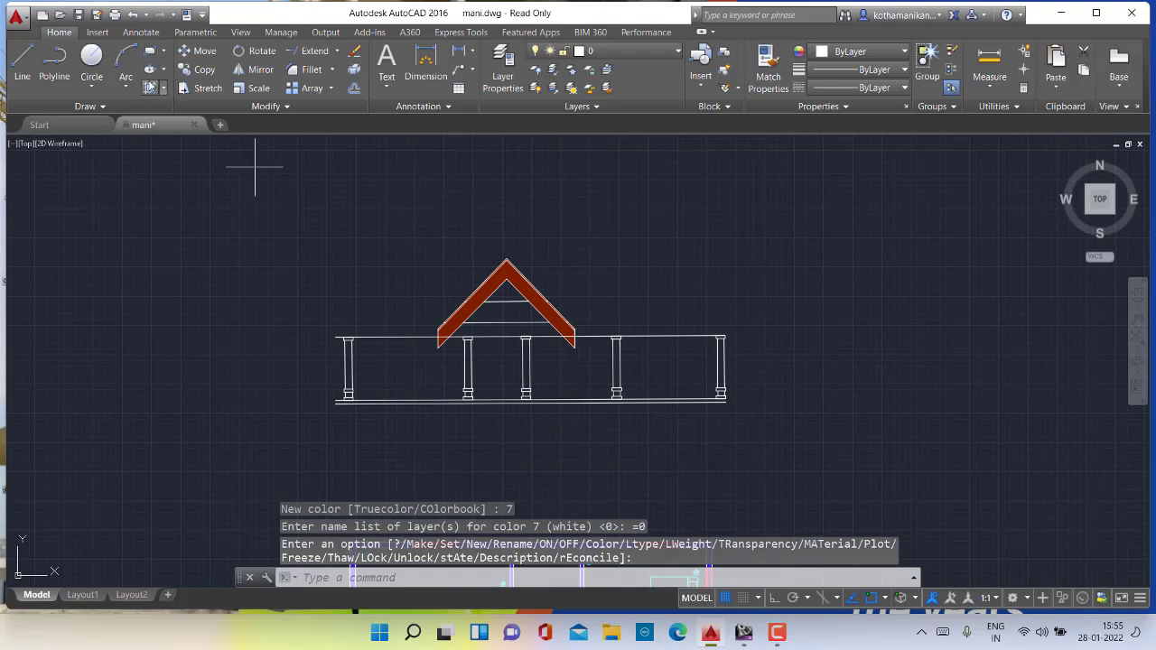
click(150, 87)
Solid-fill the central, right, rightmost and second-from-left columns white
click(150, 69)
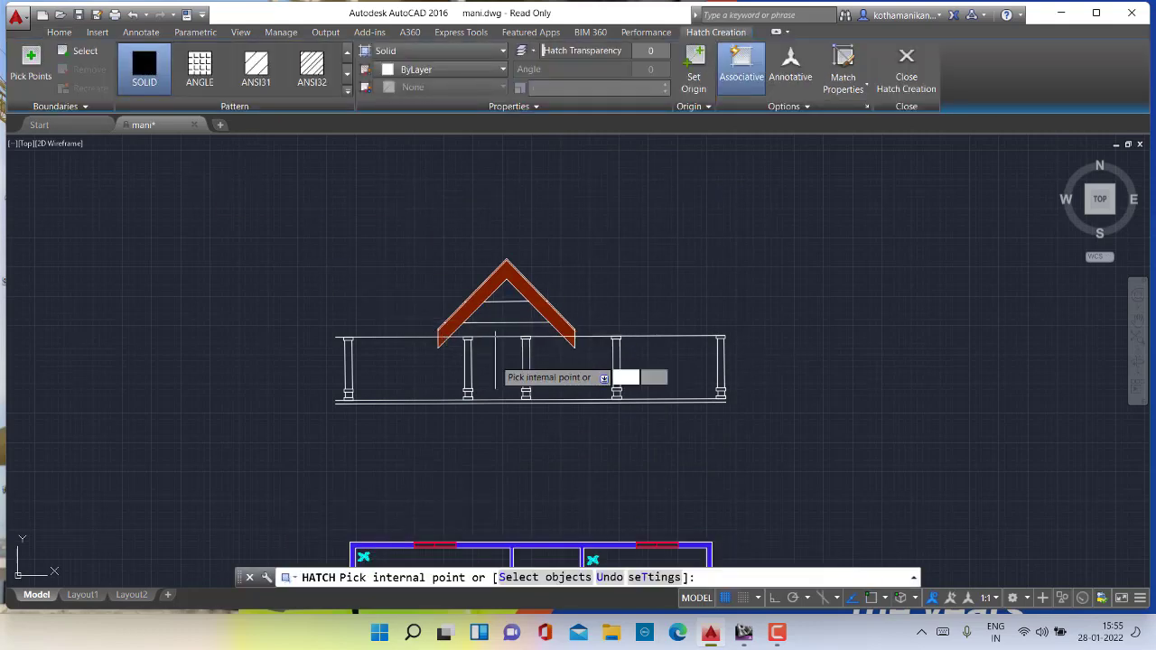
scroll(501, 361, up, 2)
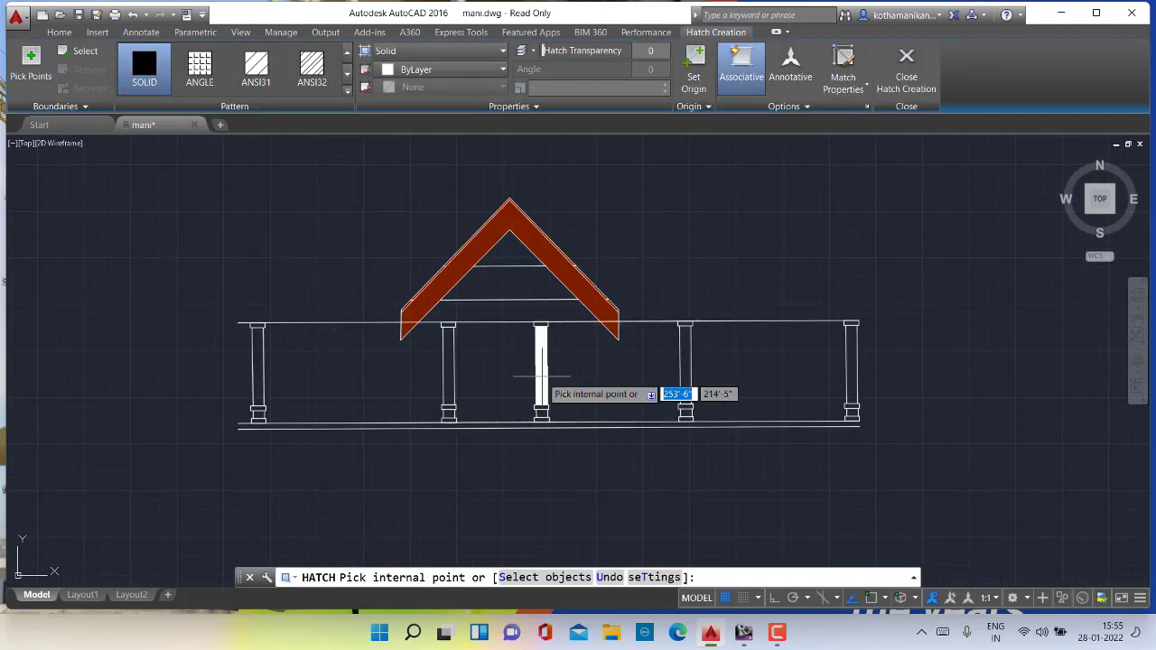
click(541, 371)
click(684, 374)
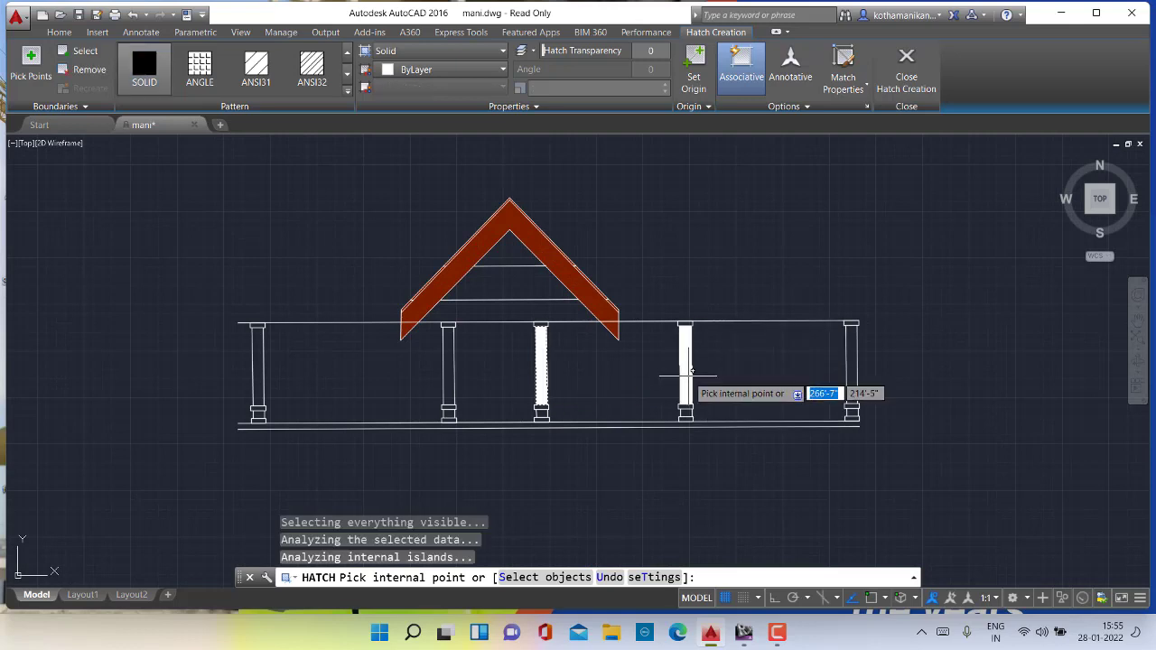
click(851, 370)
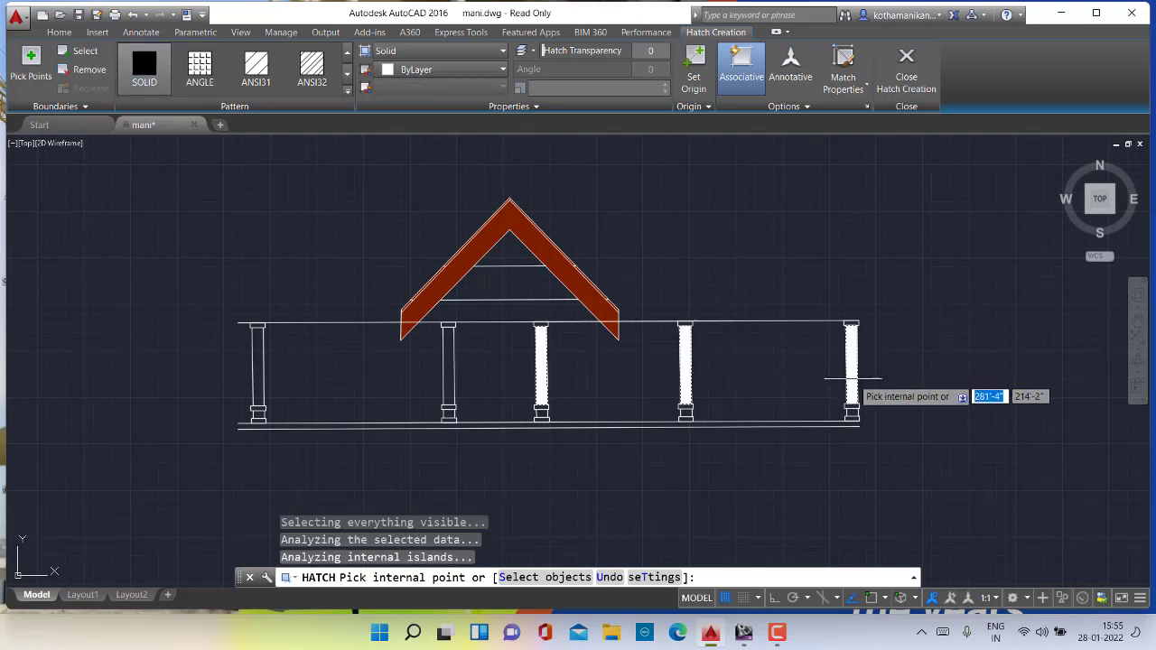
click(447, 374)
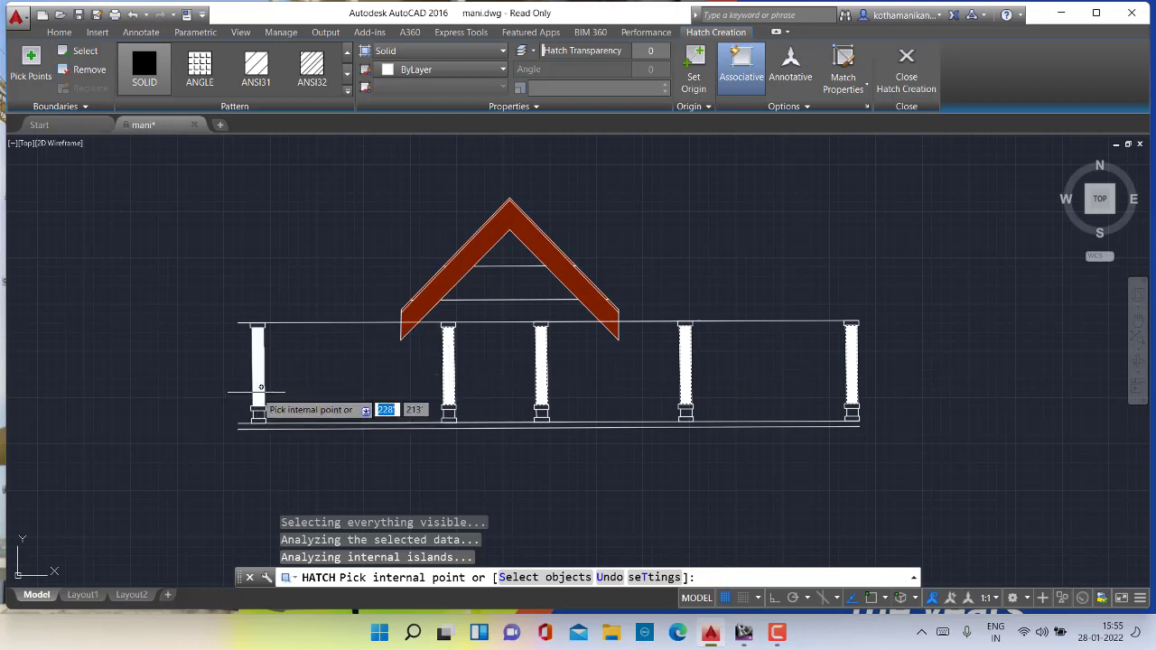
Solid-fill the right column's top cap and base block white
scroll(270, 417, up, 5)
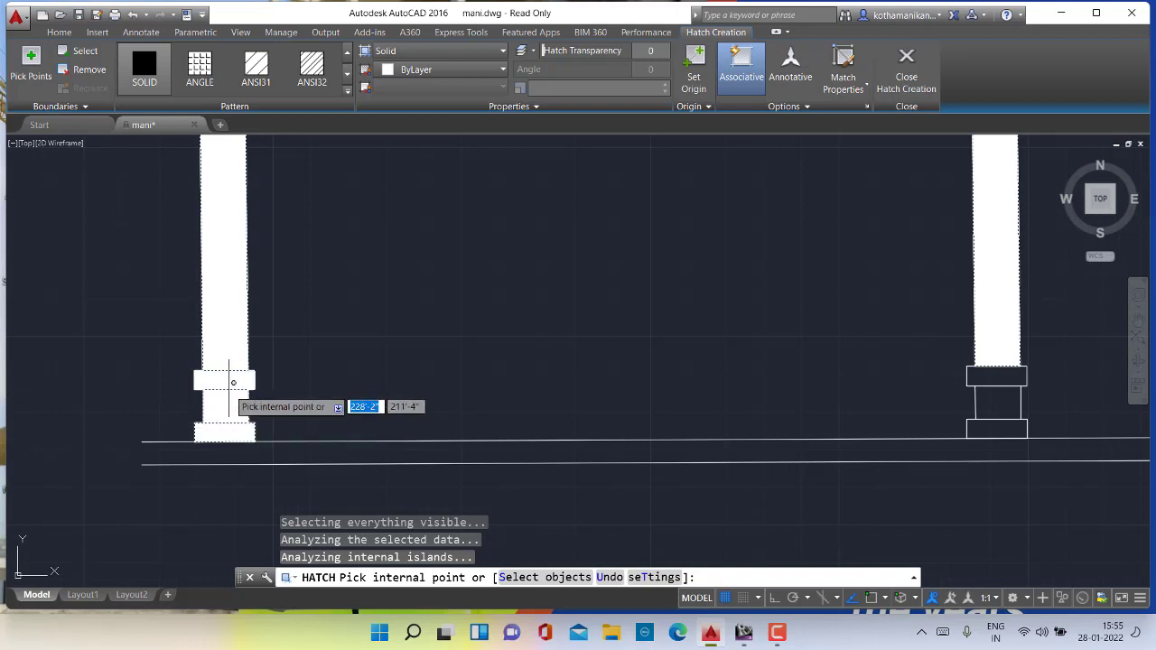
scroll(232, 381, down, 5)
scroll(232, 291, up, 5)
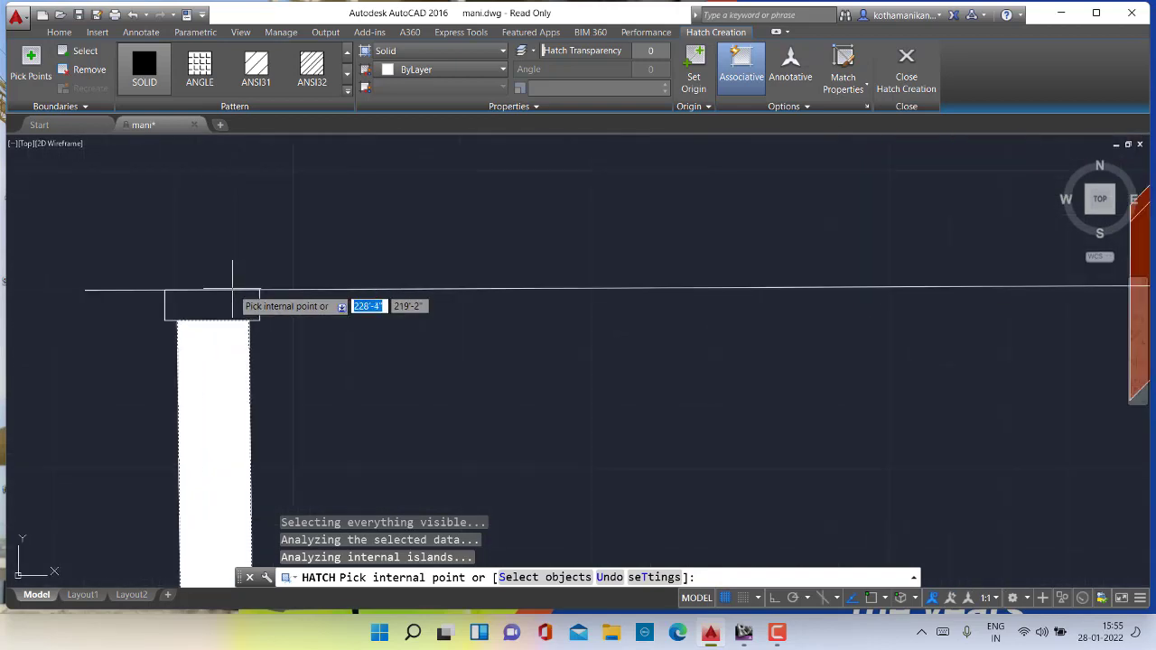
scroll(487, 357, down, 3)
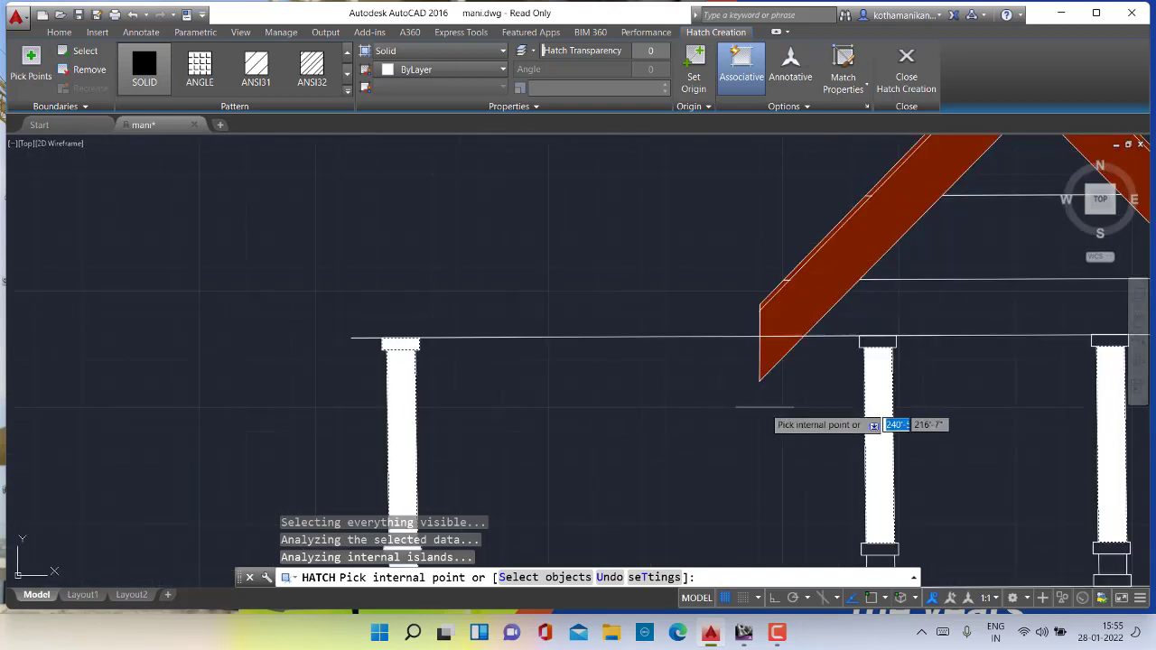
scroll(889, 338, up, 2)
click(872, 372)
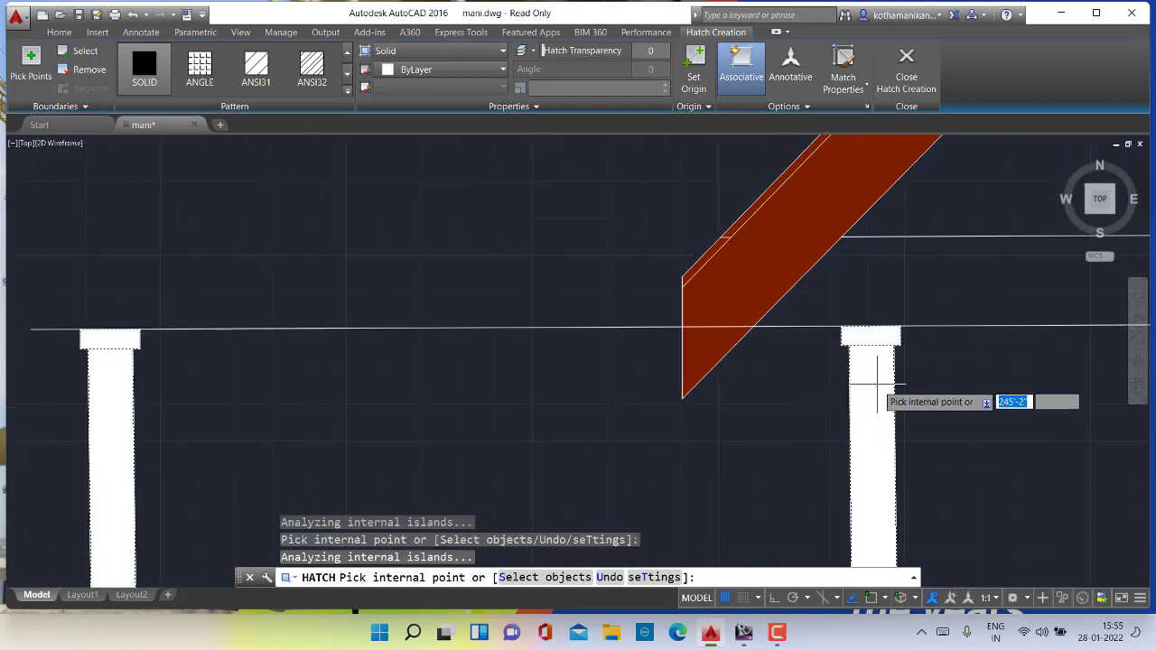
scroll(875, 461, down, 3)
scroll(875, 463, up, 5)
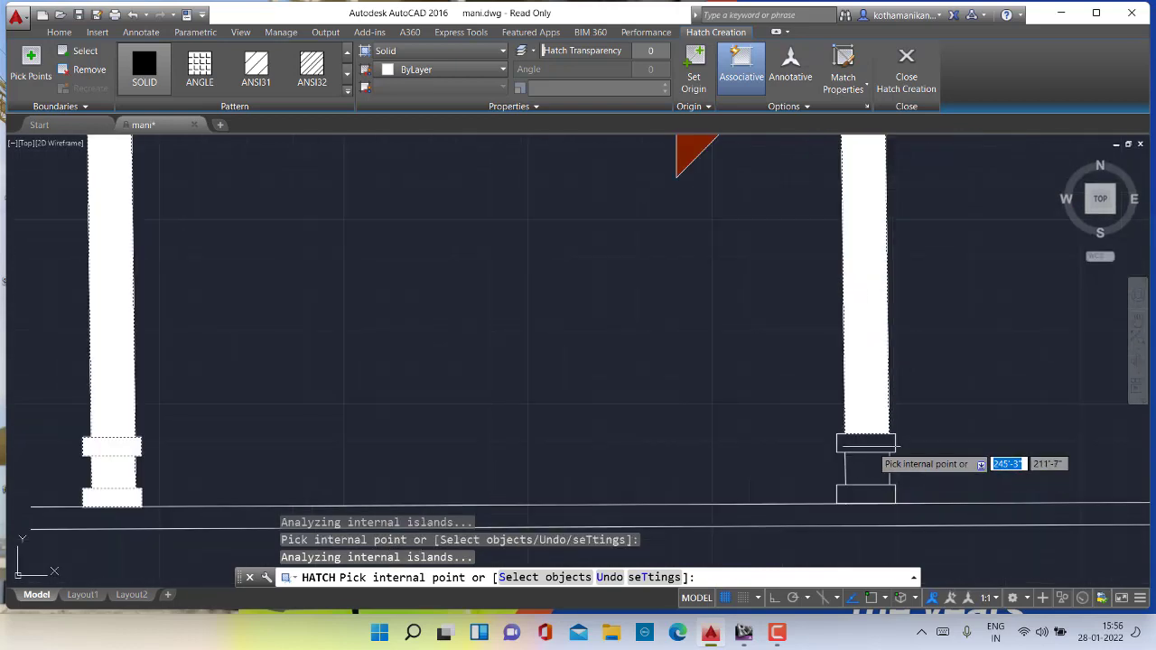
click(870, 461)
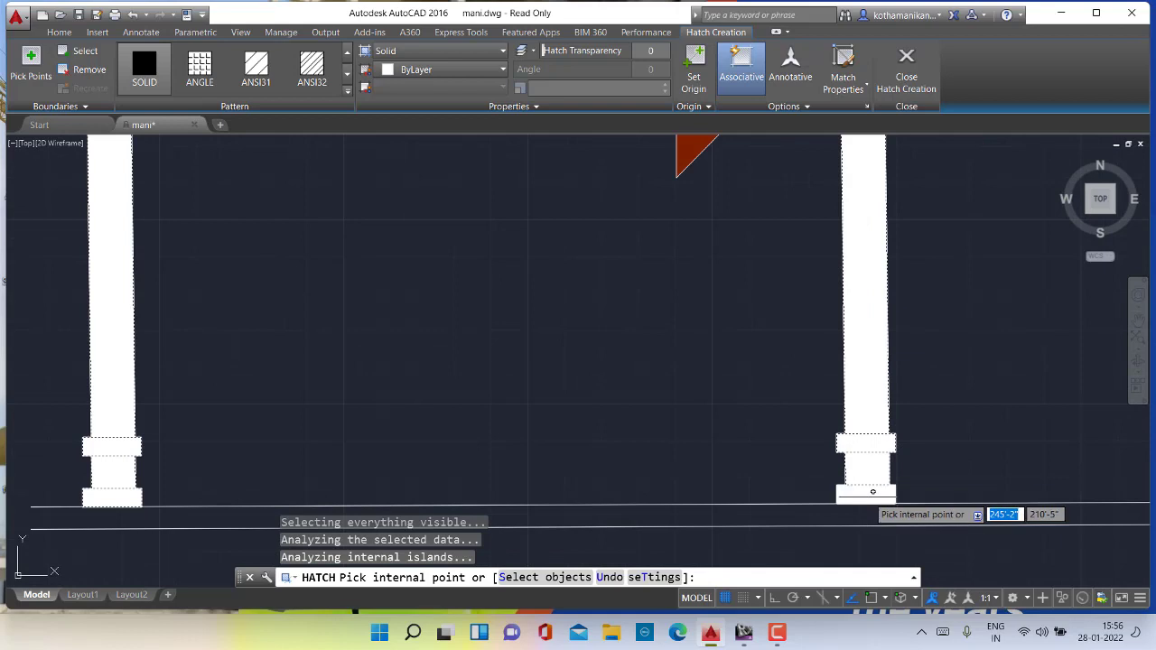
Finish hatching and zoom around to check the white-filled columns
scroll(867, 479, down, 4)
scroll(993, 465, up, 5)
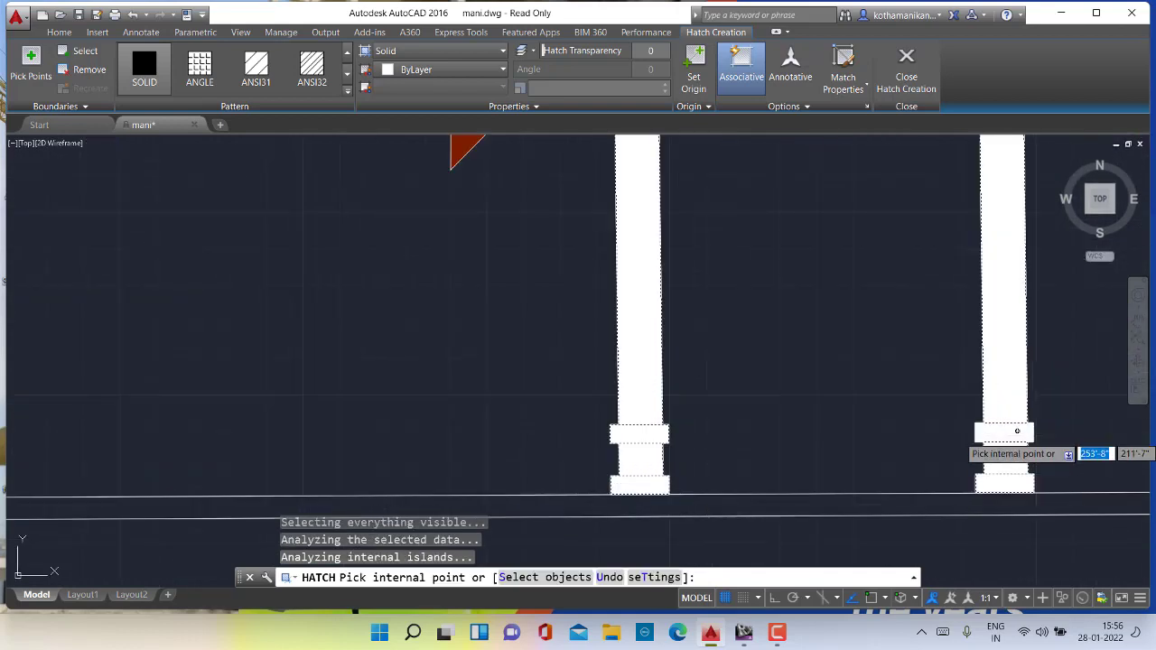
scroll(1011, 425, down, 4)
scroll(1015, 317, up, 4)
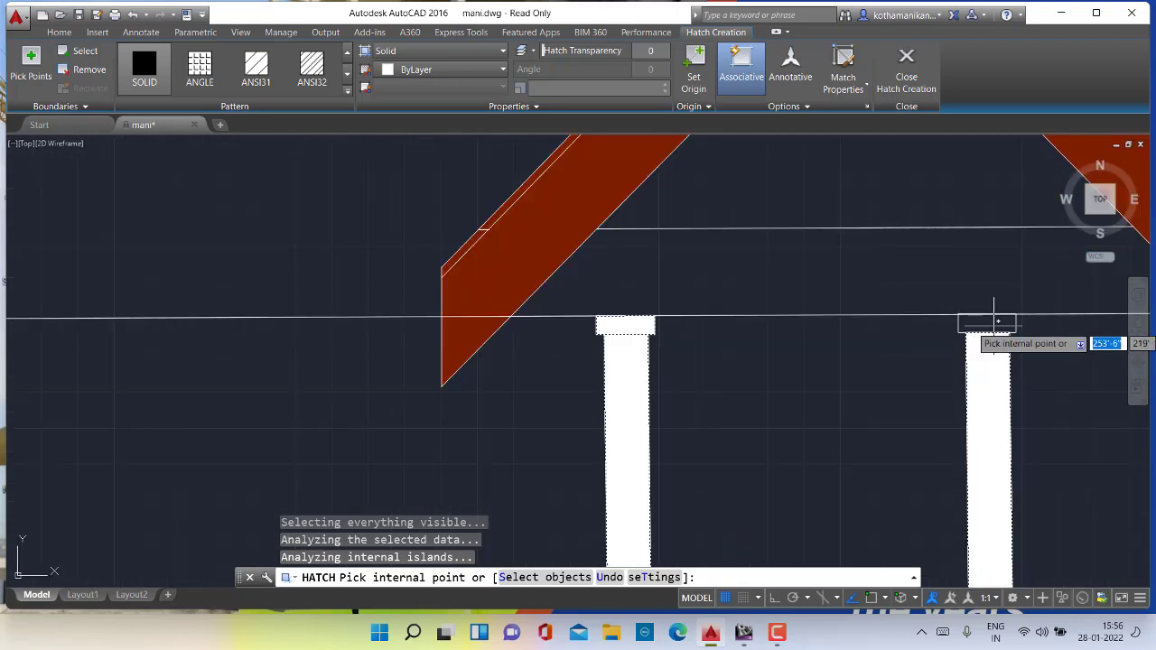
scroll(993, 318, down, 5)
scroll(1011, 406, up, 4)
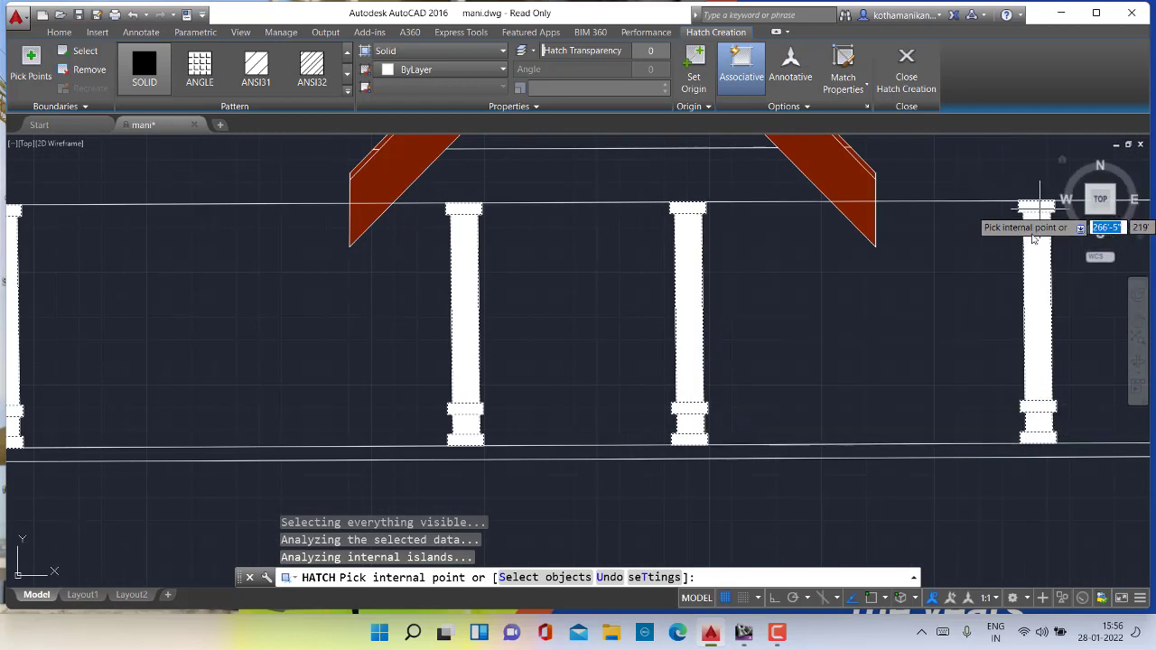
scroll(996, 271, down, 9)
scroll(941, 258, up, 3)
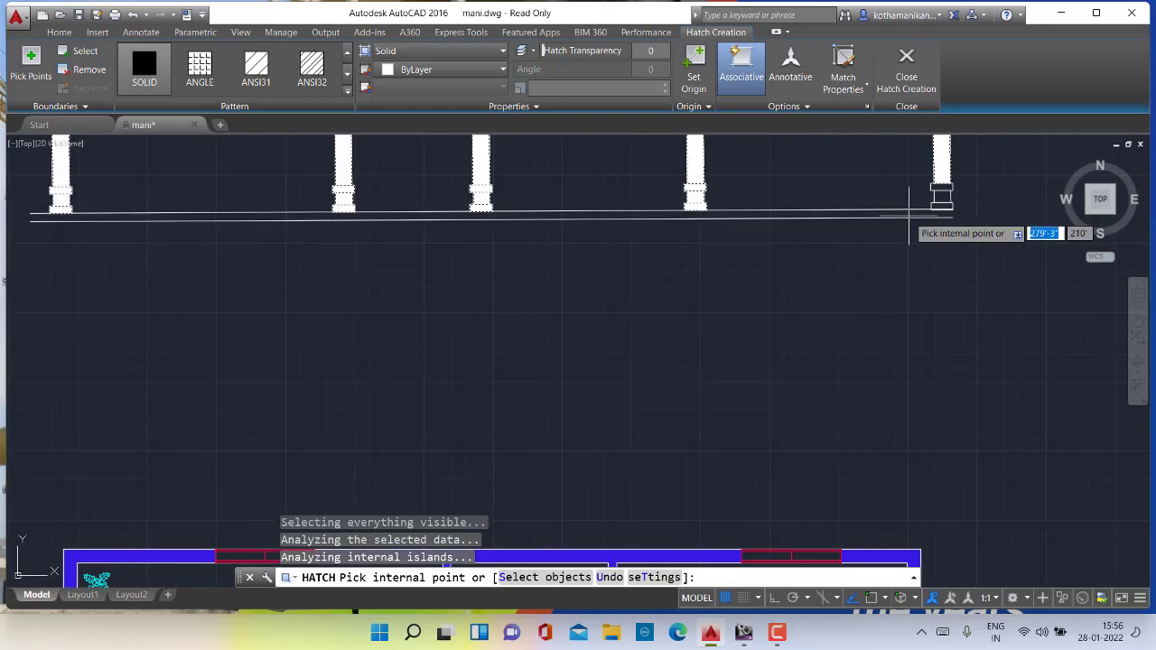
scroll(911, 213, up, 5)
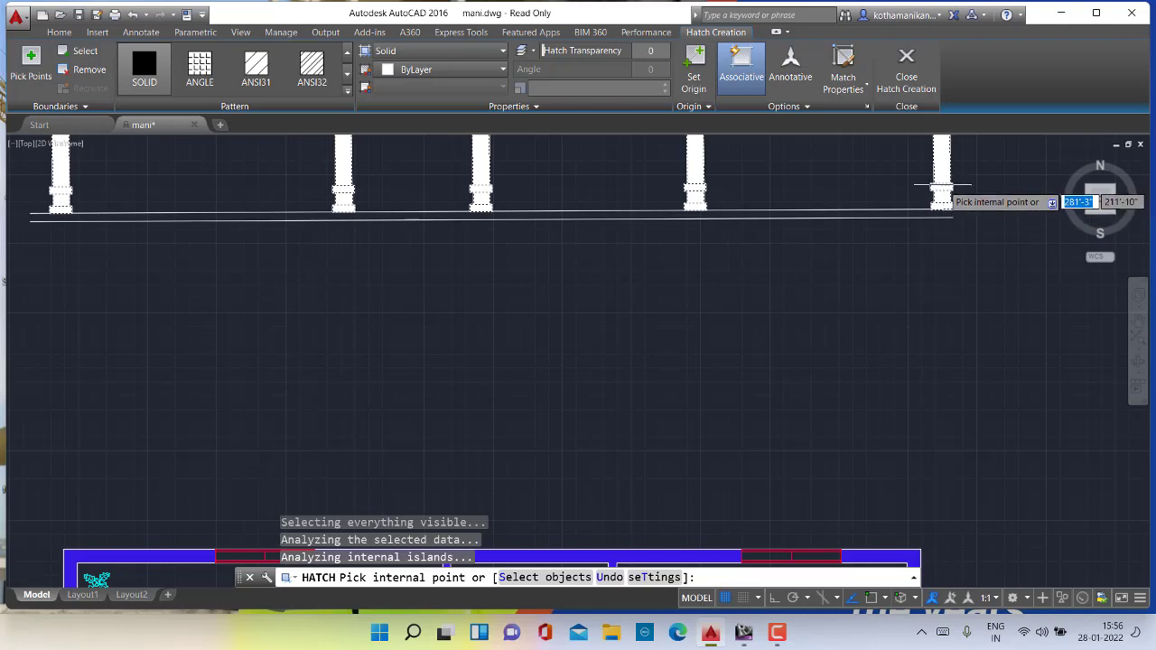
scroll(943, 187, down, 5)
scroll(945, 187, up, 5)
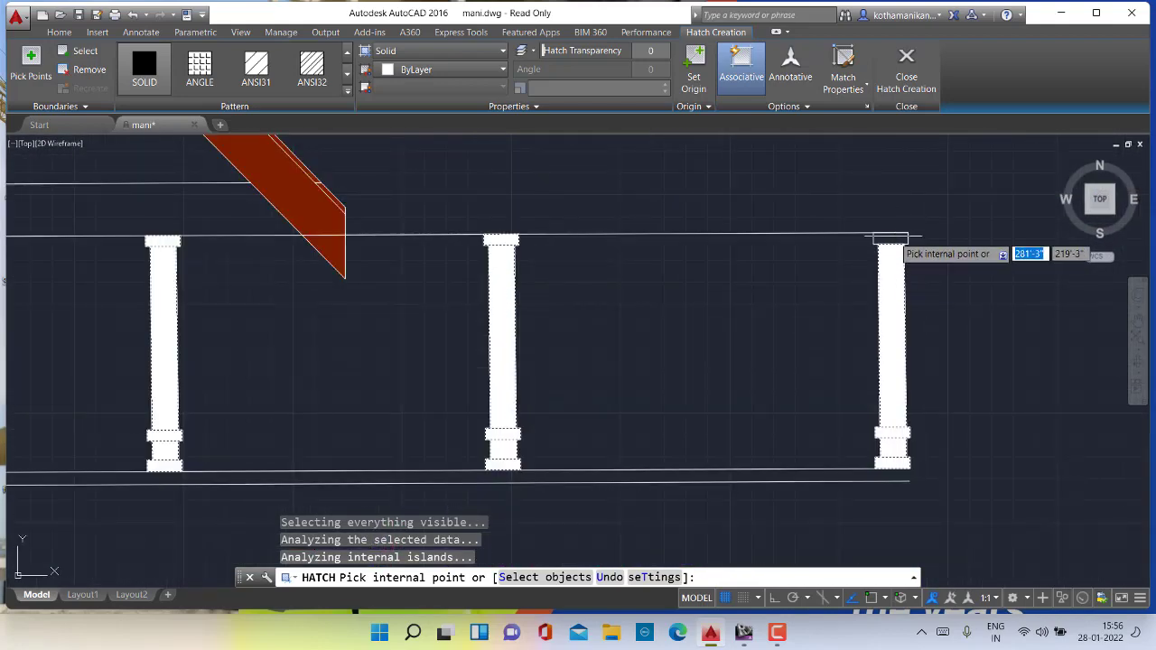
scroll(891, 244, down, 3)
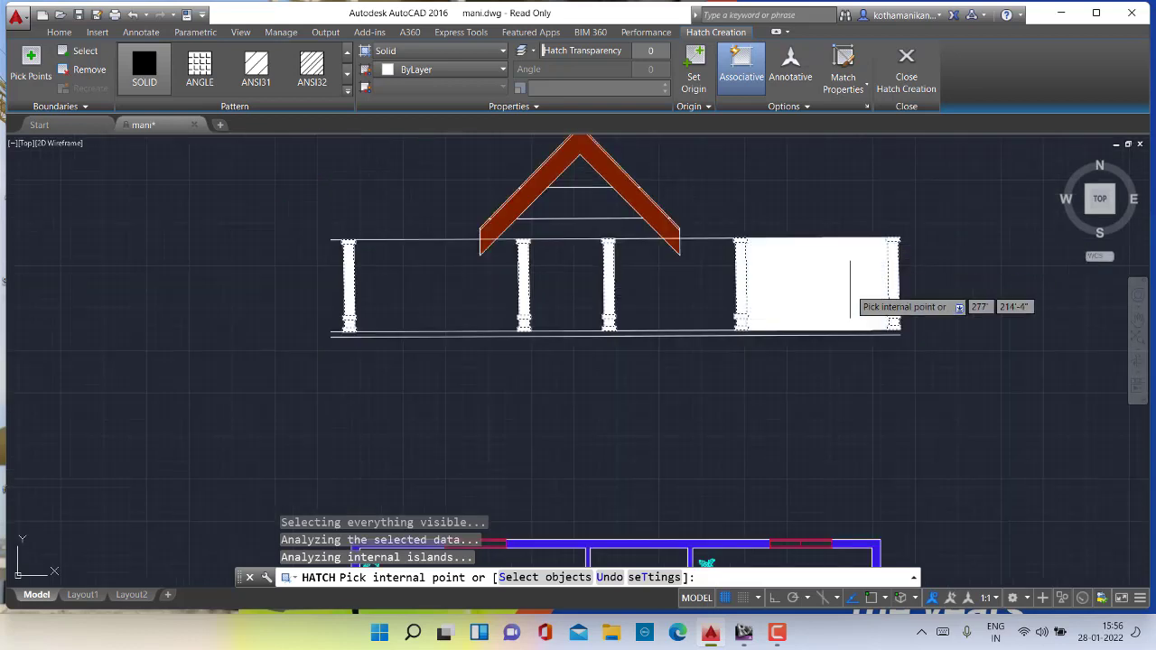
key(Escape)
key(Escape)
key(Escape)
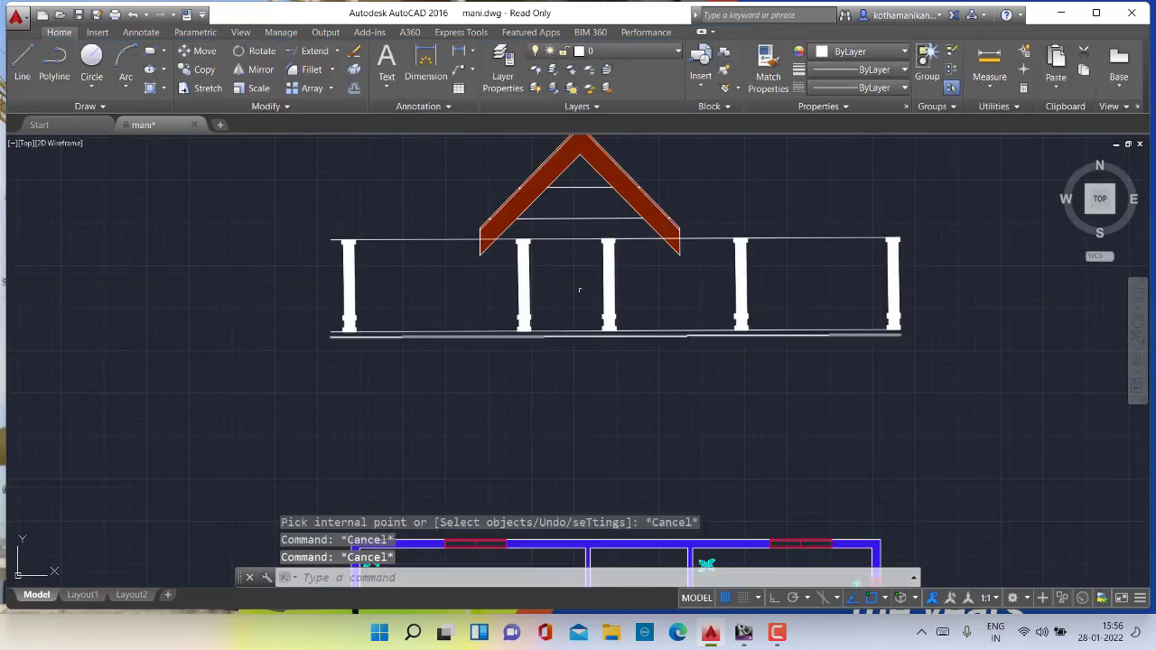
scroll(562, 325, up, 2)
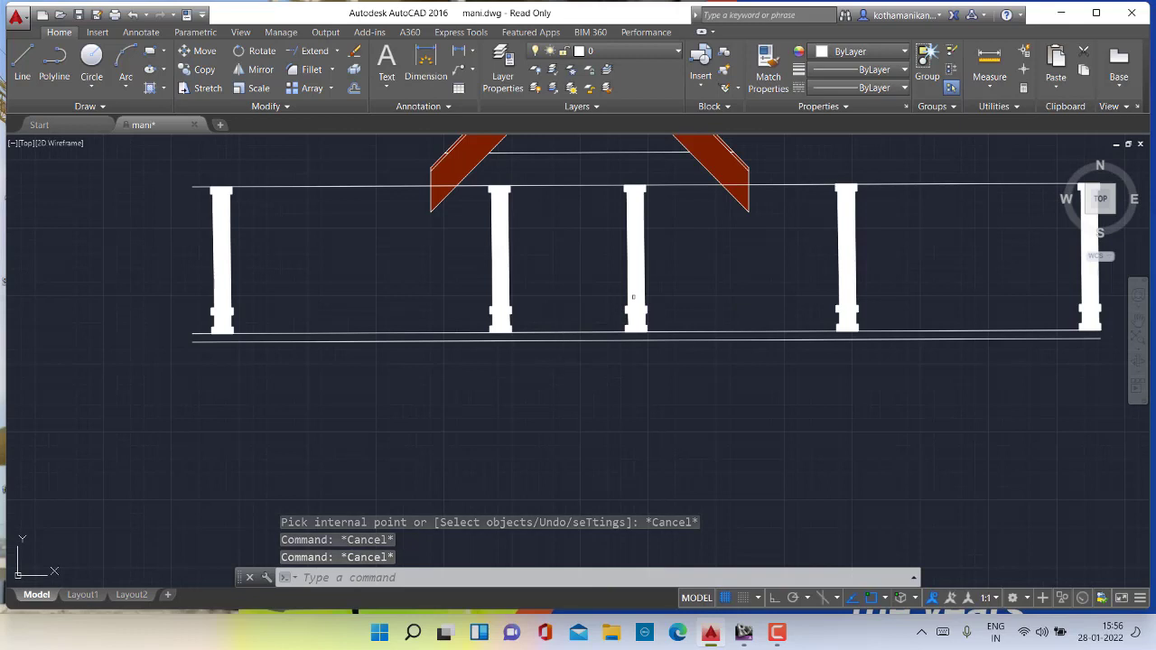
scroll(839, 307, down, 3)
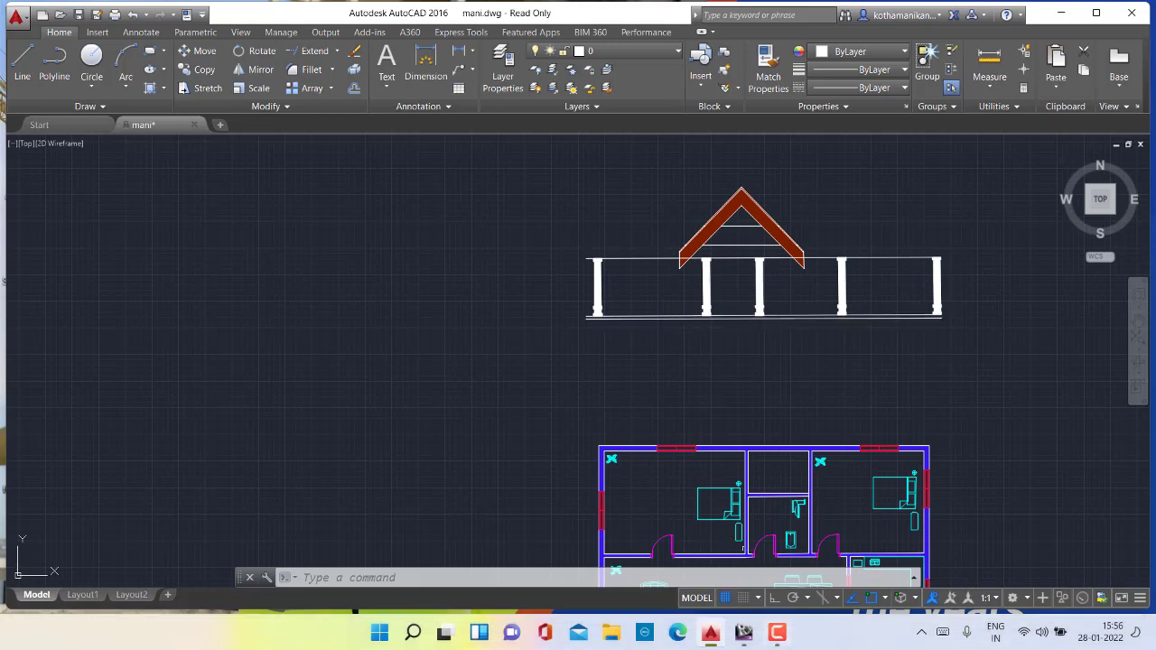
scroll(736, 270, down, 2)
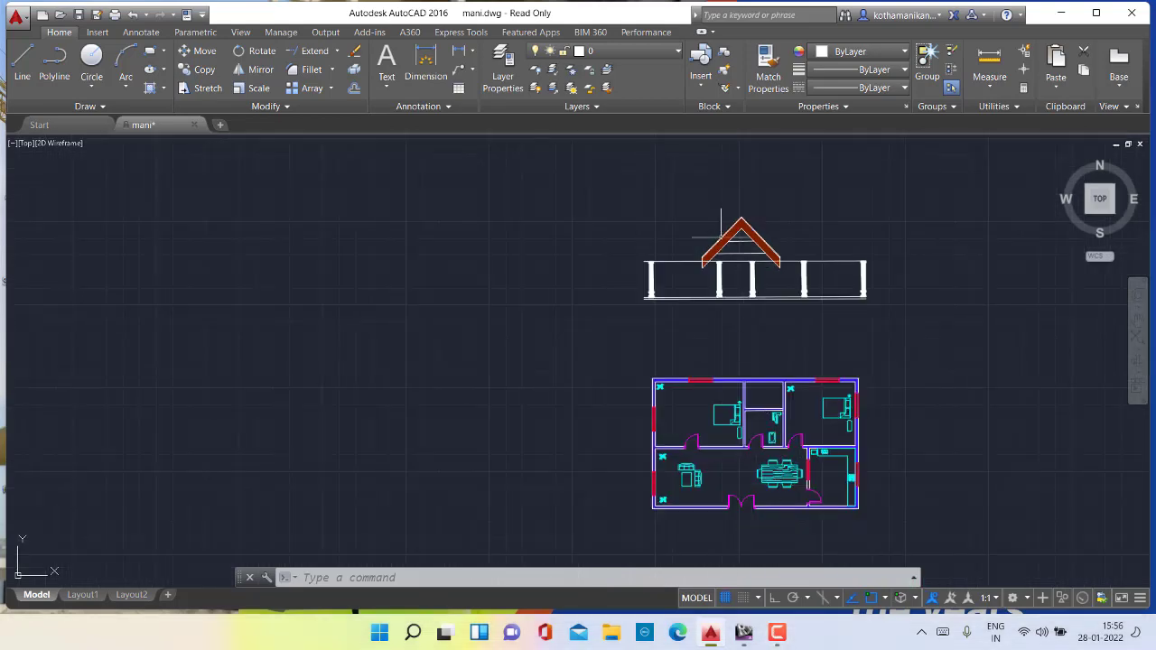
scroll(735, 290, up, 4)
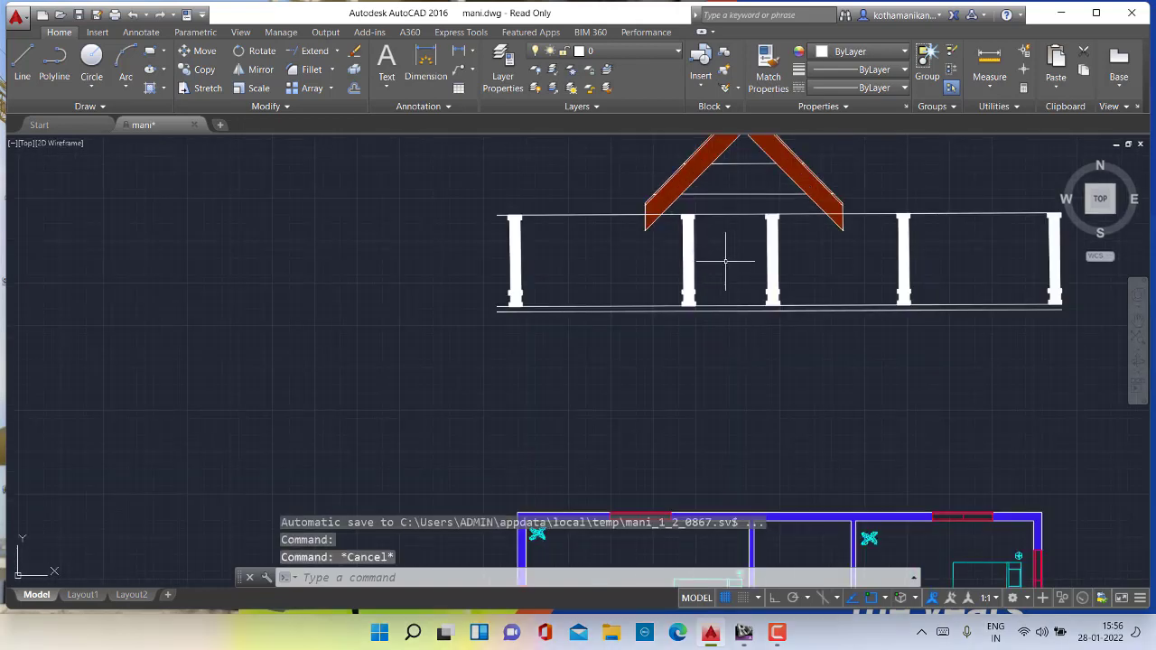
scroll(722, 267, up, 2)
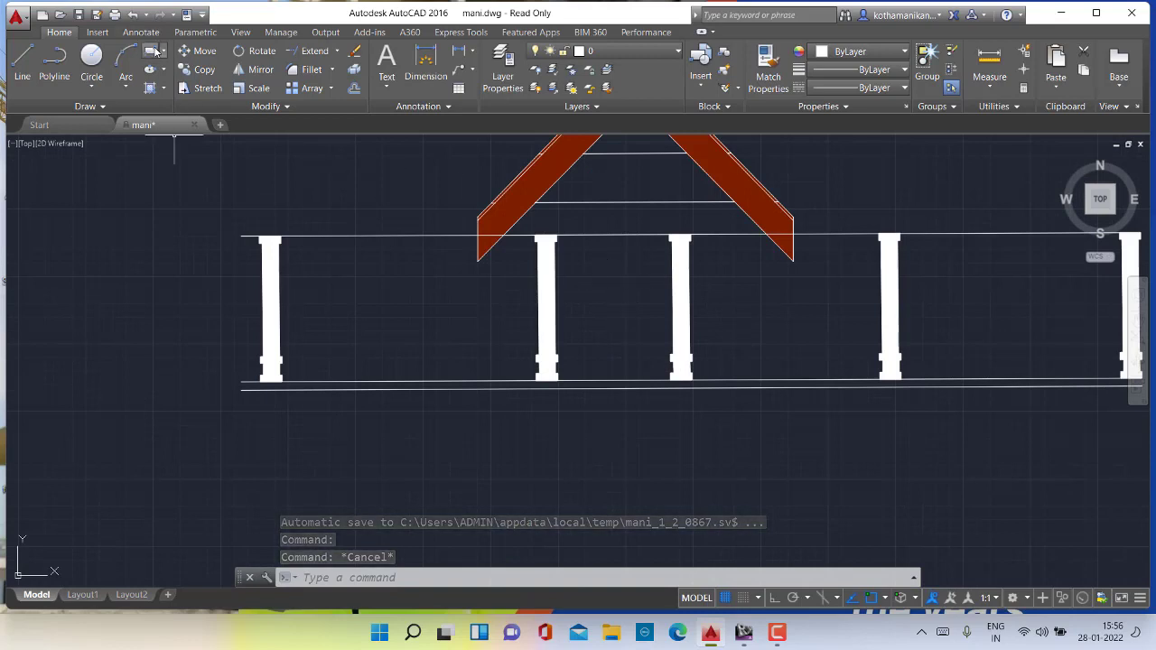
Draw a rectangle from between the middle columns down to the floor line
click(151, 52)
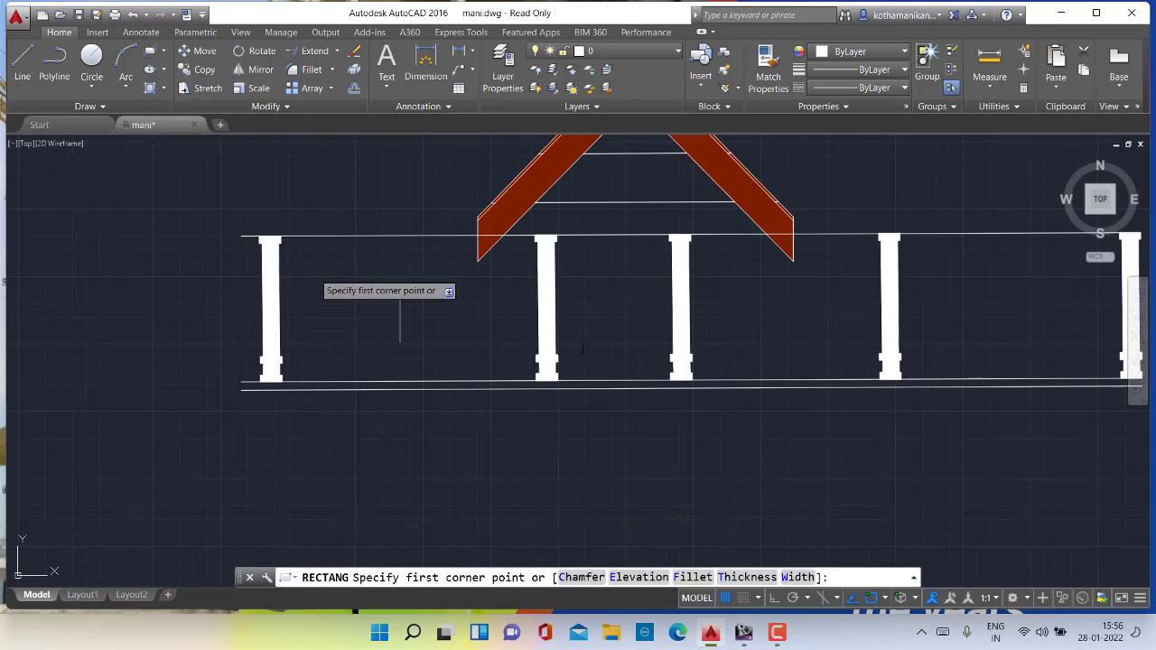
click(579, 262)
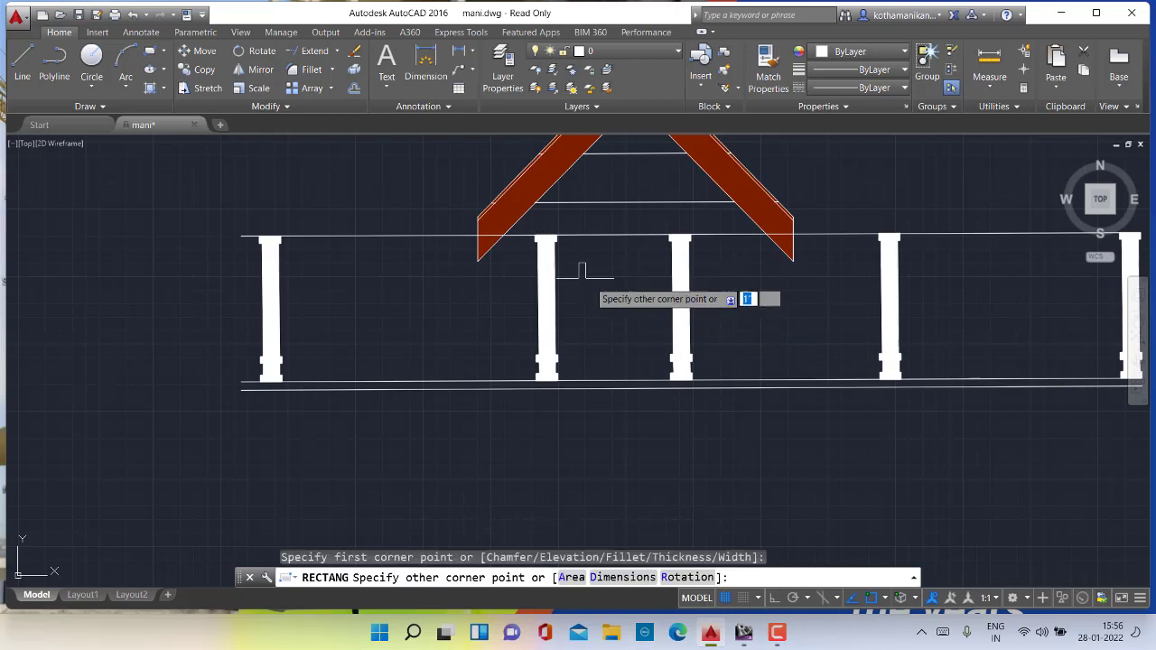
click(649, 383)
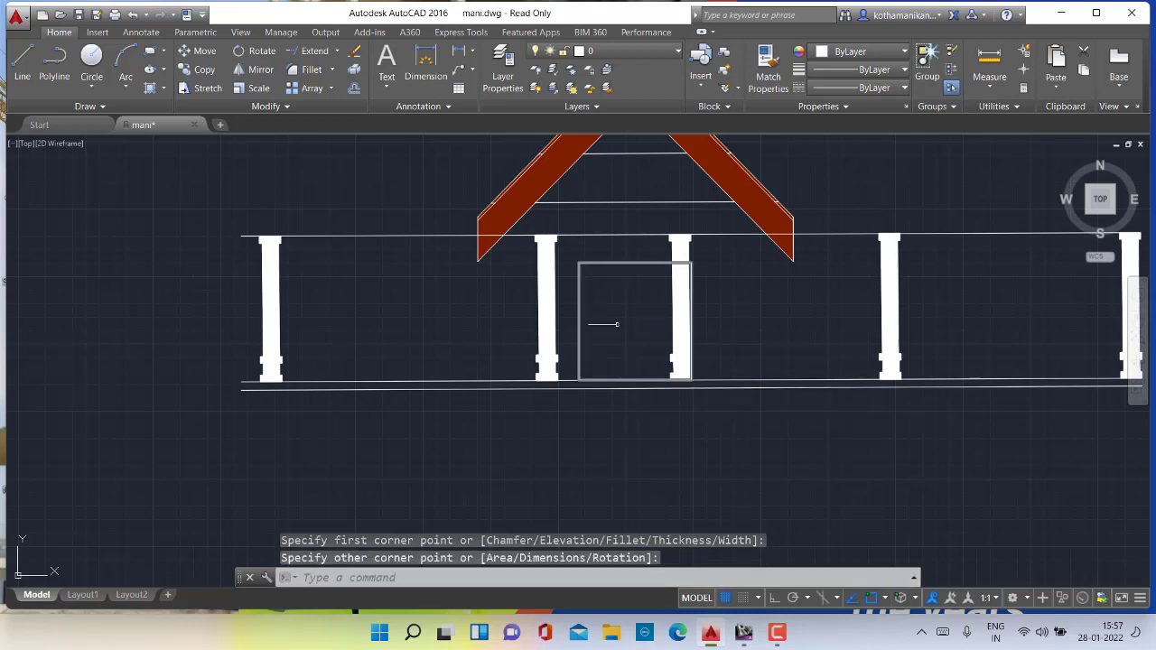
scroll(616, 323, down, 3)
scroll(613, 325, up, 5)
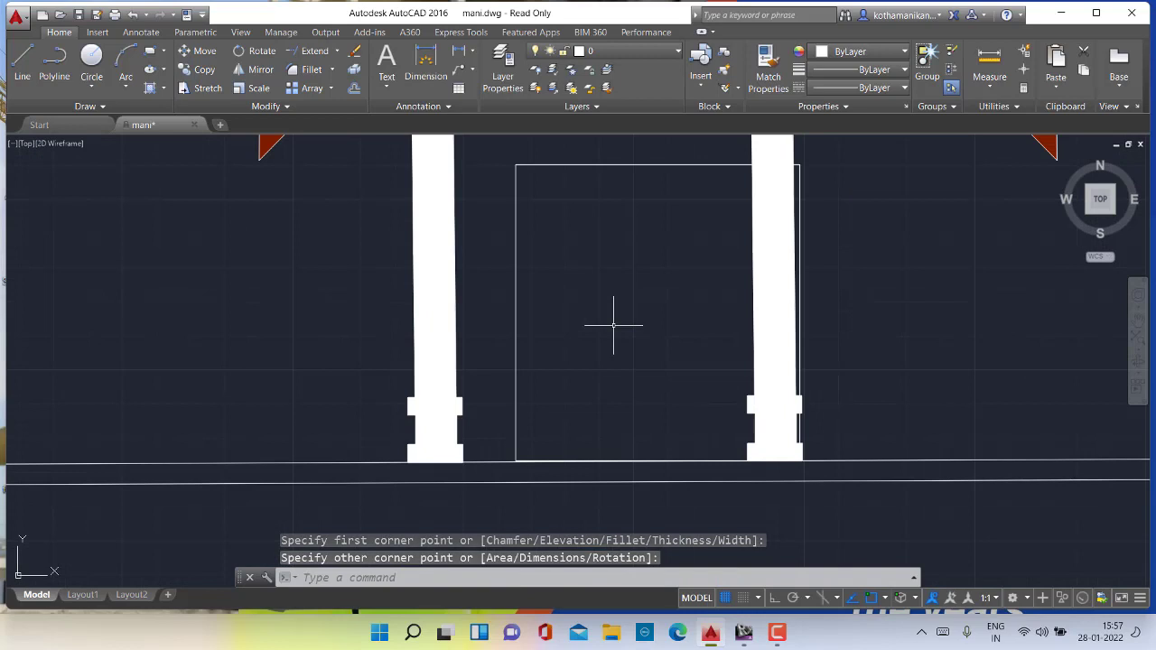
key(Escape)
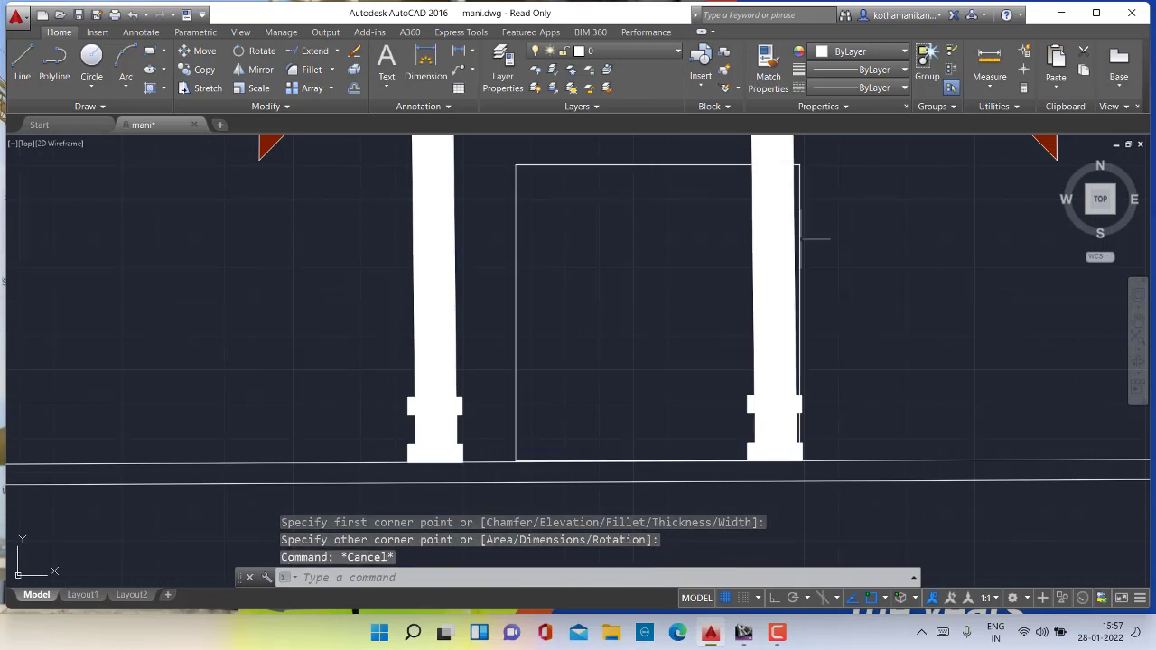
Grip-stretch the rectangle's right edge inward to make the door narrower
click(799, 237)
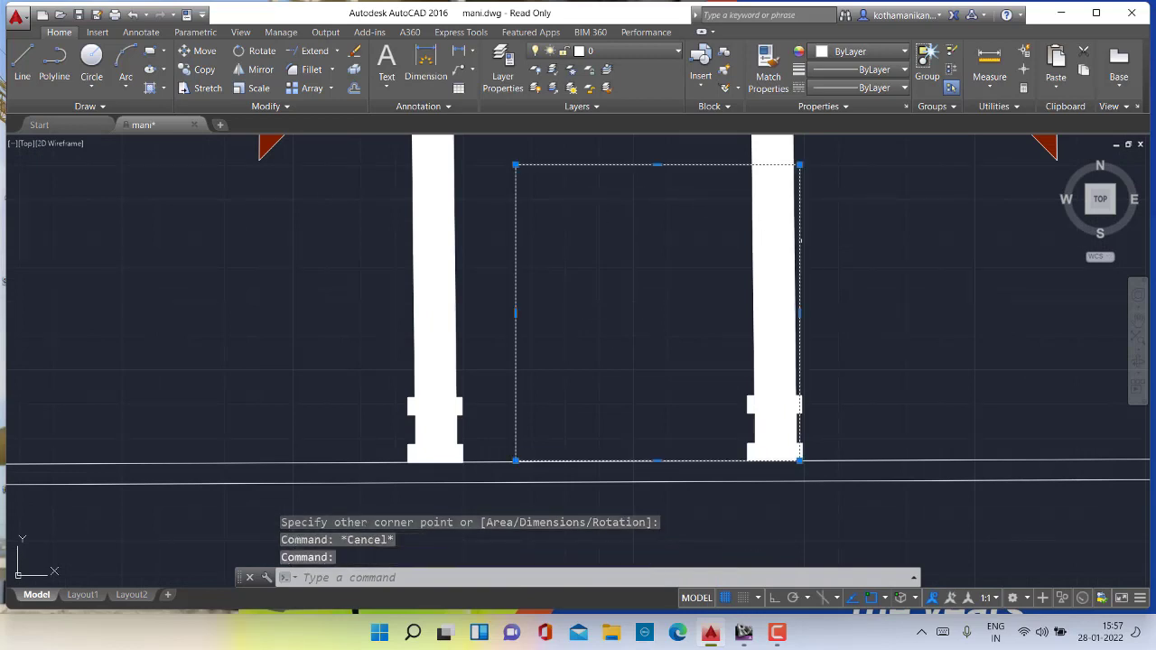
click(798, 313)
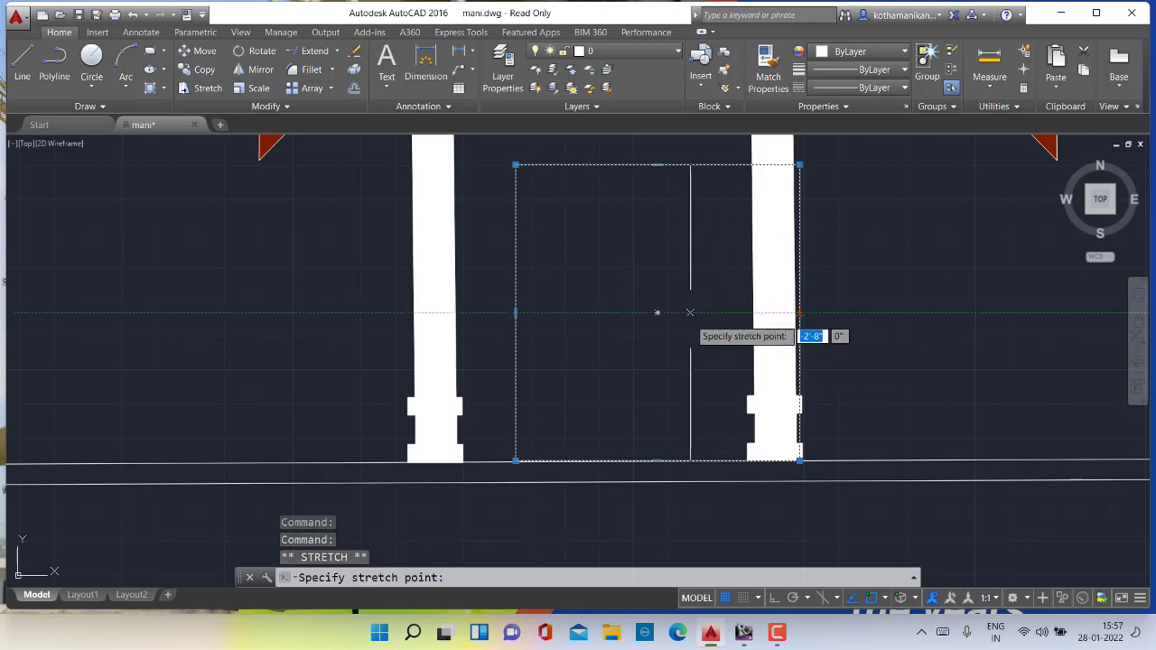
click(690, 314)
scroll(676, 343, down, 4)
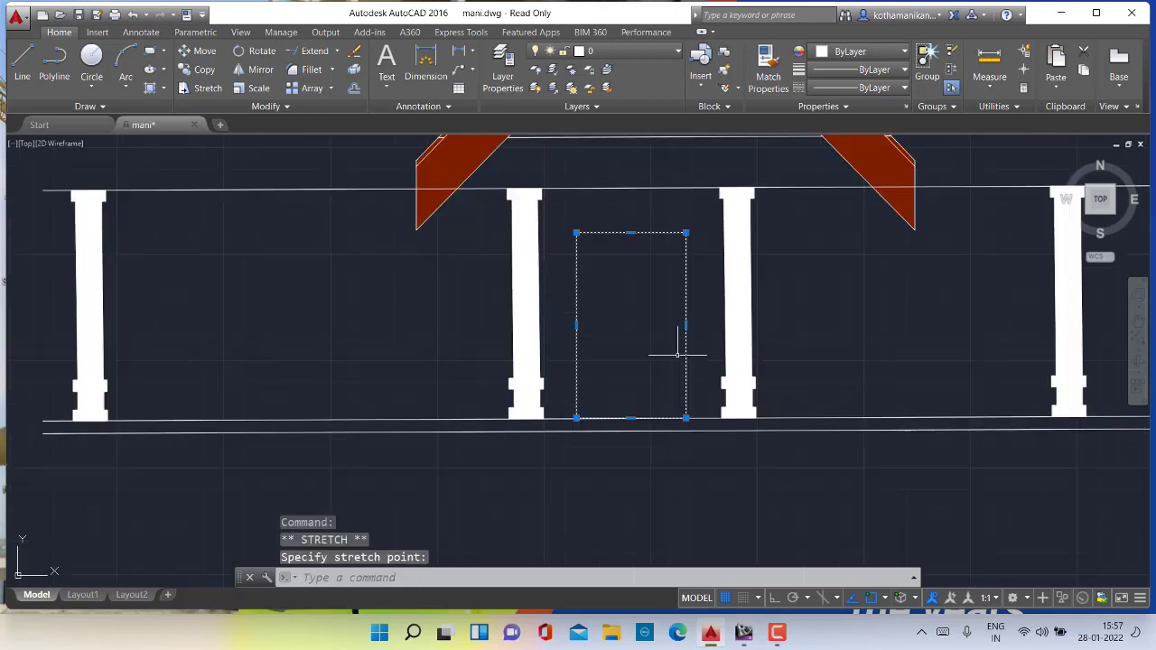
middle_drag(659, 337, 626, 307)
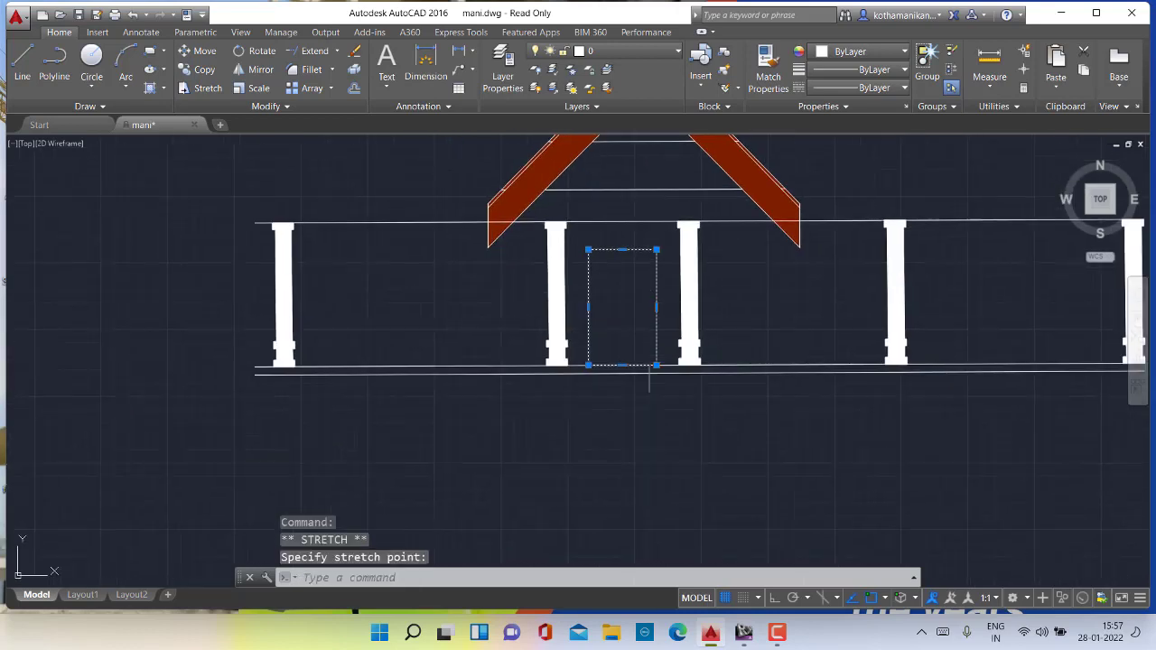
key(Escape)
key(Escape)
scroll(638, 343, up, 2)
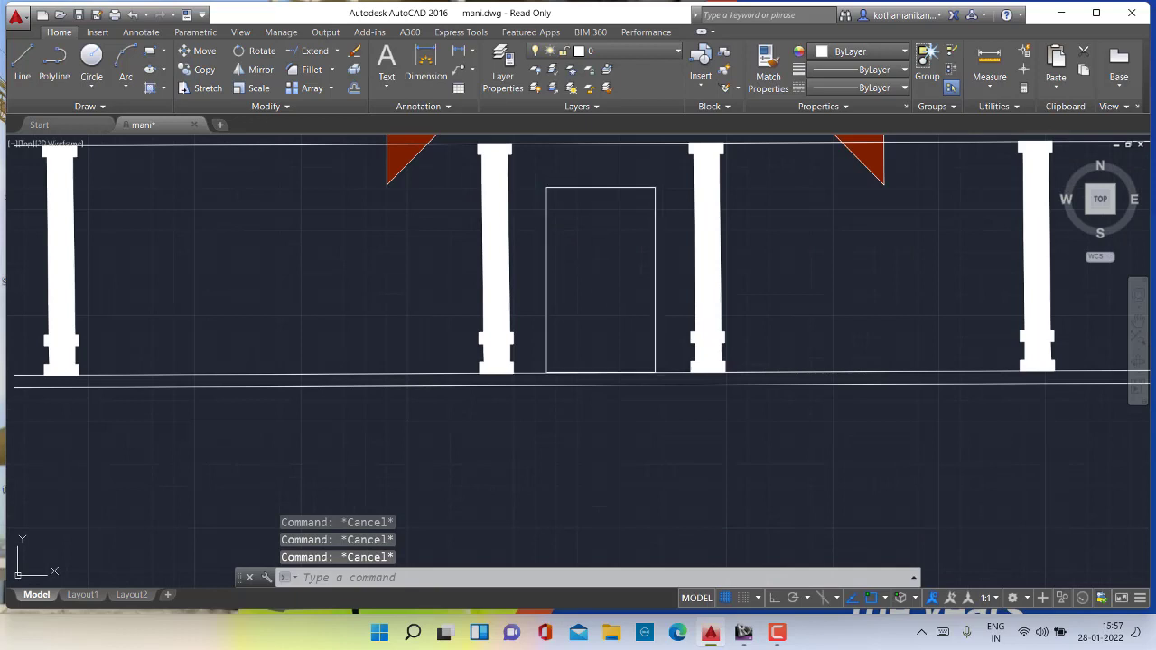
click(546, 247)
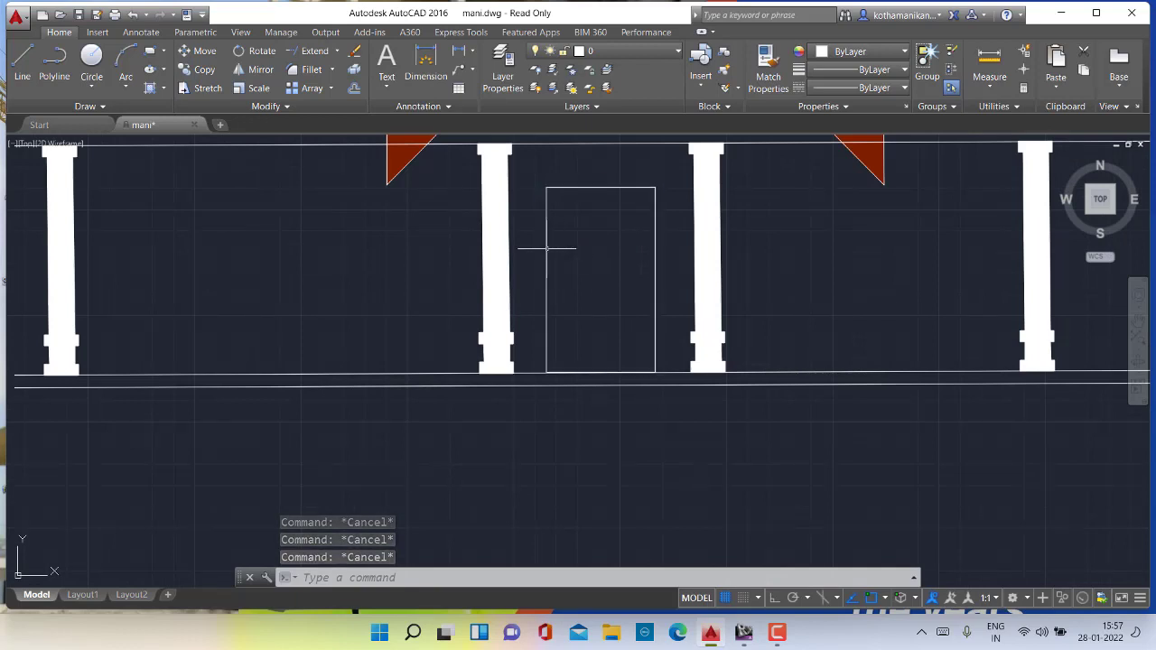
Offset the door rectangle 3 inward to form its frame outline
click(354, 88)
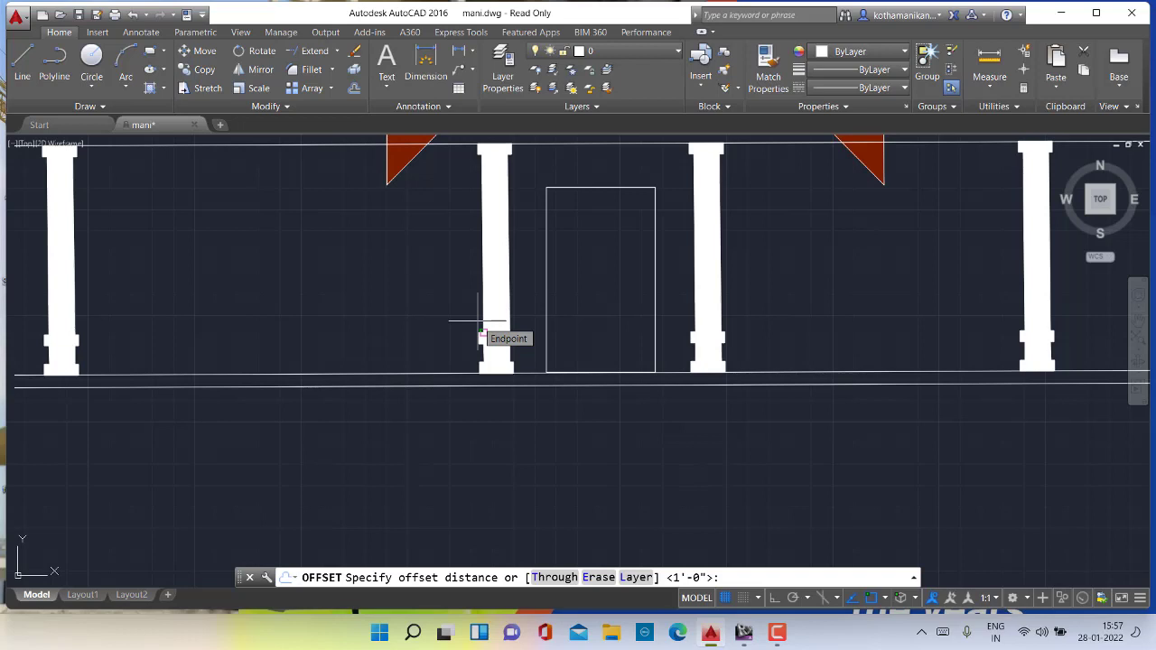
text(3)
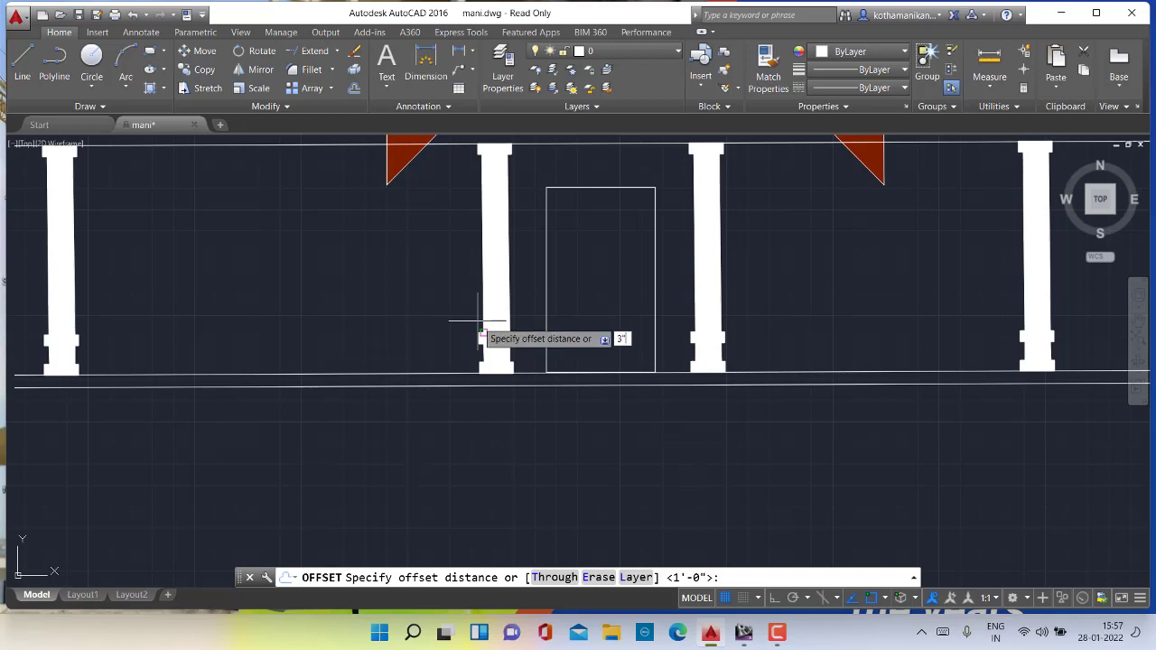
key(Return)
click(546, 323)
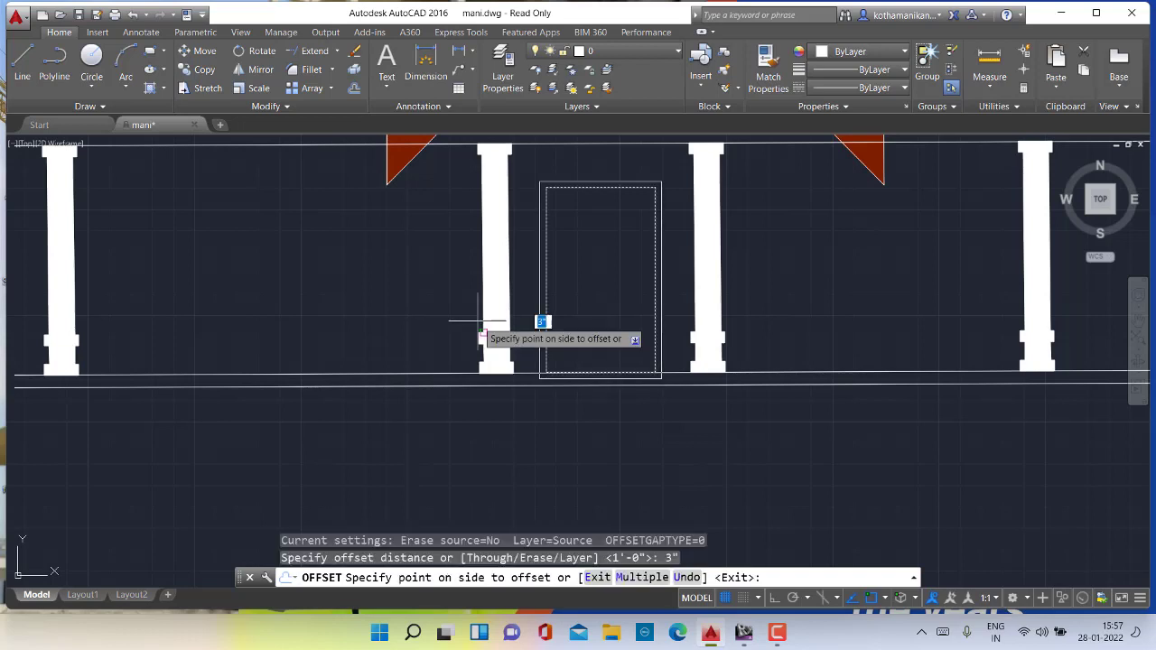
click(564, 231)
key(Escape)
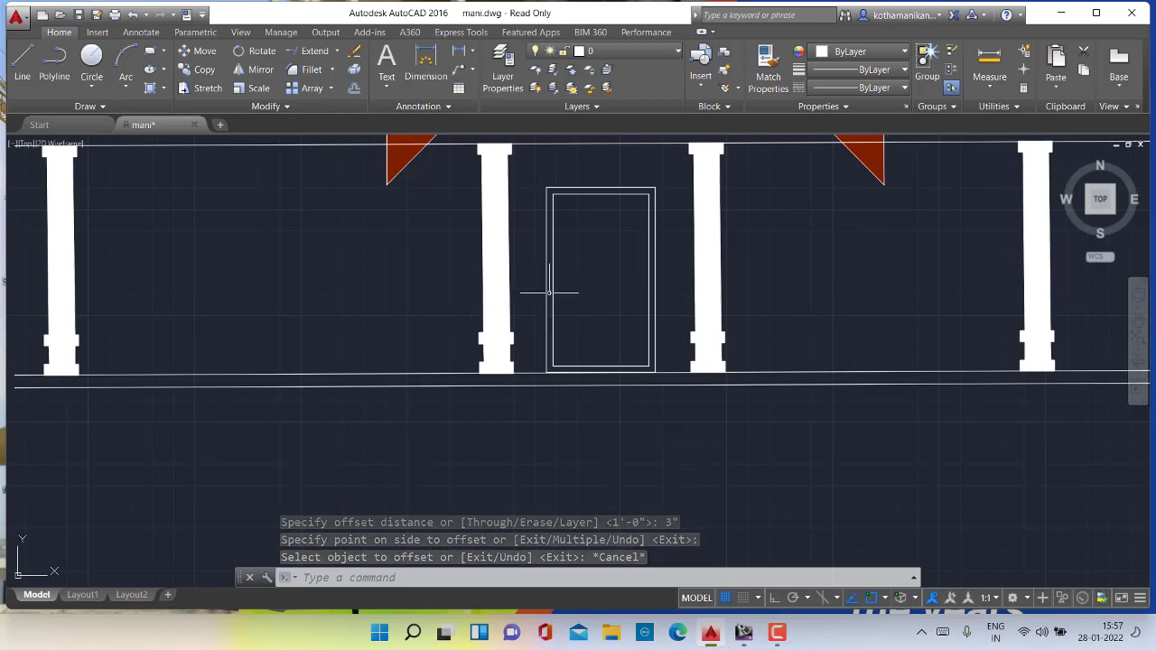
key(Escape)
key(Escape)
key(Escape)
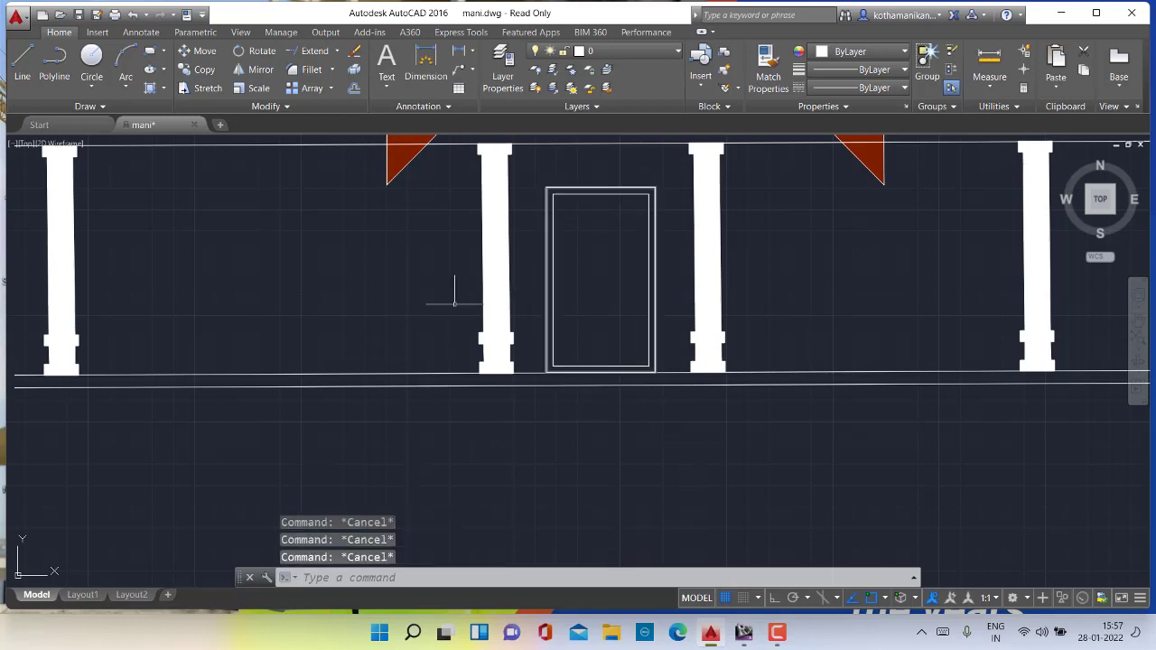
Draw a 7-long vertical line down from the inner outline's top midpoint
click(21, 70)
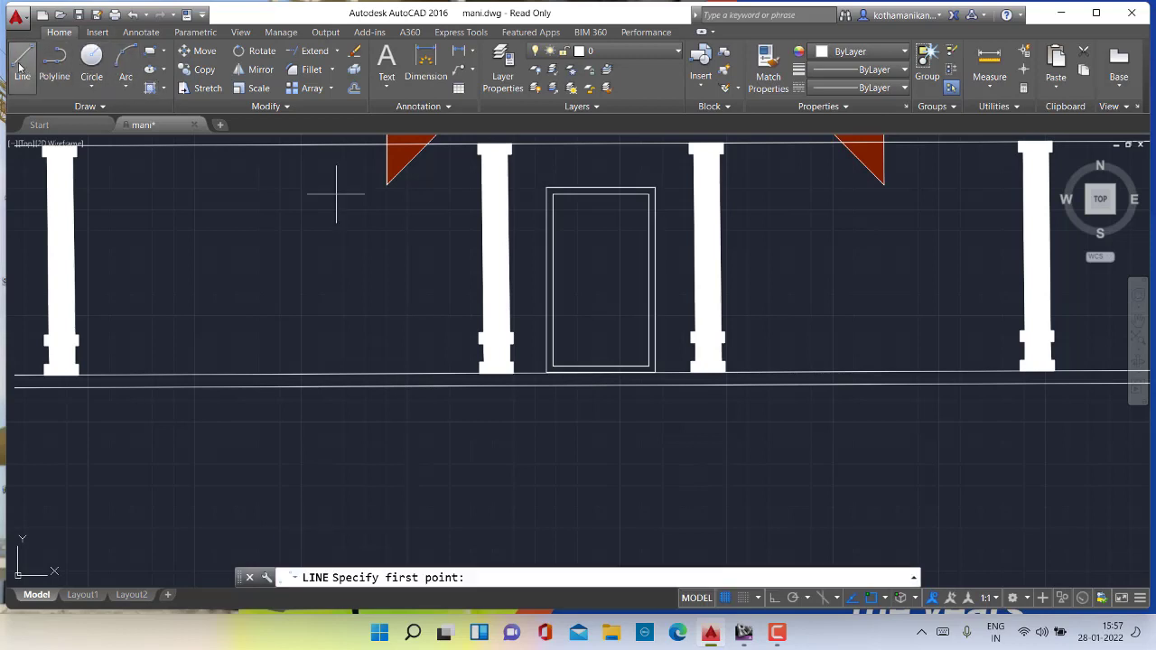
scroll(583, 196, up, 2)
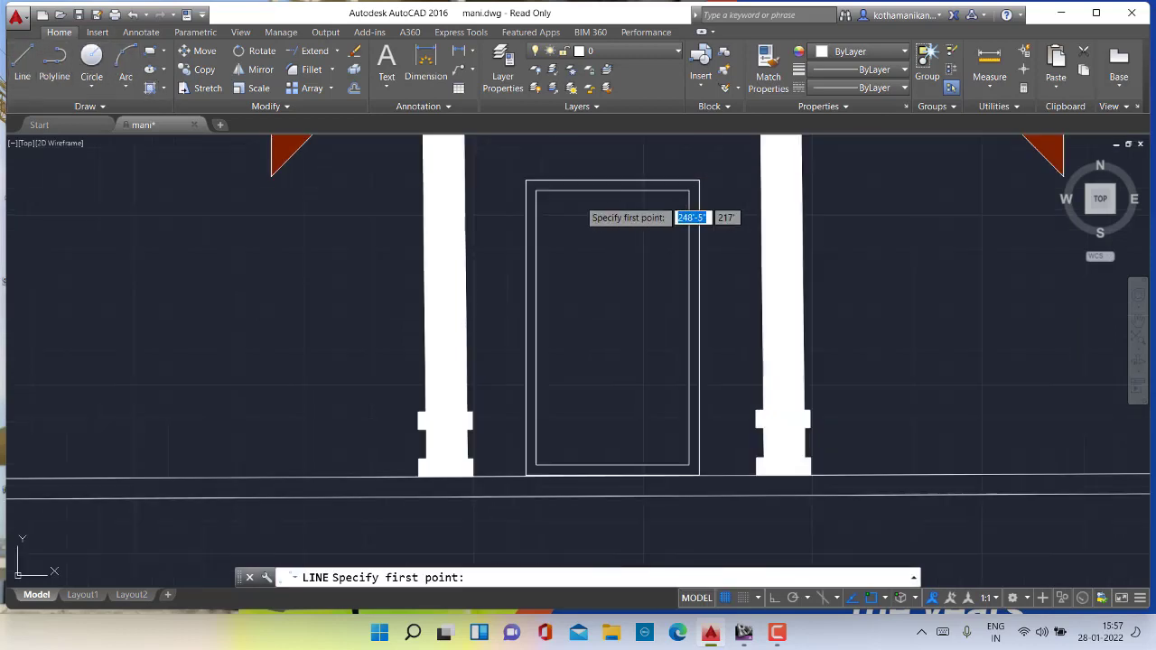
click(612, 192)
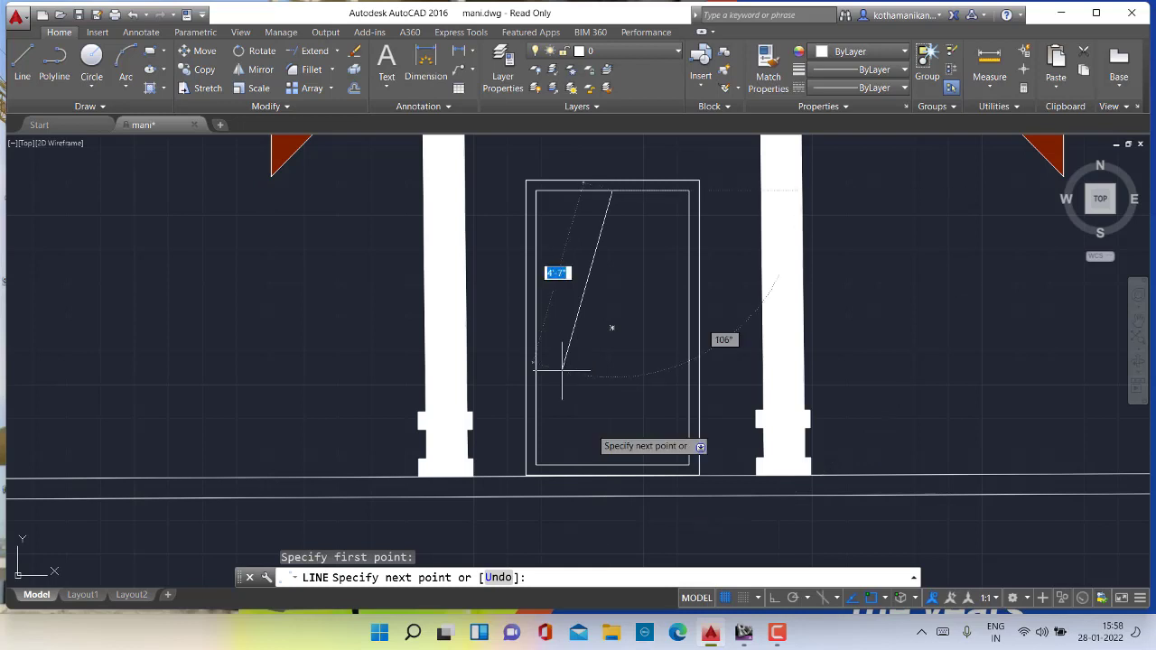
text(7)
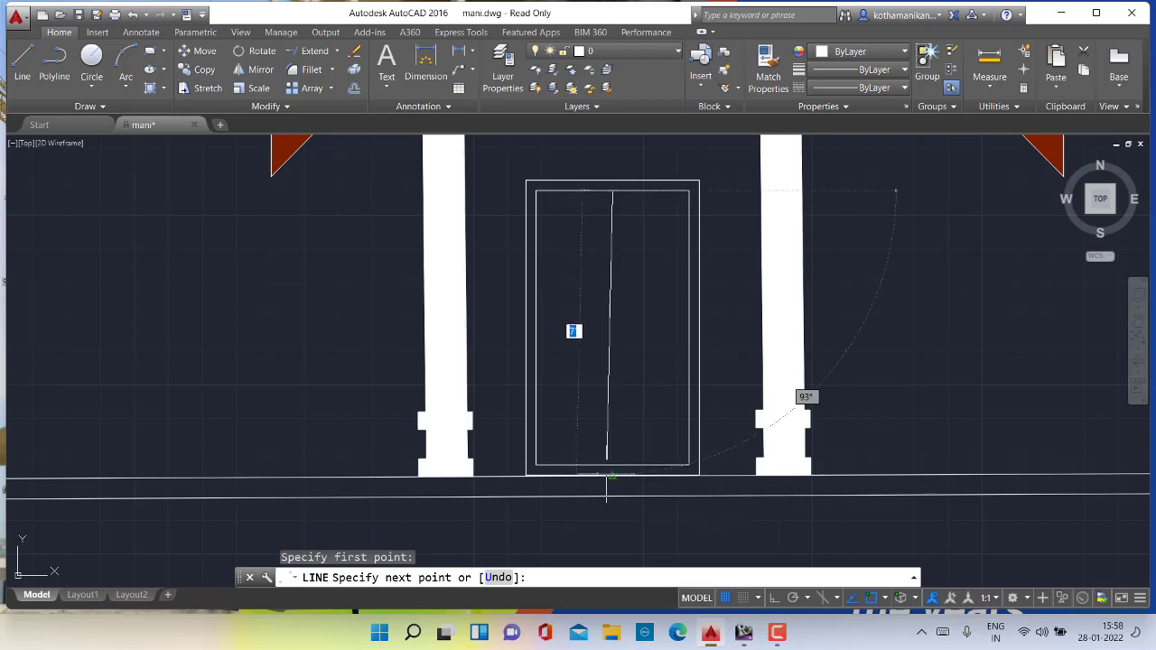
key(Return)
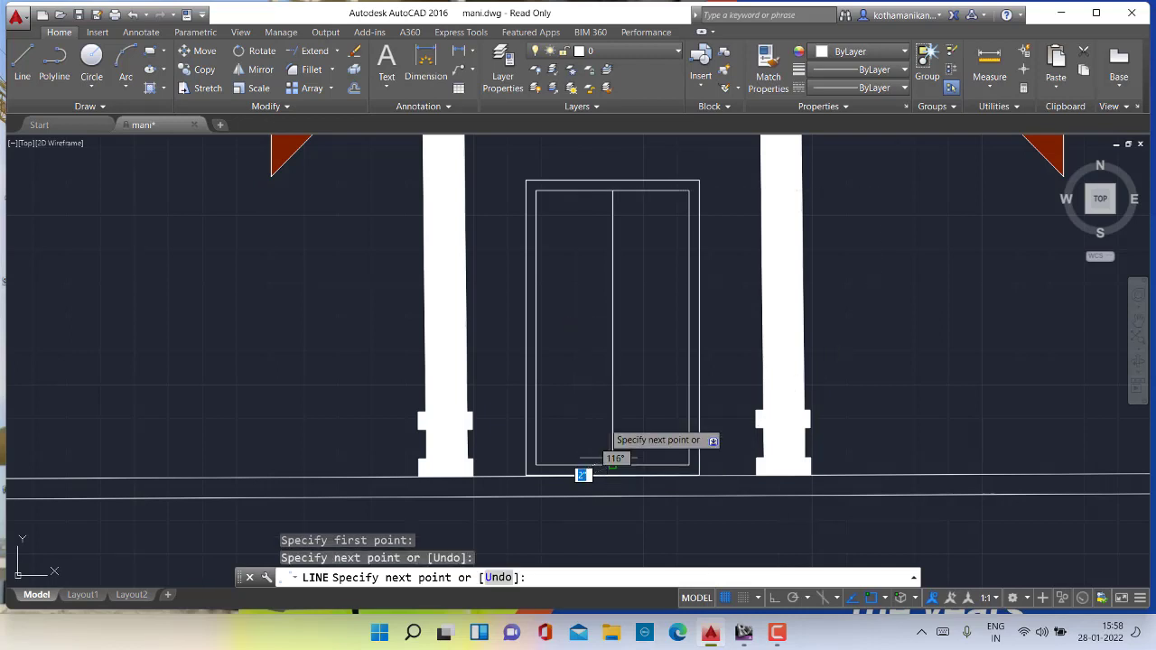
key(Escape)
key(Escape)
key(Escape)
key(Escape)
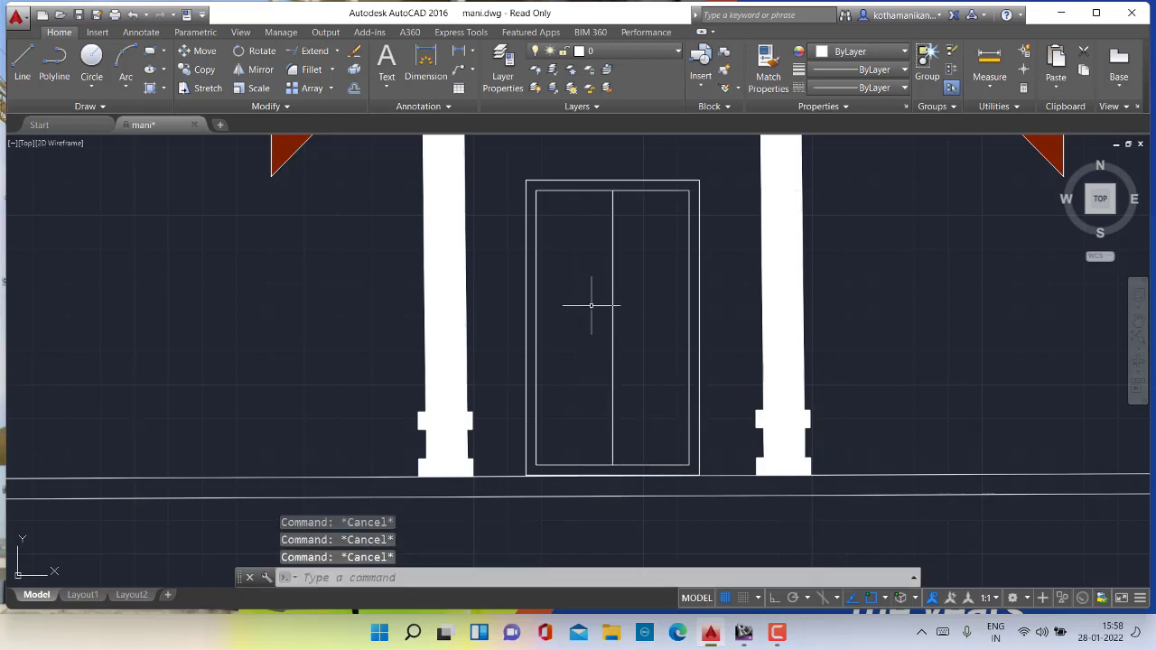
Try a 1" Offset on the door's middle line, cancelling the first attempts
click(613, 287)
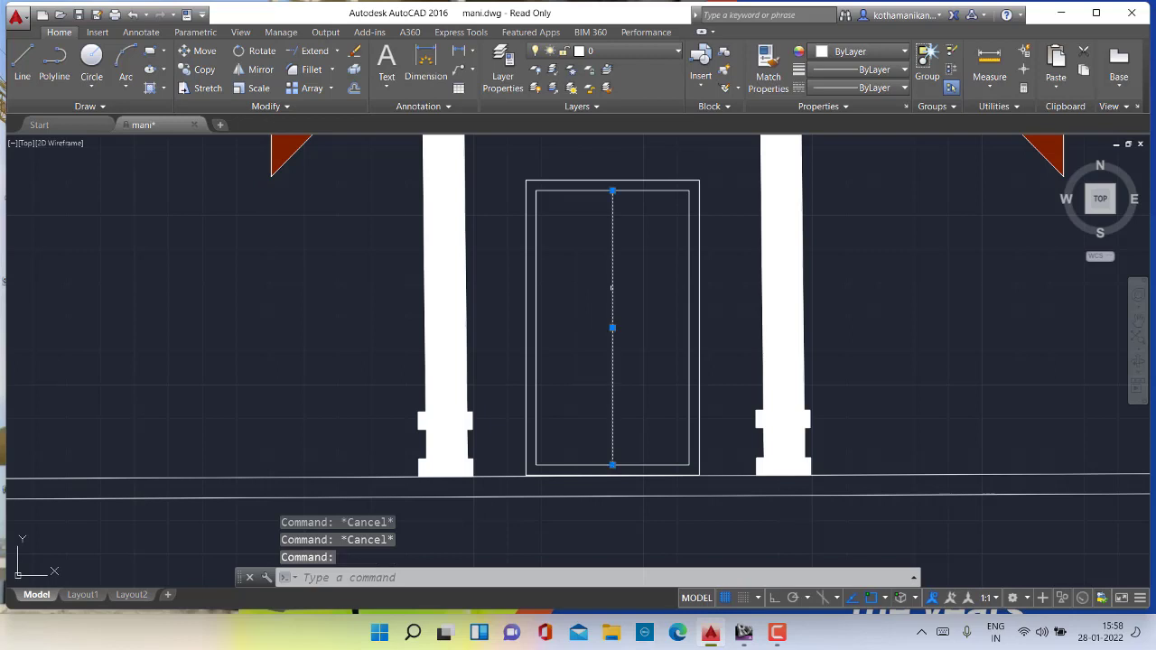
click(352, 91)
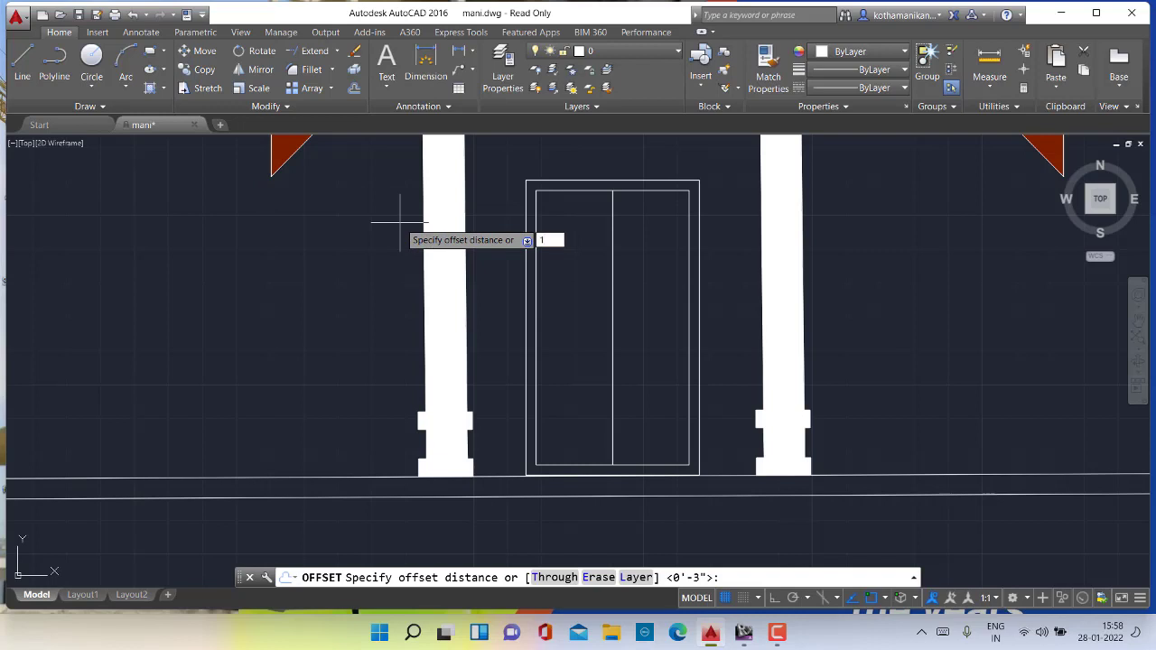
text(1")
key(Return)
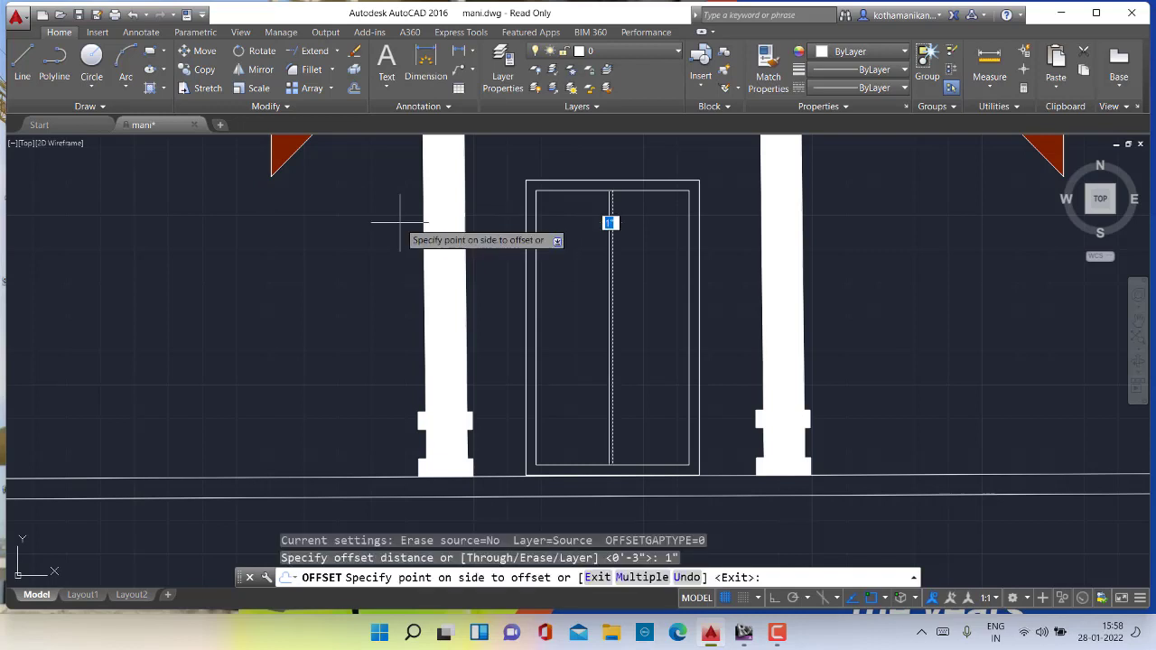
key(Return)
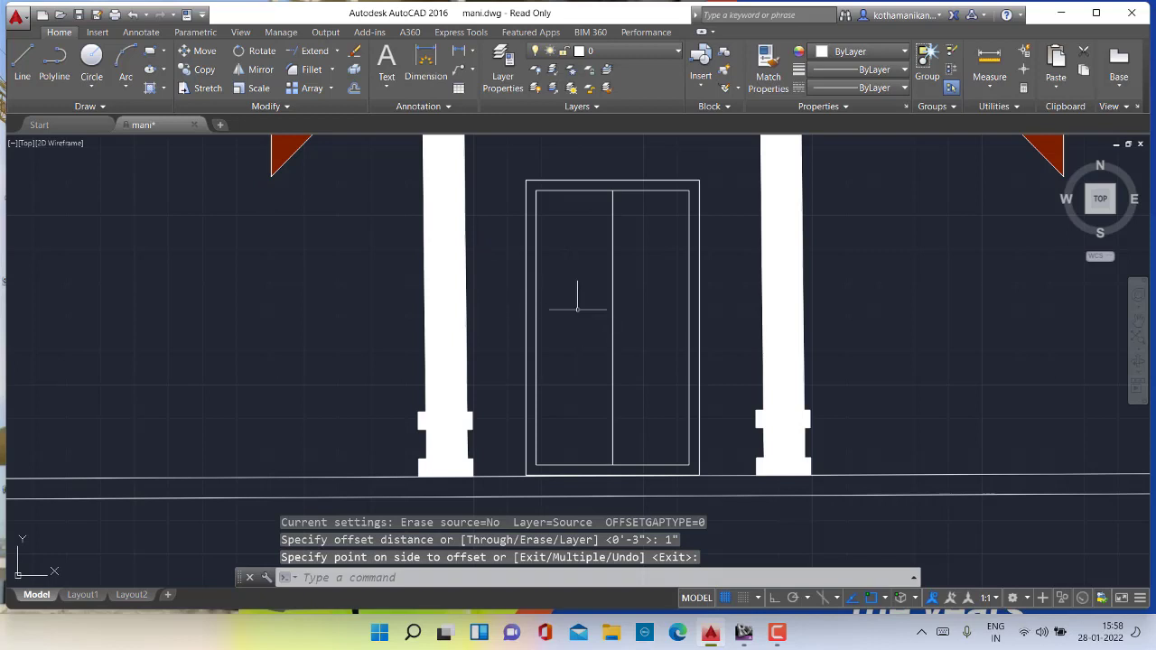
key(Escape)
key(Escape)
key(Escape)
click(355, 88)
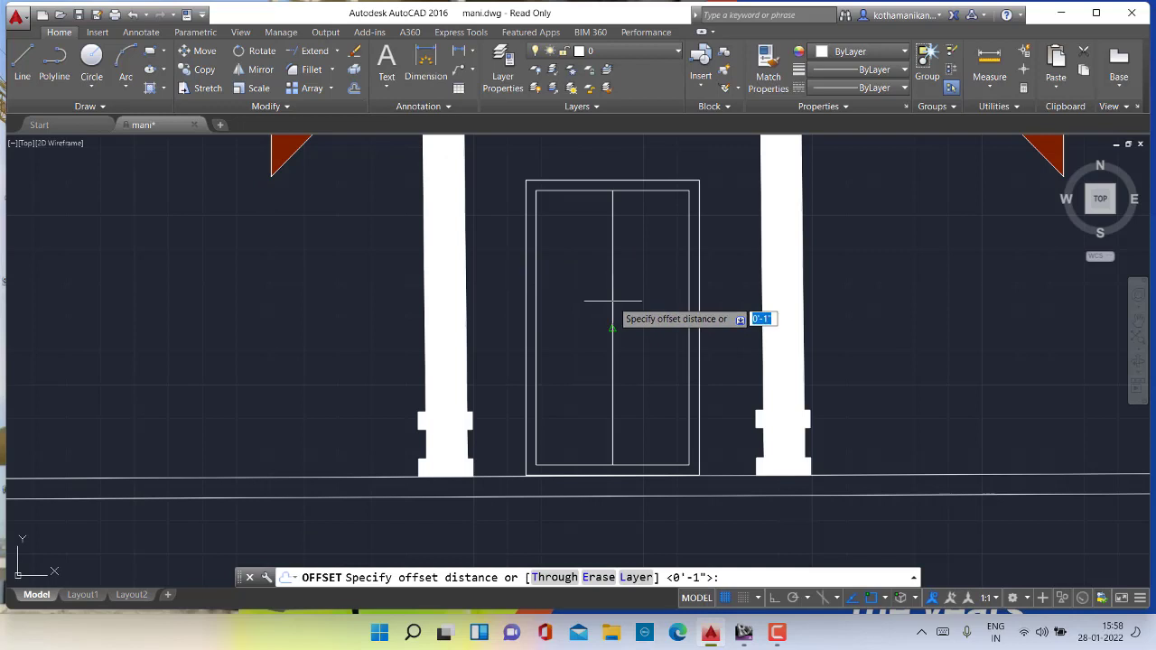
key(Escape)
key(Escape)
key(Escape)
key(Escape)
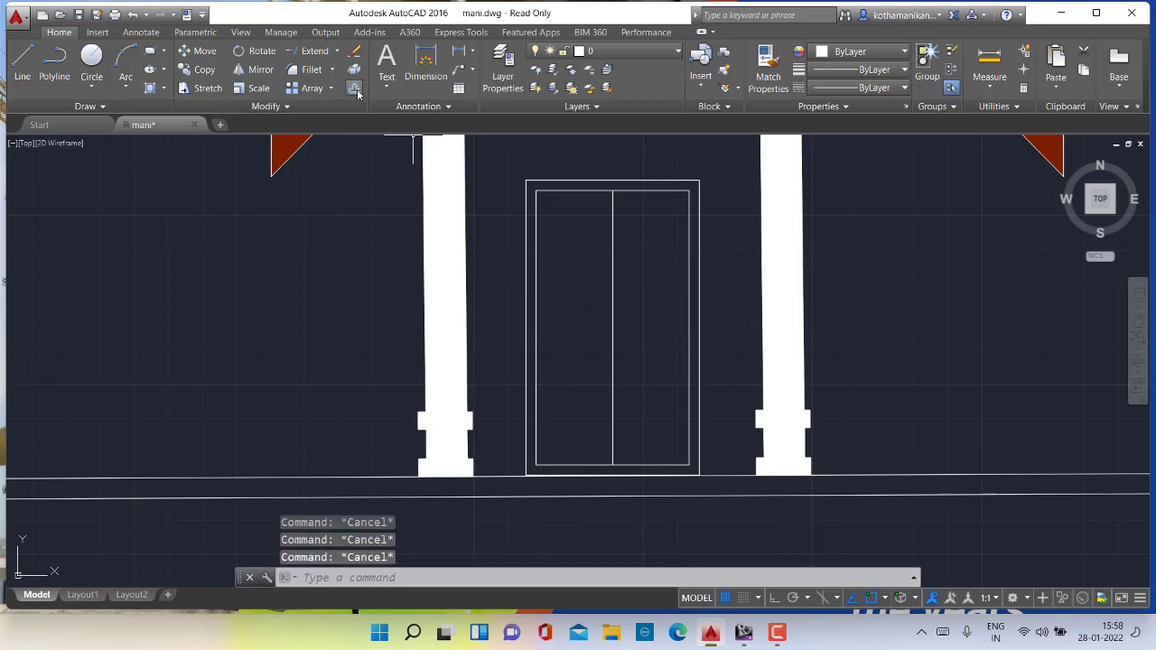
click(355, 87)
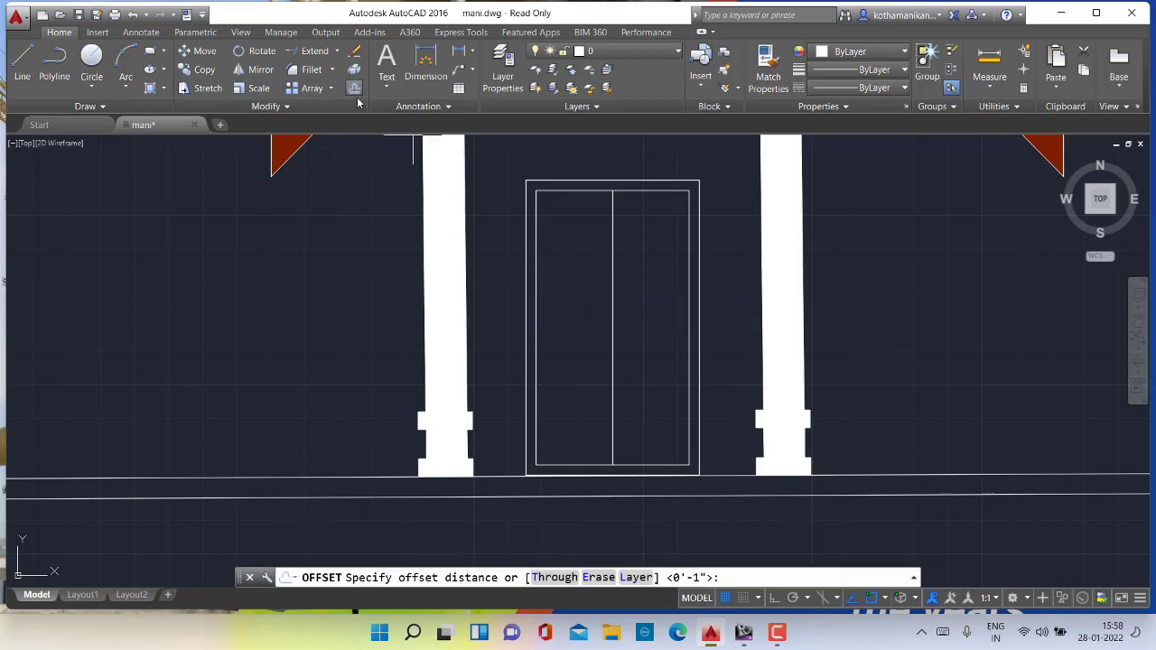
Offset the door's middle vertical line 1" to the left to form a double line
click(612, 329)
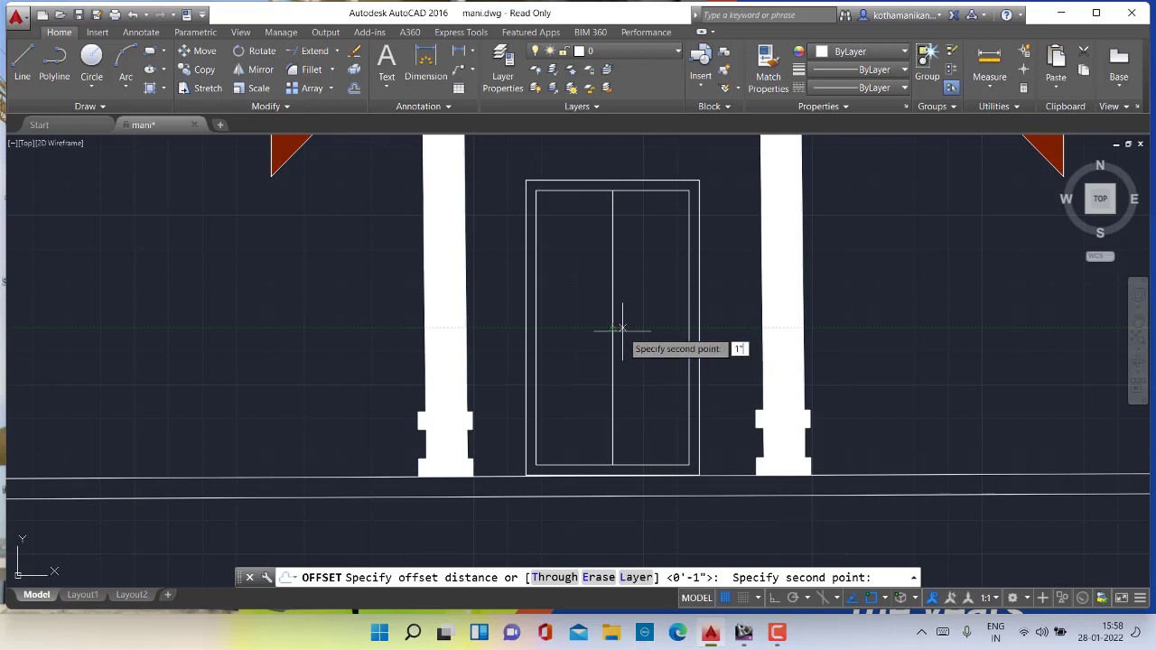
text(1")
key(Return)
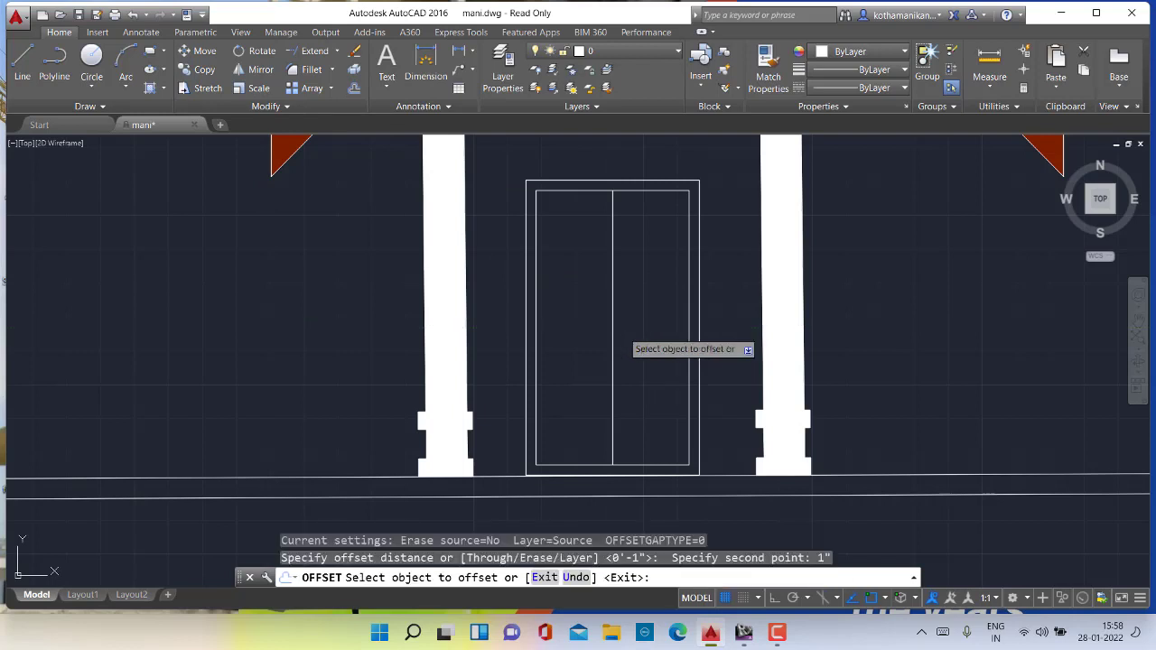
click(612, 260)
click(607, 282)
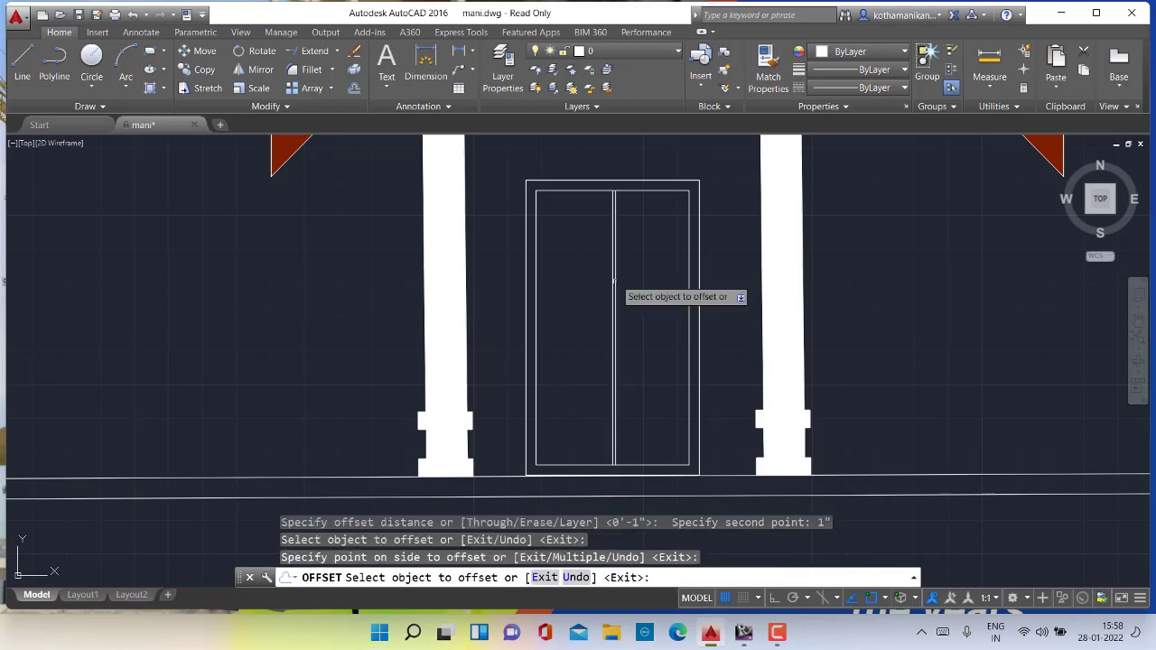
scroll(614, 285, up, 3)
scroll(614, 289, down, 4)
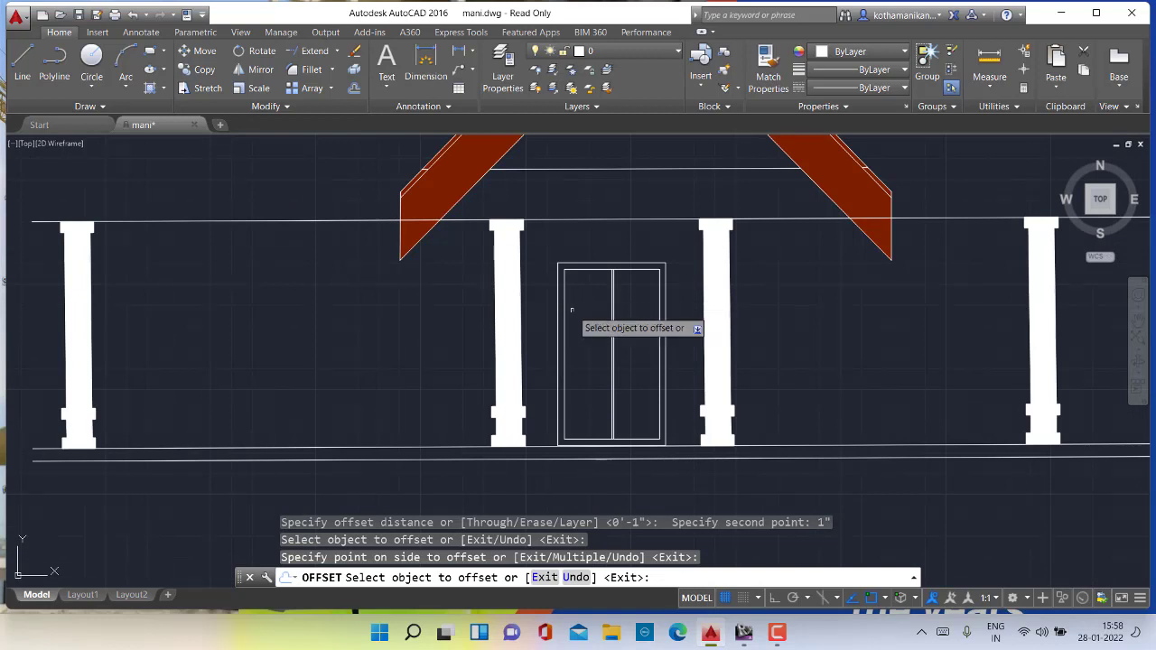
Draw a small upright rectangular panel near the top of the left door leaf, abandoning a second rectangle
click(150, 52)
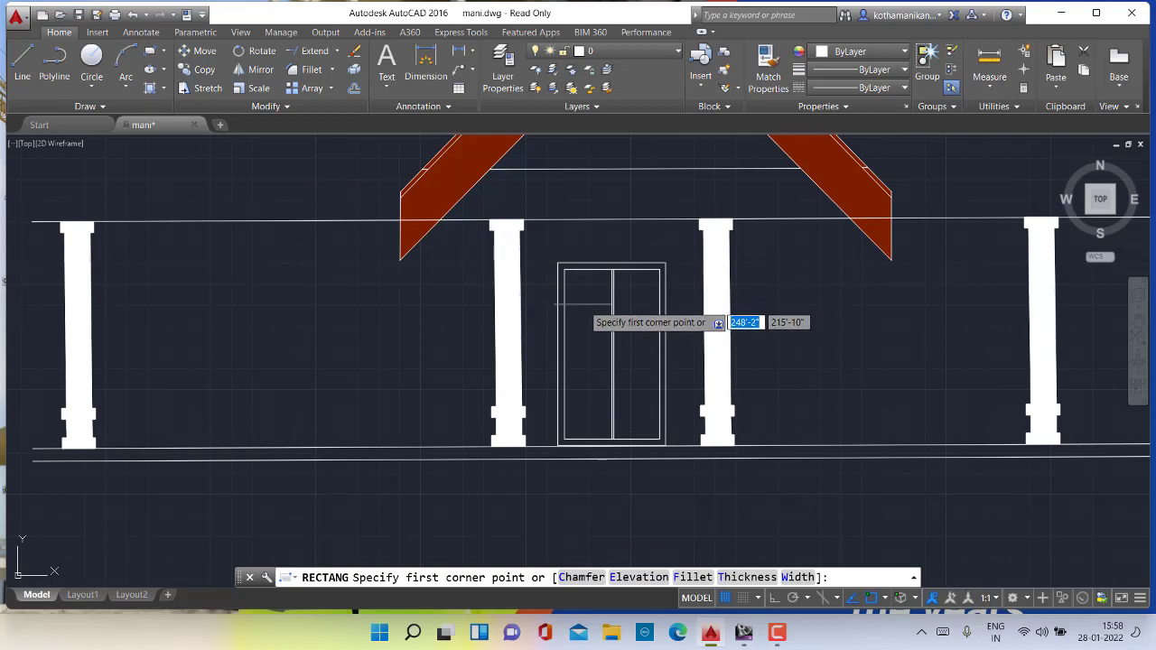
scroll(587, 298, up, 4)
click(557, 277)
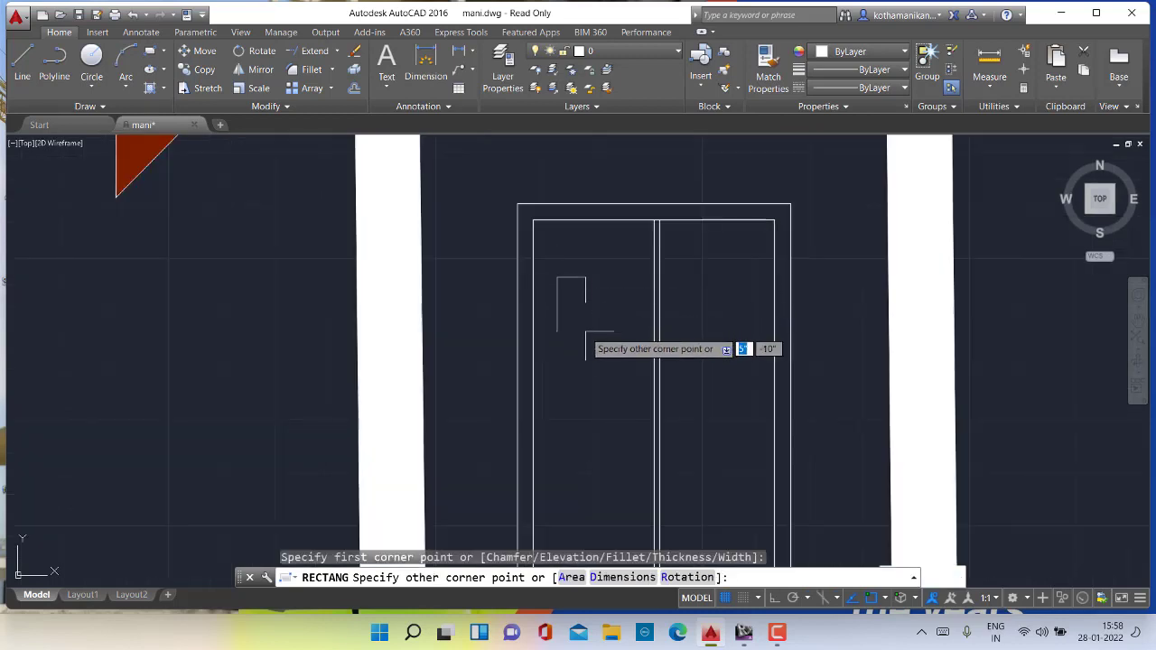
click(585, 331)
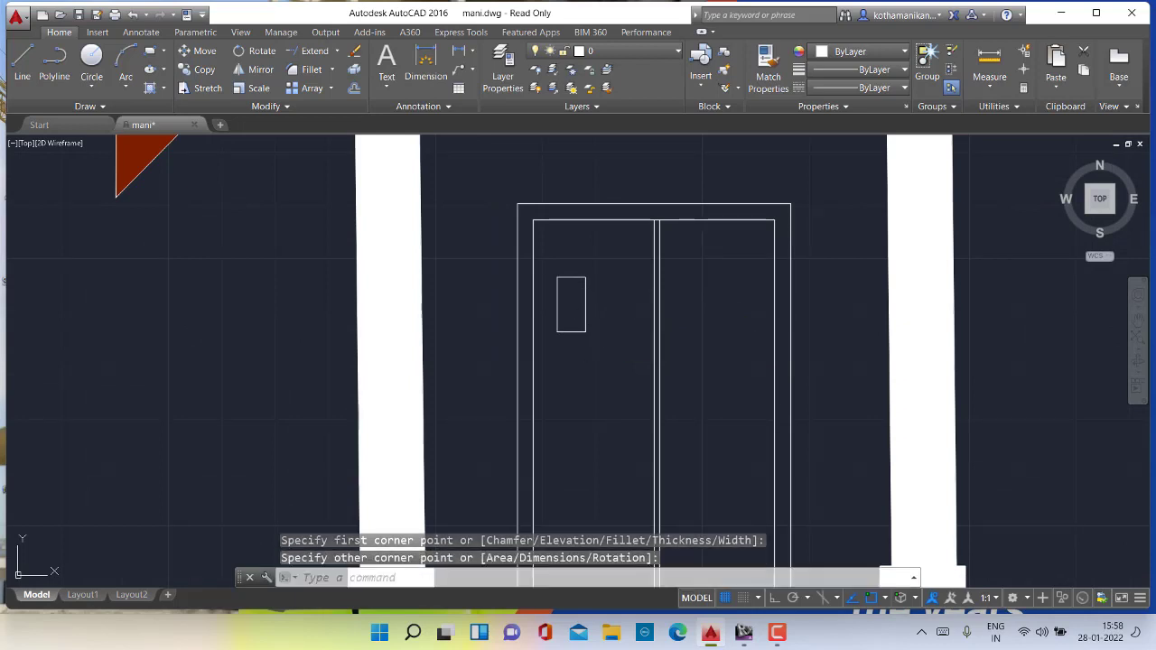
click(609, 277)
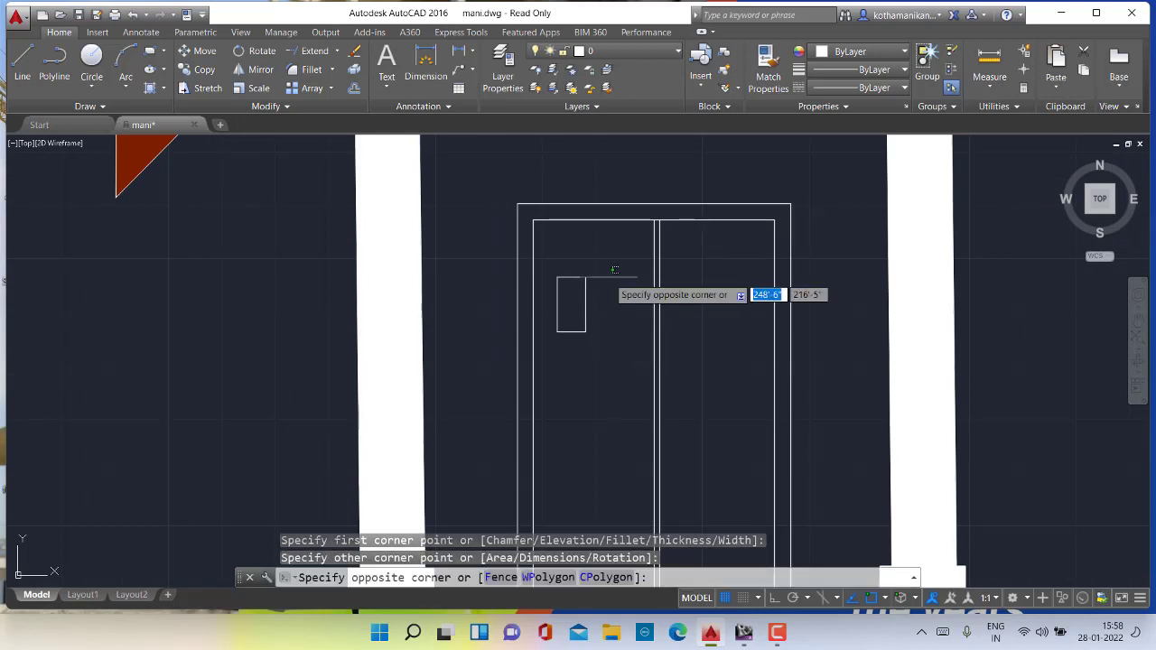
click(633, 322)
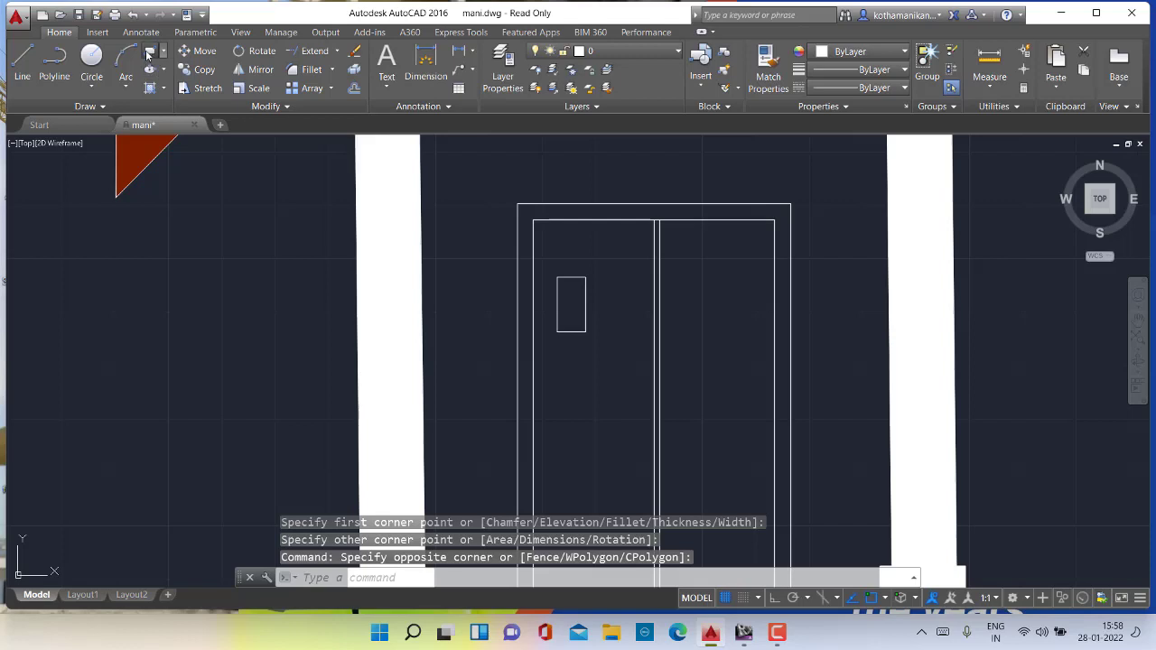
click(149, 54)
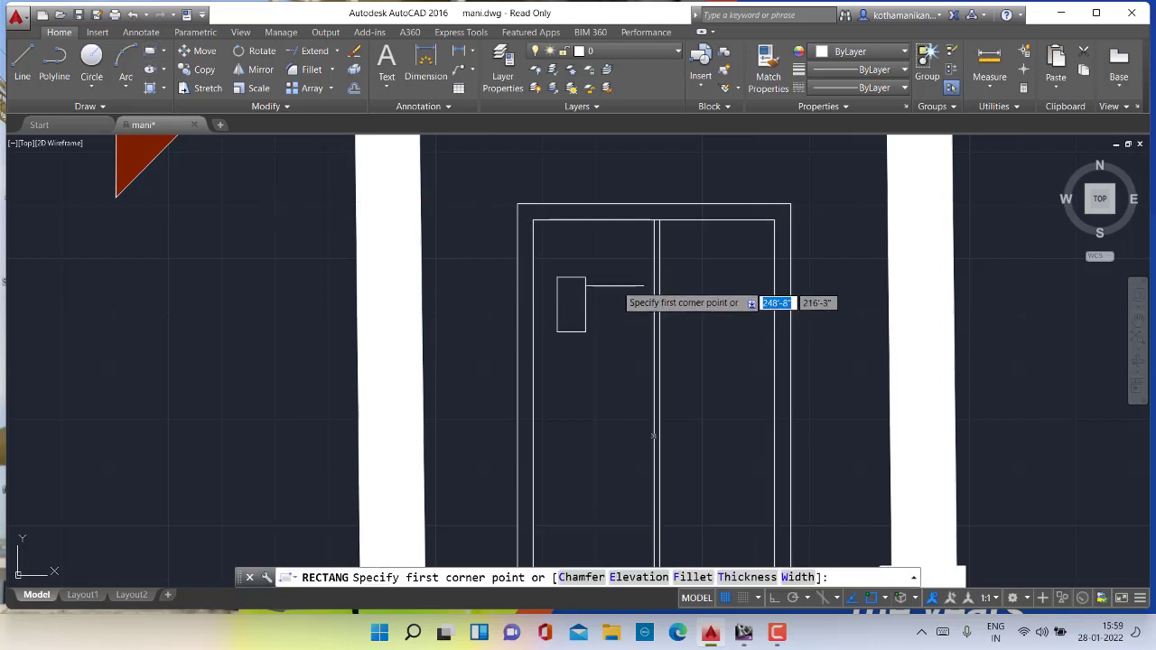
click(616, 285)
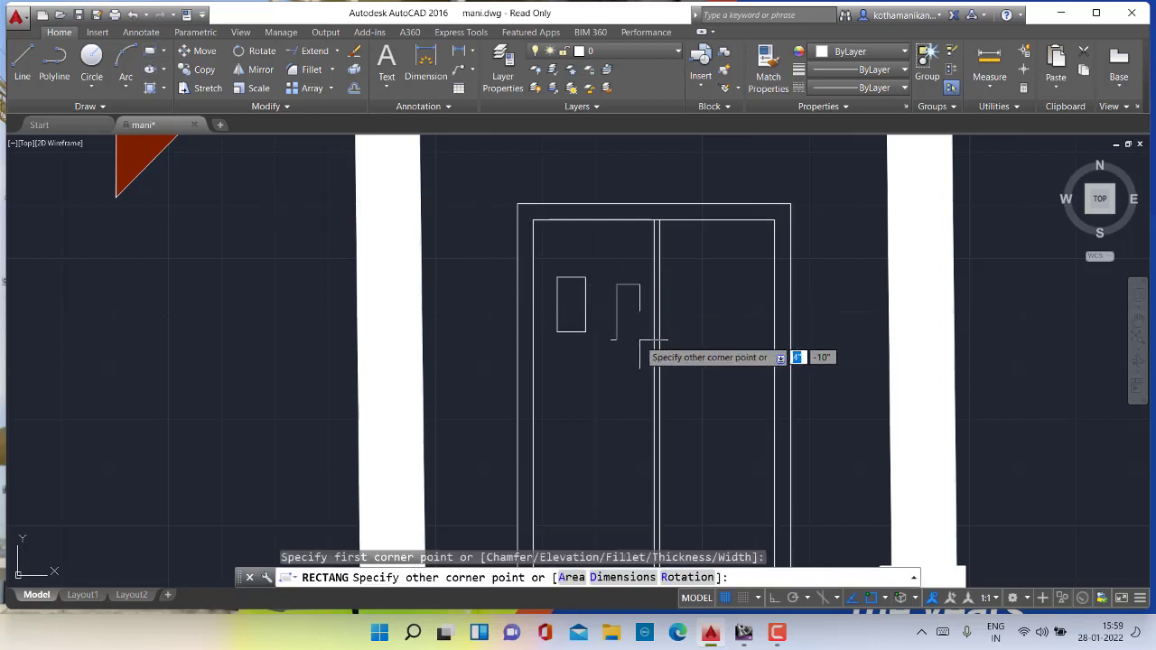
key(Escape)
key(Escape)
key(Escape)
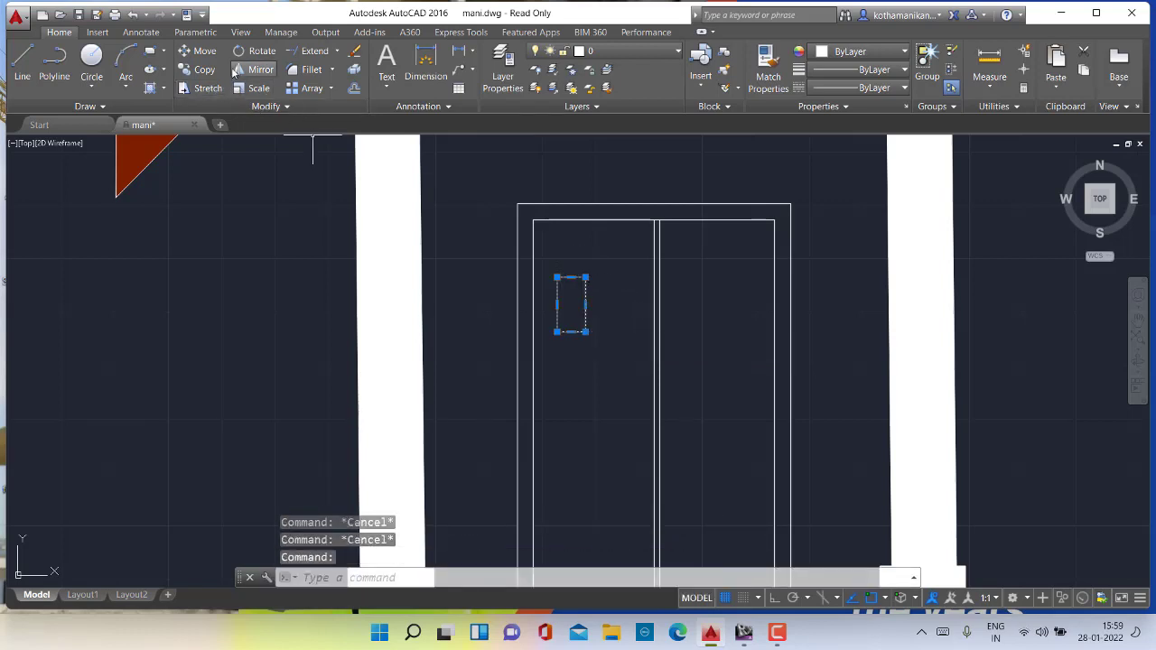
Copy the small panel to seven positions, forming two rows of four panels across both leaves
click(206, 70)
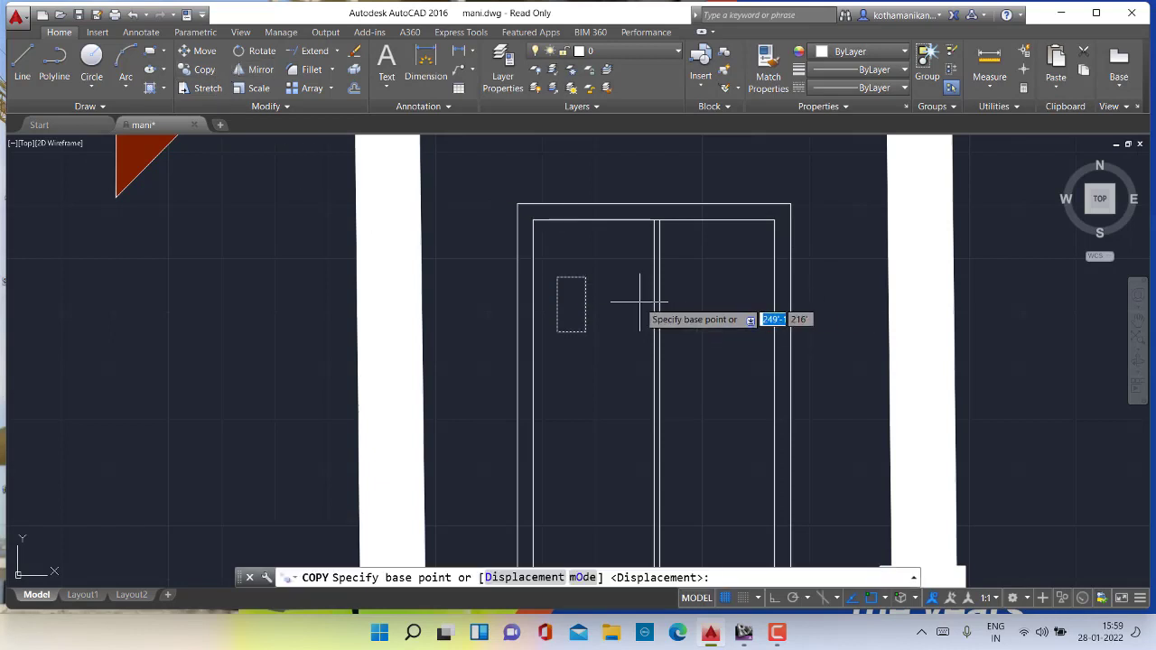
scroll(593, 271, up, 4)
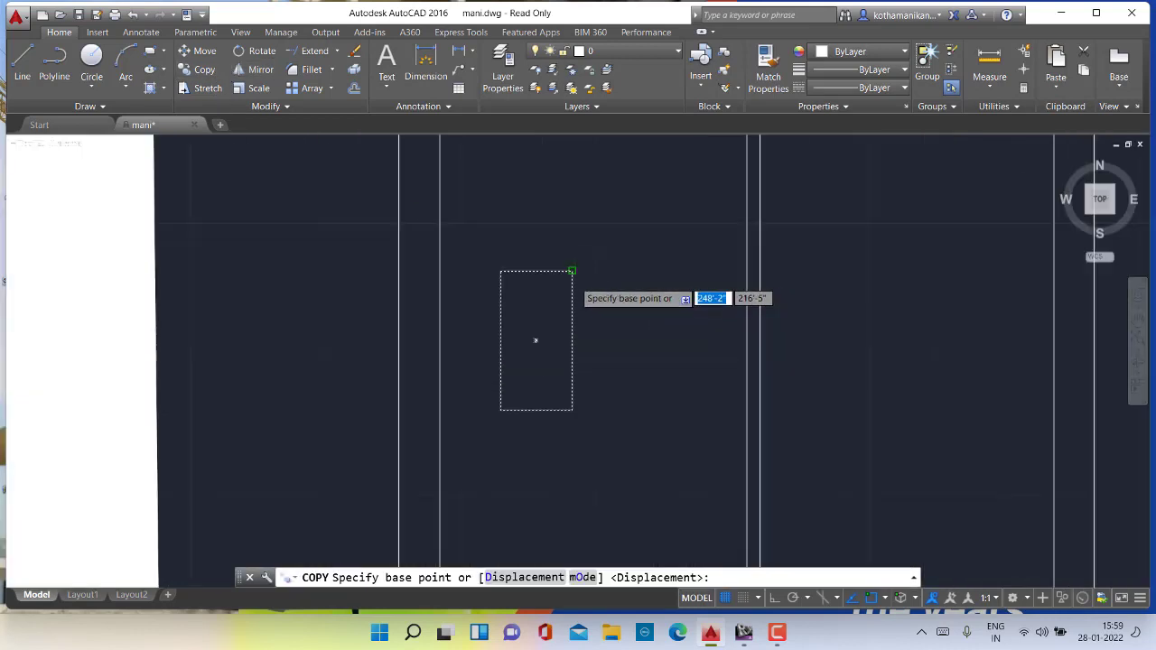
click(572, 269)
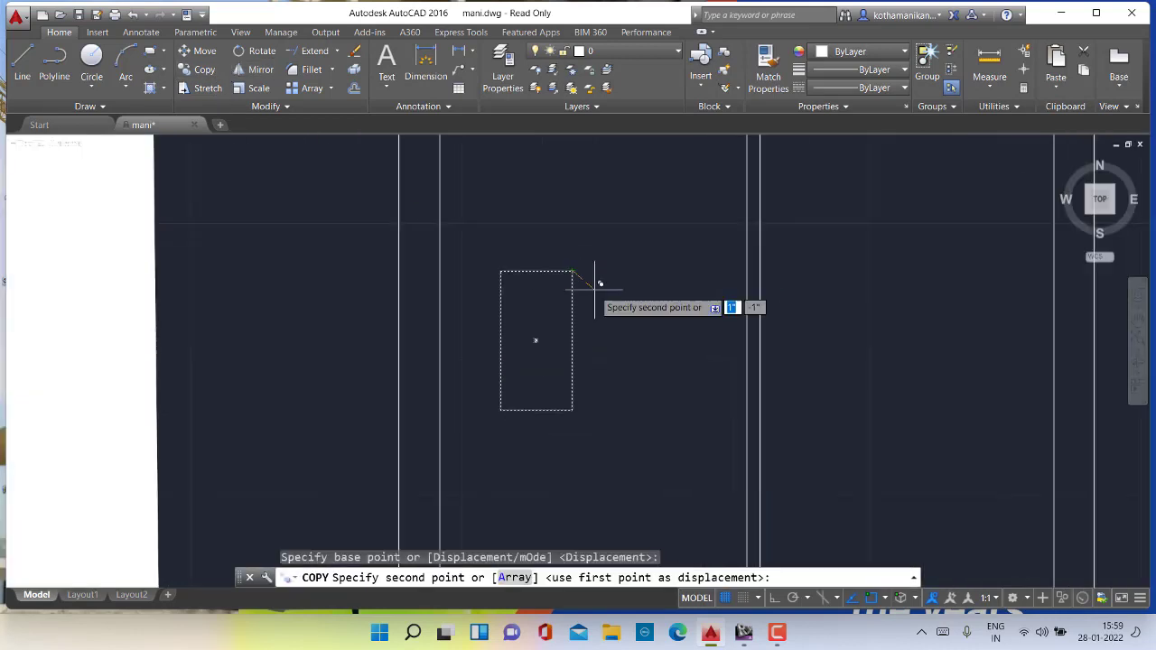
click(707, 270)
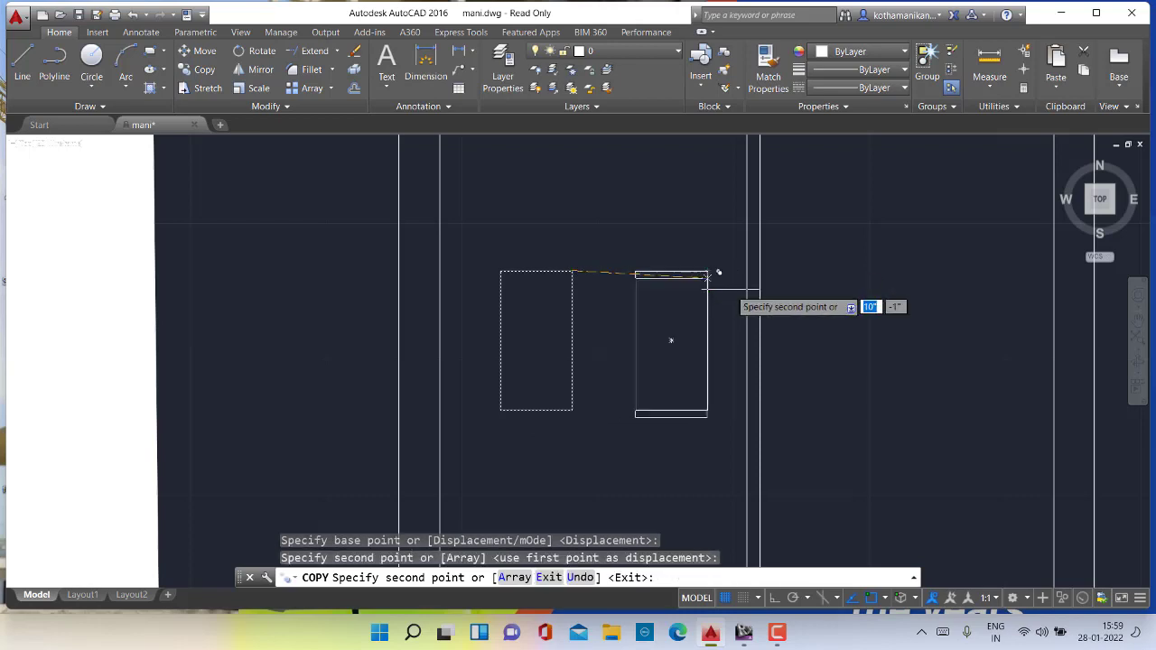
click(871, 270)
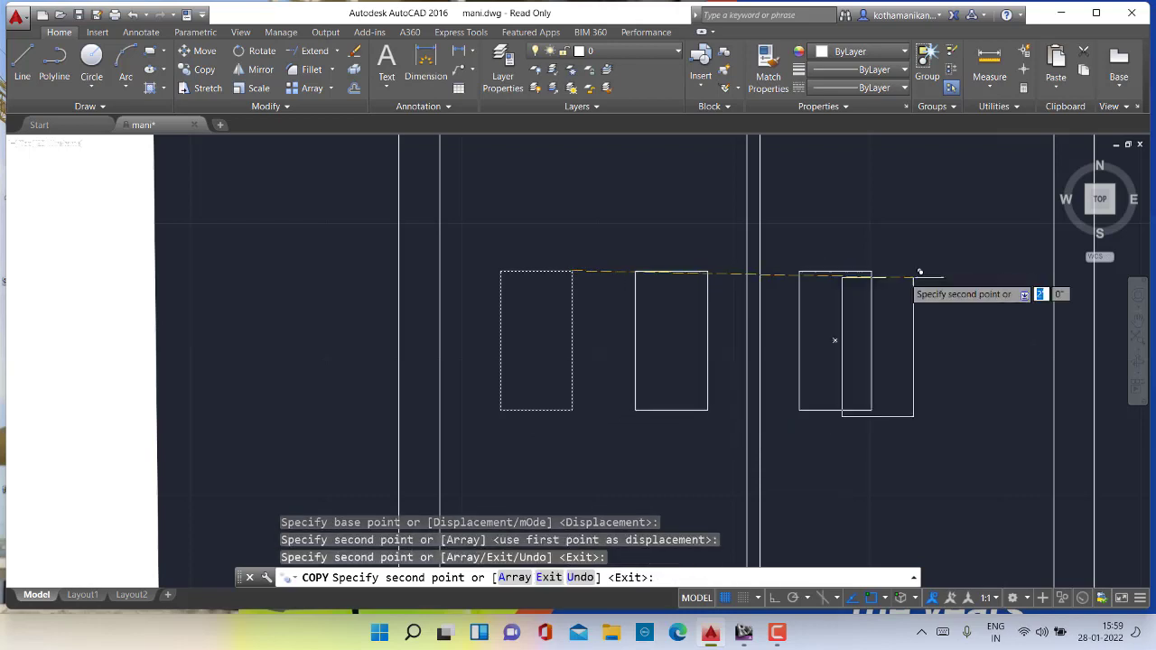
click(1009, 270)
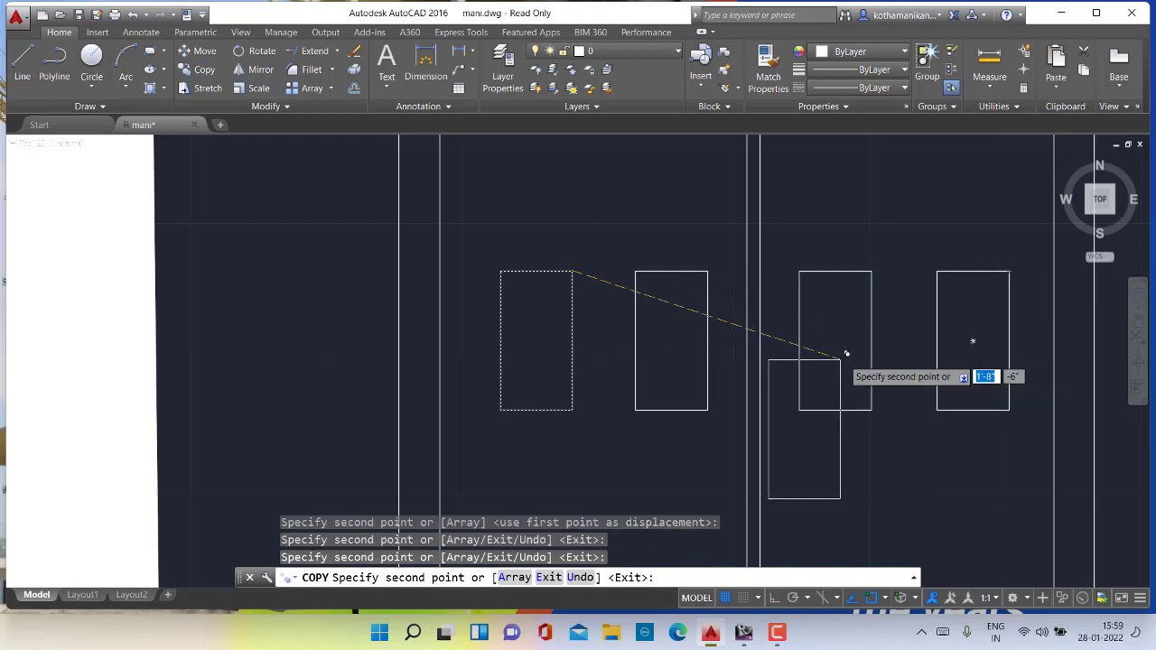
scroll(827, 363, down, 2)
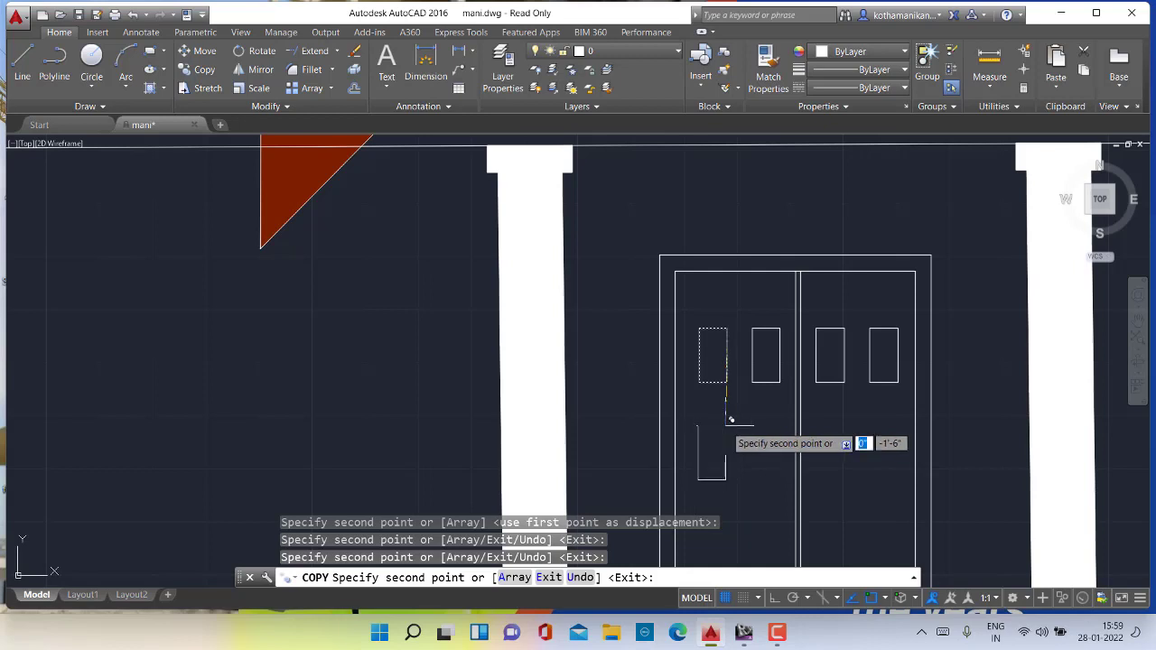
click(725, 426)
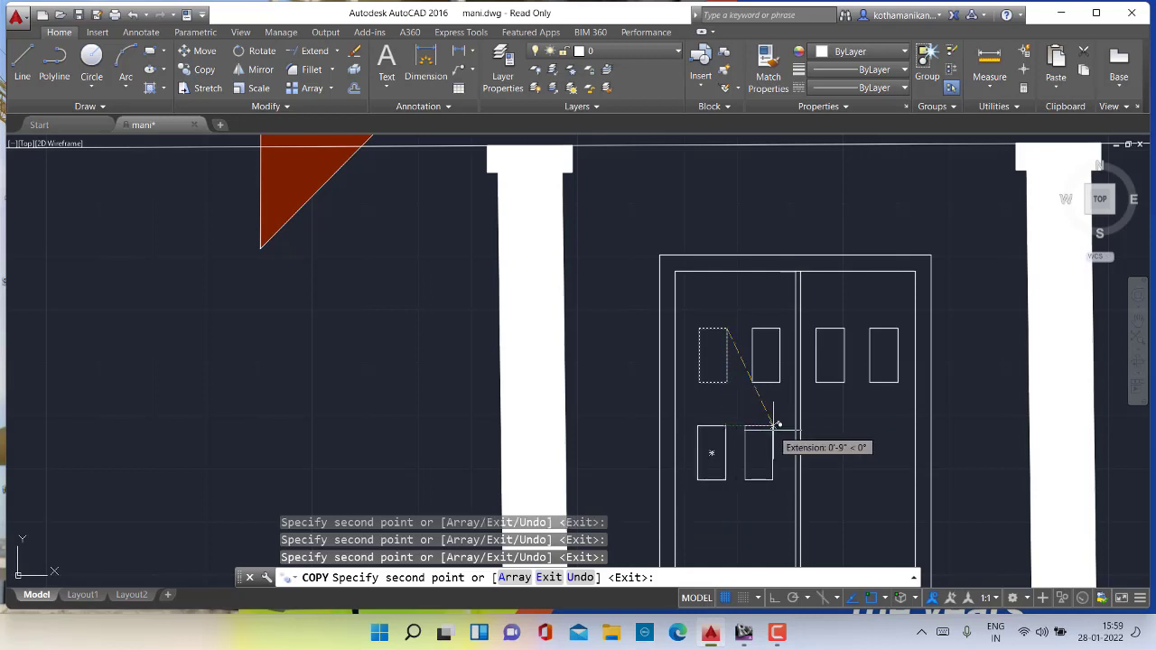
click(777, 426)
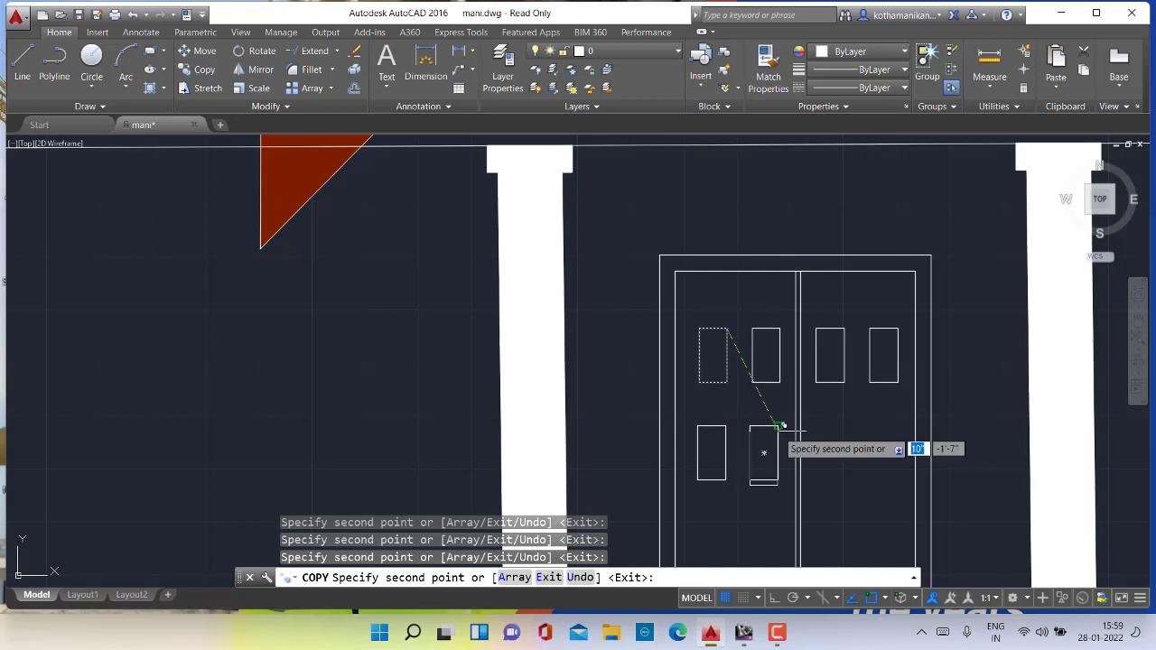
click(849, 426)
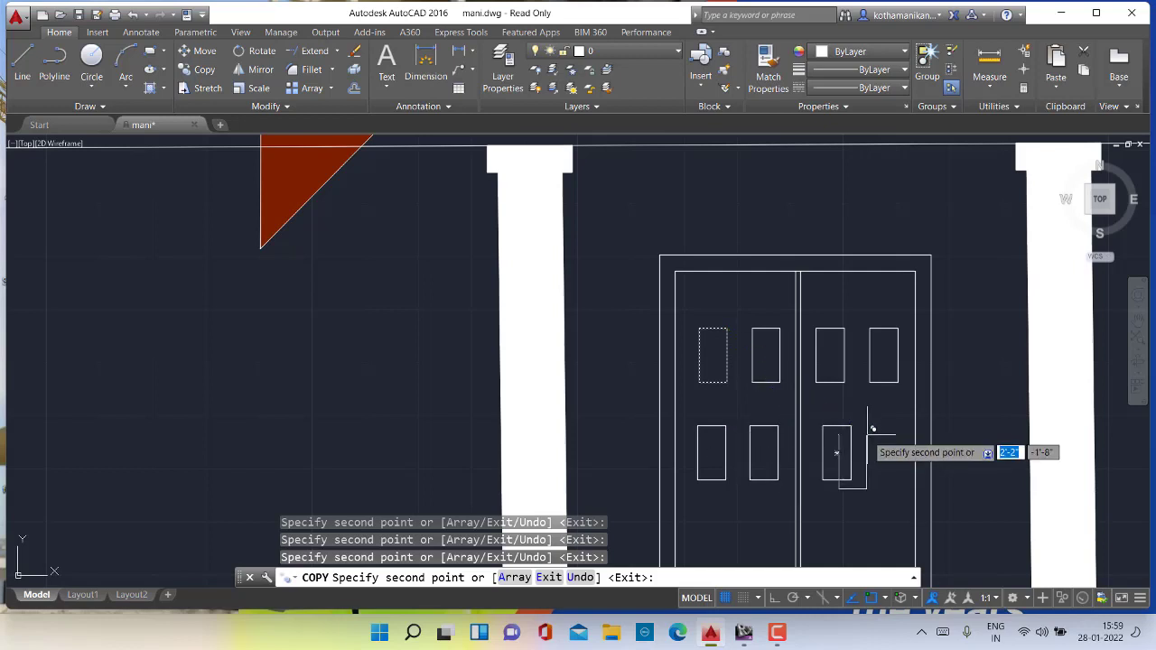
click(898, 425)
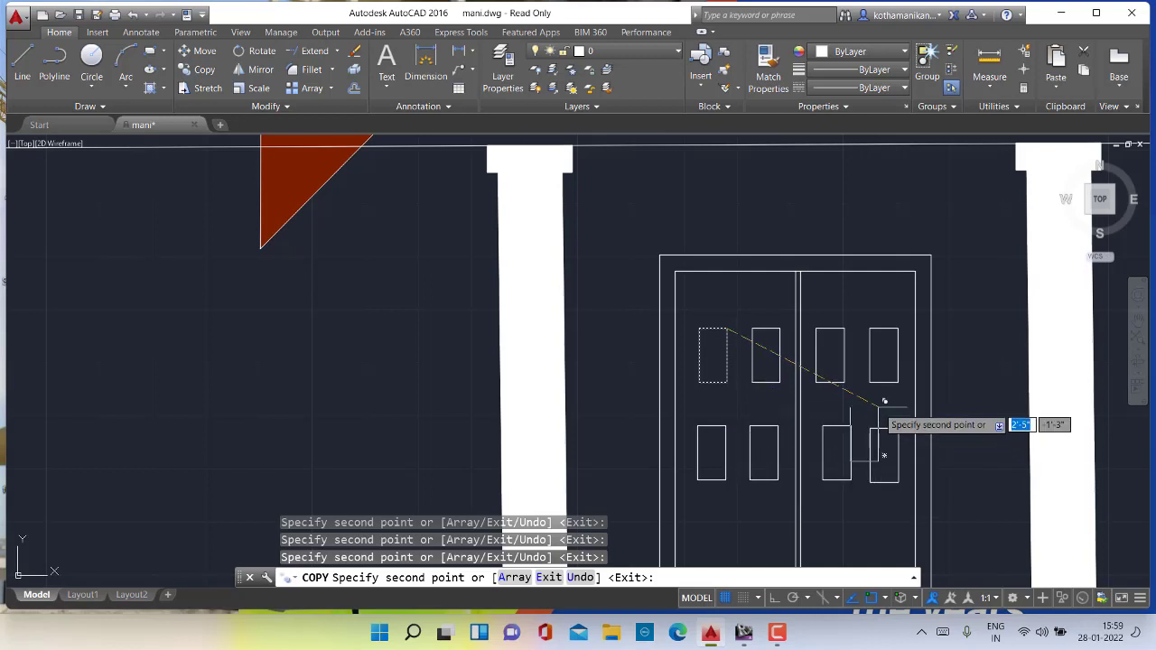
key(Escape)
key(Escape)
scroll(885, 415, down, 5)
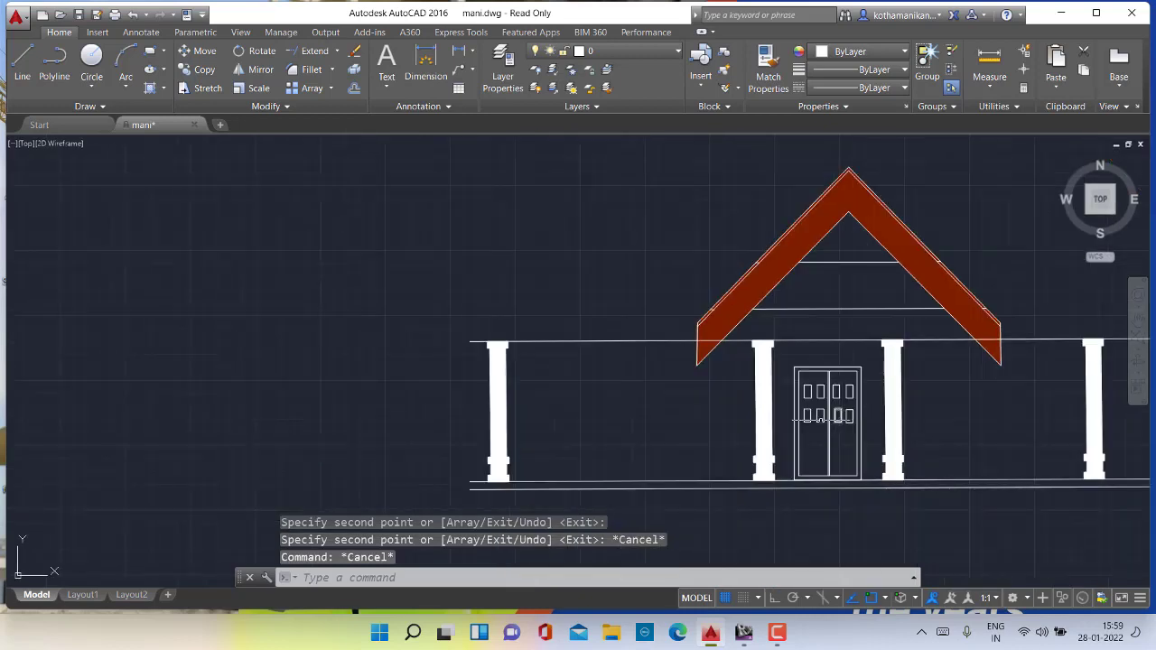
Make MANI the current layer and solid-hatch the door's frame band red
middle_drag(778, 415, 599, 280)
scroll(596, 298, up, 2)
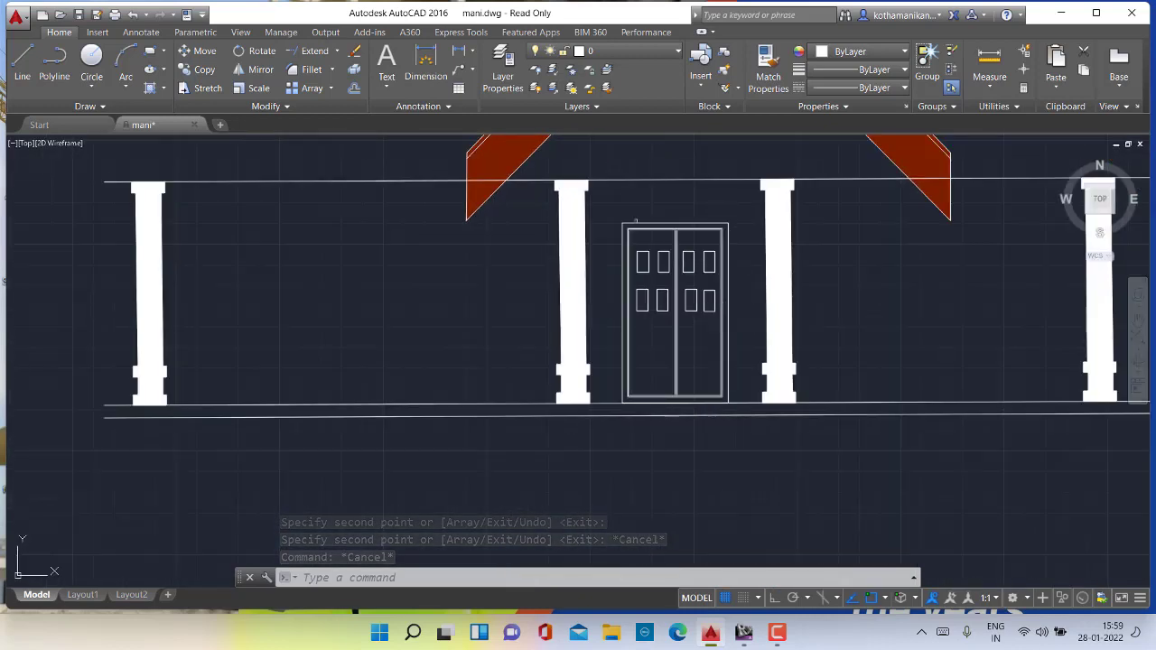
click(625, 52)
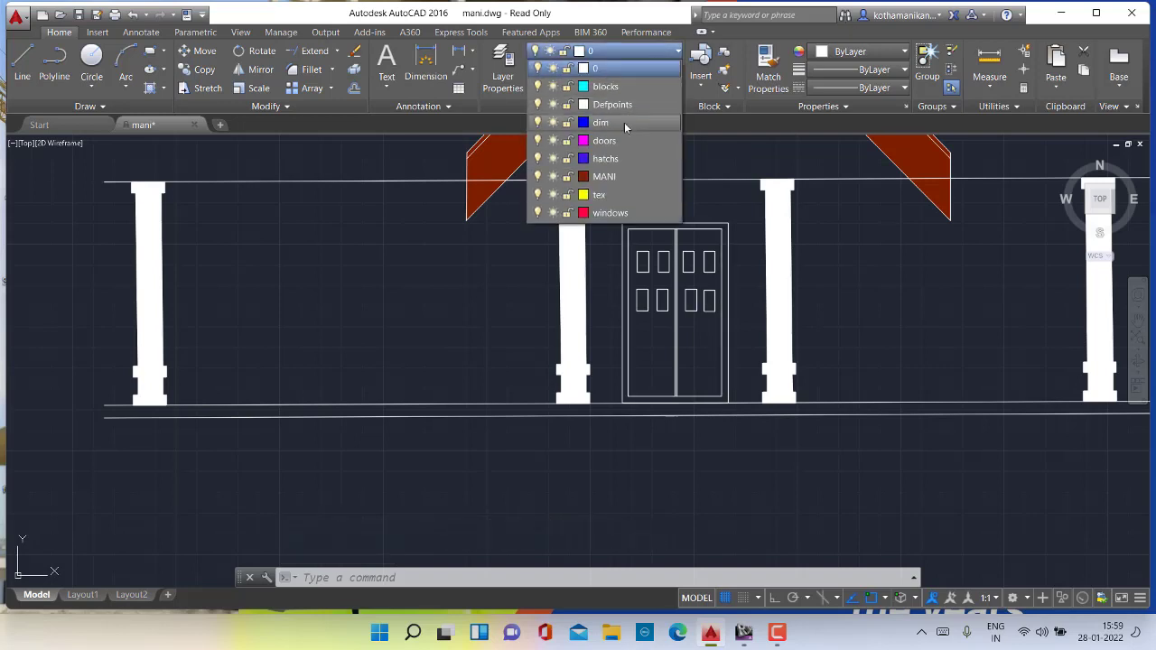
click(620, 177)
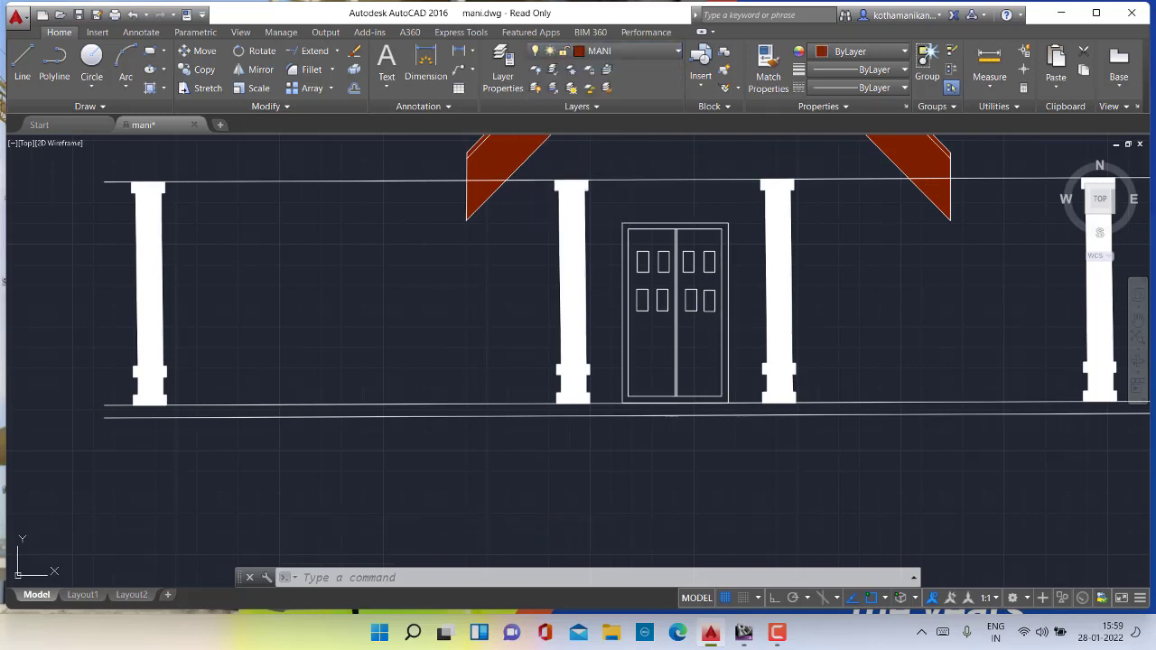
click(151, 88)
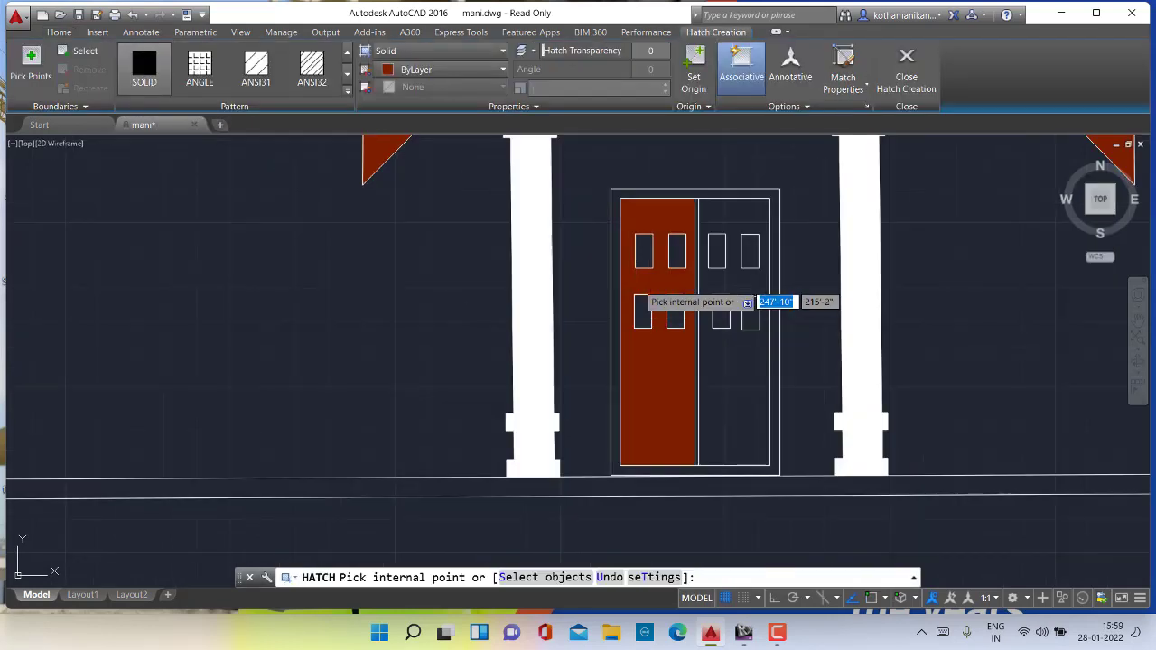
scroll(642, 279, up, 2)
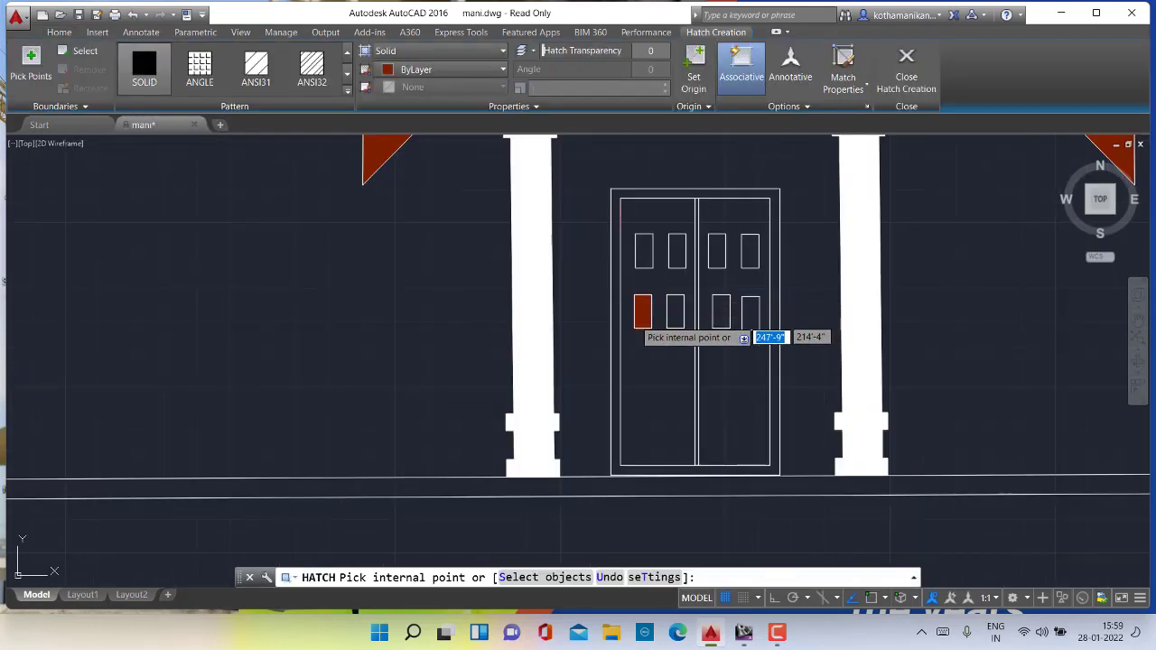
click(613, 364)
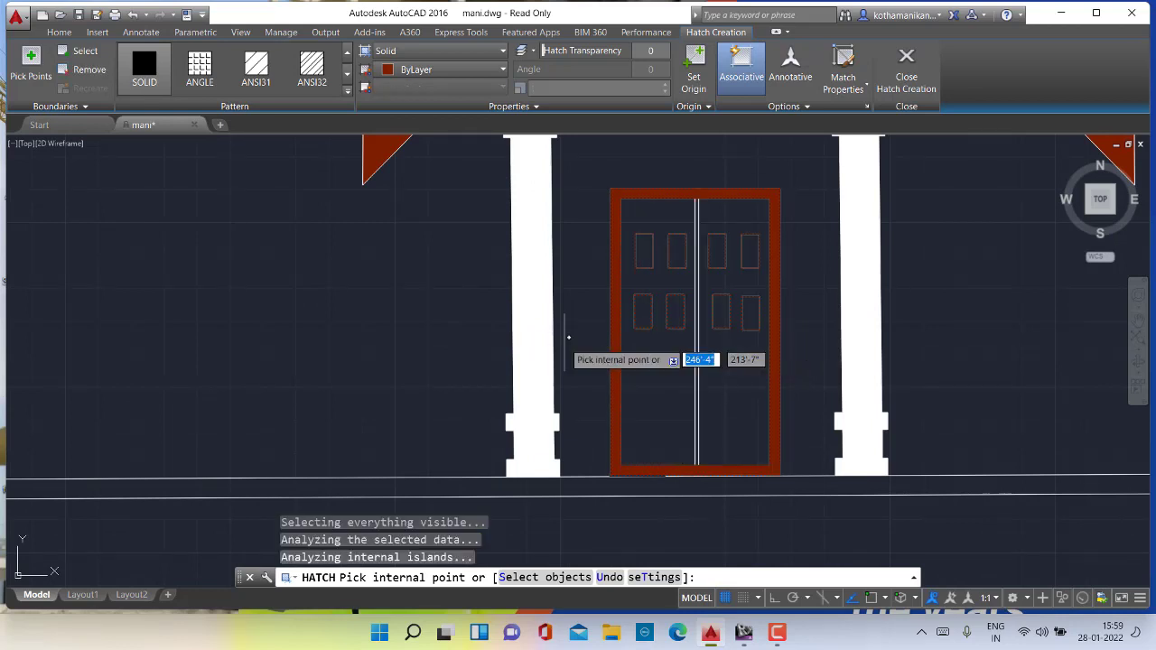
key(Escape)
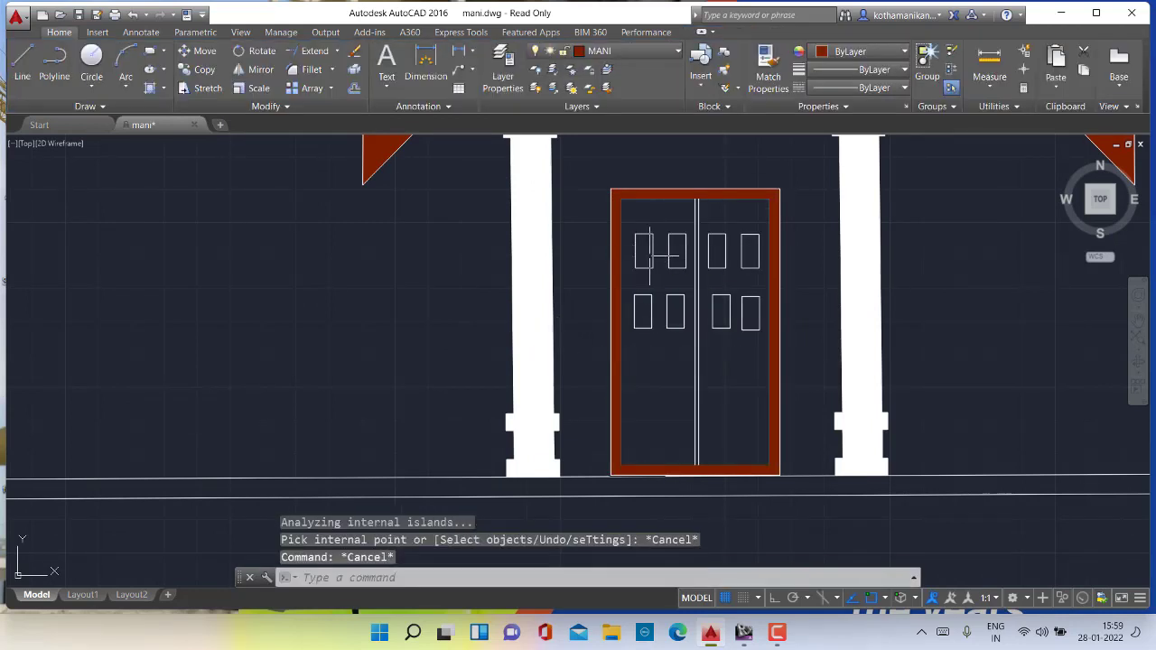
Make dim the current layer and solid-hatch the left and right door leaves blue
click(608, 52)
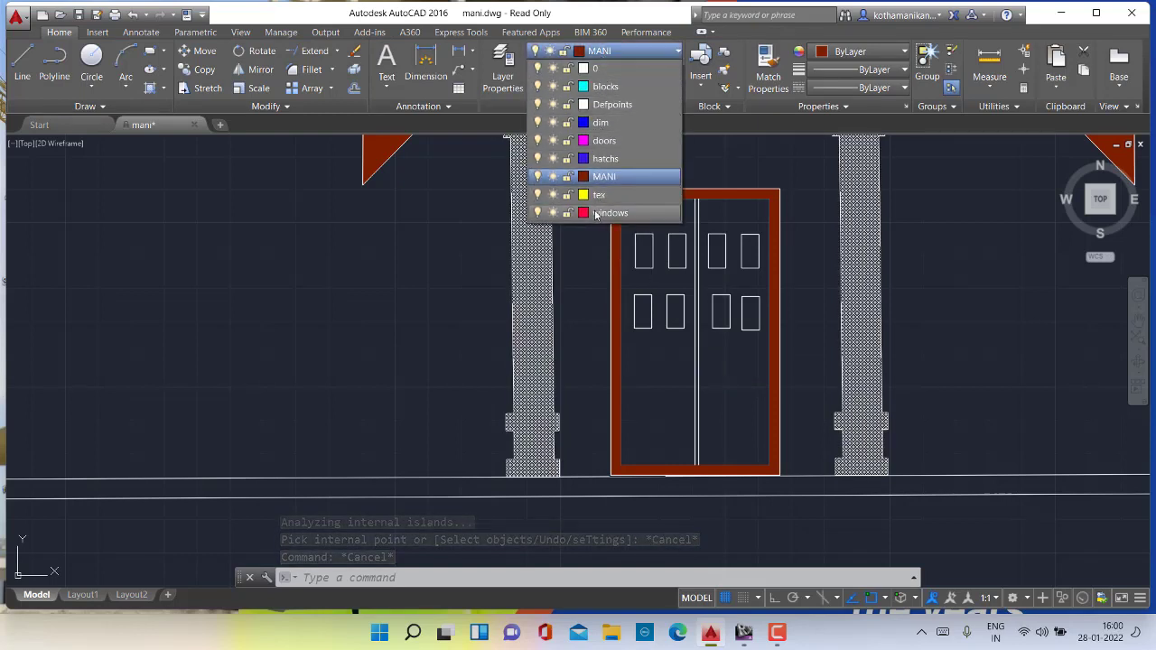
click(596, 213)
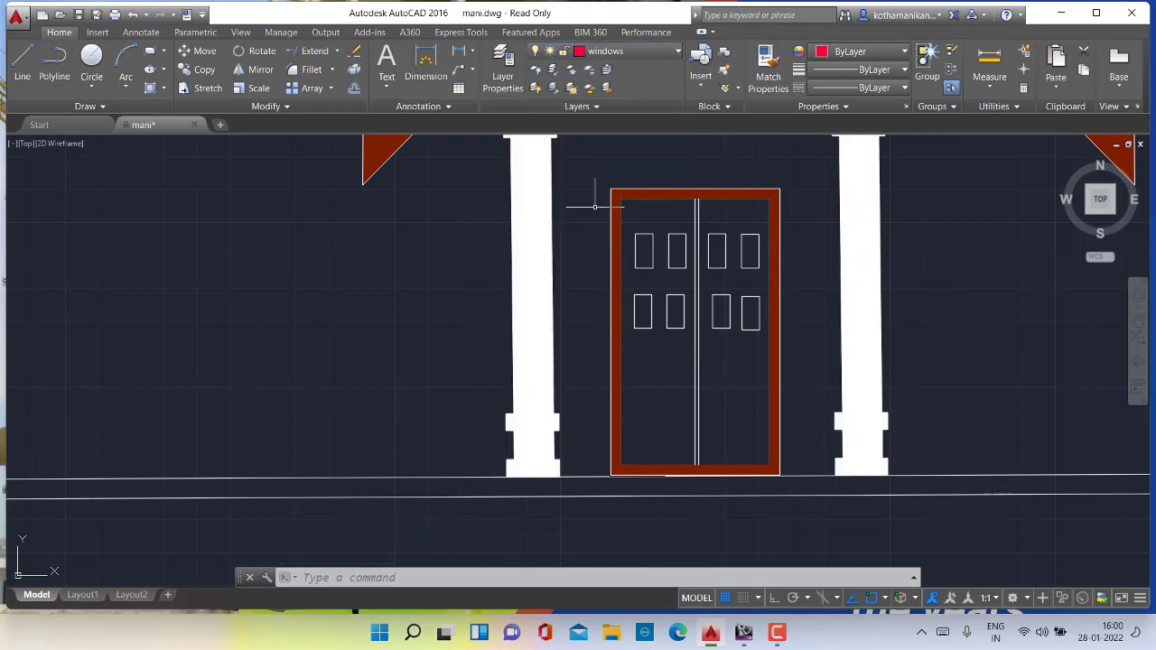
click(607, 52)
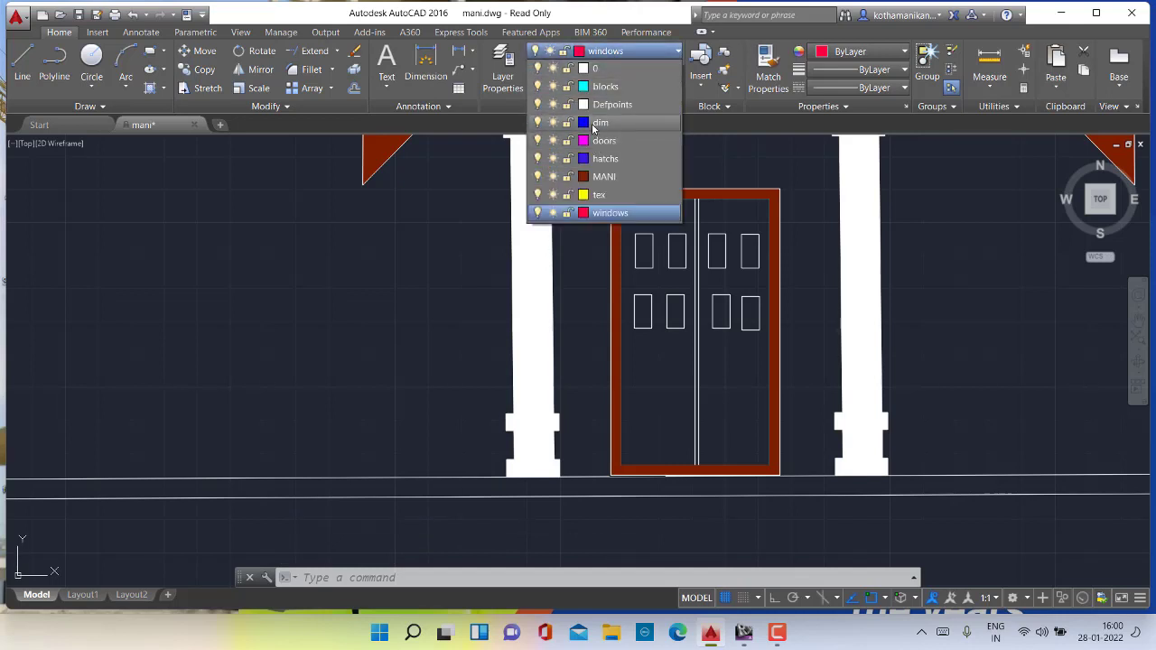
click(593, 125)
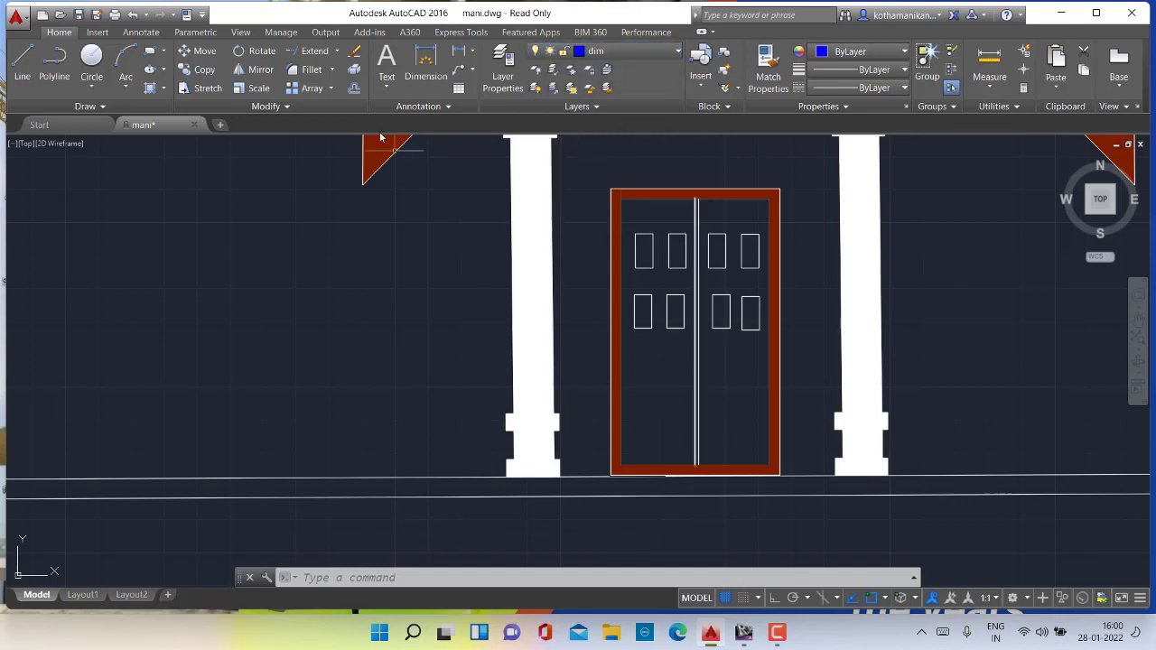
click(152, 89)
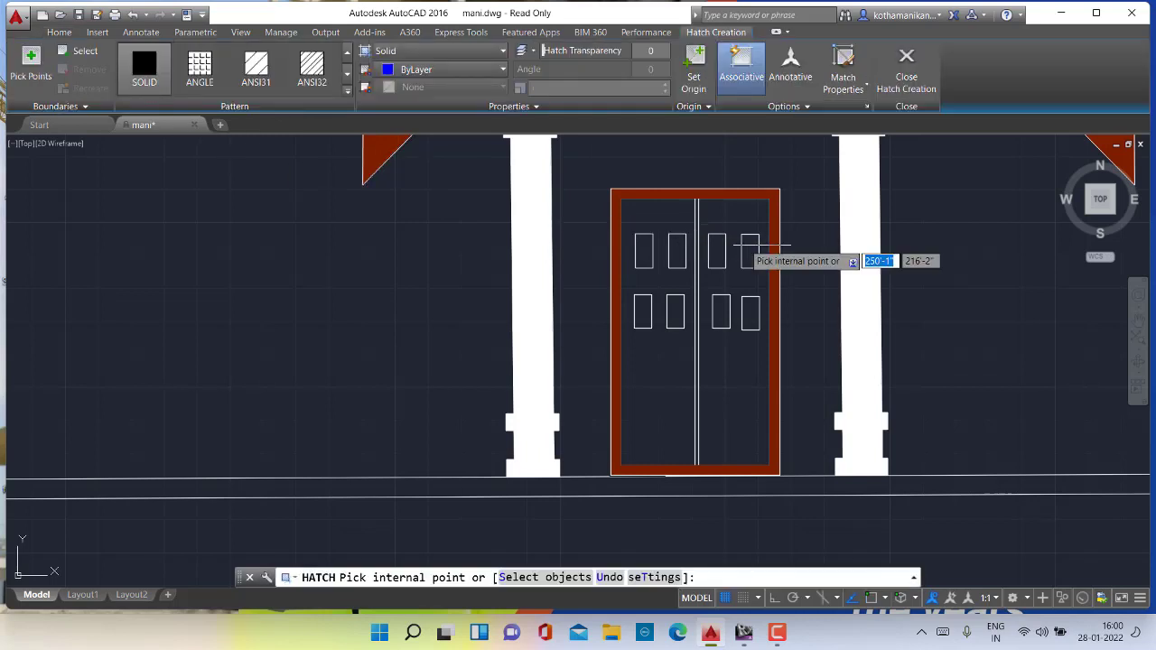
click(665, 233)
click(763, 217)
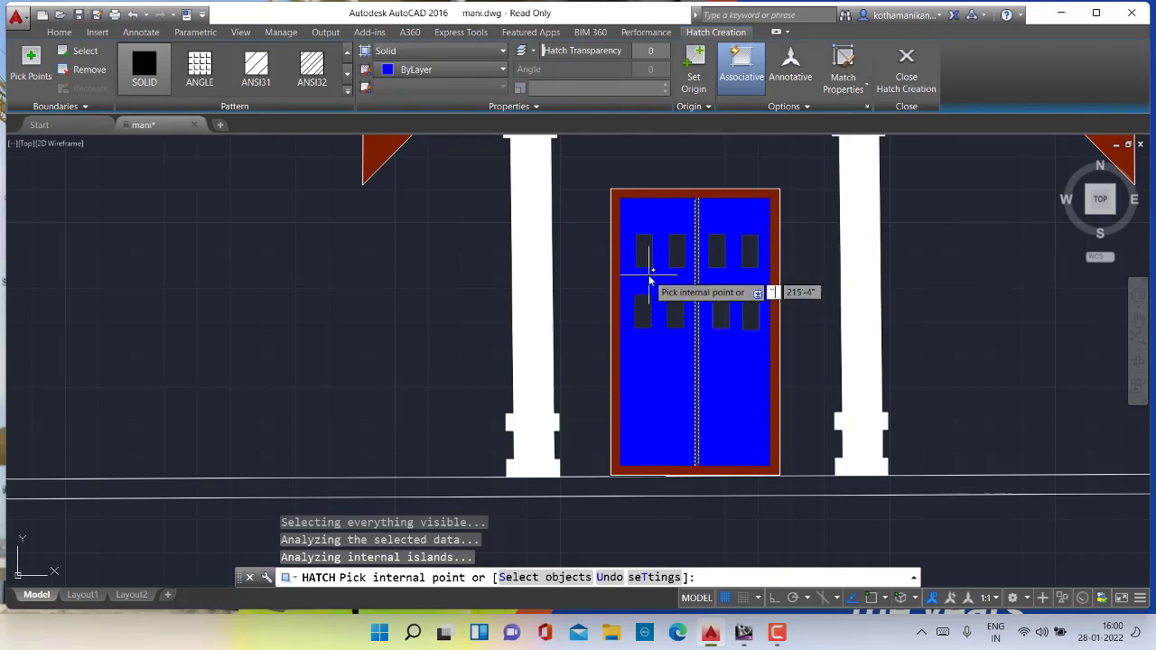
key(Escape)
key(Escape)
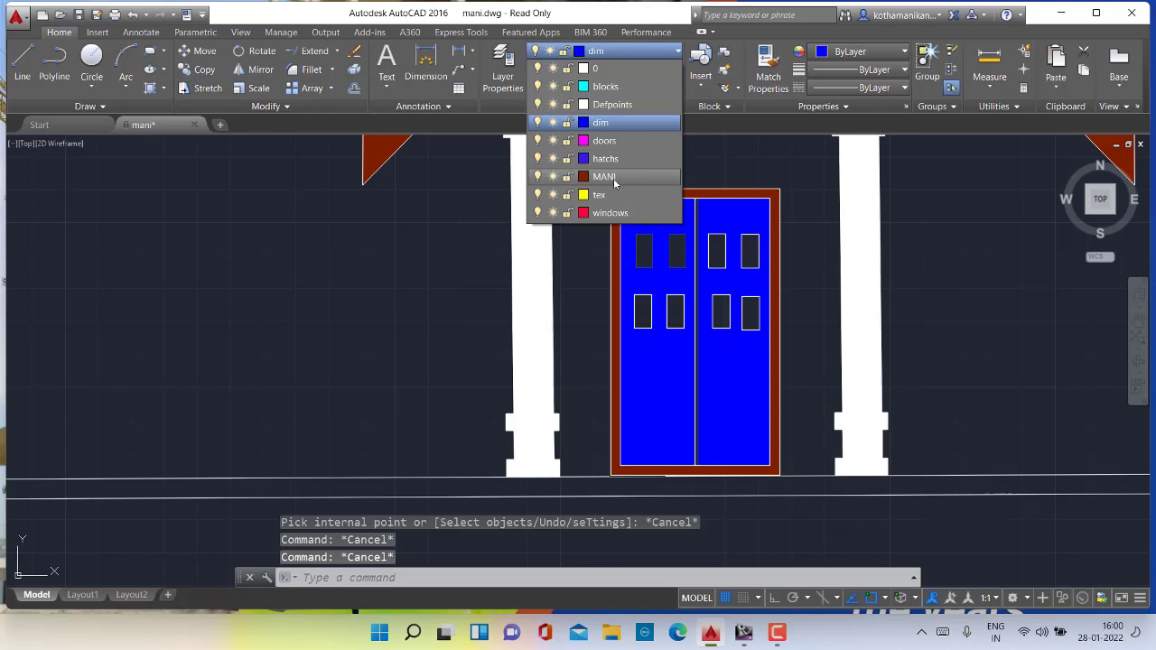
Make tex the current layer and solid-hatch the four lower door panels yellow
click(600, 195)
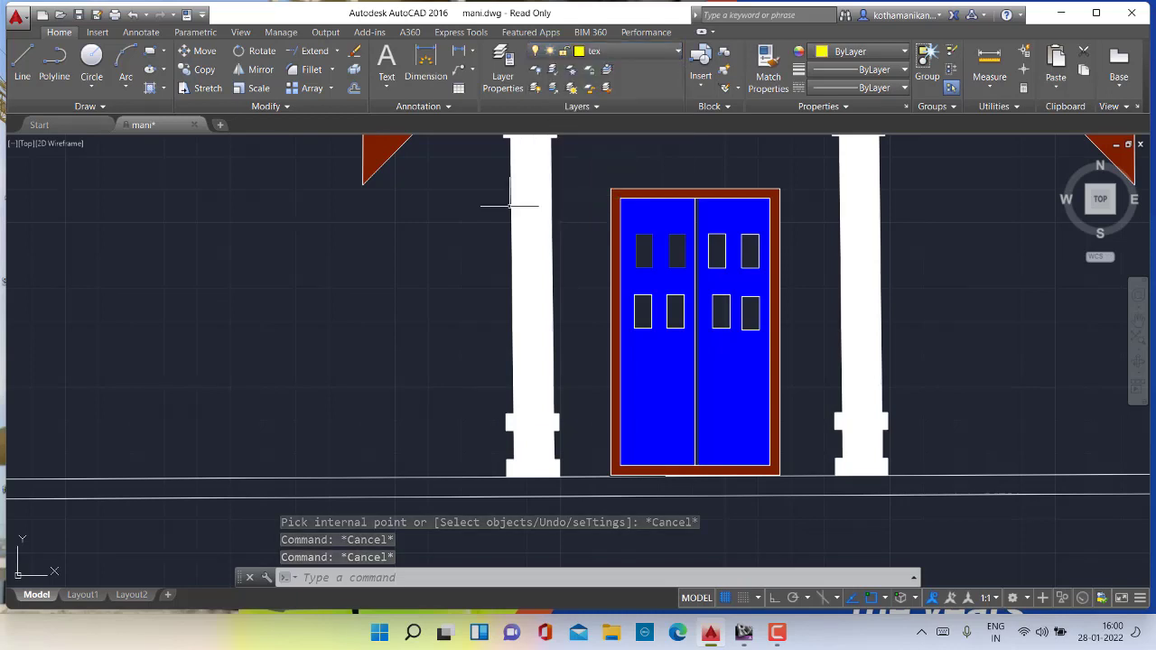
click(150, 87)
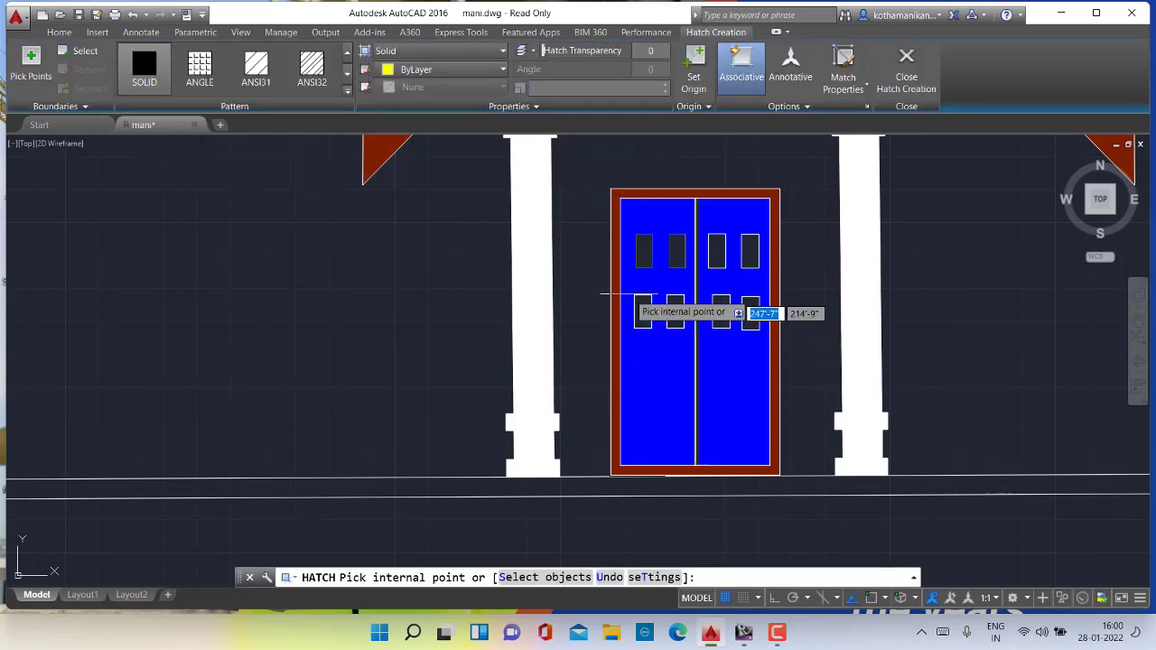
scroll(644, 318, up, 2)
click(649, 321)
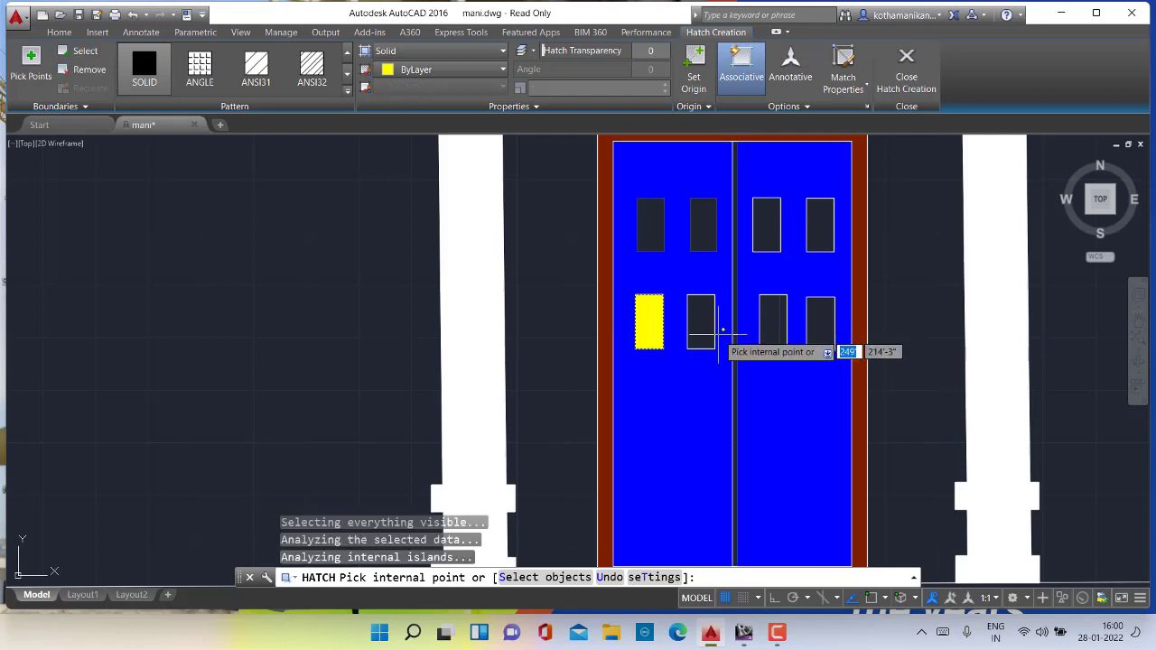
click(698, 323)
click(698, 323)
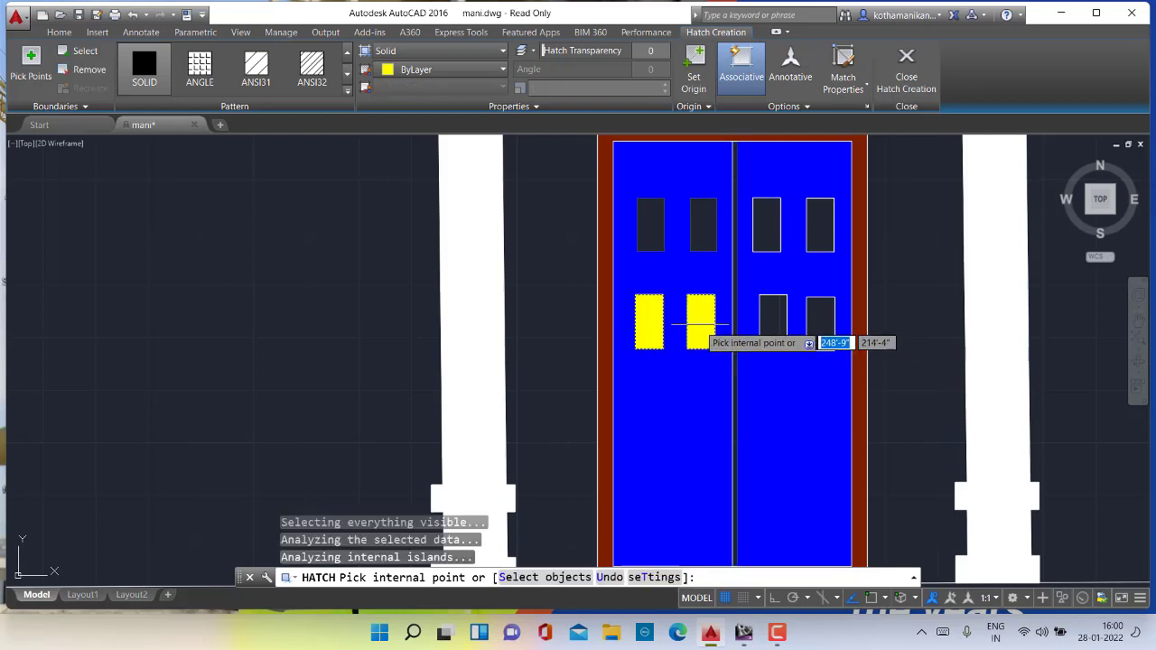
click(769, 327)
click(819, 326)
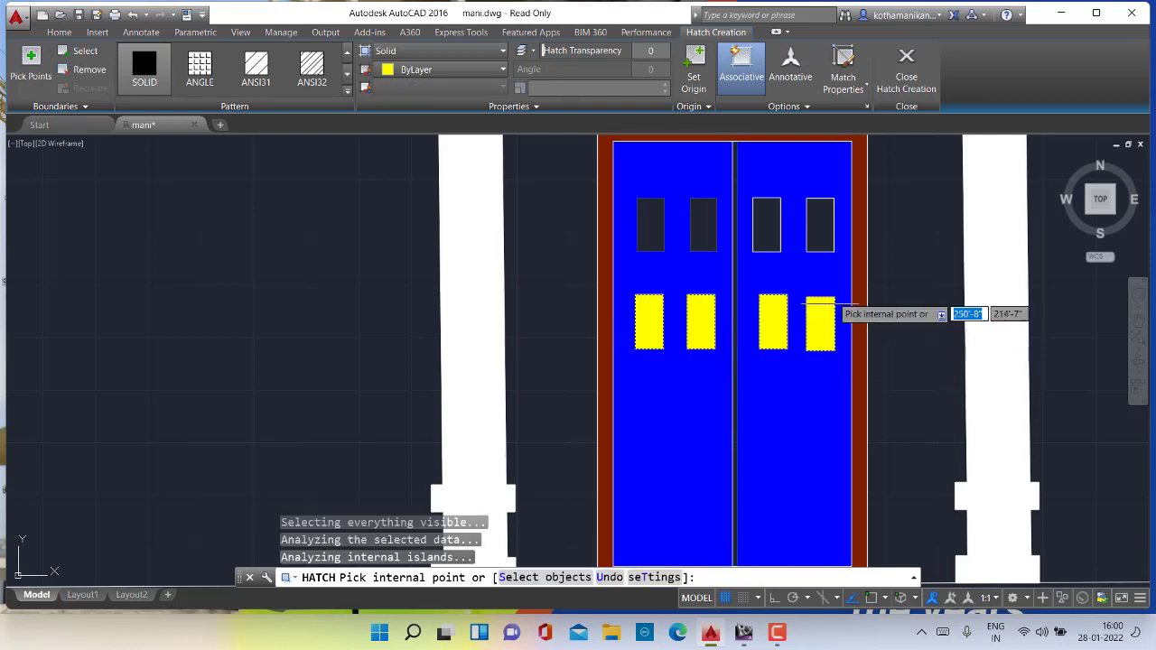
Solid-hatch the four upper door panels yellow and end the hatch
click(819, 221)
click(764, 226)
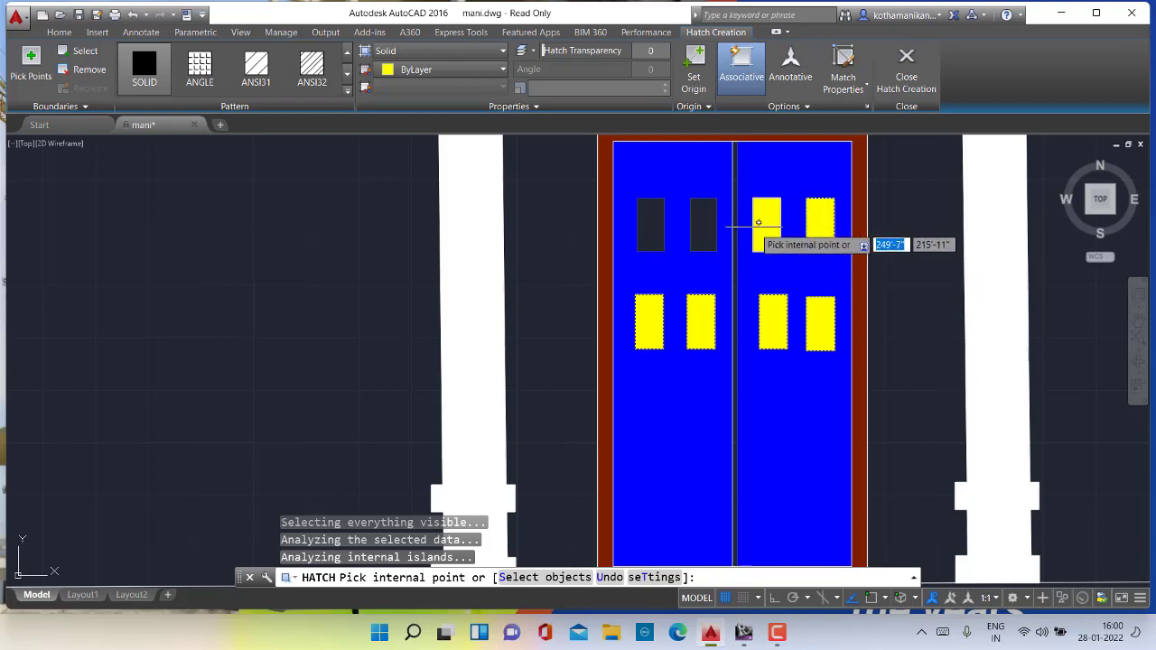
click(701, 219)
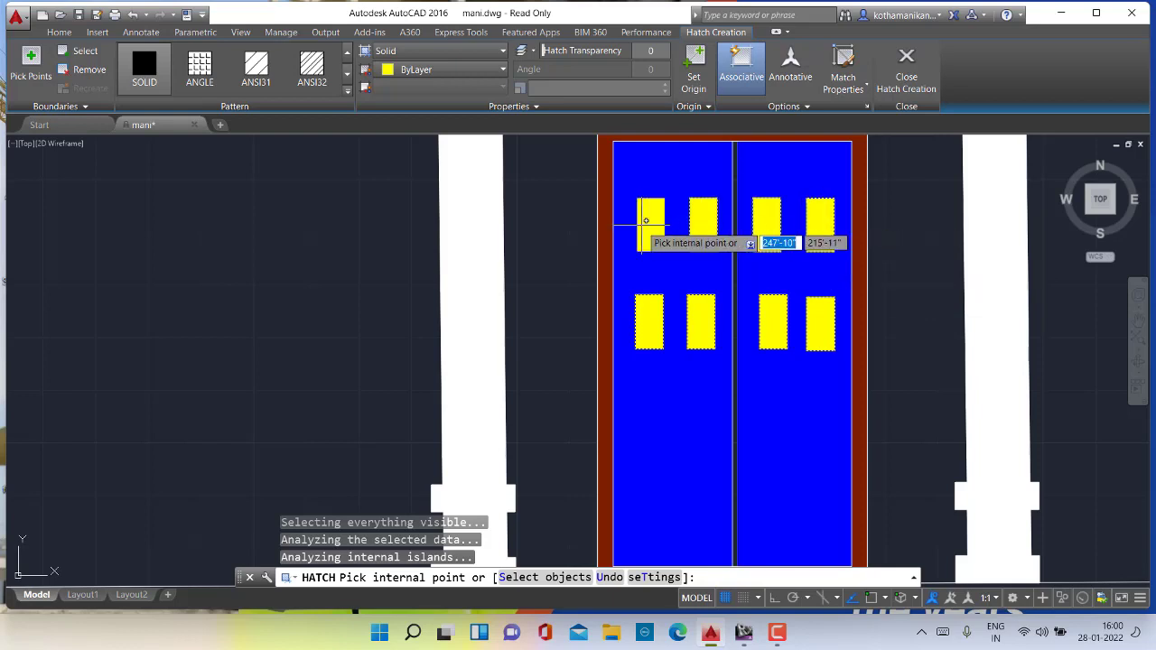
click(652, 224)
scroll(652, 226, down, 6)
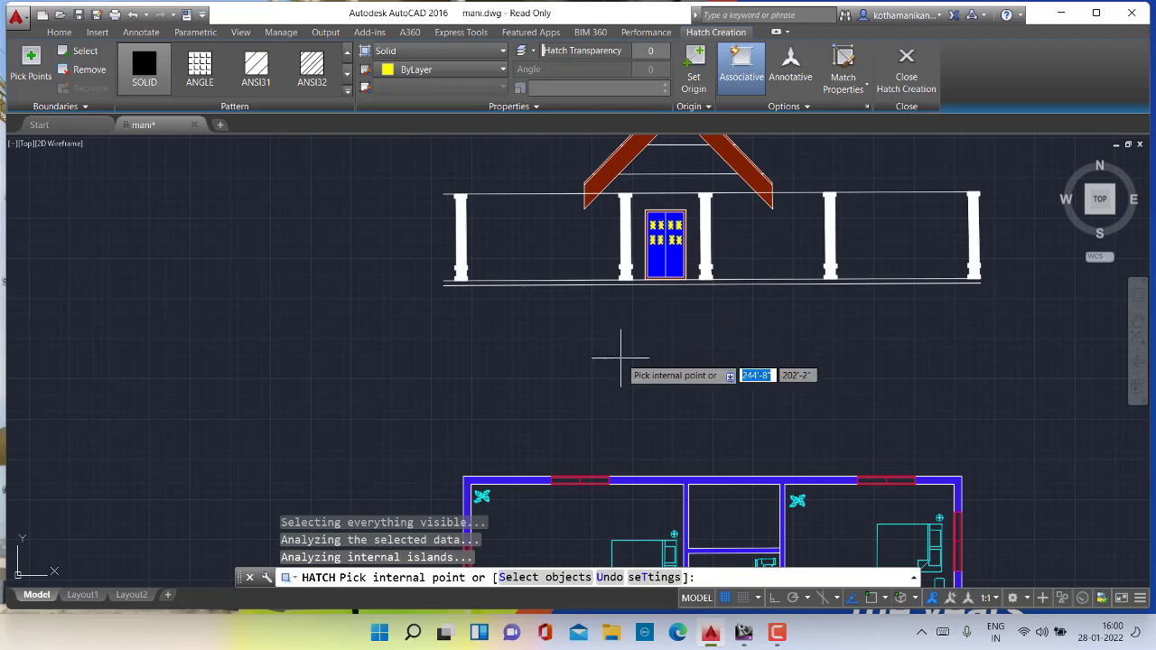
key(Escape)
key(Escape)
scroll(641, 352, down, 2)
scroll(641, 352, up, 2)
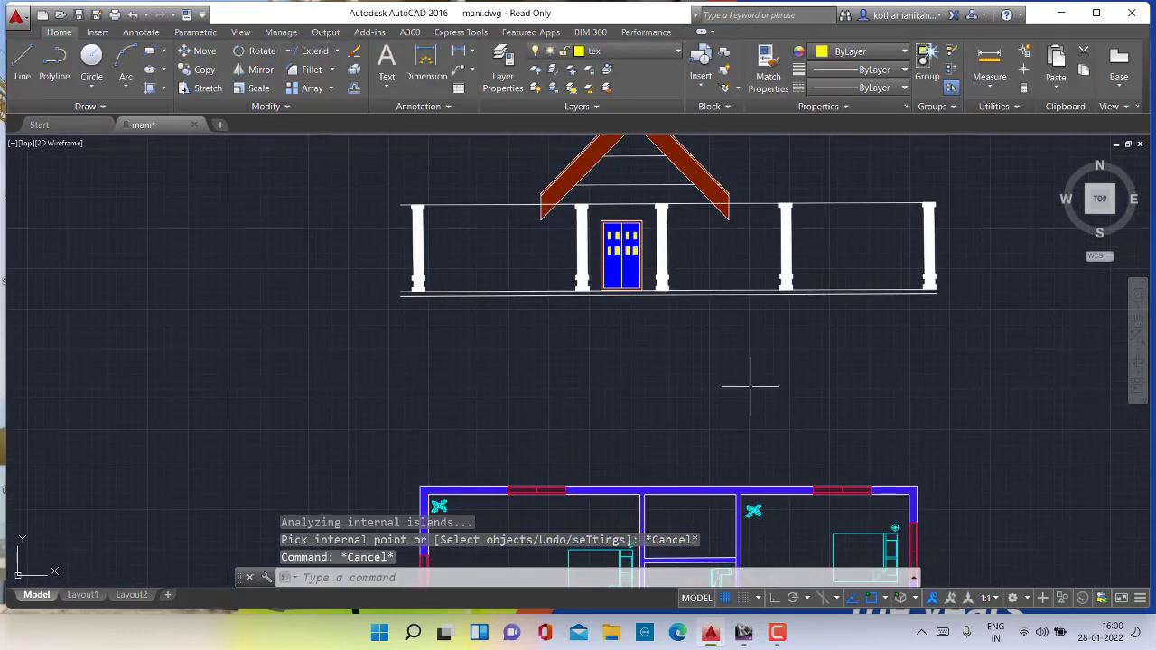
scroll(749, 433, down, 4)
scroll(744, 524, down, 2)
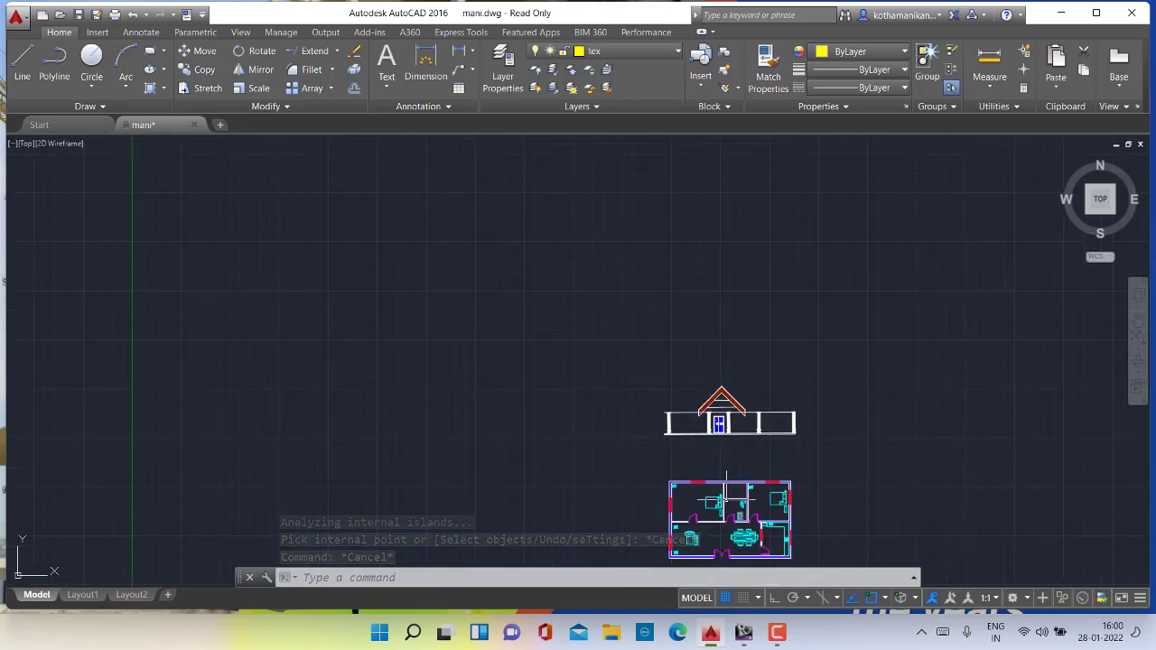